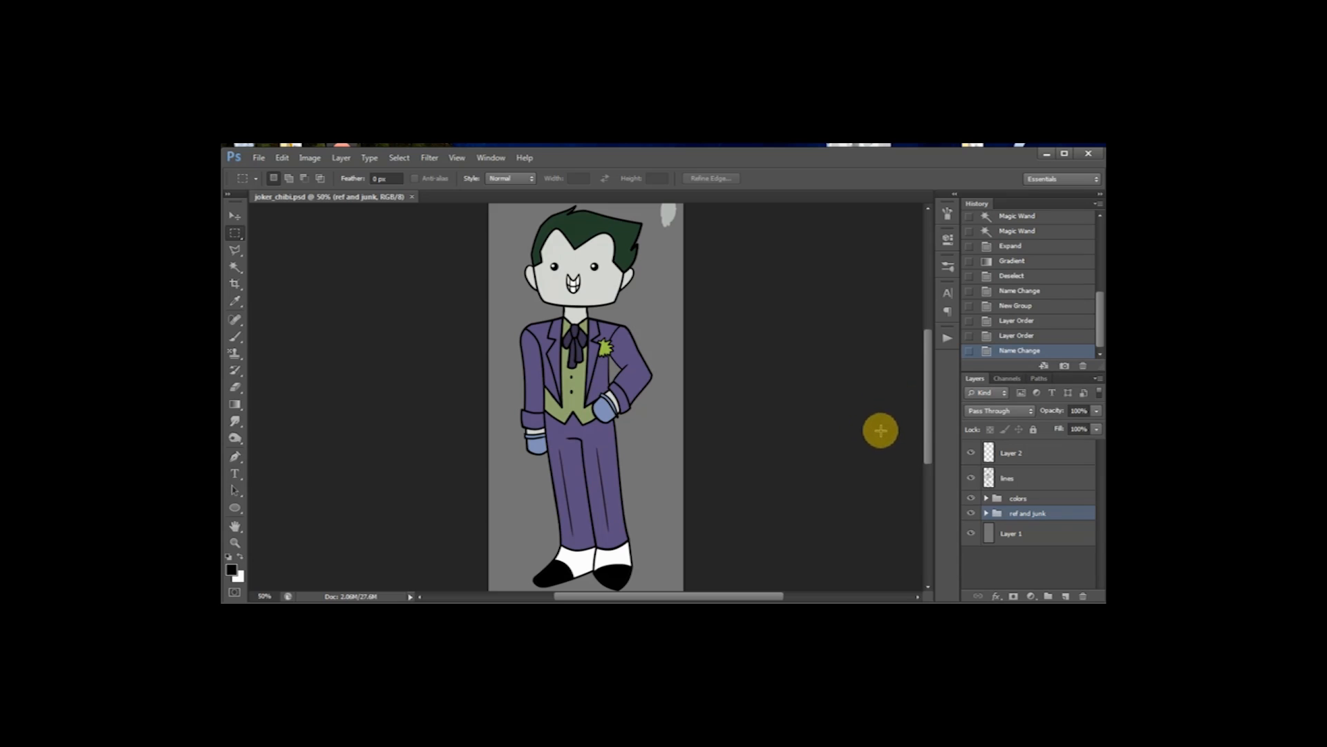
Step: Check the reference picture on Layer 4 inside the "ref and junk" group, and hide the whole group
left_click_drag(932, 420, 928, 422)
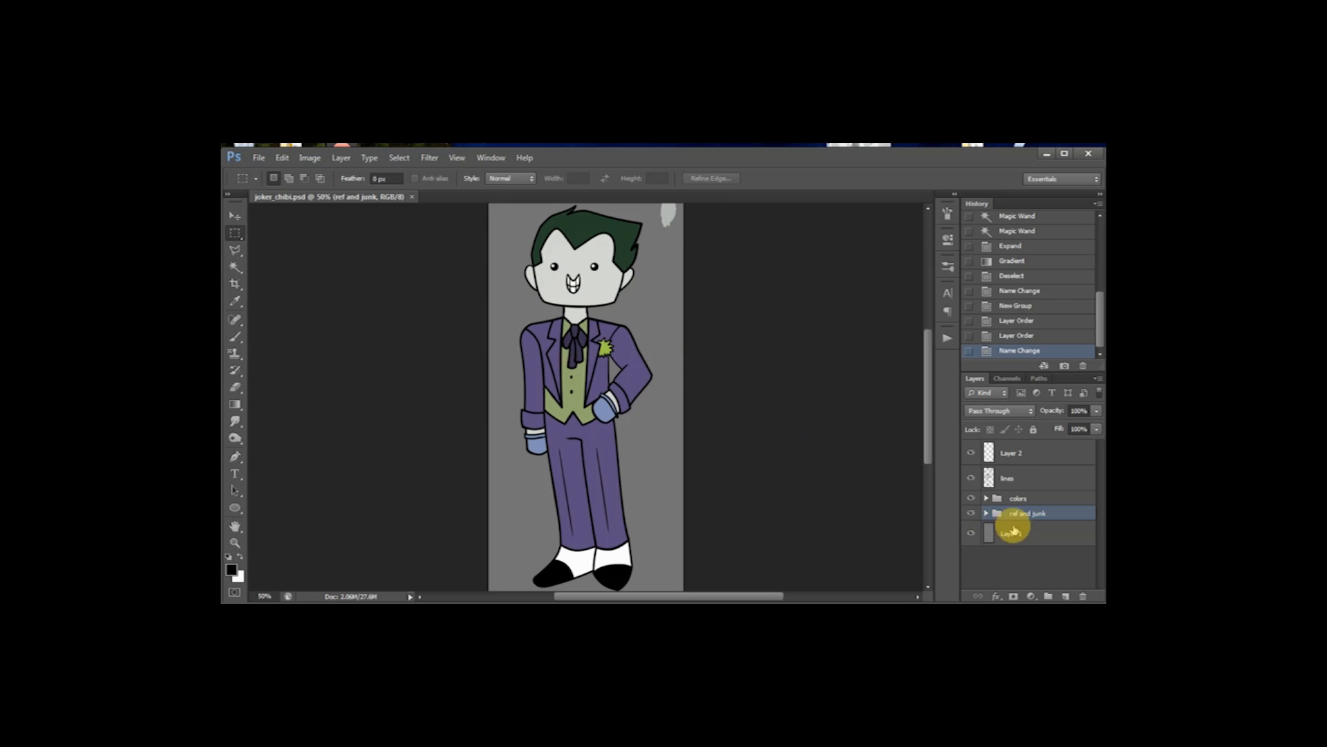
left_click(986, 513)
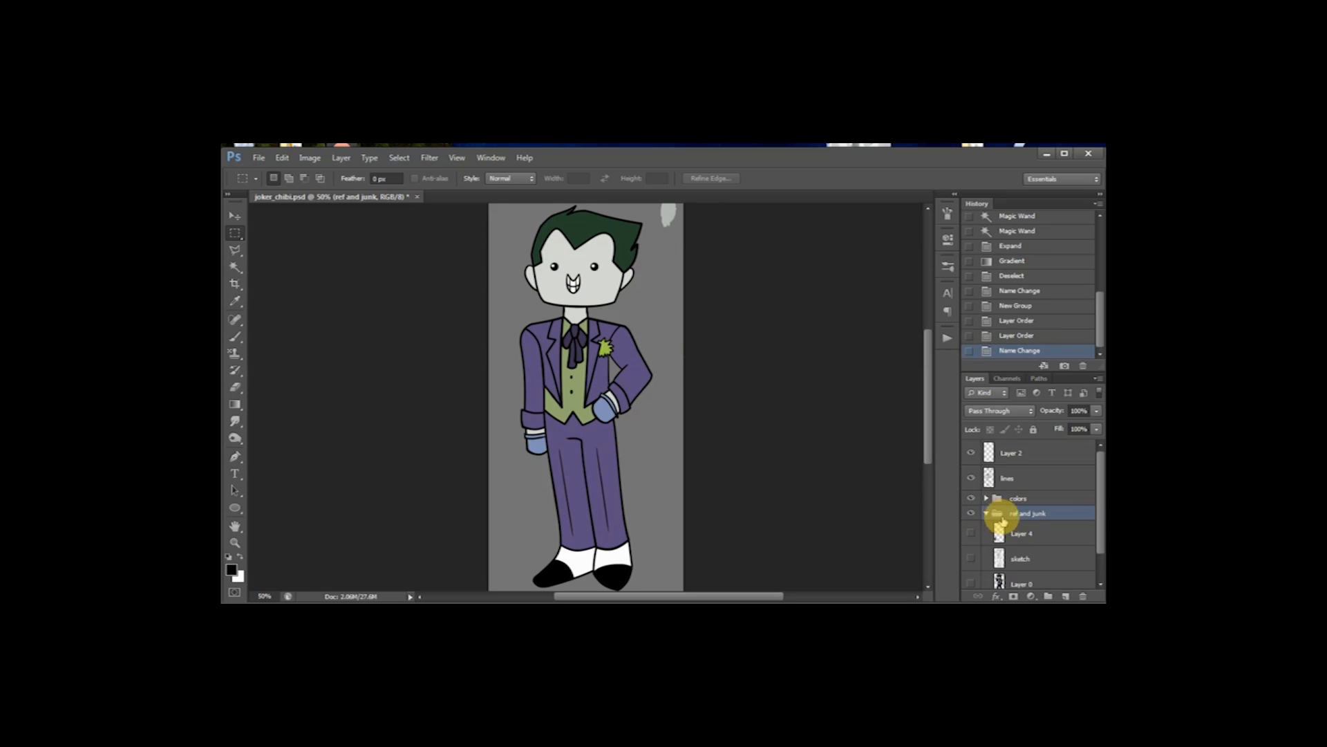
left_click(971, 533)
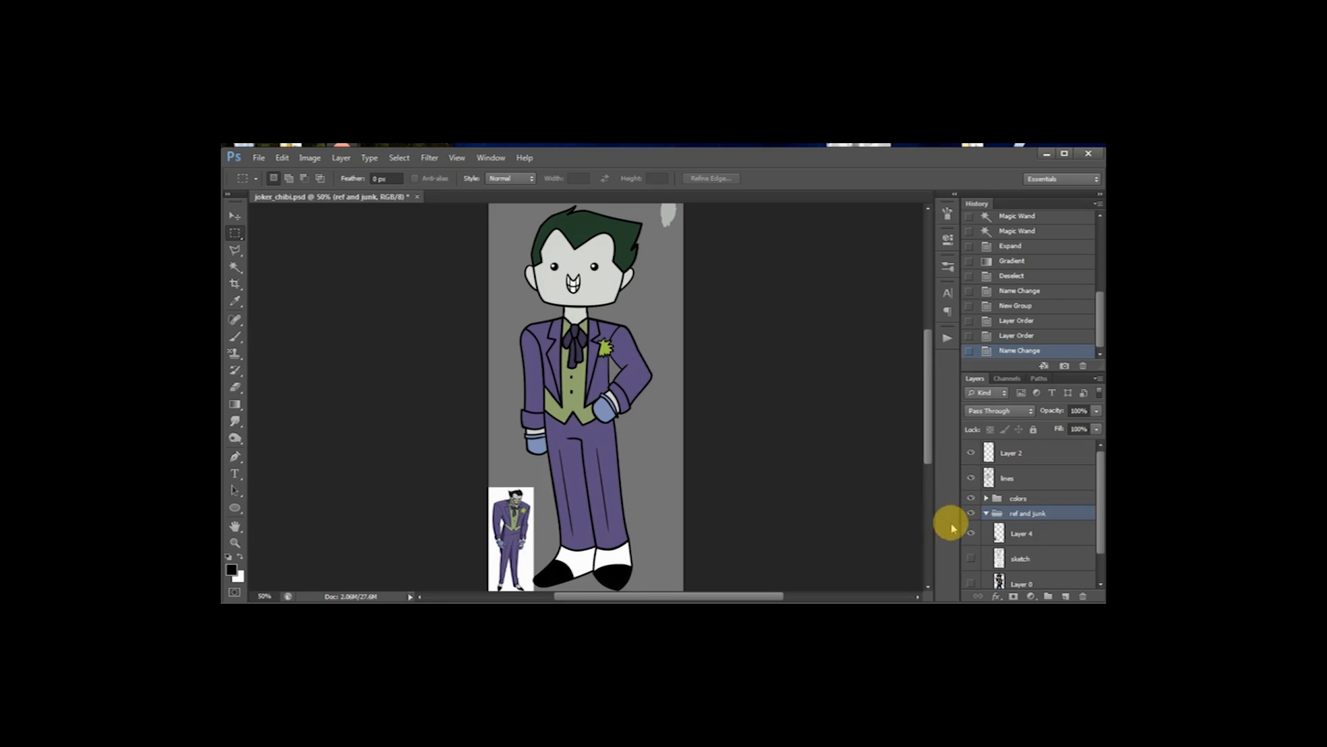
left_click(971, 533)
left_click(986, 513)
left_click(971, 513)
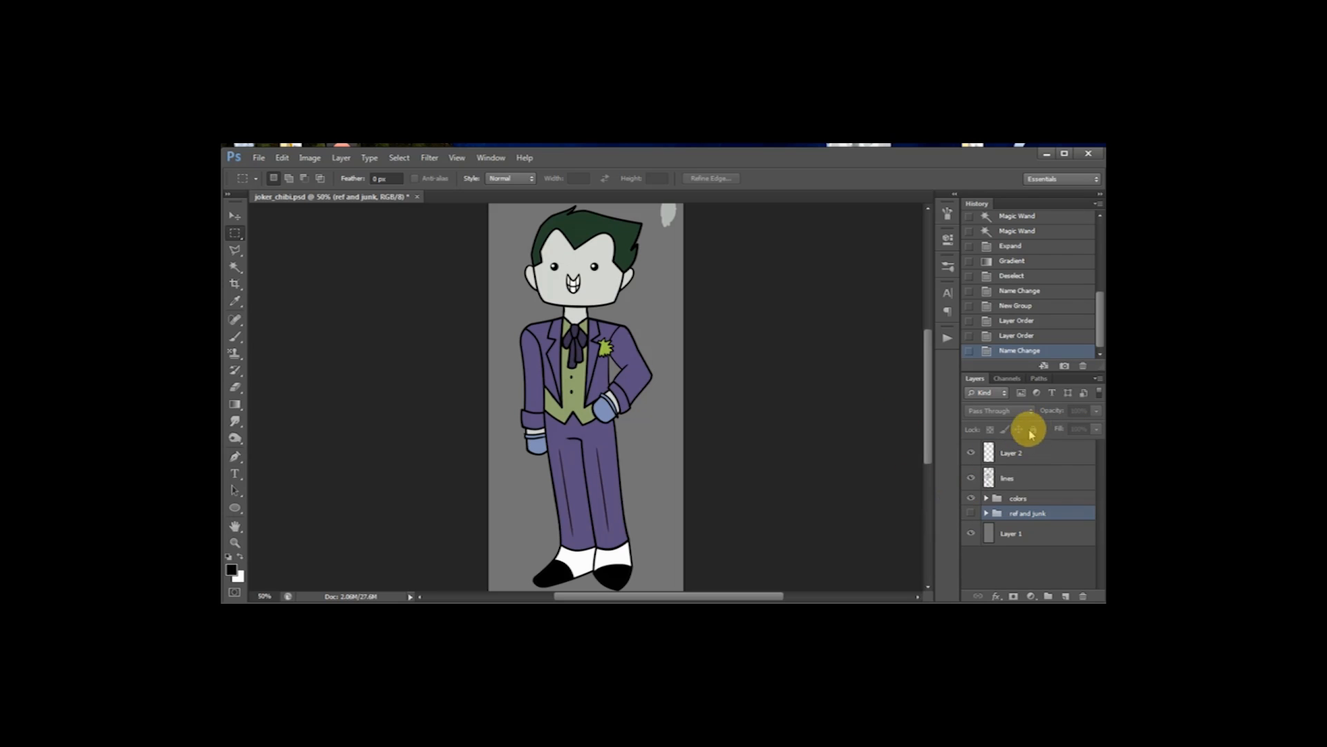
Step: Expand the "colors" group and rename its first layer as "tie gloves hair"
left_click(987, 498)
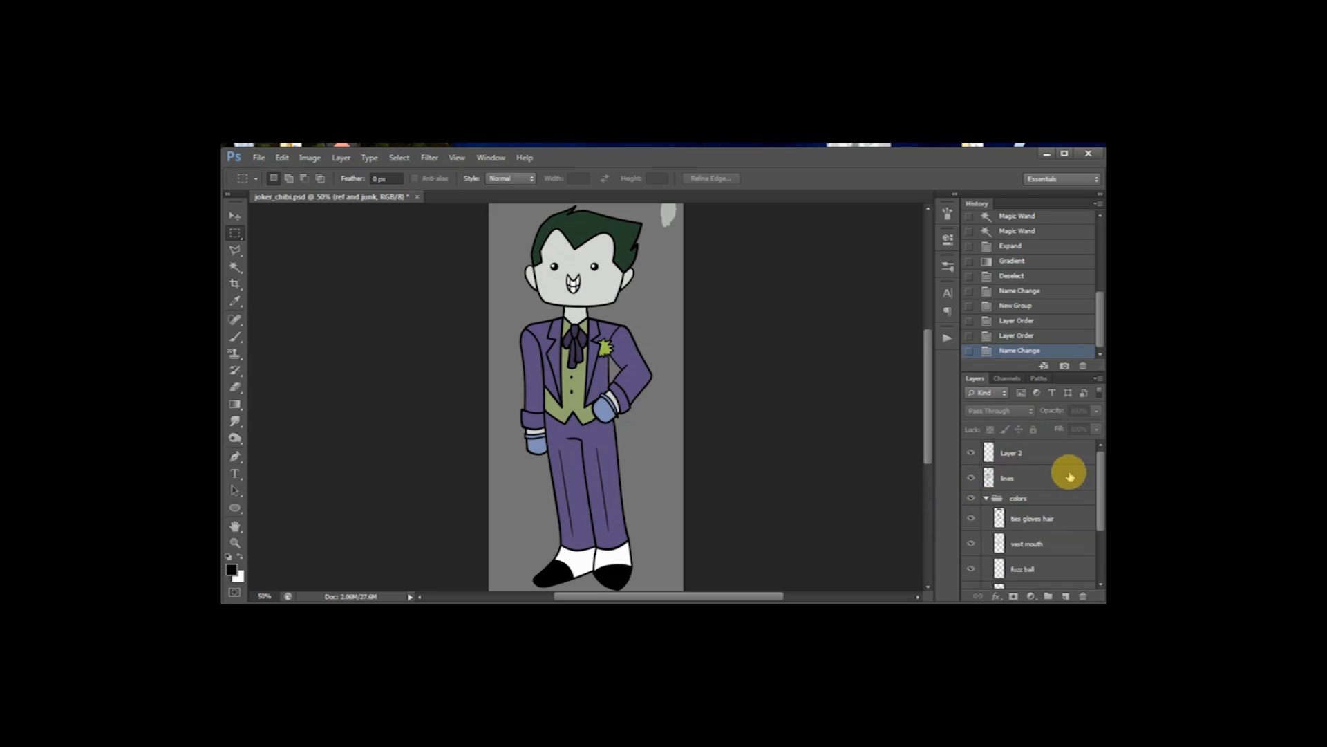
scroll(1099, 484, "down", 2)
scroll(1099, 495, "down", 1)
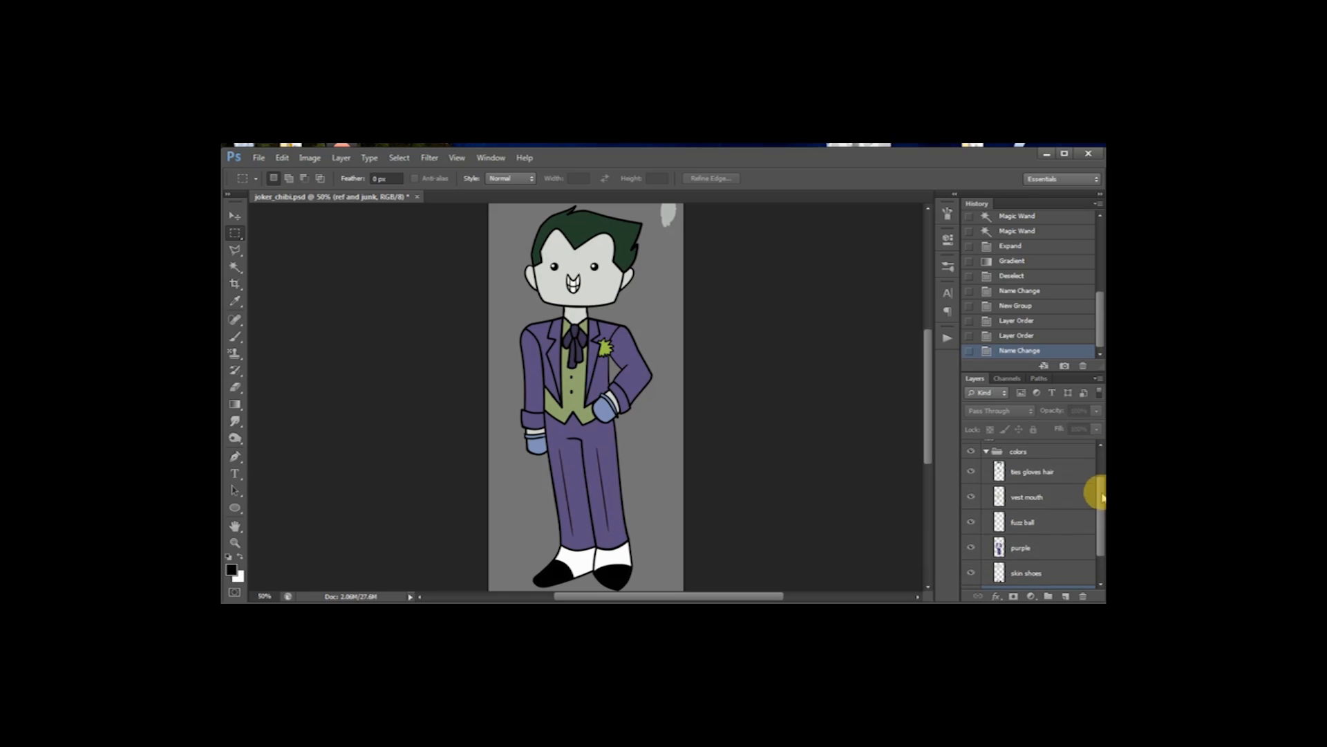
double_click(1020, 473)
left_click(1035, 473)
key("BackSpace")
key("Return")
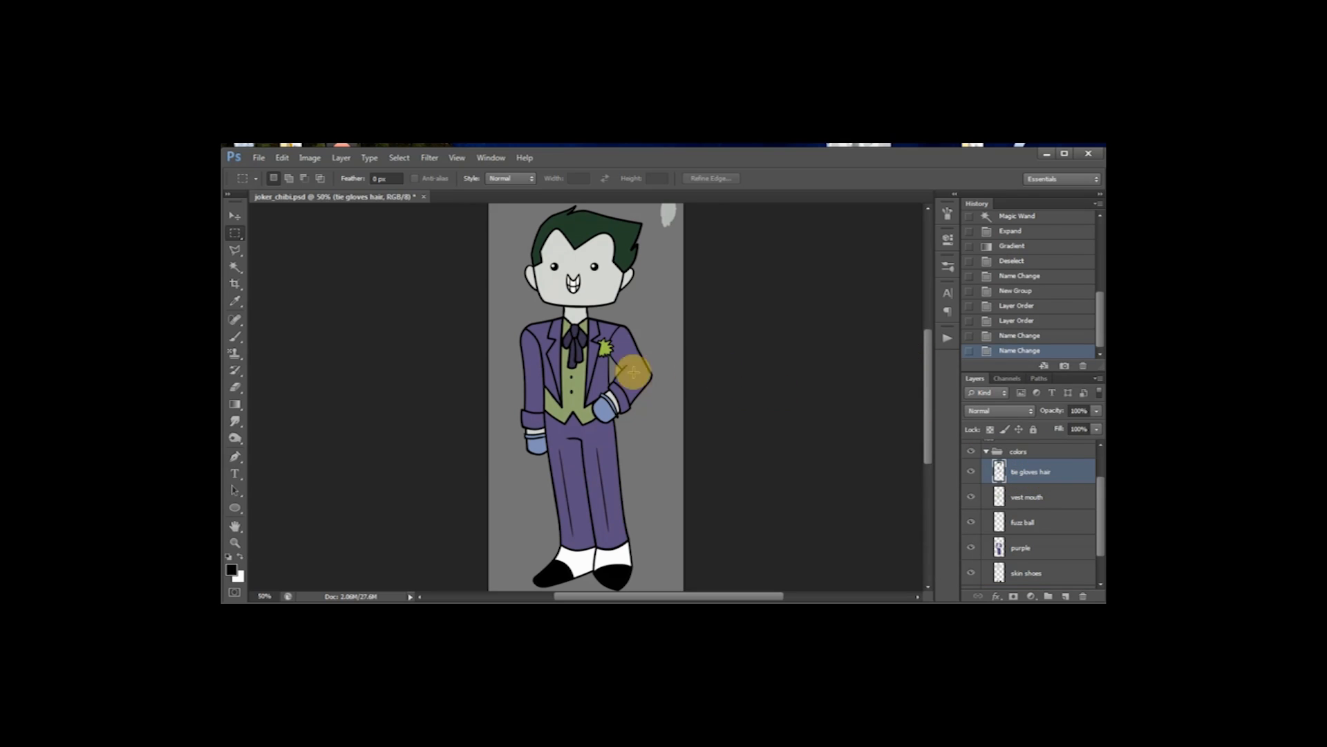
Step: Outline the tie, both gloves and the hair in turn with rectangular selections, and clear the selection
left_click_drag(563, 334, 602, 373)
left_click_drag(523, 424, 564, 461)
left_click_drag(577, 395, 620, 389)
left_click_drag(531, 214, 670, 287)
left_click_drag(672, 288, 675, 290)
left_click(709, 302)
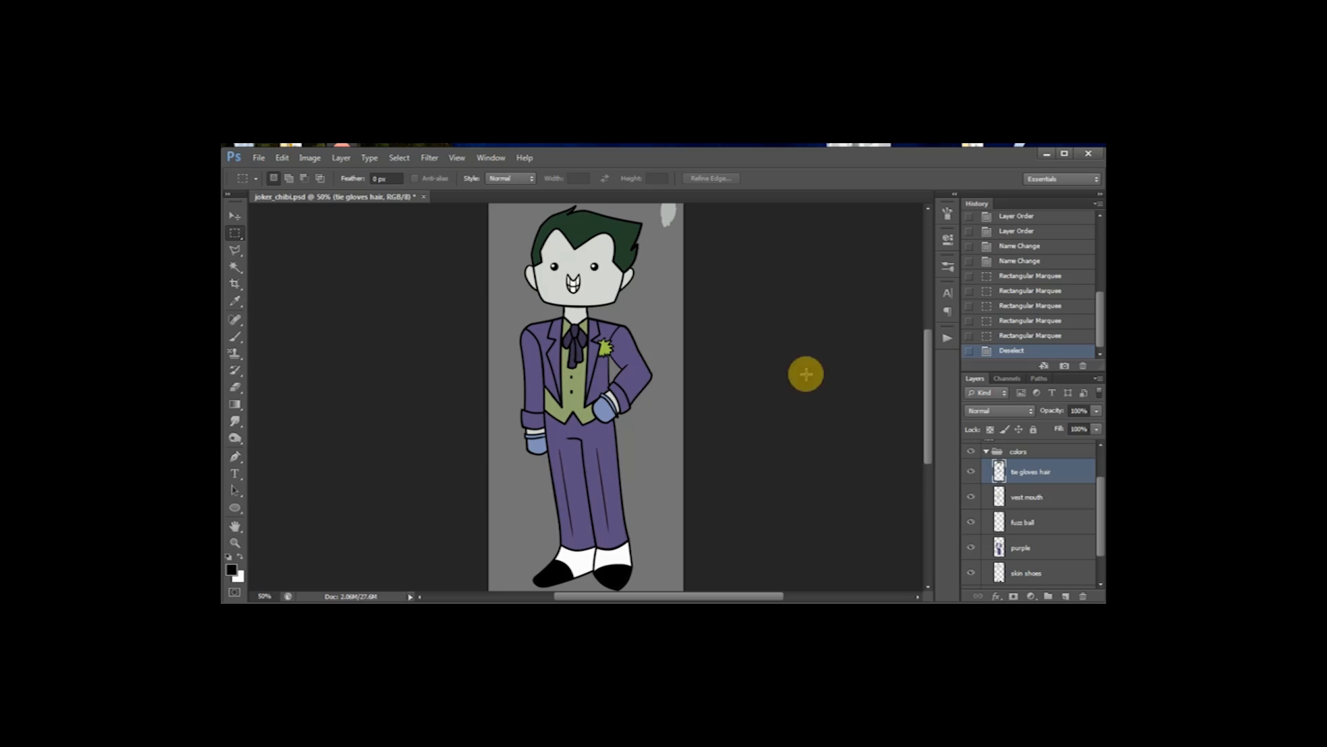
Step: Touch up the hair tuft and the hair's side tip with the sampled dark green on the "tie gloves hair" layer, and save the file
left_click_drag(927, 383, 929, 367)
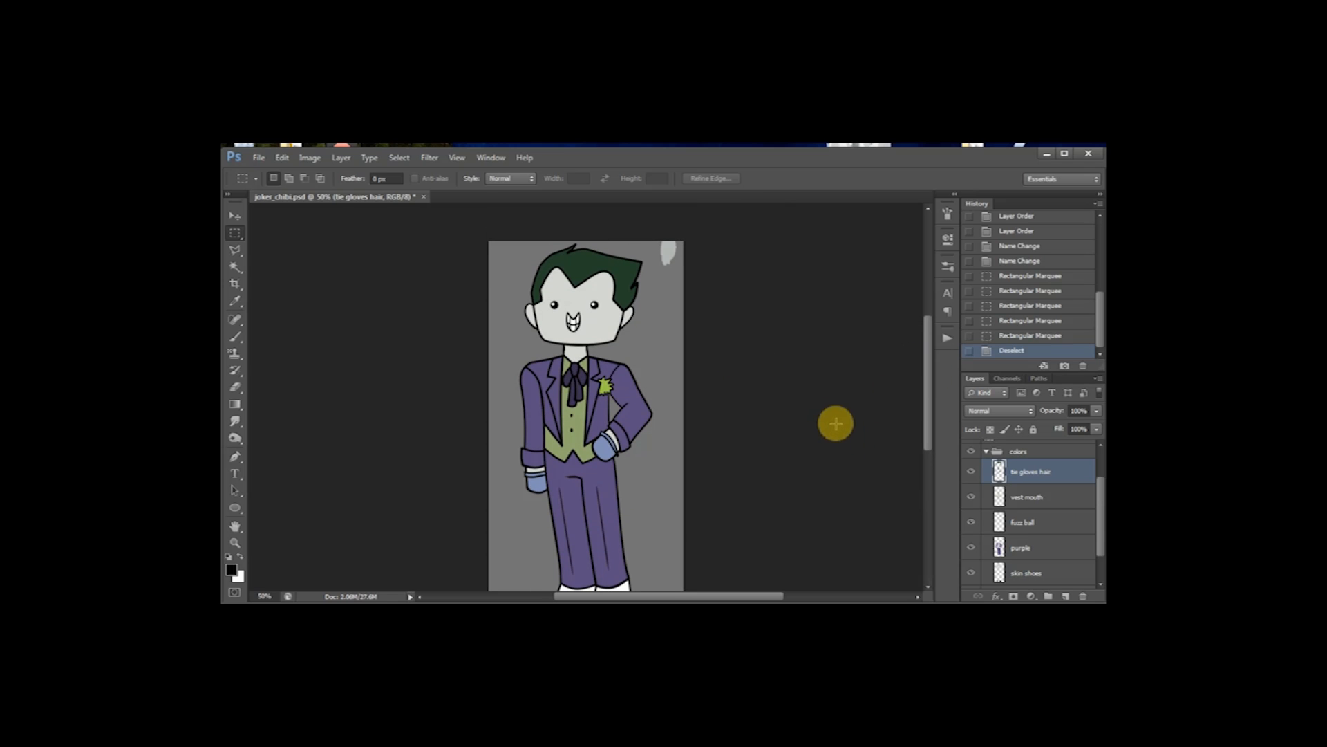
key("z")
mouse_move(563, 237)
left_mouse_down()
mouse_move(599, 295)
mouse_move(601, 226)
mouse_move(578, 242)
left_mouse_up()
key("b")
left_click(589, 290, "alt")
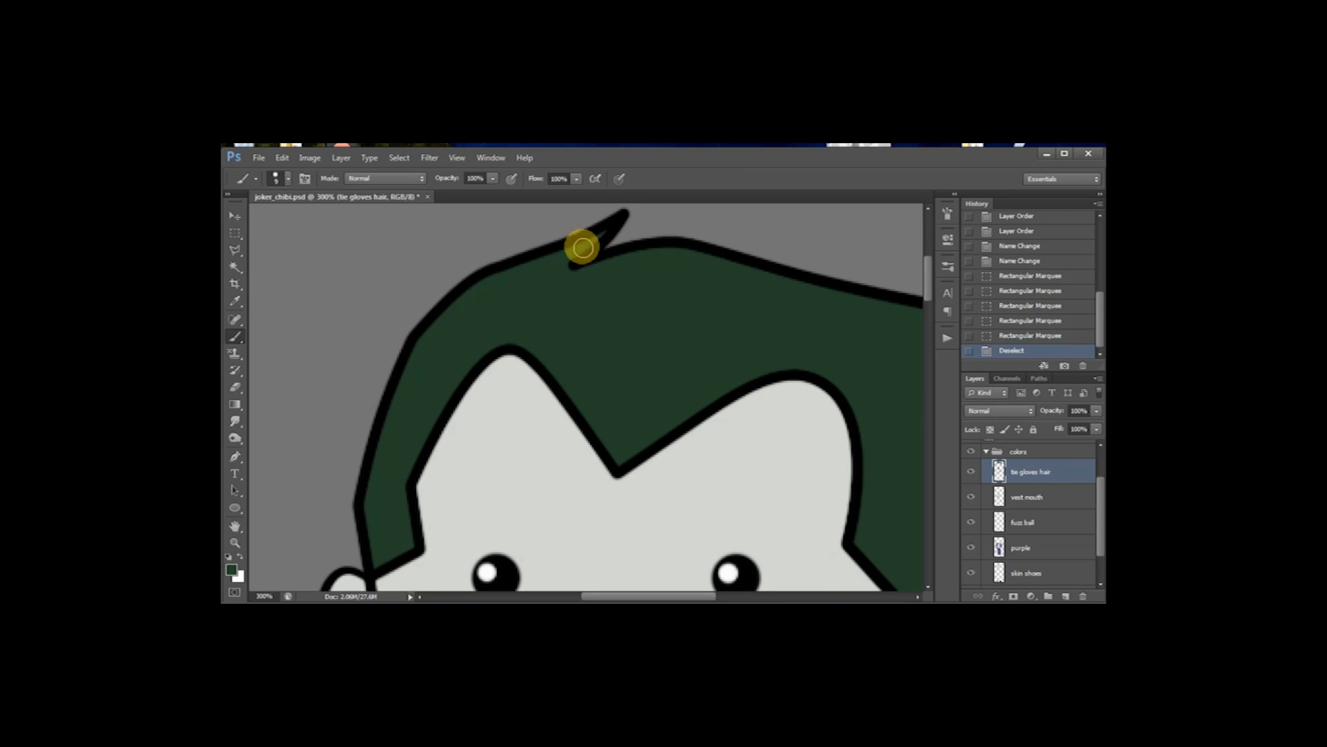
mouse_move(475, 333)
left_mouse_down()
mouse_move(458, 294)
mouse_move(482, 339)
left_mouse_up()
mouse_move(846, 429)
left_mouse_down()
mouse_move(865, 408)
mouse_move(859, 428)
mouse_move(847, 408)
left_mouse_up()
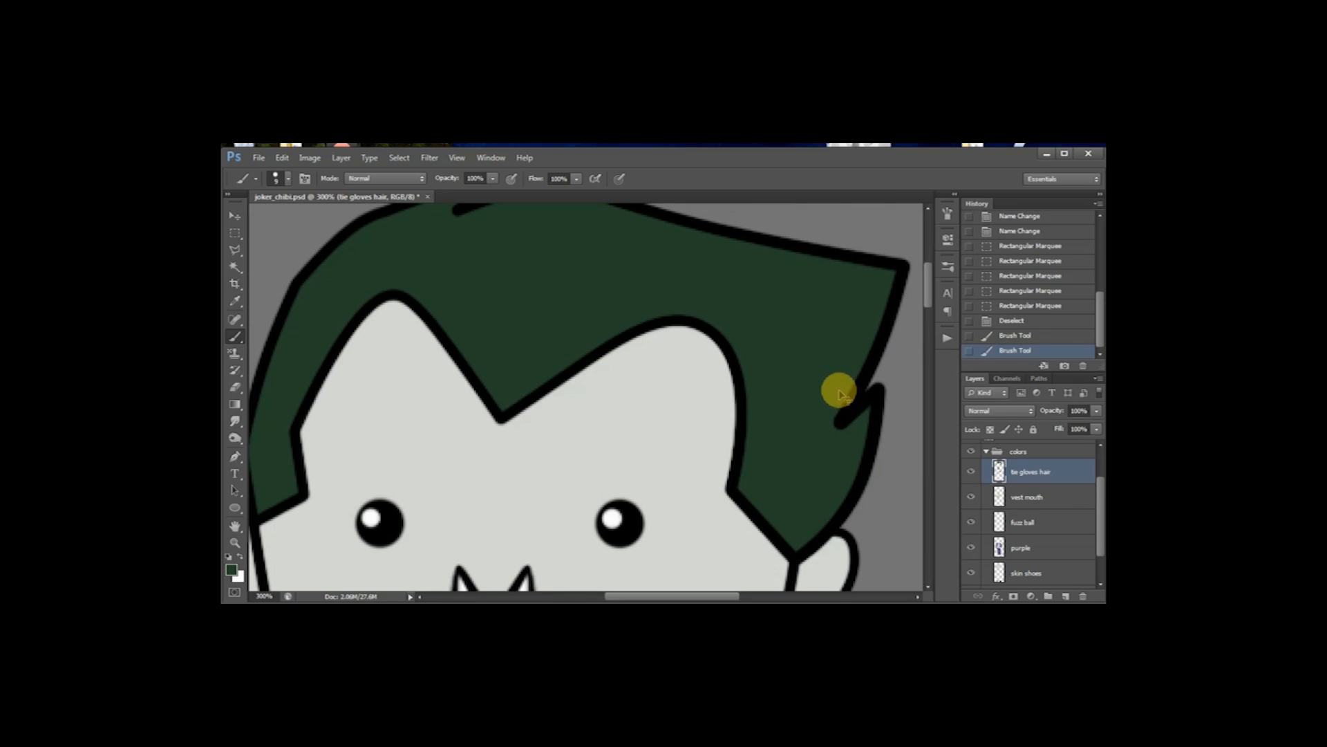
key("ctrl+minus")
key("ctrl+minus")
key("ctrl+minus")
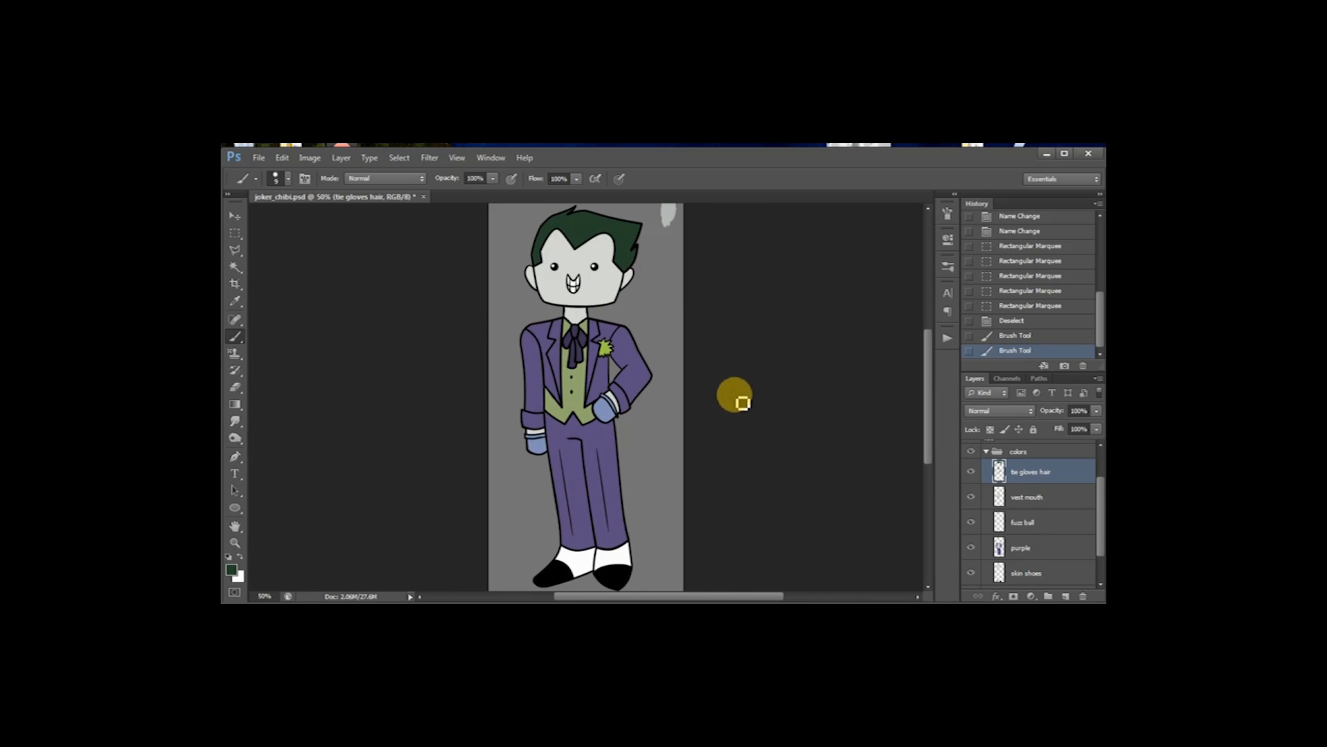
key("h")
key("ctrl+s")
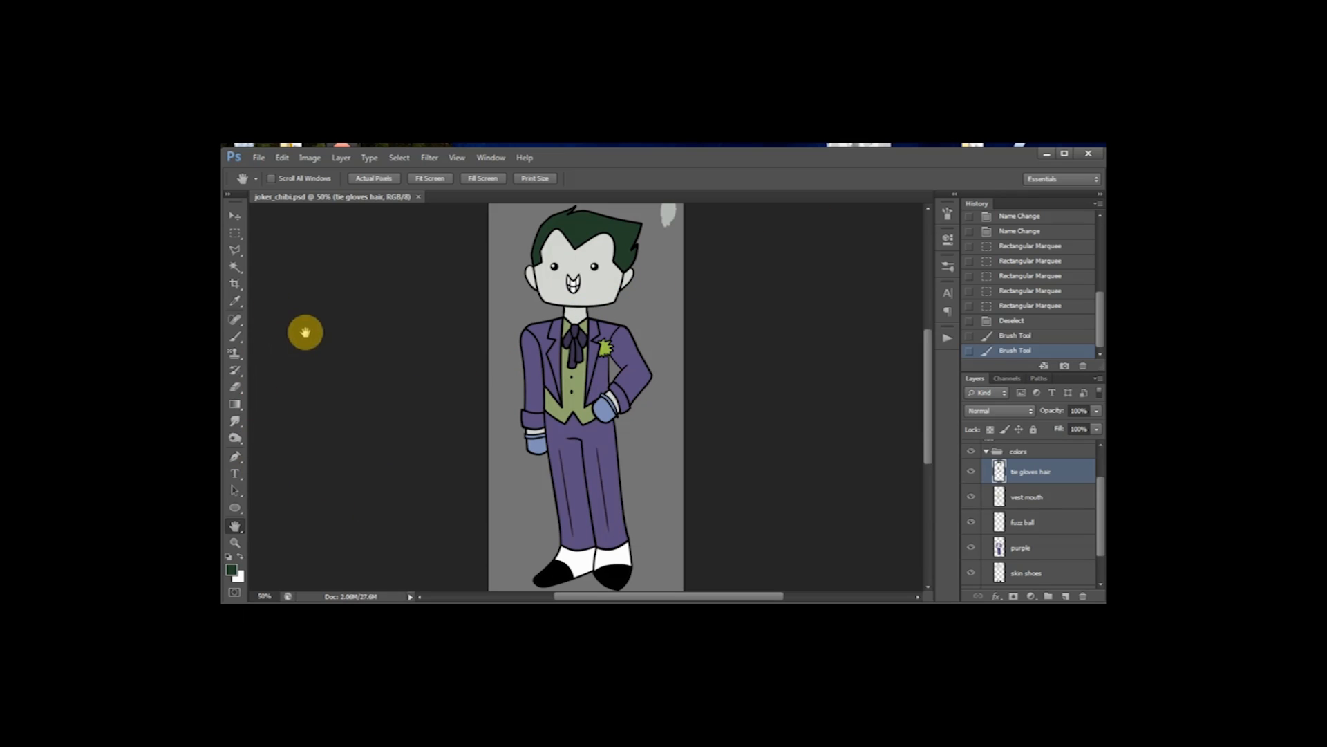
Step: Sample the light grey patch in the canvas corner as the foreground colour, #b7bab8
key("d")
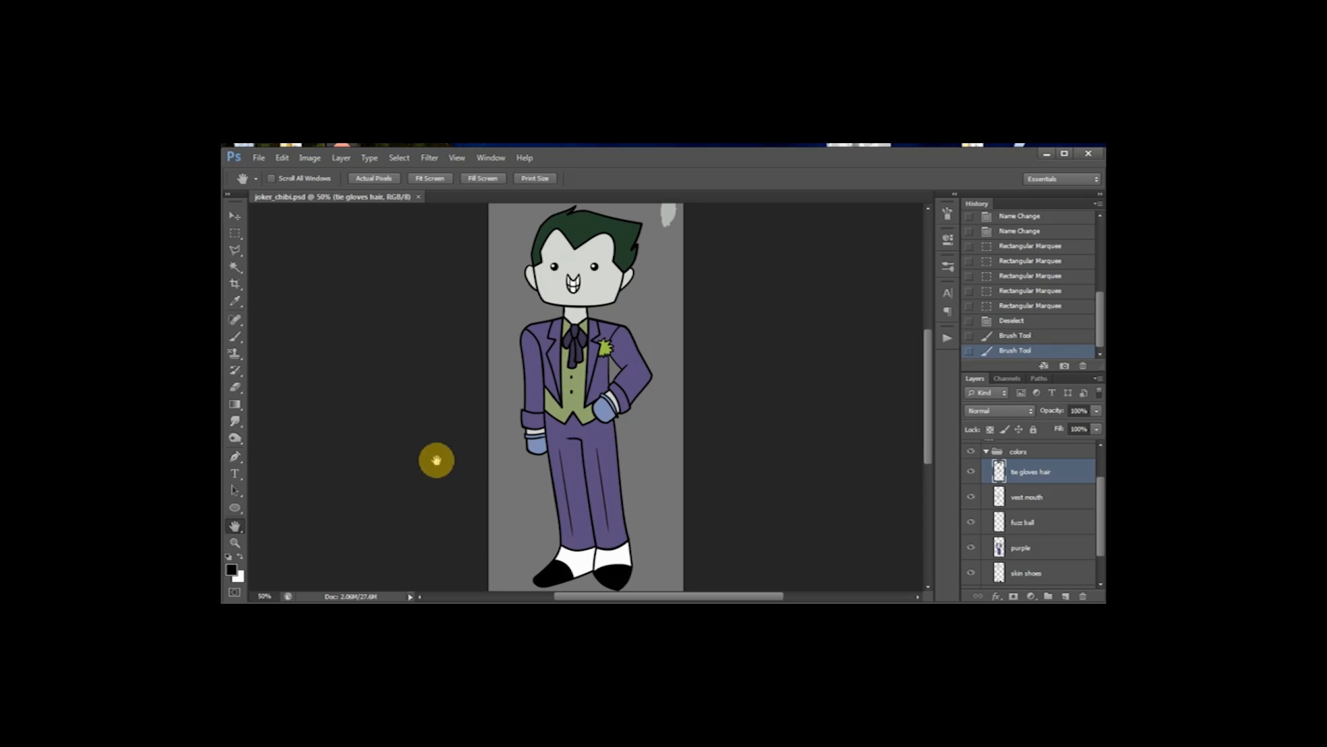
left_click(235, 301)
left_click(668, 211)
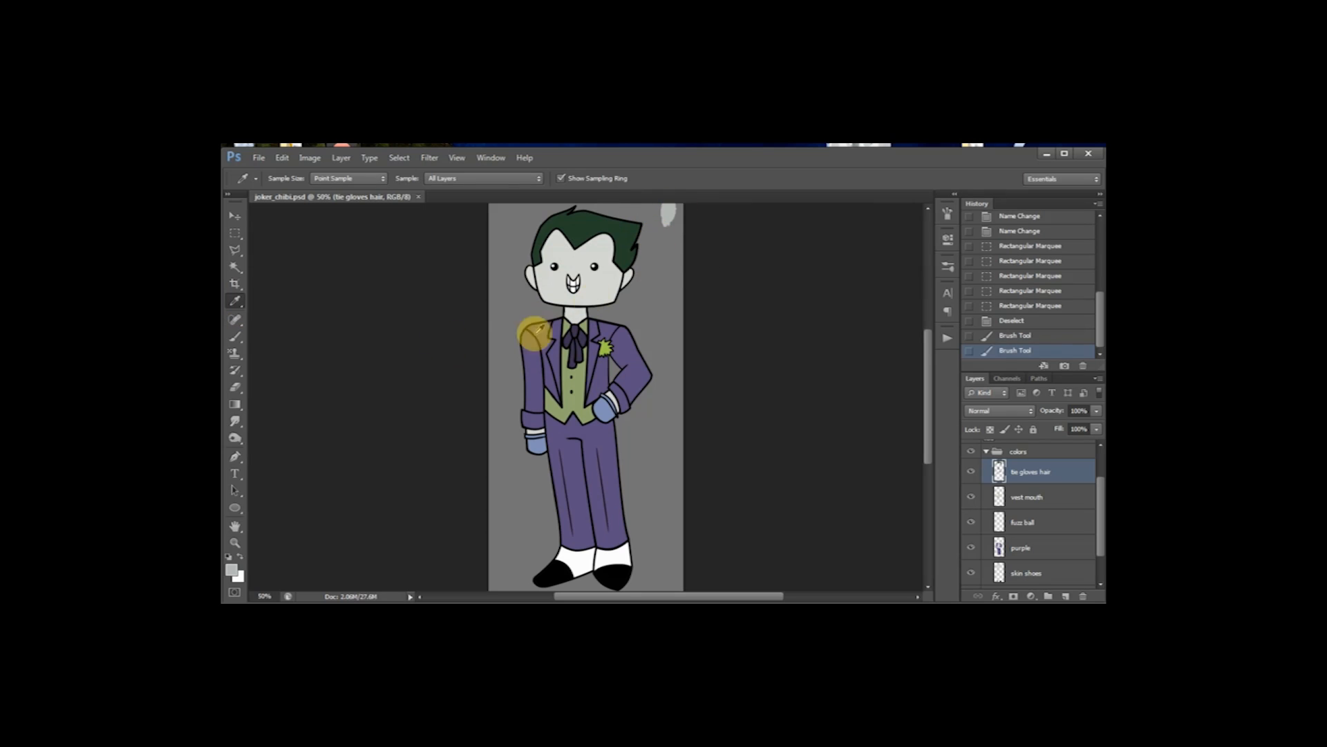
left_click(235, 232)
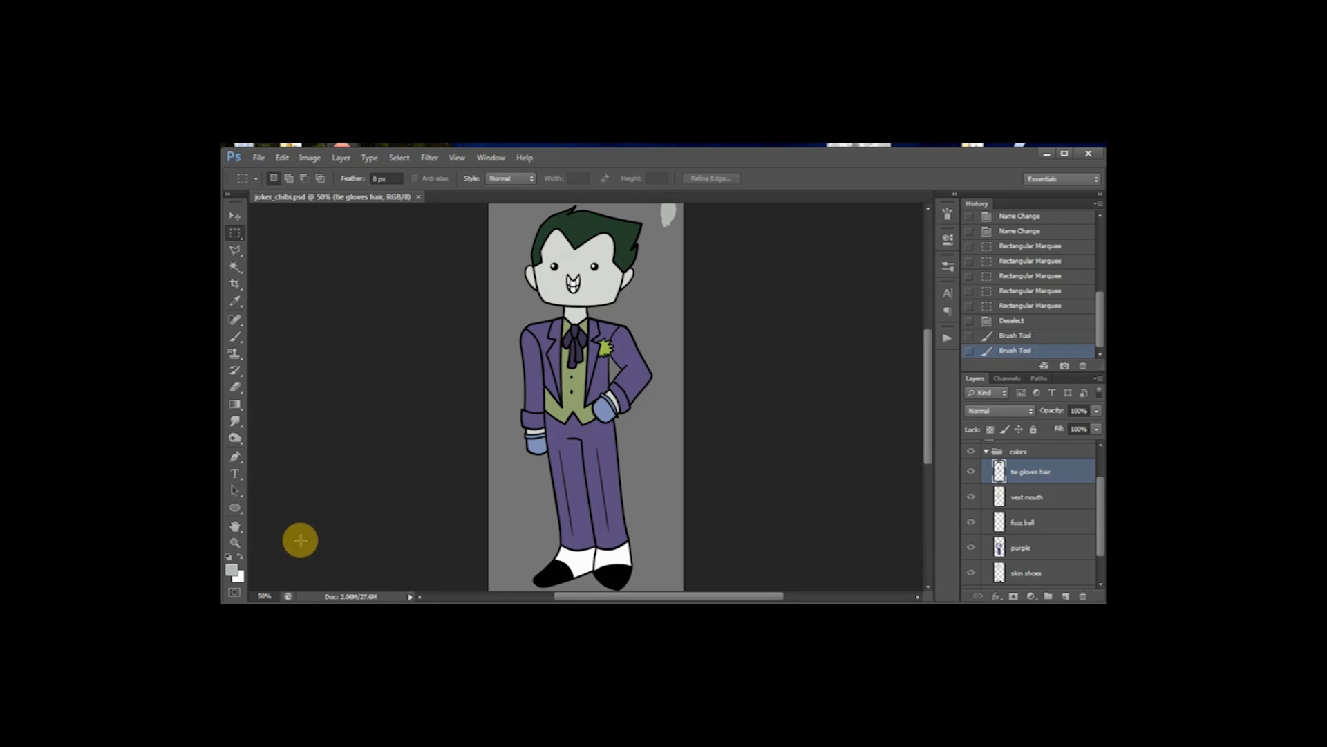
left_click(233, 569)
left_click_drag(832, 295, 782, 276)
left_click(946, 478)
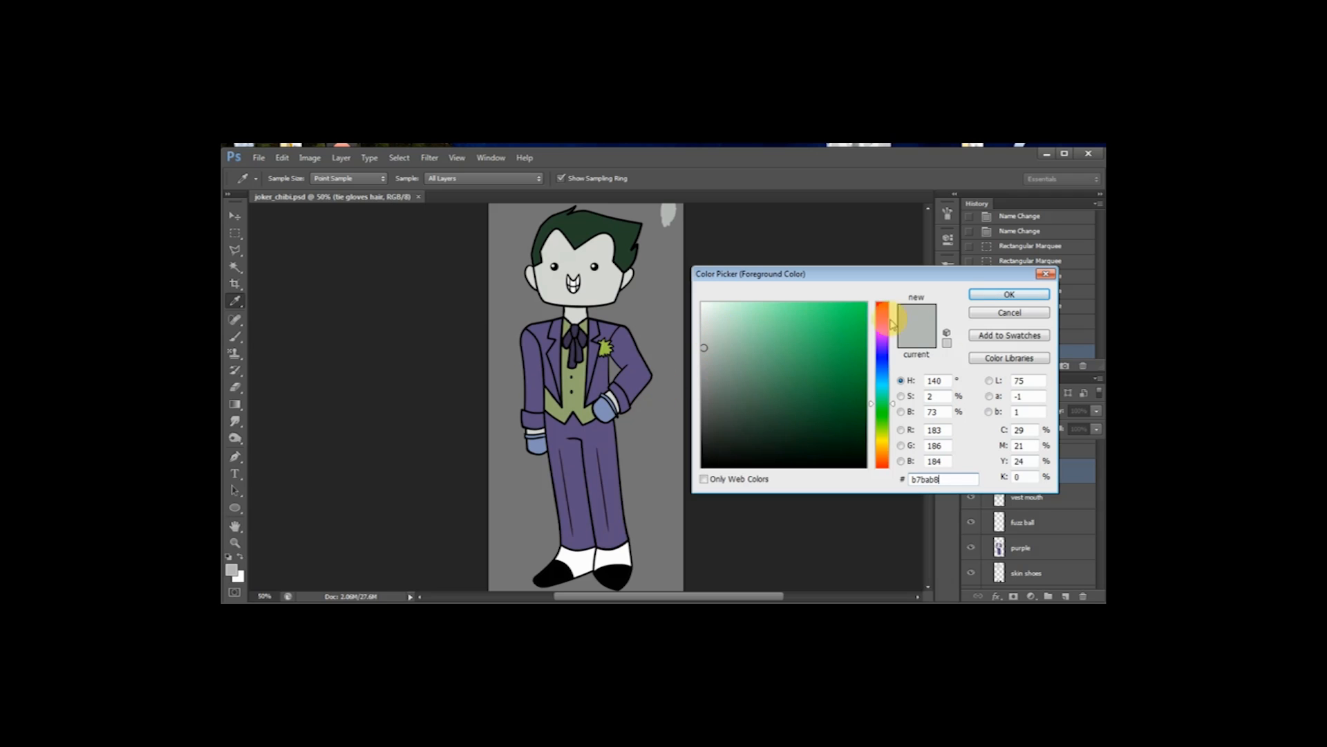
left_click(1010, 294)
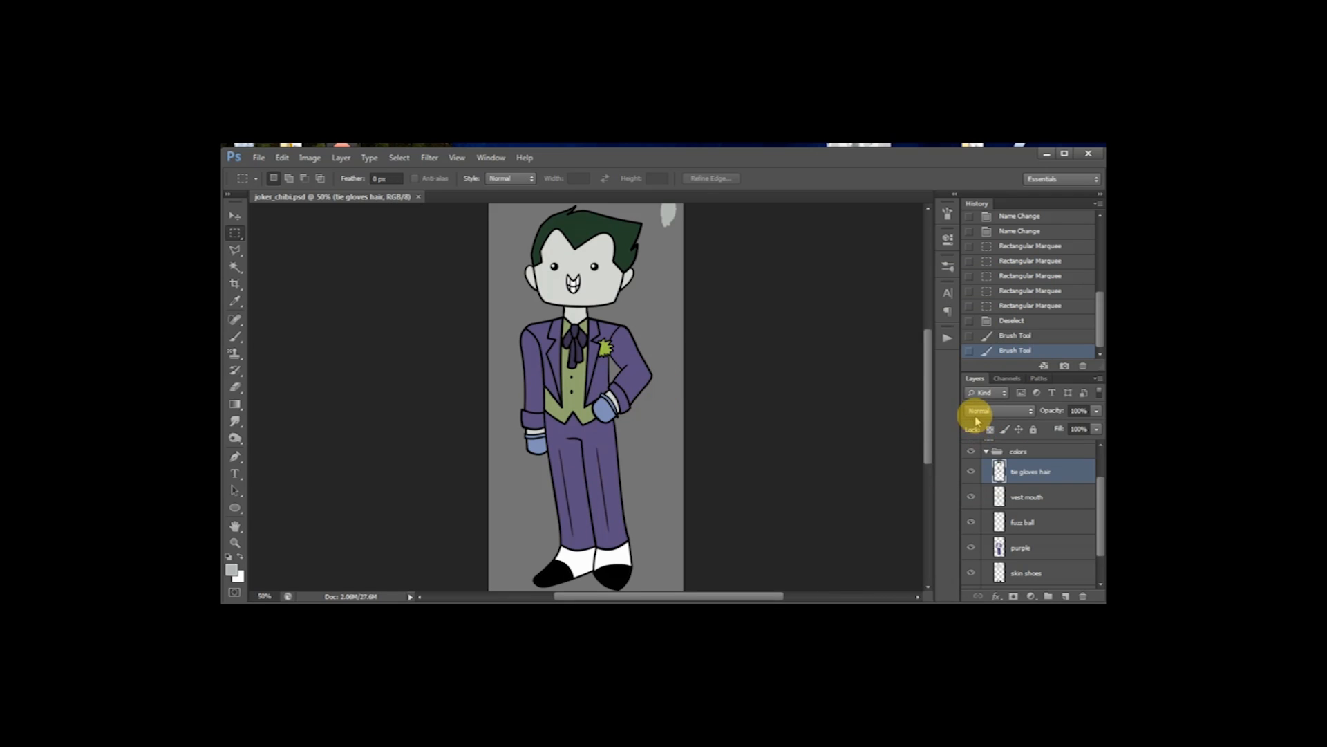
Step: Add a new layer directly above "skin shoes" and clip it to that layer
left_click(1040, 571)
left_click(1066, 596)
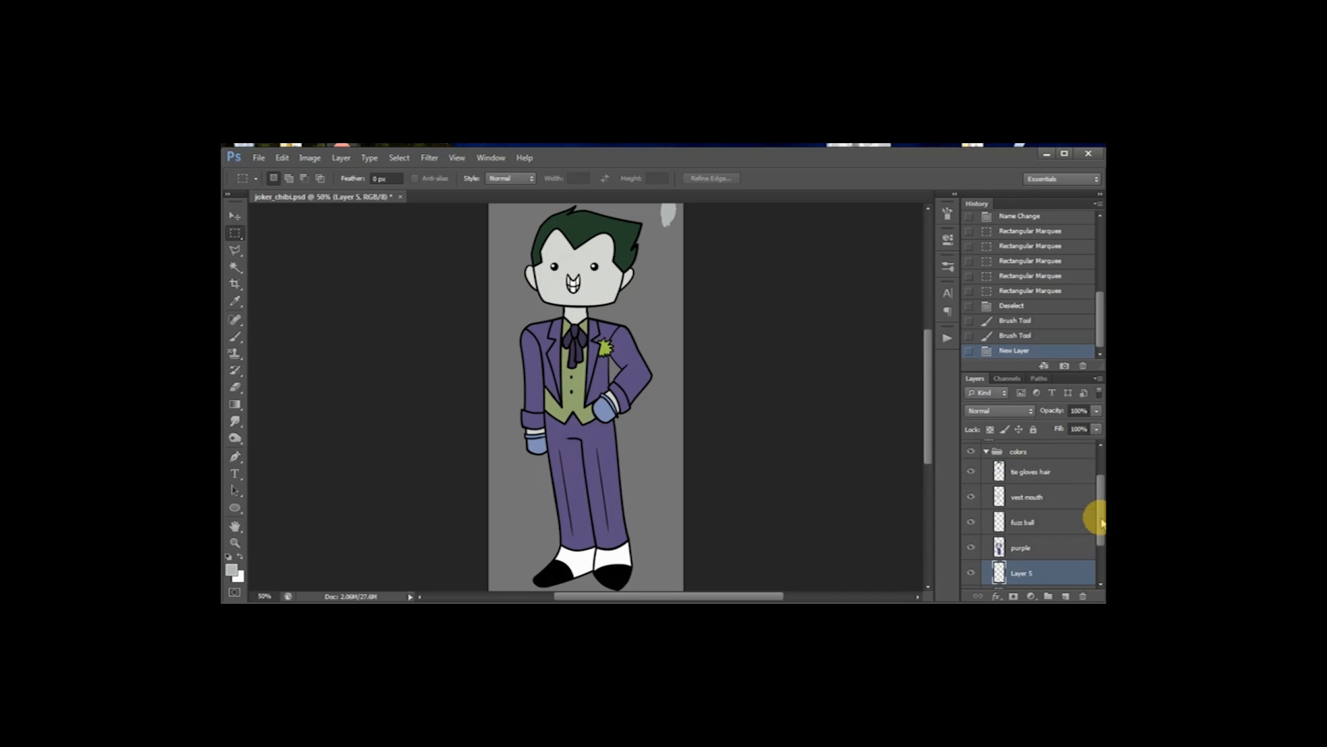
scroll(1063, 554, "down", 1)
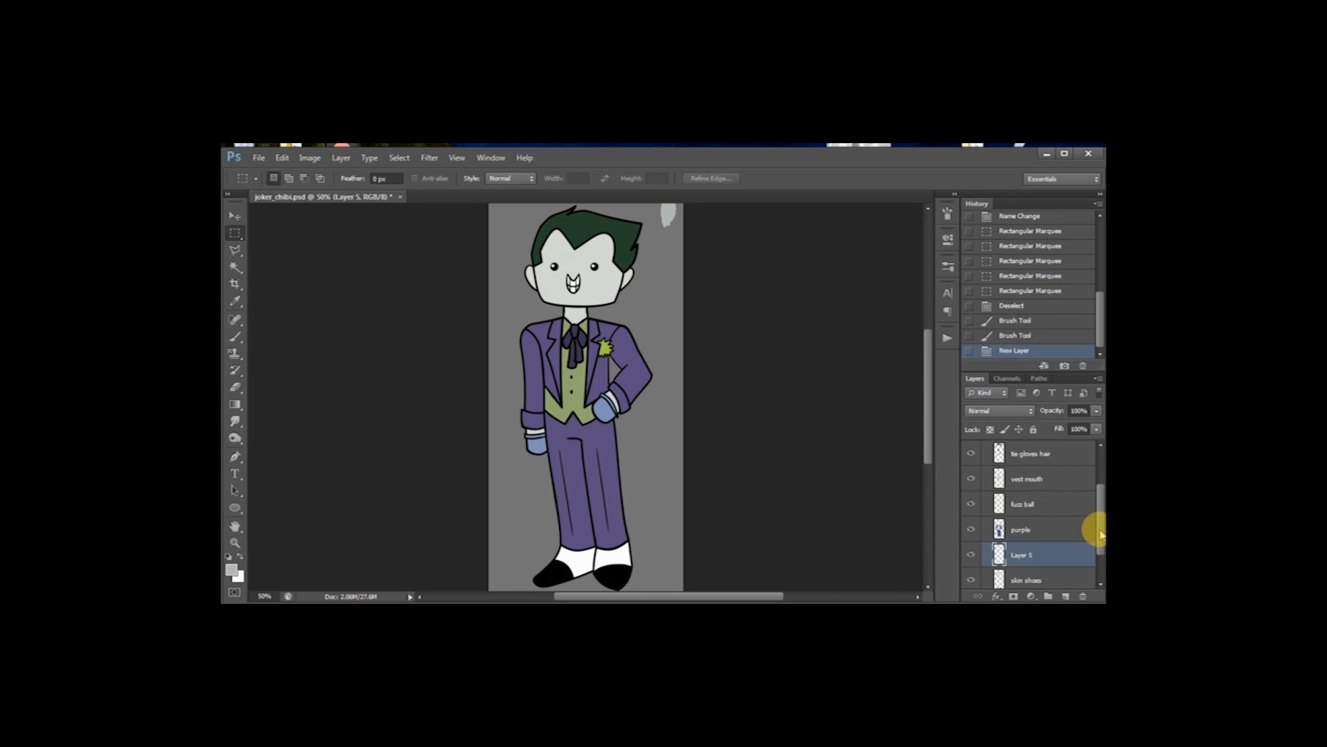
right_click(1062, 554)
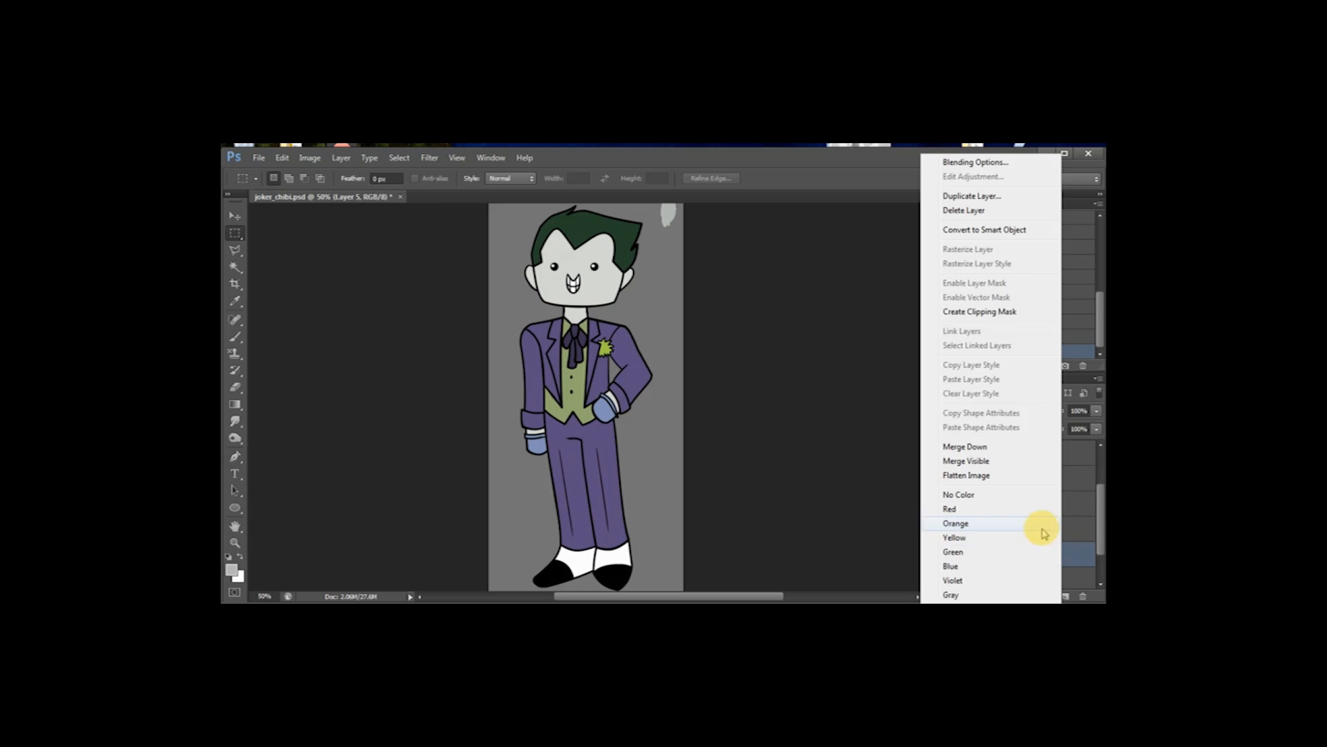
left_click(977, 316)
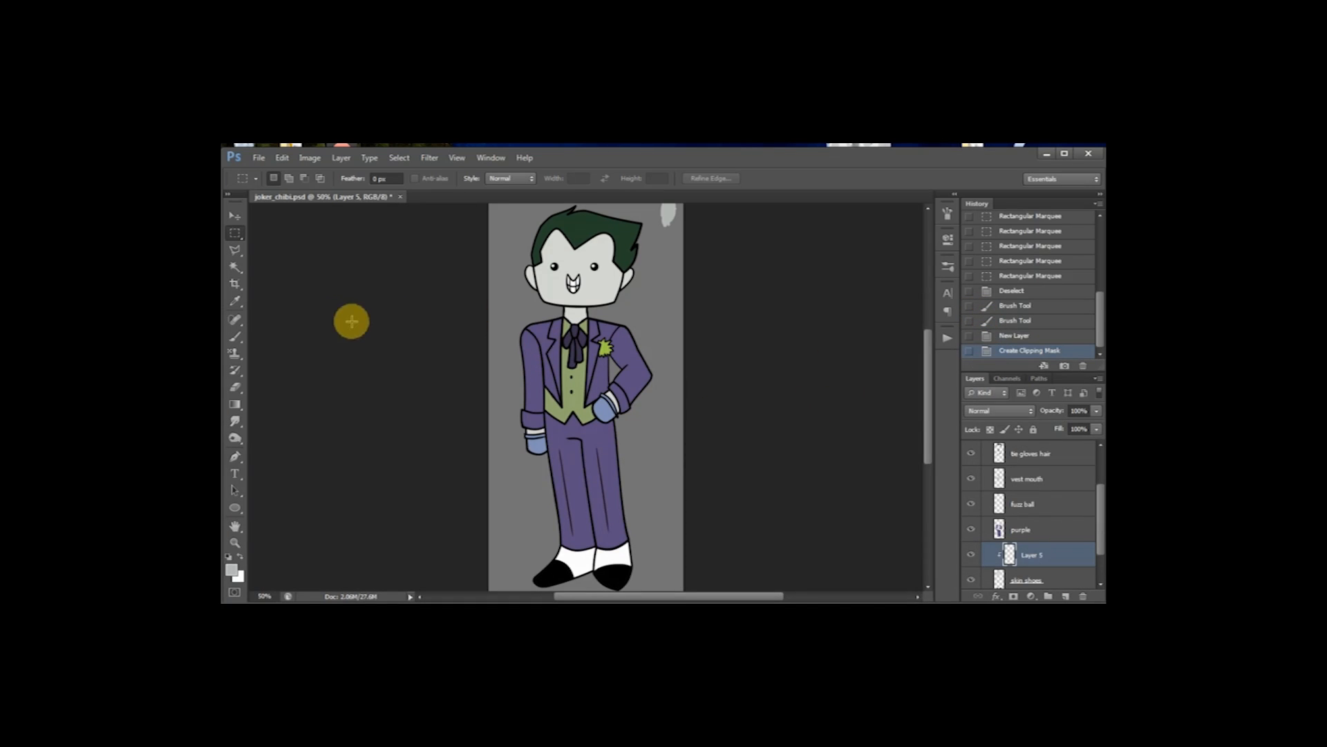
Step: Switch to the Brush tool and set the foreground colour to bright red
left_click(235, 338)
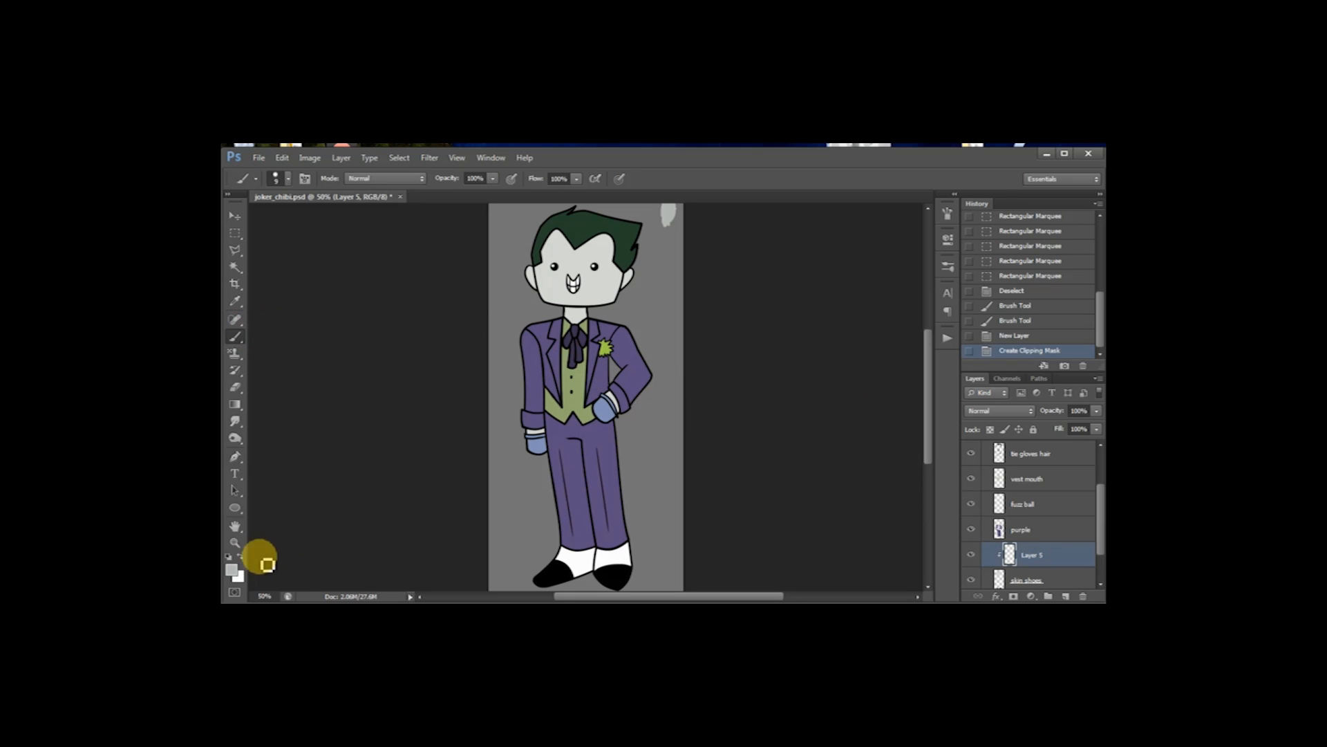
left_click(232, 569)
left_click_drag(780, 362, 622, 516)
left_click(819, 337)
left_click(1010, 294)
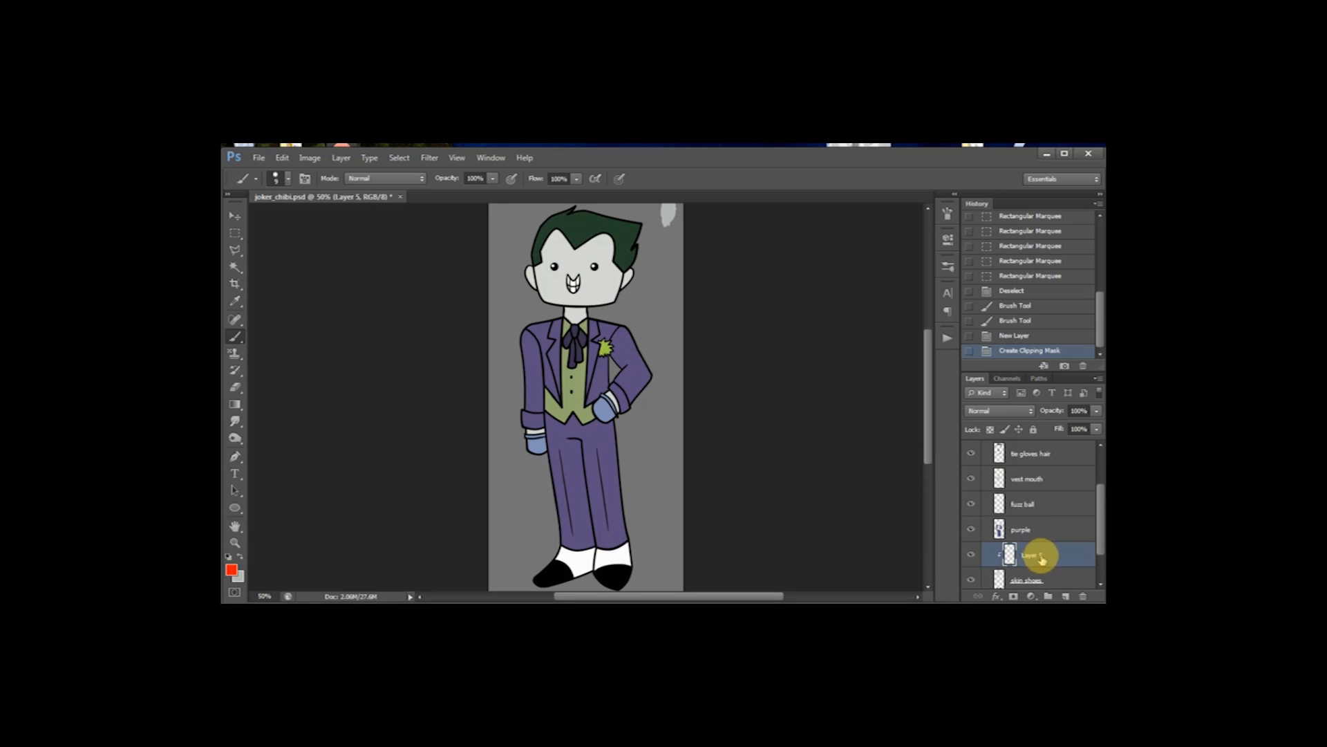
Step: Try red brush strokes across the face, cuffs and shoes on the clipped layer, and undo them
mouse_move(523, 284)
left_mouse_down()
mouse_move(516, 320)
mouse_move(581, 311)
left_mouse_up()
left_click_drag(527, 430, 534, 438)
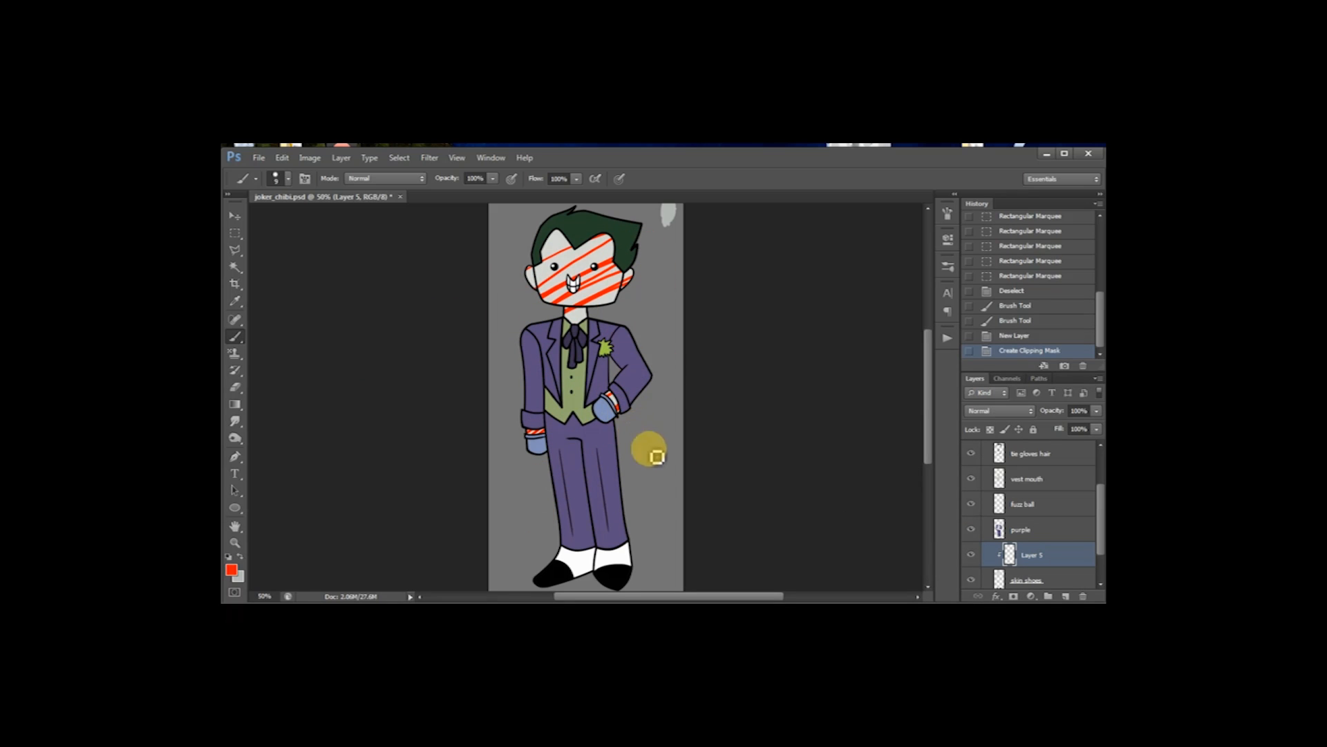
left_click_drag(551, 569, 639, 566)
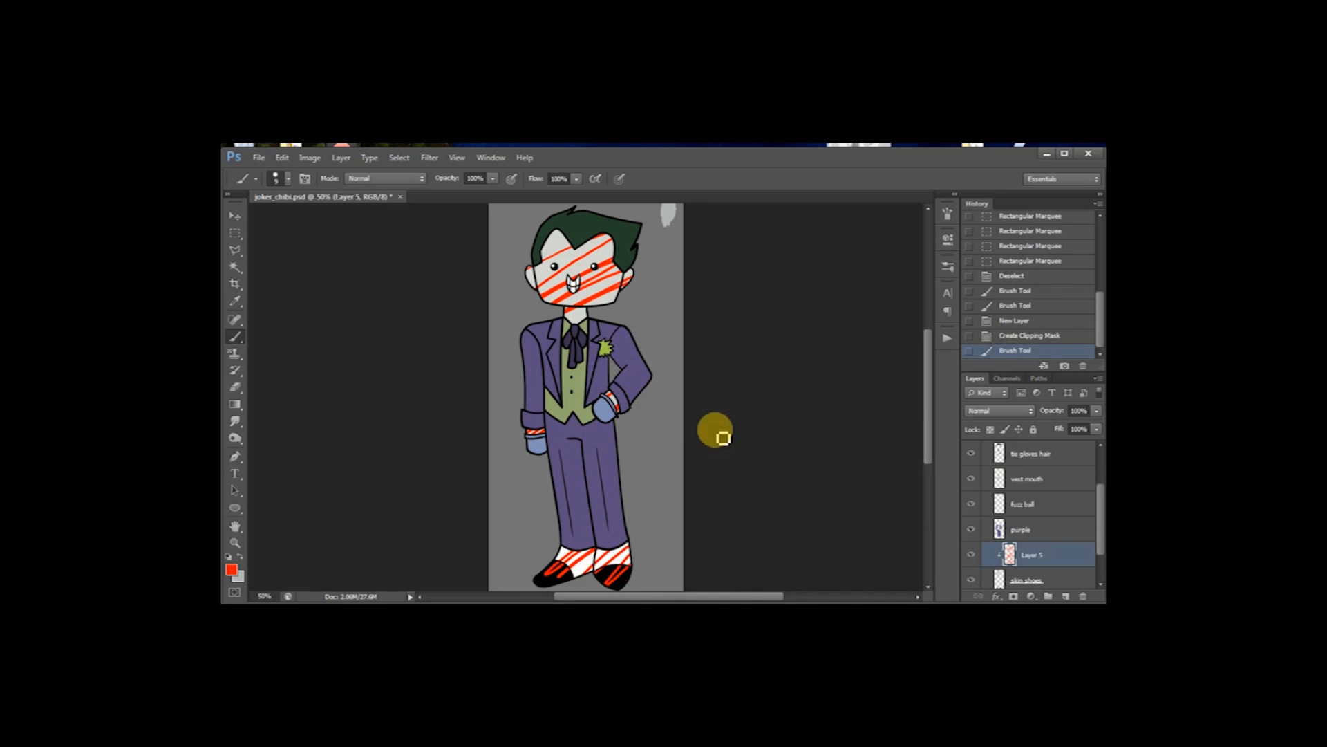
key("ctrl+z")
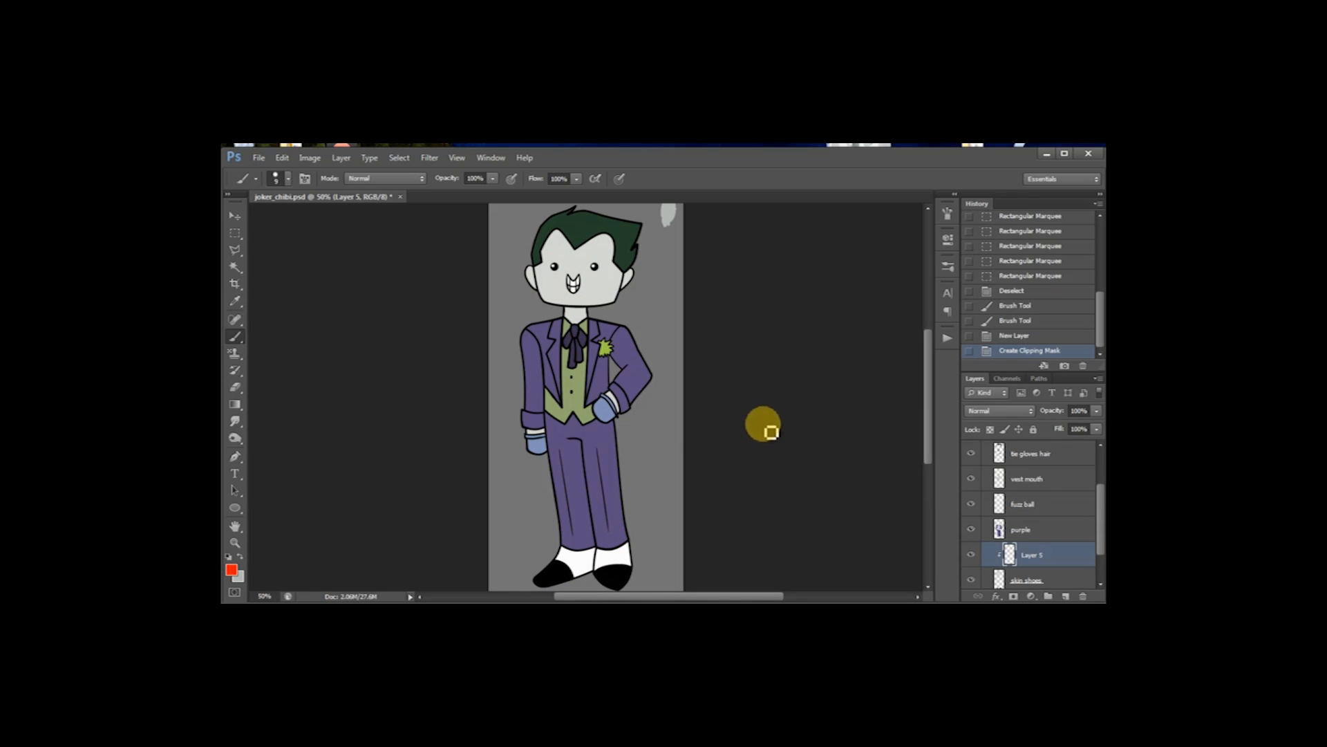
Step: Swap the foreground colour back to light grey and enlarge the hard round brush
key("x")
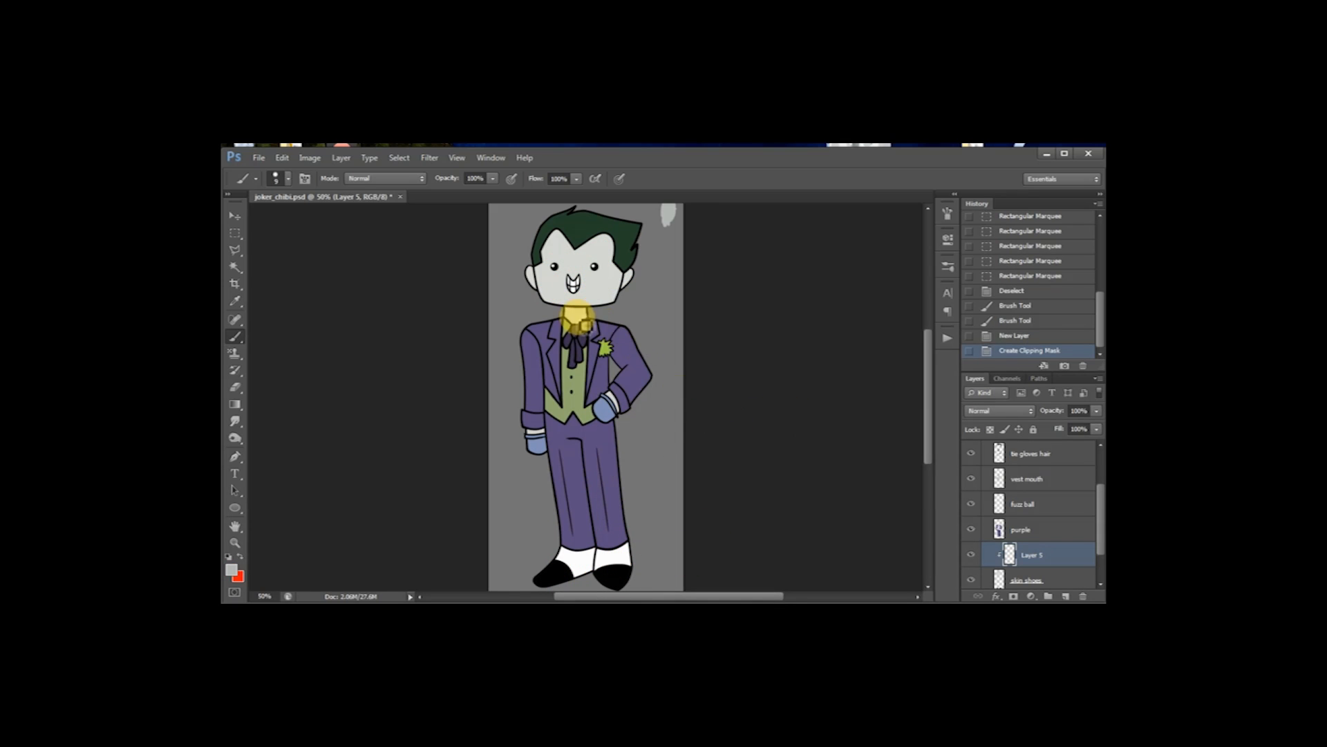
right_click(650, 316)
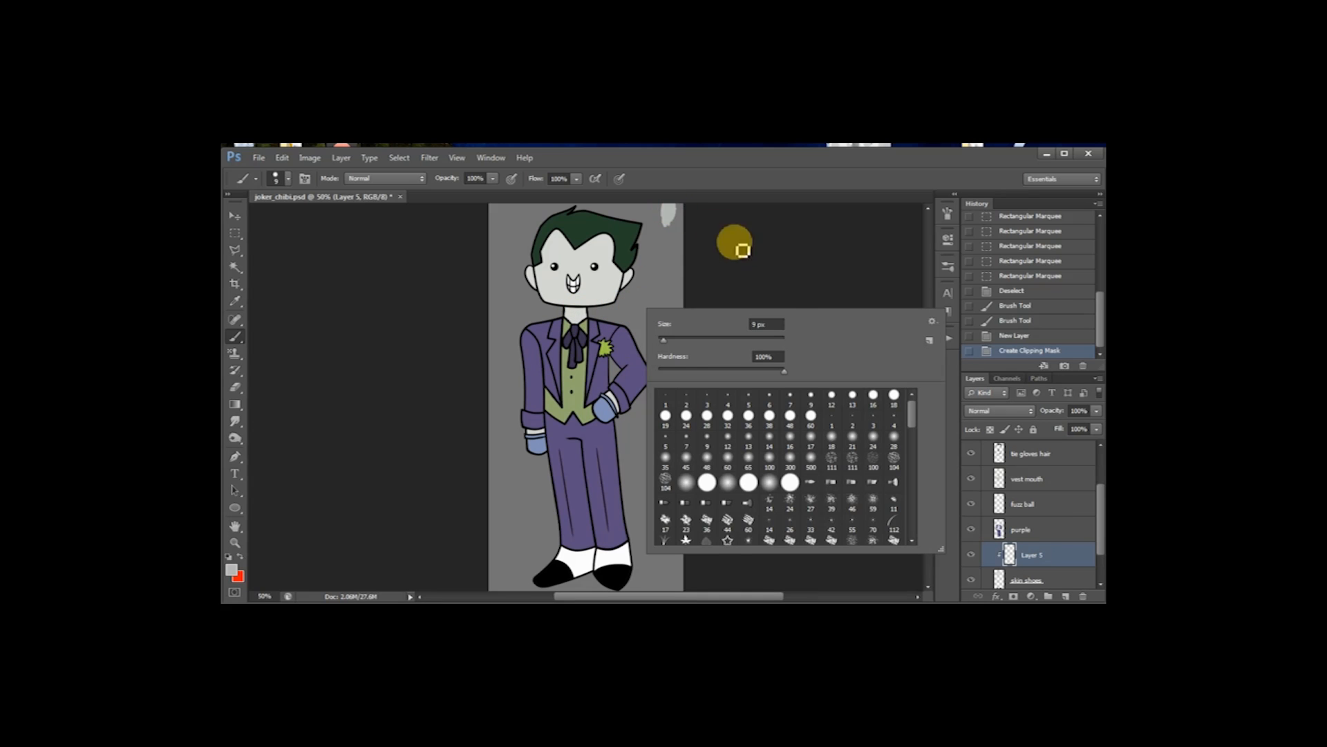
type("13")
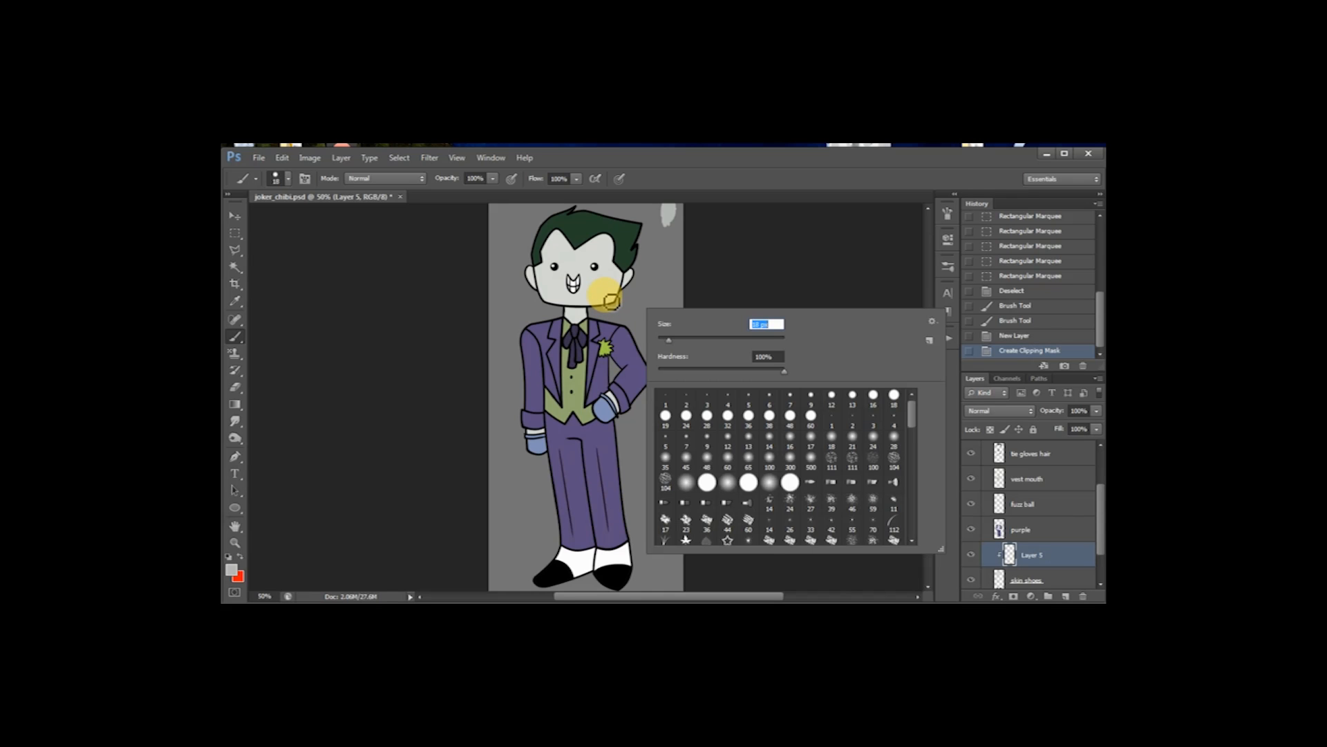
key("Return")
Step: Add an unclipped layer above Layer 5 and paint red test strokes on the background beside the hair
key("z")
left_click(596, 305)
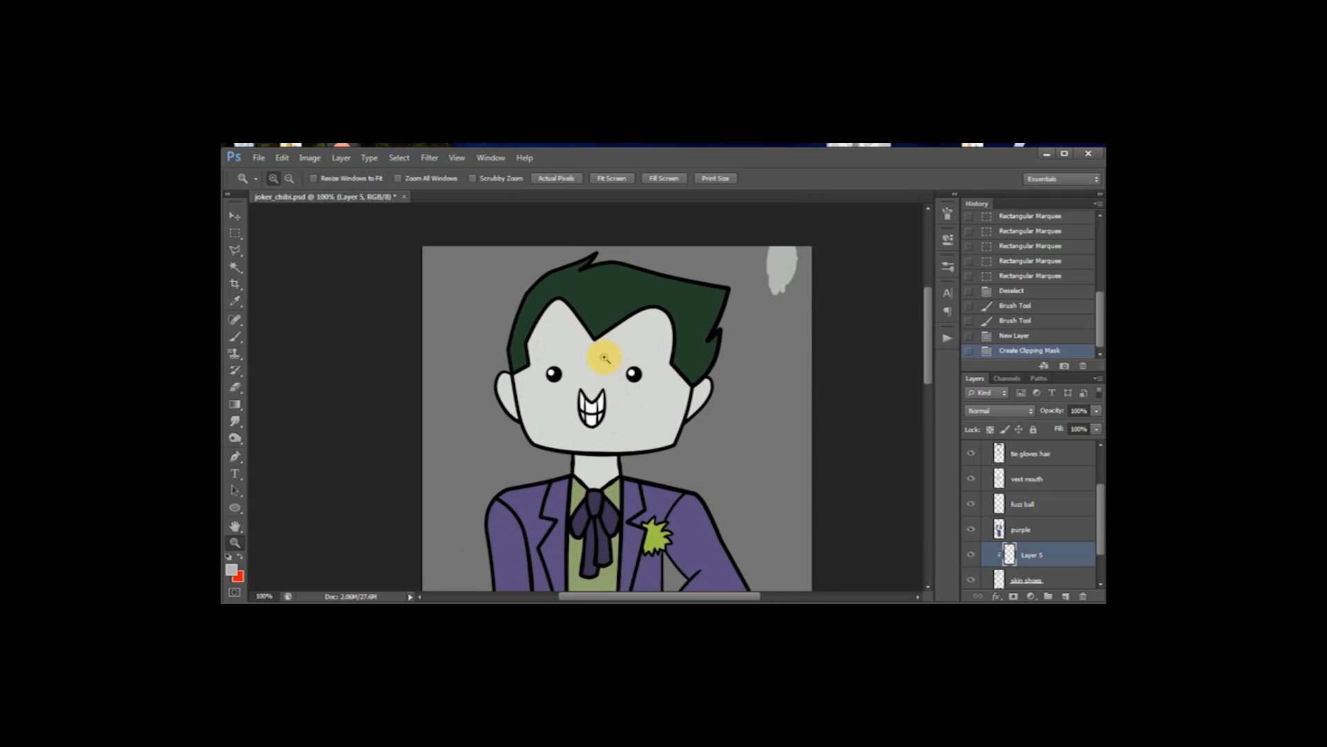
left_click(605, 351)
left_click(628, 393, "alt")
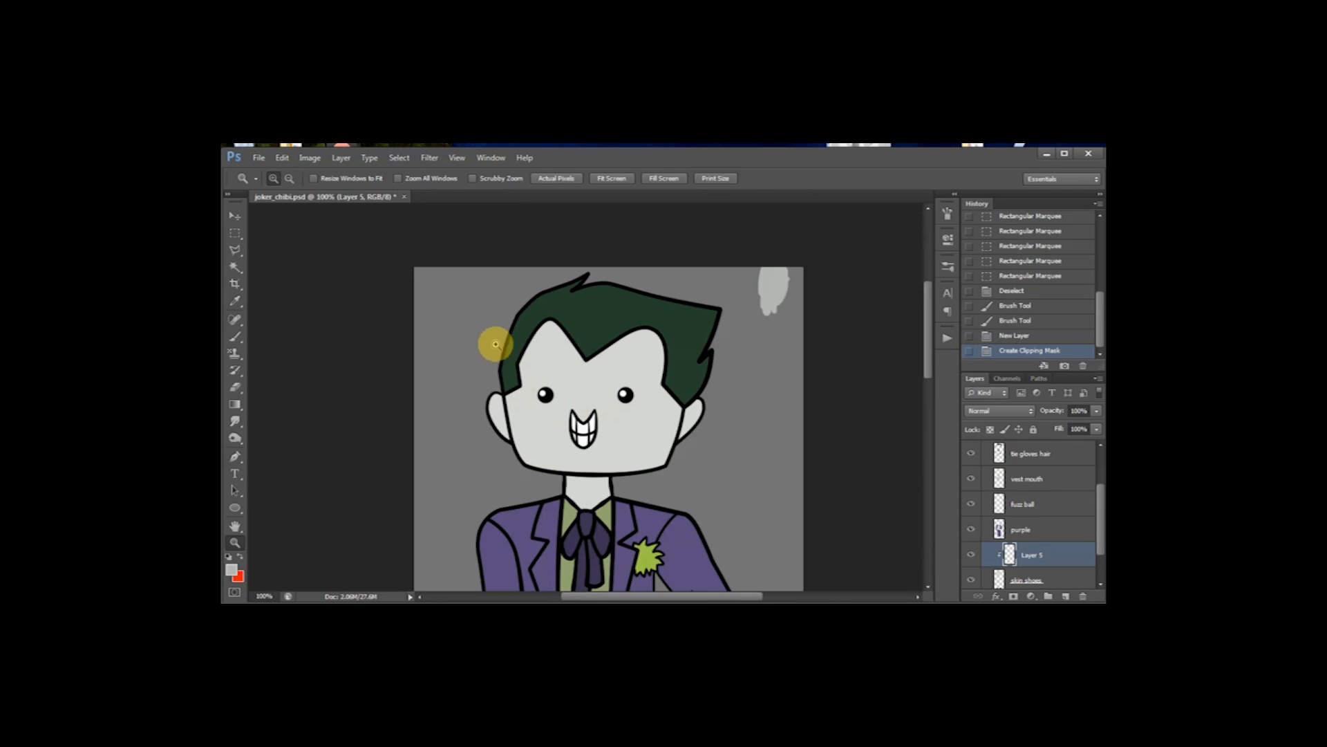
left_click_drag(550, 356, 781, 549)
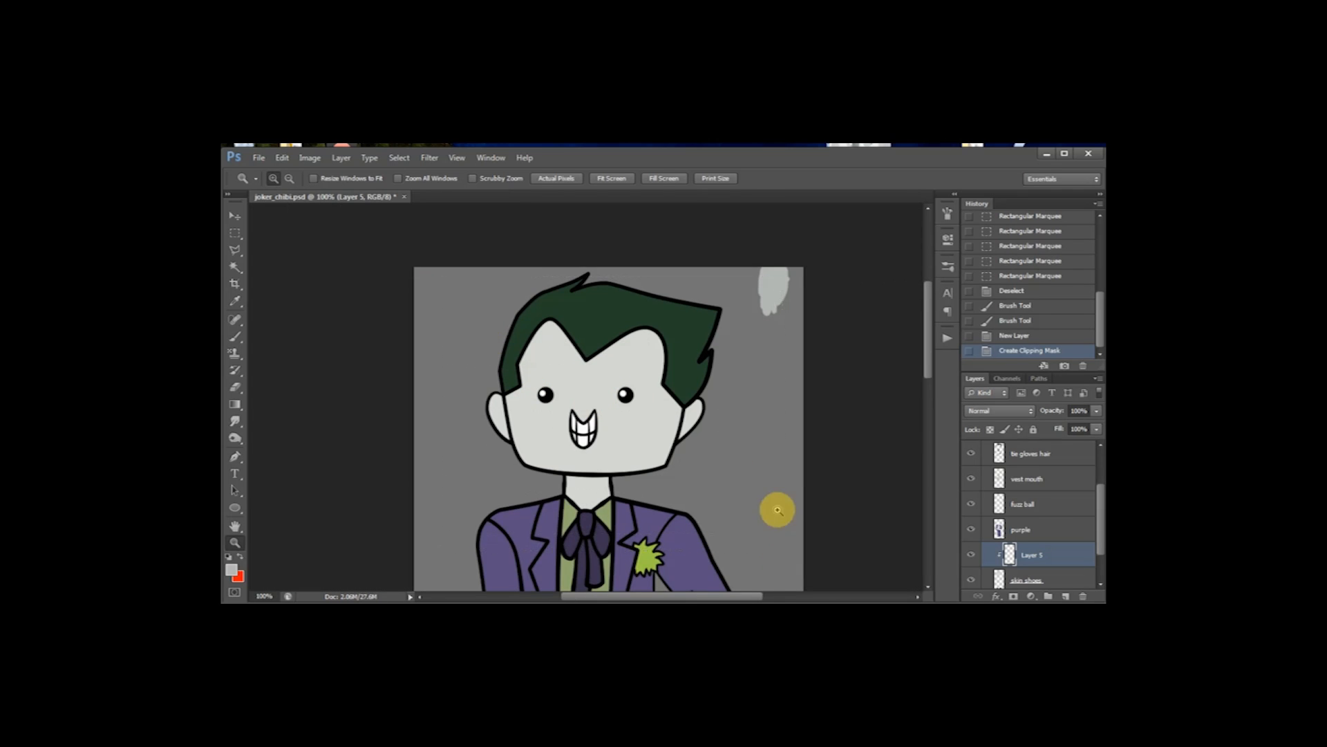
key("b")
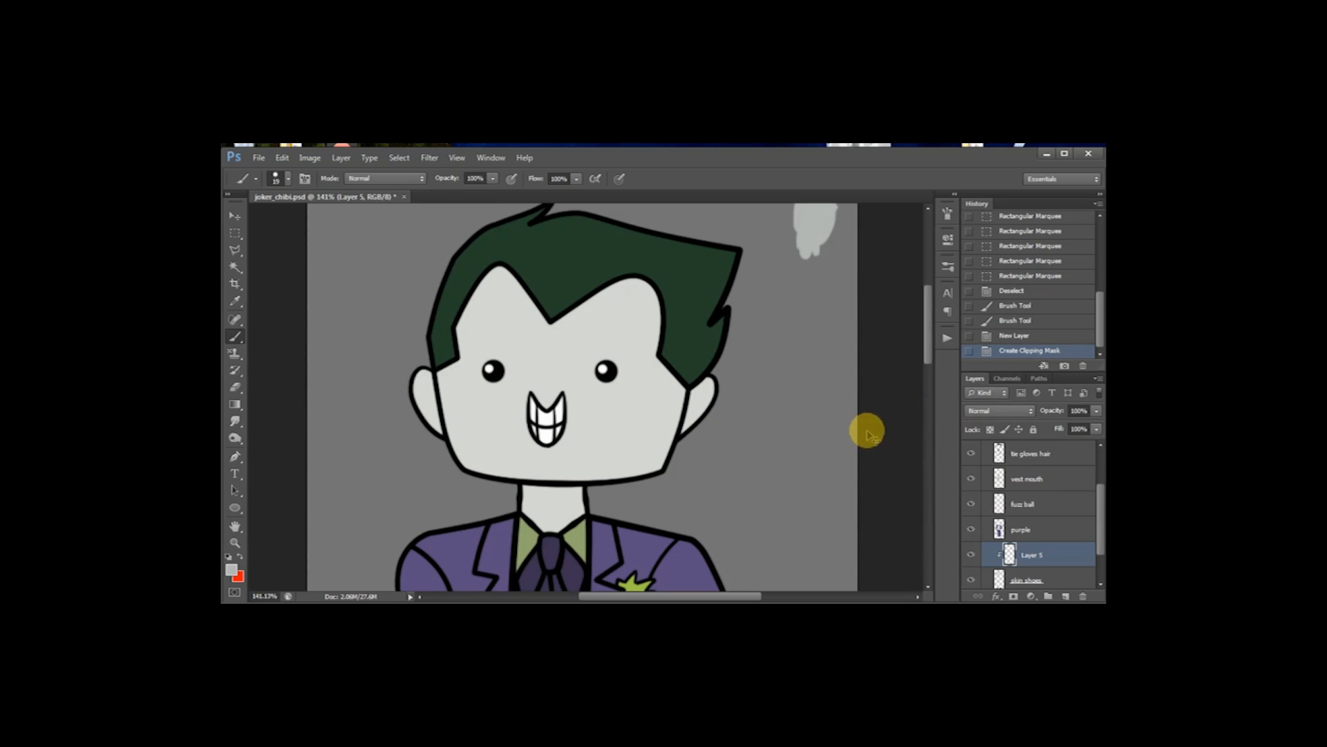
key("ctrl+minus")
key("ctrl+minus")
left_click(1065, 596)
key("x")
mouse_move(501, 296)
left_mouse_down()
mouse_move(462, 353)
mouse_move(517, 302)
left_mouse_up()
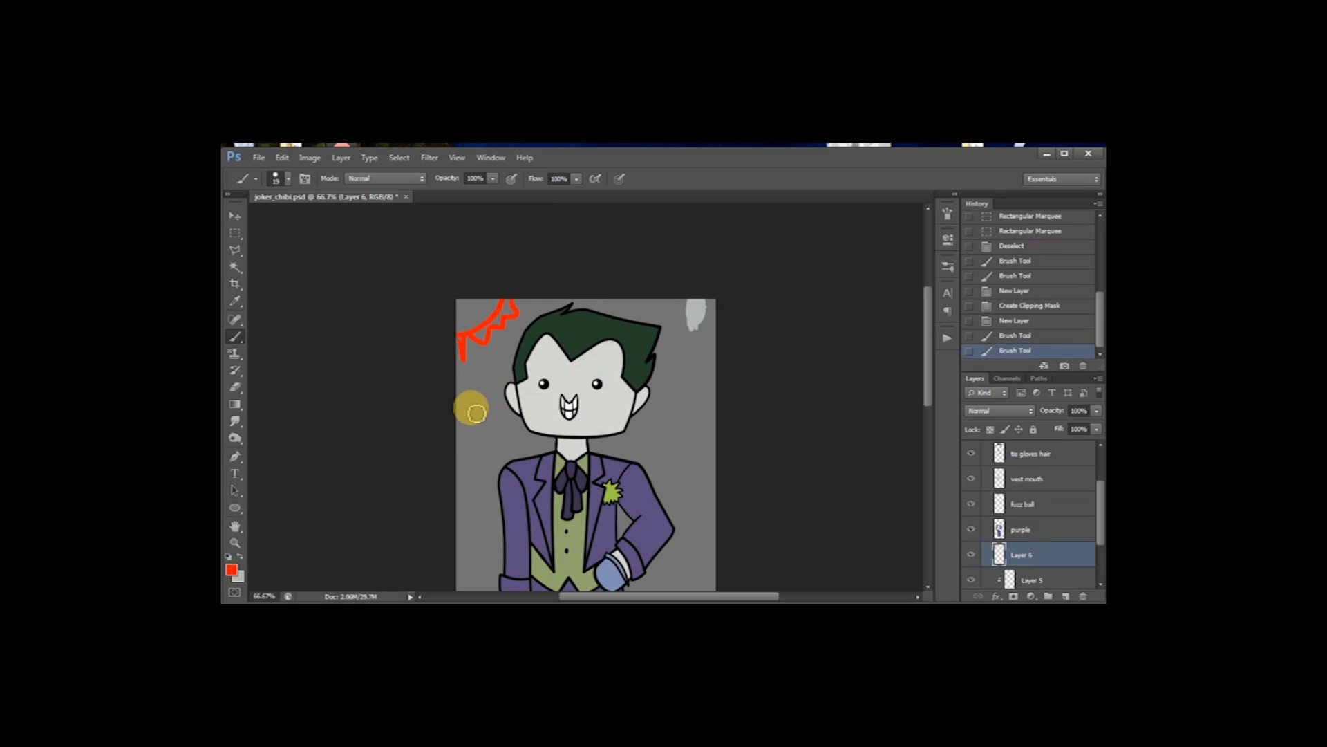
Step: Paint red light-direction arrows on the background, pointing at the character's shoulder, gloved hand and lower leg
left_click_drag(457, 472, 487, 482)
left_click_drag(488, 539, 513, 367)
mouse_move(482, 444)
left_mouse_down()
mouse_move(500, 461)
mouse_move(530, 377)
left_mouse_up()
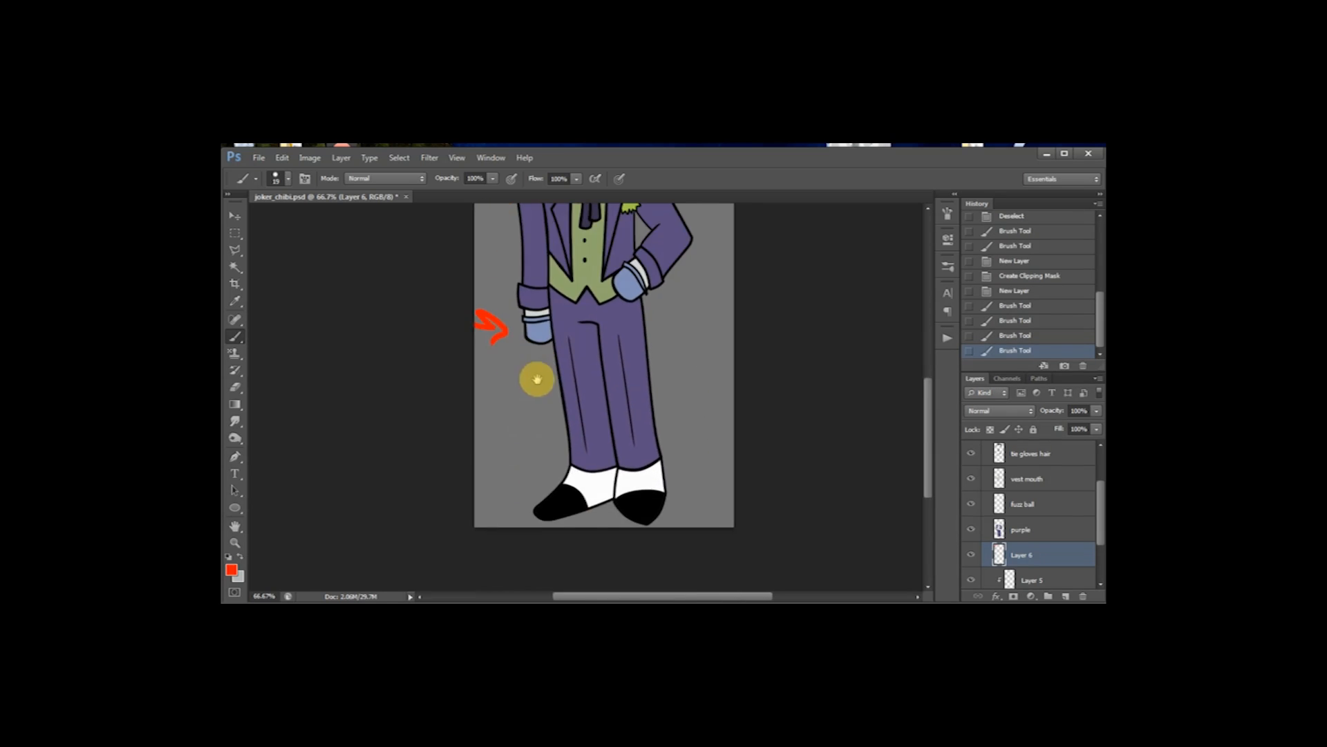
left_click_drag(474, 456, 503, 447)
left_click_drag(562, 365, 553, 486)
mouse_move(564, 315)
left_mouse_down()
mouse_move(563, 474)
mouse_move(557, 380)
left_mouse_up()
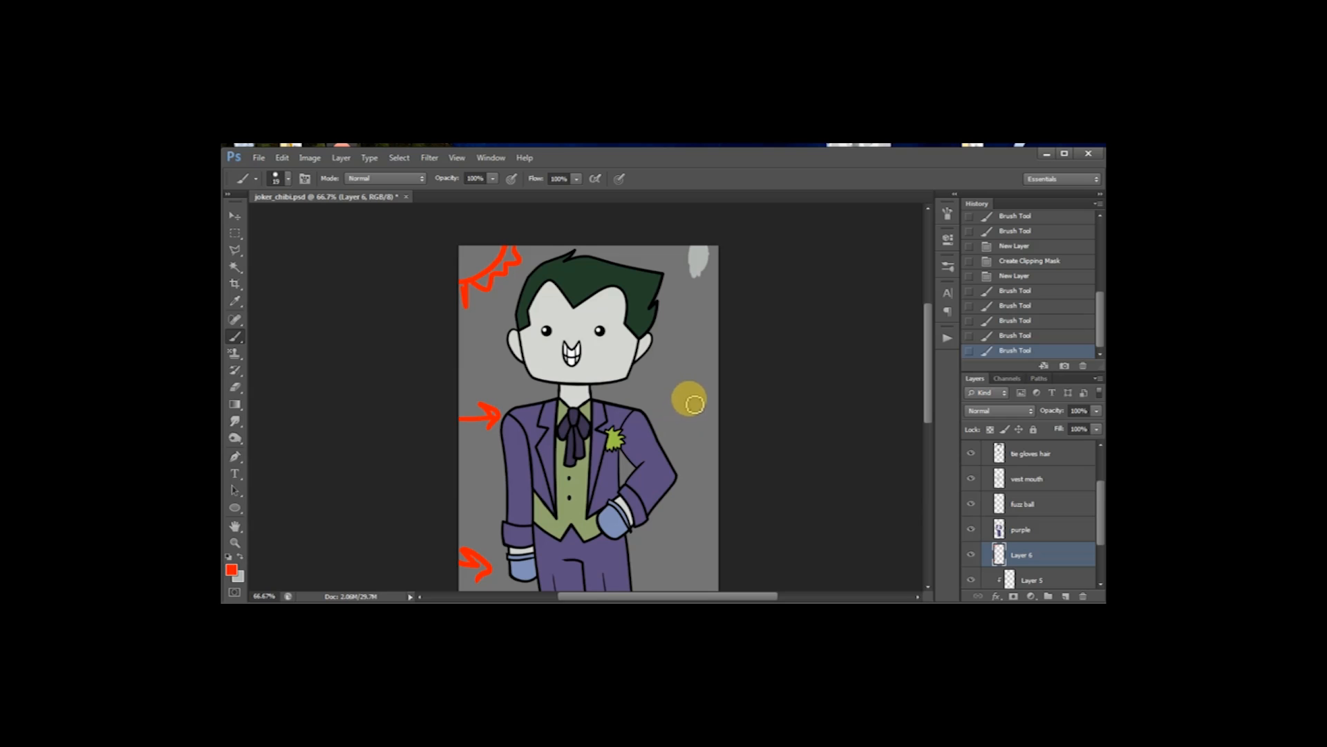
Step: Try red guide strokes beside the body and across the face to the far arm, undoing each one
left_click_drag(677, 394, 690, 569)
key("ctrl+z")
left_click_drag(485, 342, 481, 574)
key("ctrl+z")
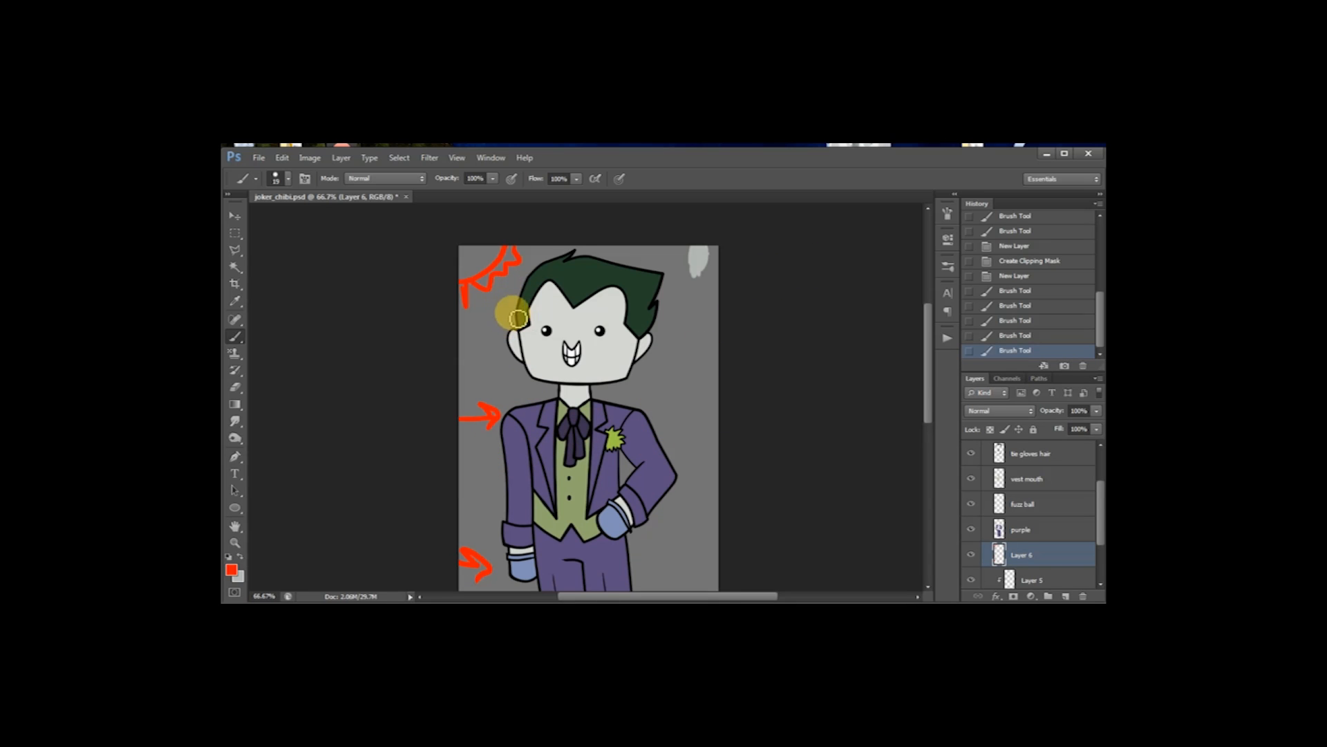
mouse_move(488, 307)
left_mouse_down()
mouse_move(489, 325)
mouse_move(586, 370)
mouse_move(671, 389)
mouse_move(719, 426)
mouse_move(676, 435)
mouse_move(700, 451)
left_mouse_up()
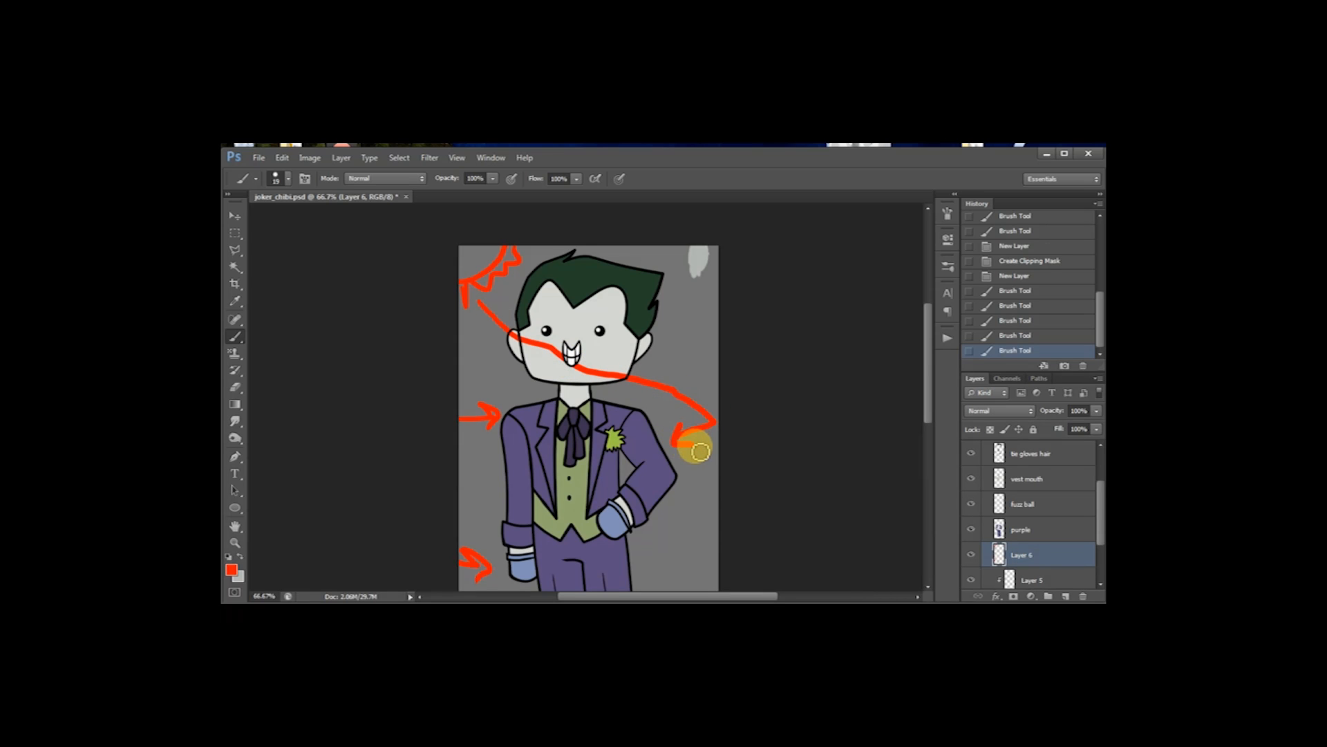
key("ctrl+z")
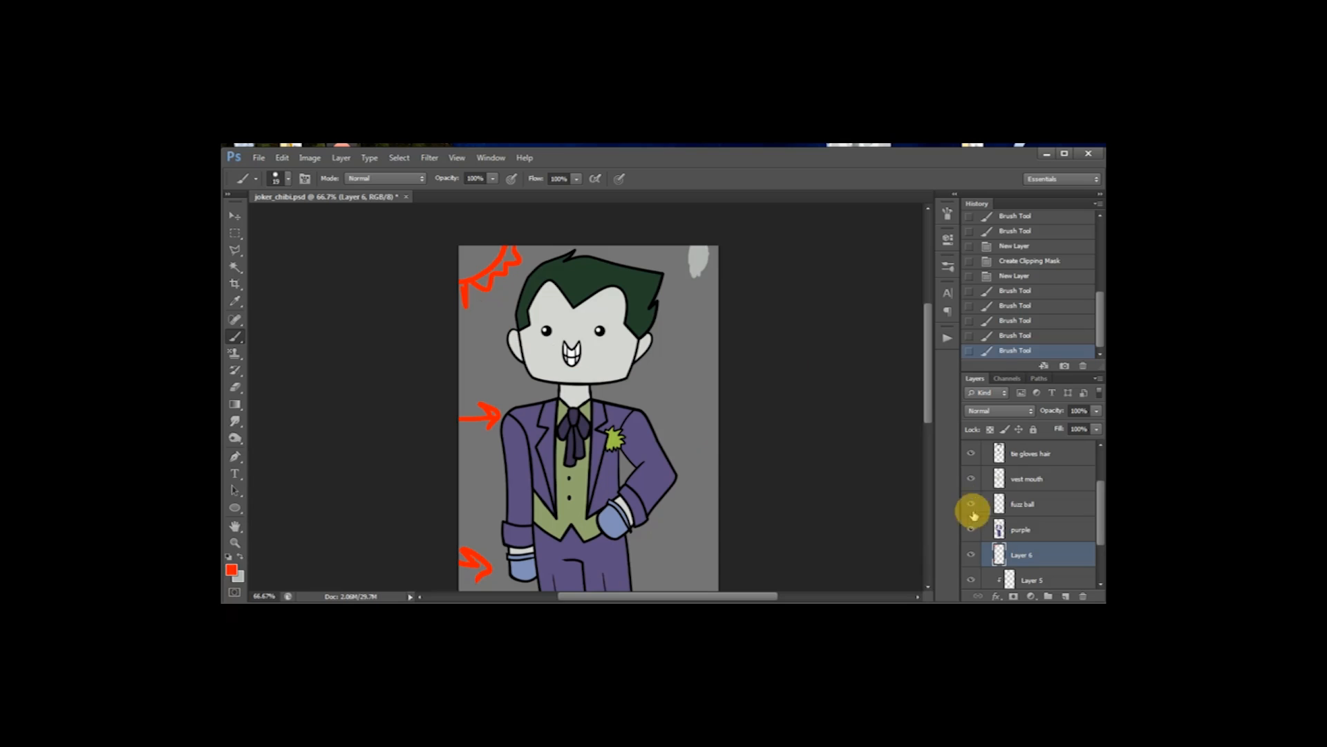
Step: Delete the red guide layer and paint a light grey shadow edge from the hairline to the chin on clipped Layer 5
key("Delete")
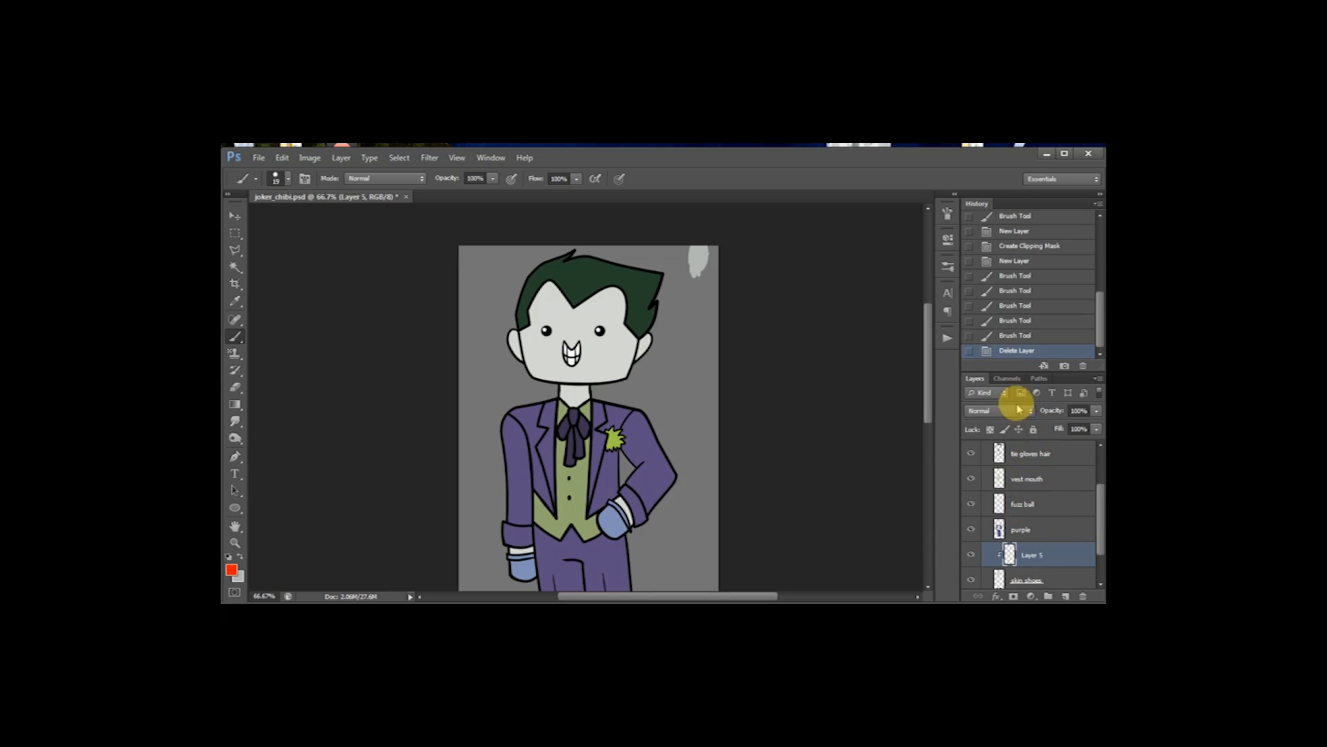
key("z")
mouse_move(474, 253)
left_mouse_down()
mouse_move(640, 376)
mouse_move(682, 430)
mouse_move(706, 415)
left_mouse_up()
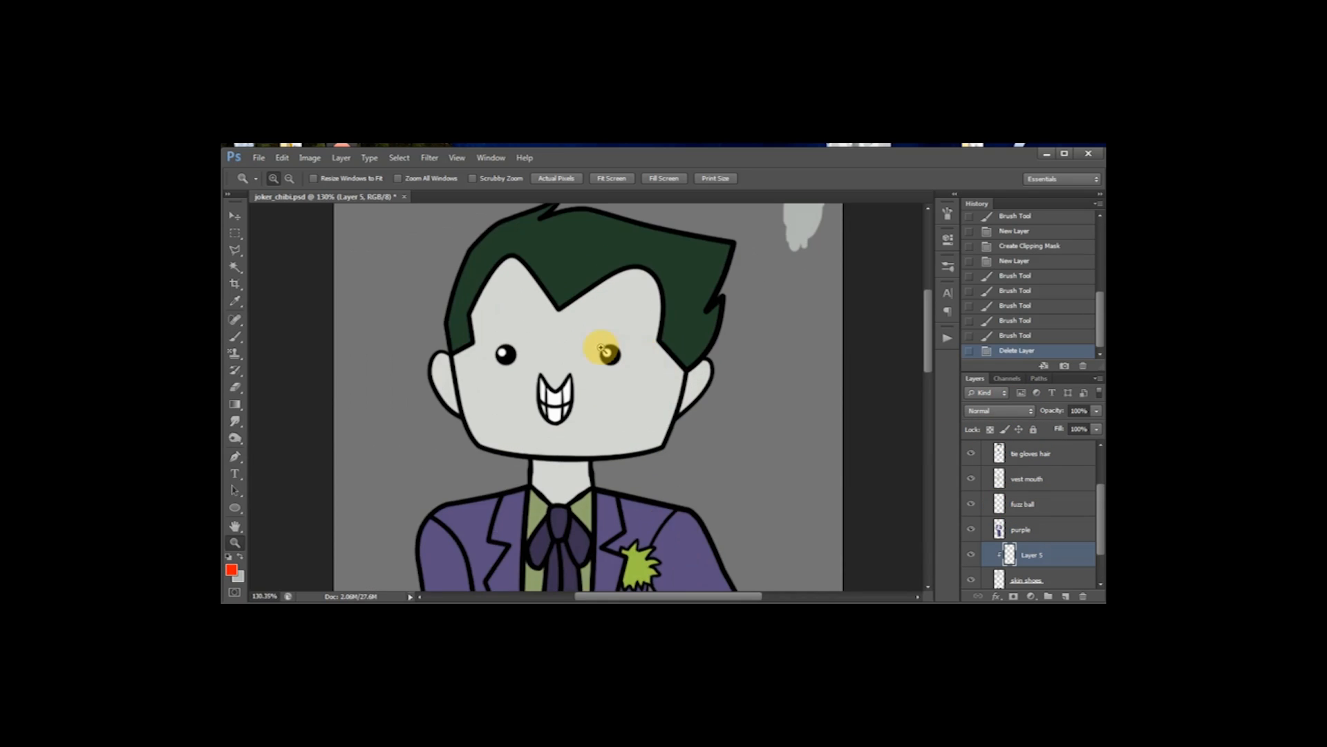
key("b")
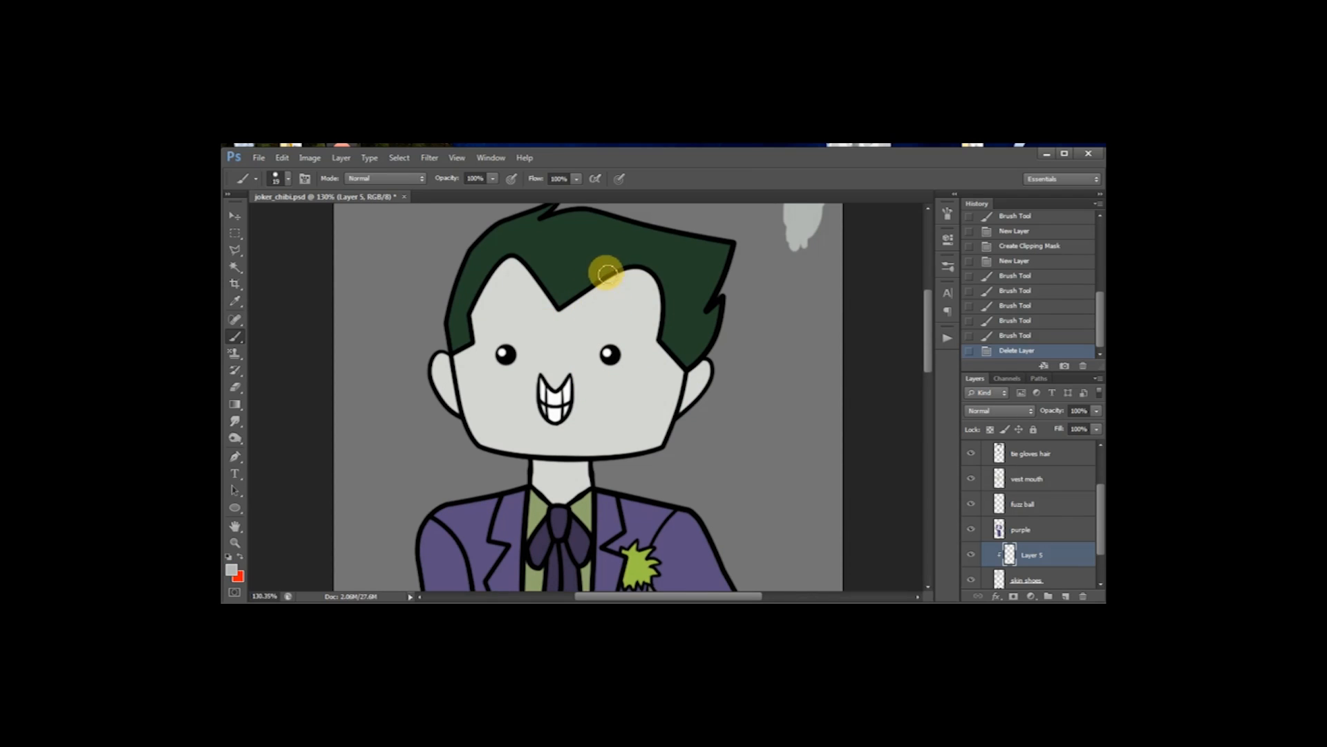
left_click_drag(600, 275, 574, 459)
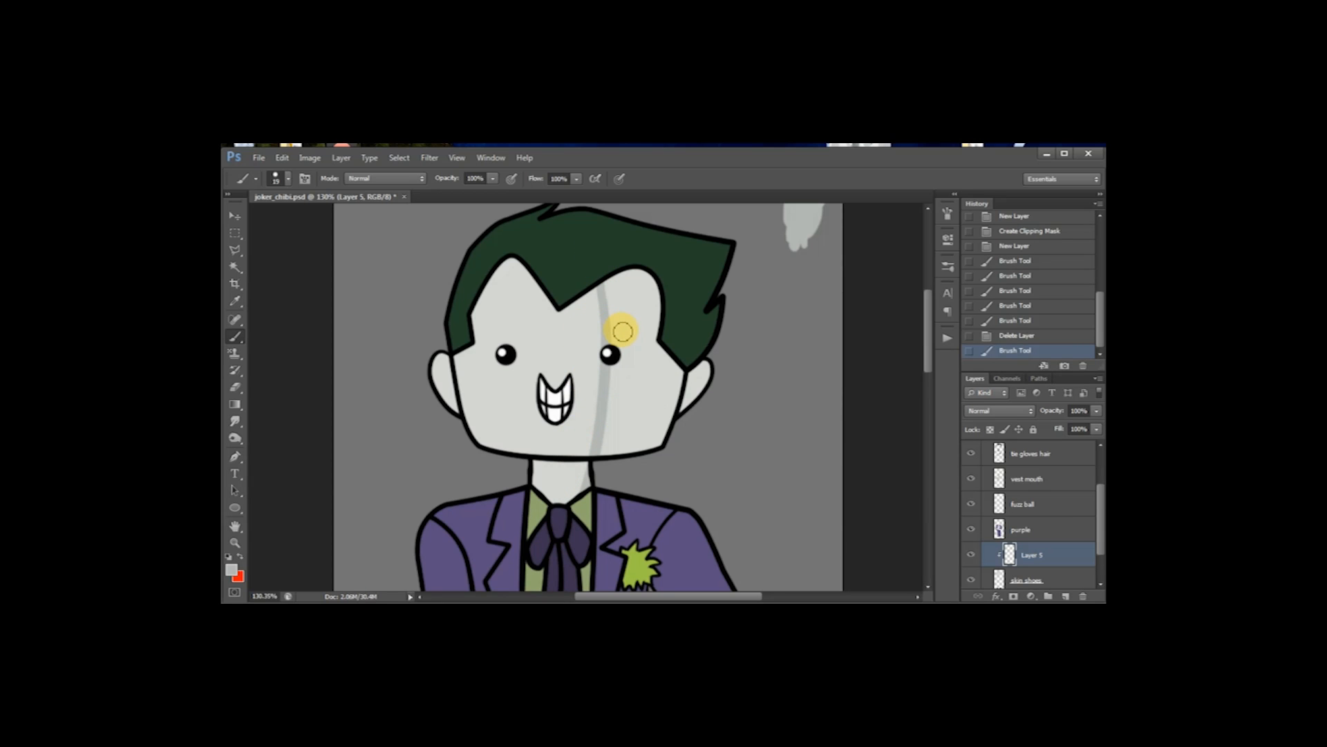
key("ctrl+z")
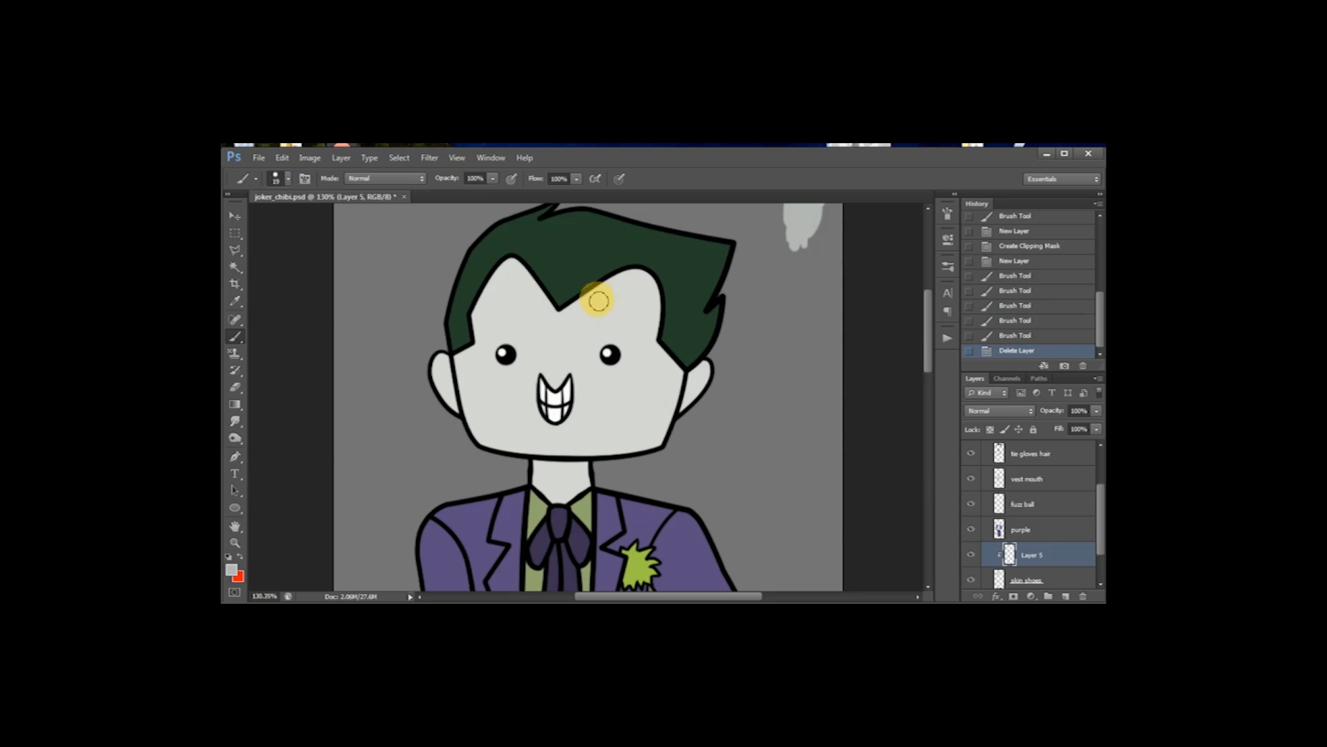
key("ctrl+z")
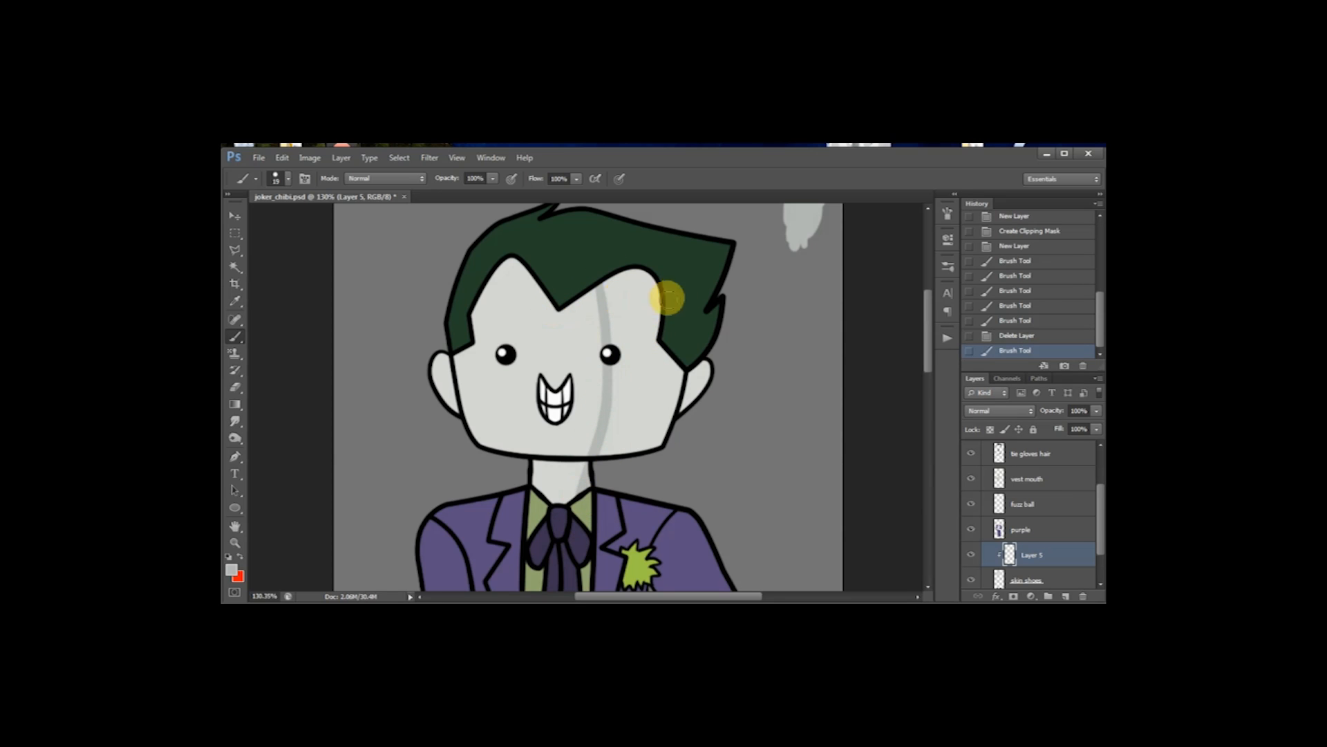
Step: Fill the right side of the face, the strip above the jaw and the right ear with light grey shading
mouse_move(466, 445)
left_mouse_down()
mouse_move(716, 425)
mouse_move(752, 394)
left_mouse_up()
left_click_drag(615, 457, 636, 451)
mouse_move(605, 275)
left_mouse_down()
mouse_move(624, 353)
mouse_move(652, 376)
mouse_move(663, 413)
left_mouse_up()
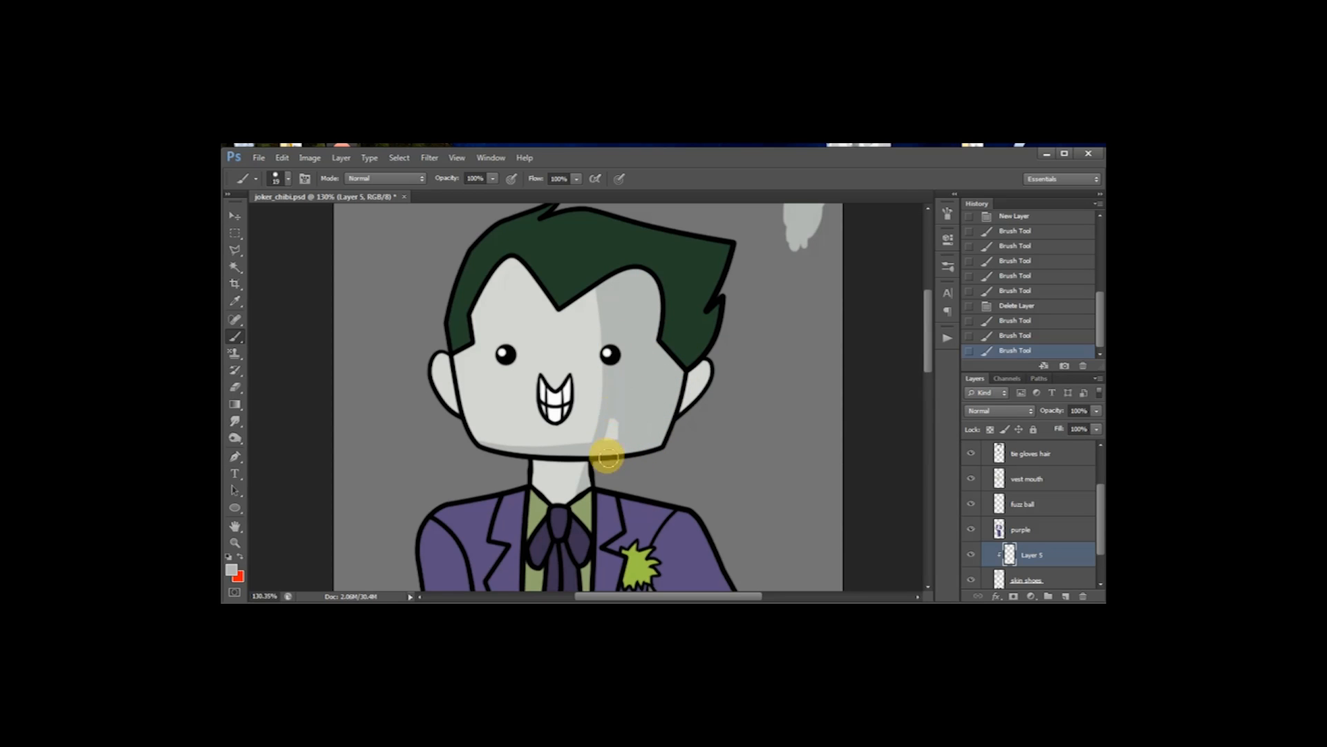
left_click_drag(654, 429, 652, 371)
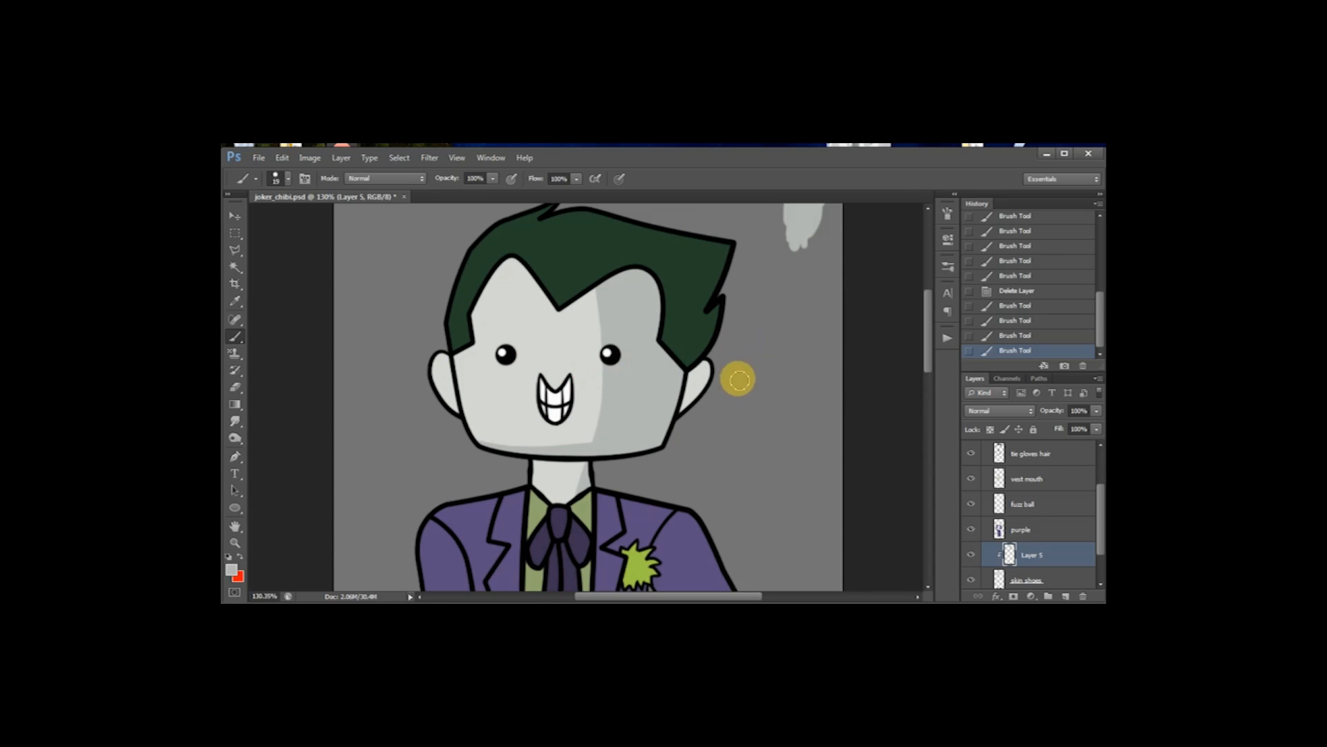
left_click_drag(693, 357, 677, 432)
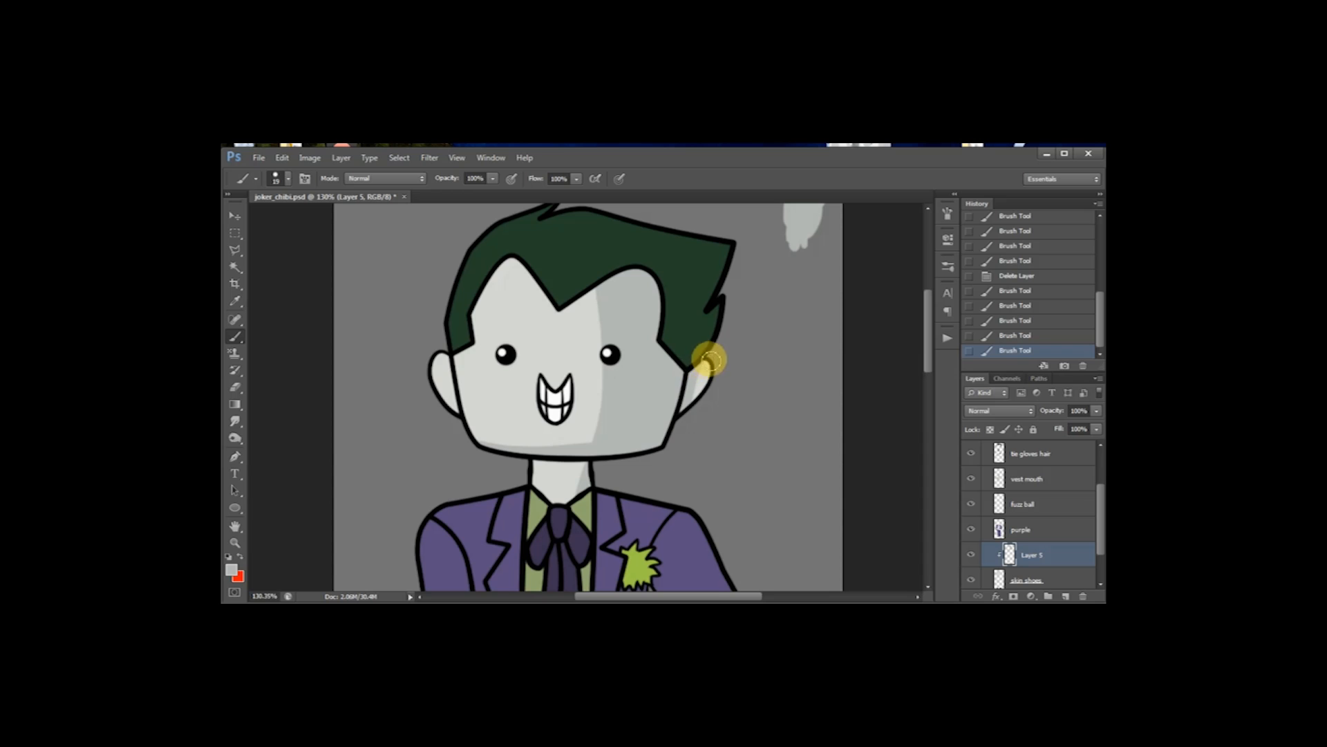
left_click_drag(700, 376, 701, 379)
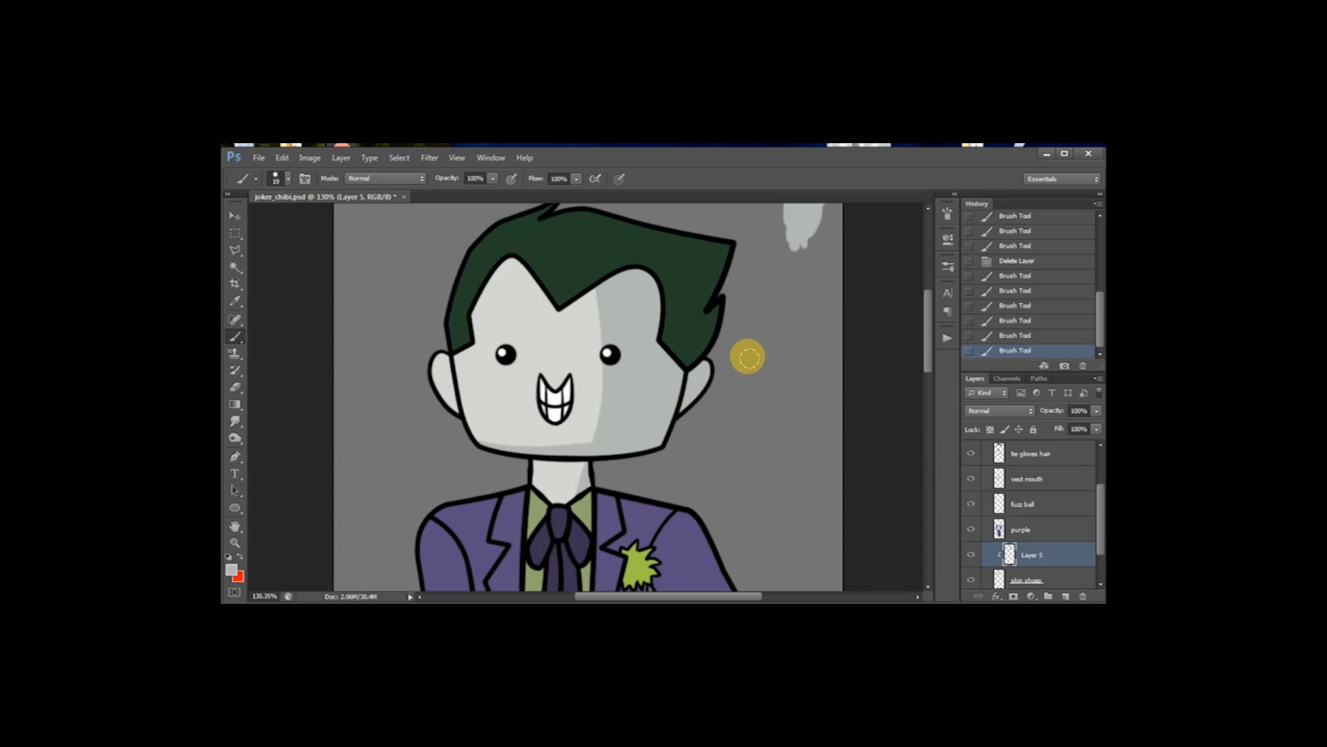
Step: Erase a thin light rim along the shaded cheek's outer edge and set Layer 5's blending mode to Multiply
key("e")
mouse_move(682, 374)
left_mouse_down()
mouse_move(668, 446)
mouse_move(712, 375)
left_mouse_up()
left_click_drag(683, 429, 717, 370)
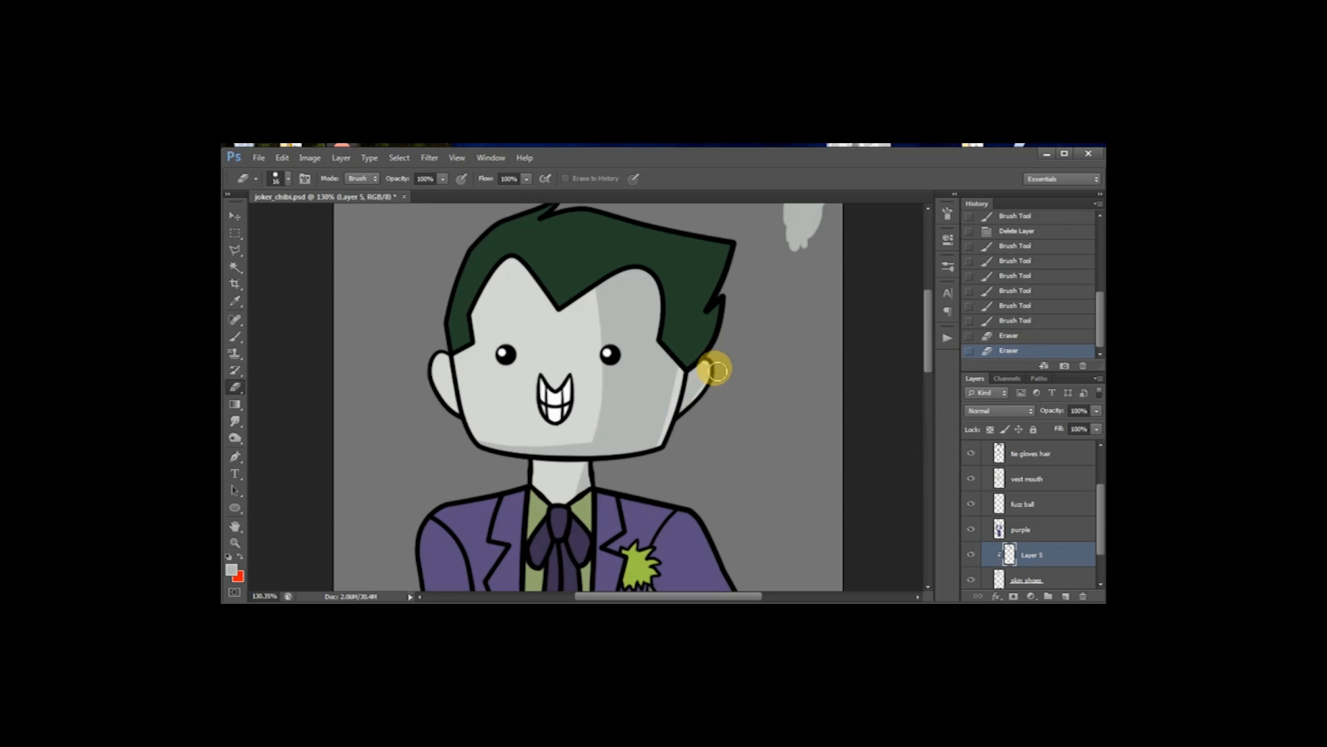
left_click(996, 411)
left_click(977, 179)
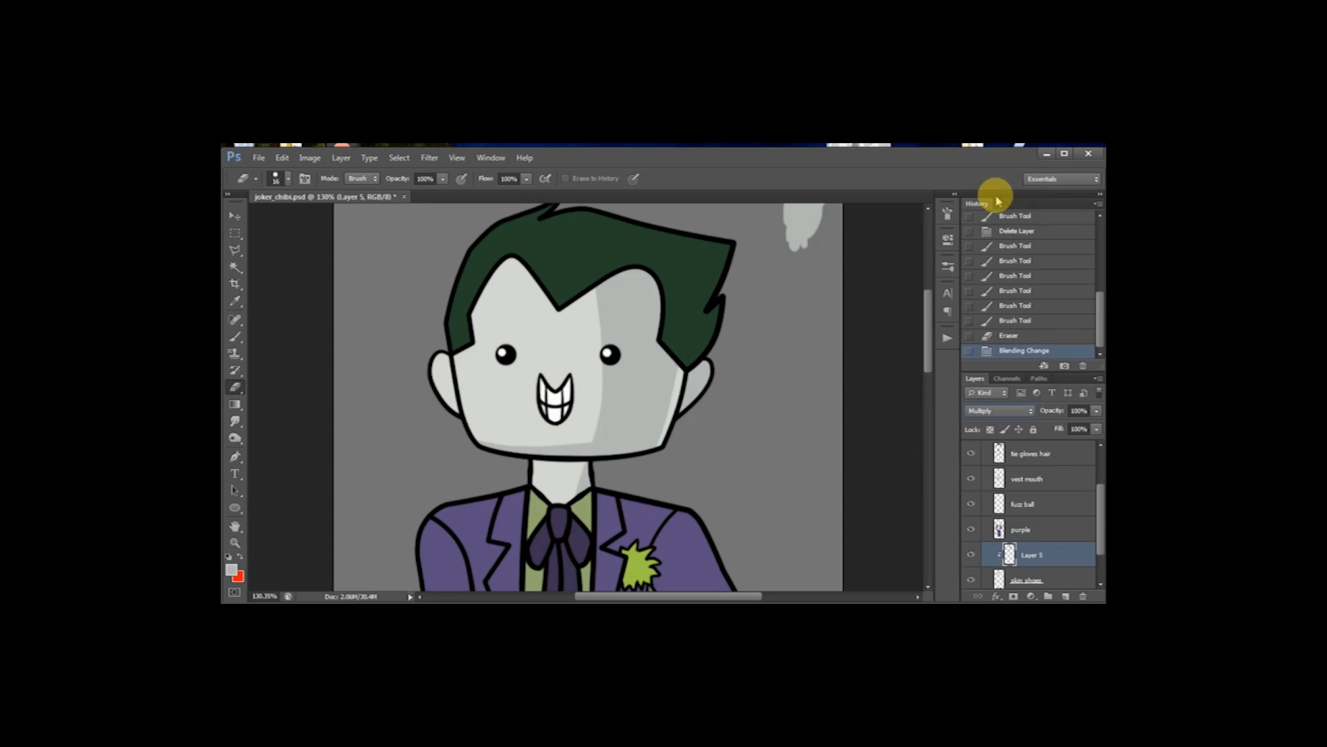
Step: Erase a light rim along the right ear's outer edge, undoing and repeating the stroke until it fits
left_click_drag(711, 374, 722, 380)
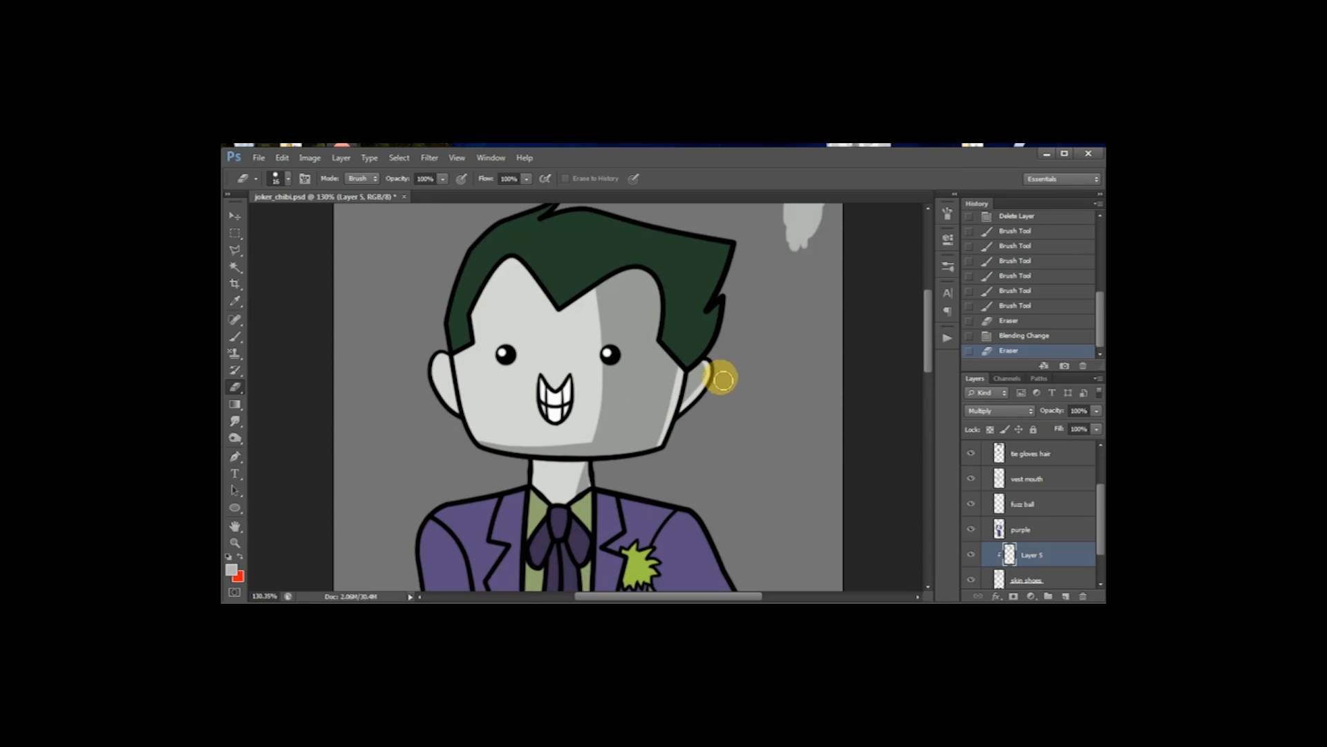
key("ctrl+z")
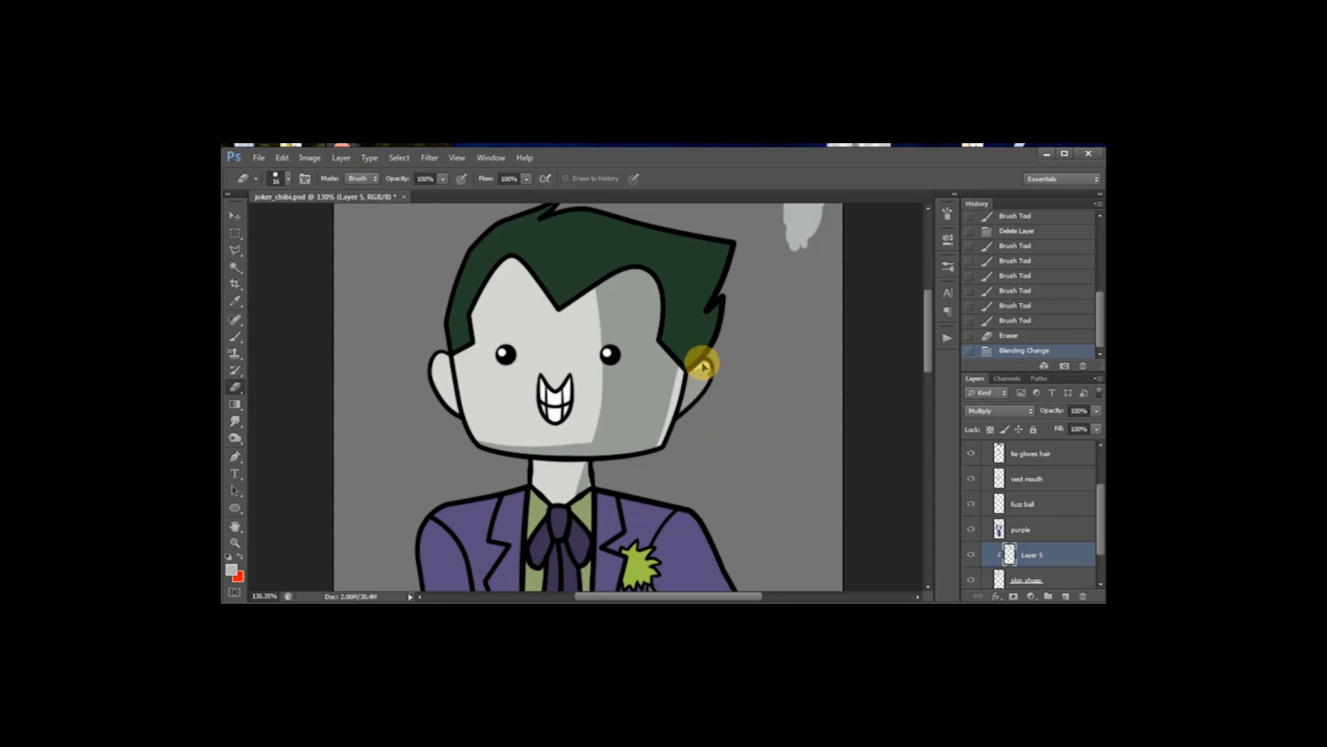
left_click_drag(684, 428, 693, 424)
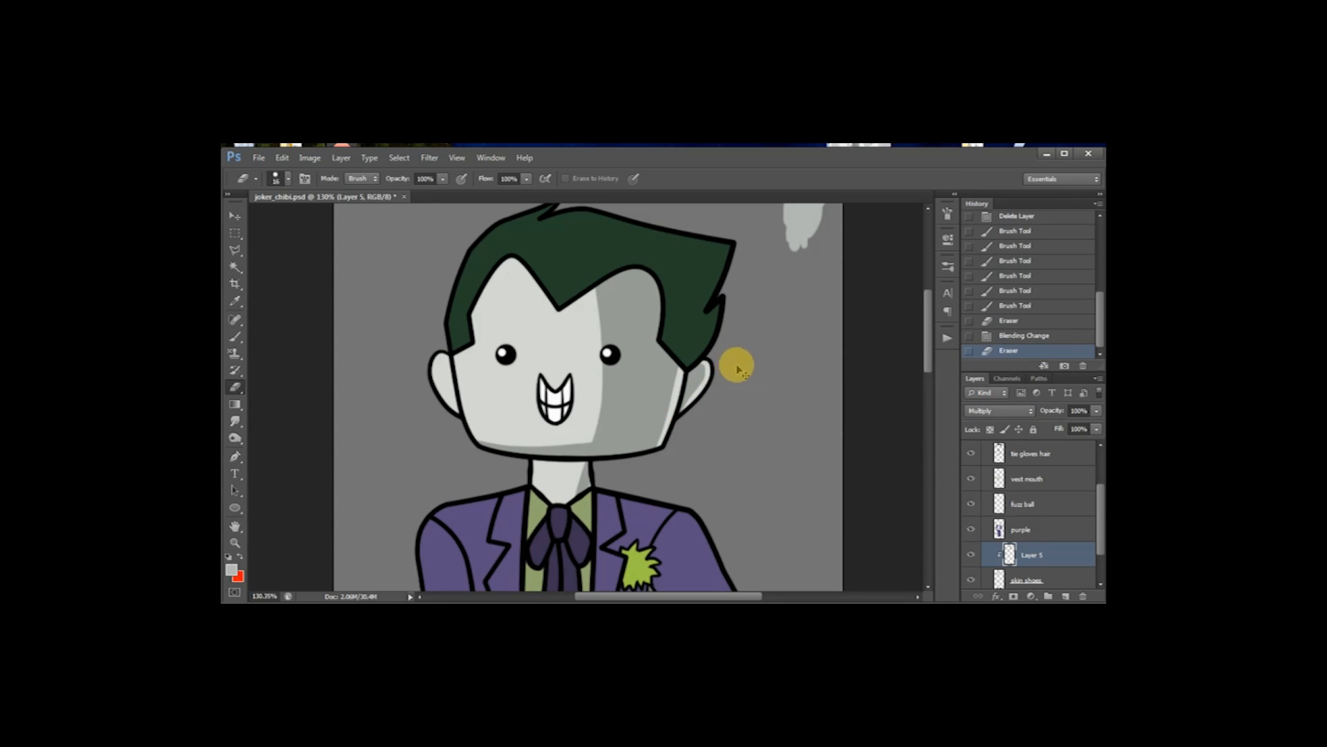
key("ctrl+z")
left_click_drag(685, 434, 690, 426)
key("ctrl+z")
left_click_drag(699, 363, 693, 418)
key("ctrl+z")
left_click_drag(700, 363, 691, 424)
key("ctrl+z")
mouse_move(691, 360)
left_mouse_down()
mouse_move(709, 373)
mouse_move(685, 428)
left_mouse_up()
Step: Shade the left ear with the grey brush and erase the excess so only the inner part stays dark
key("b")
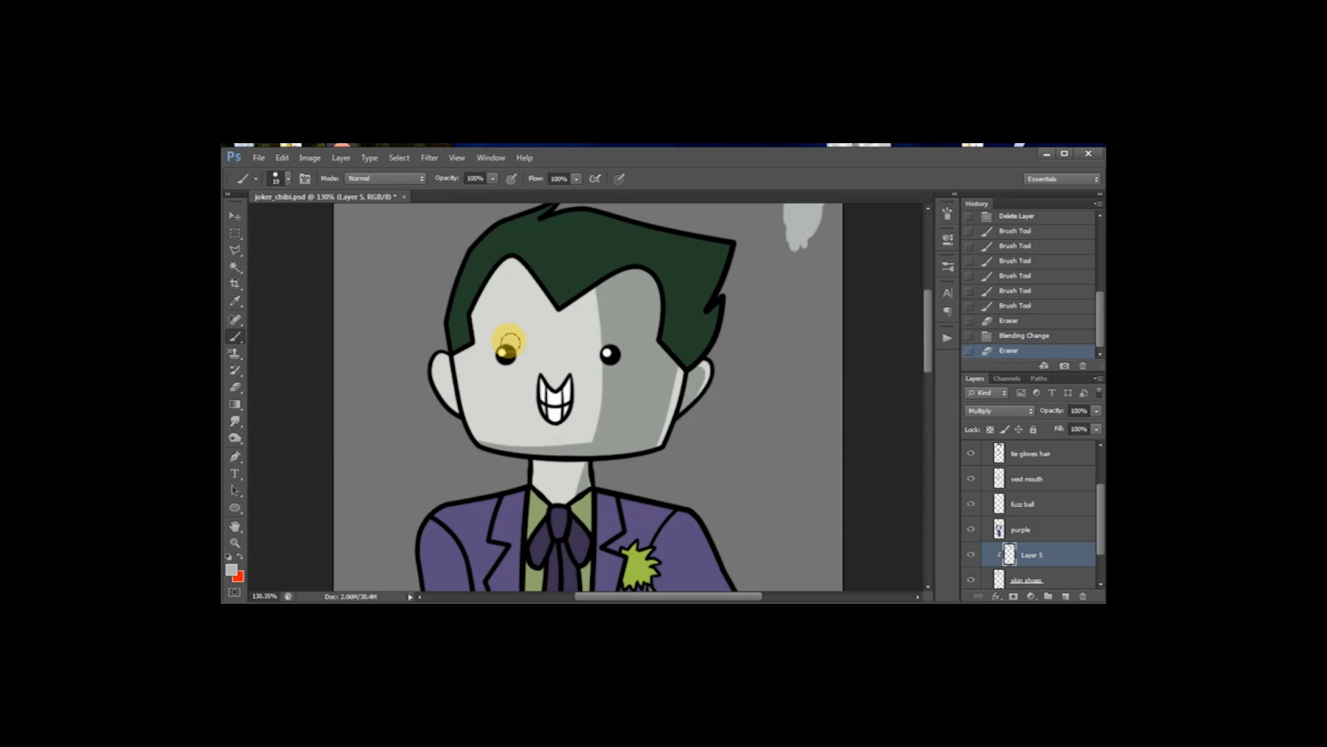
left_click_drag(472, 340, 438, 356)
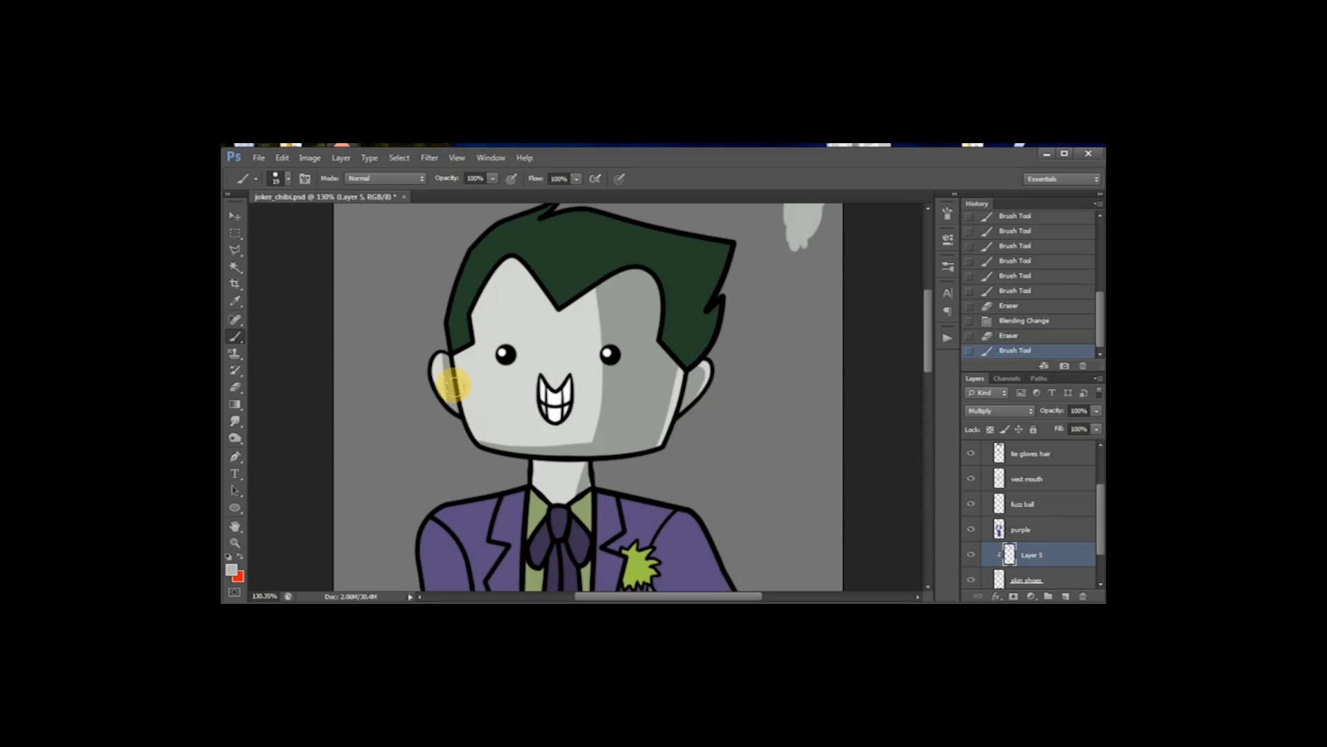
key("e")
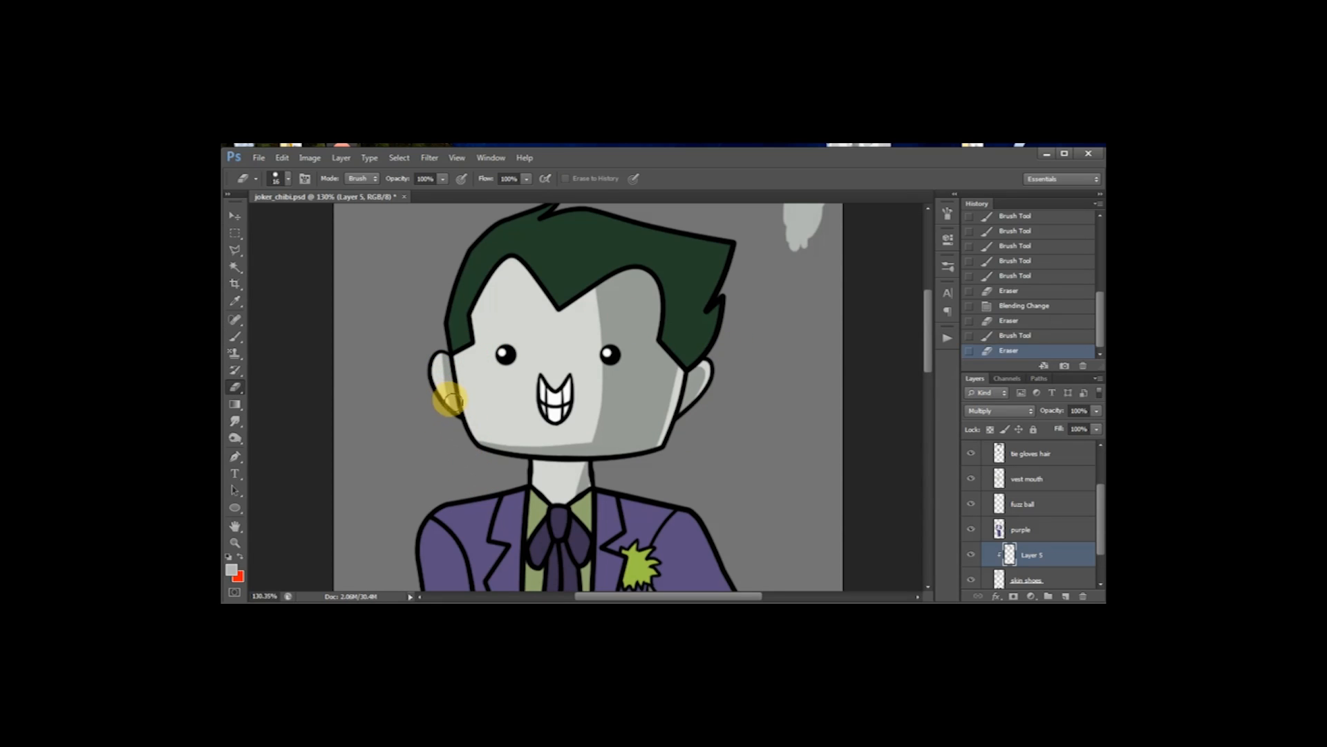
left_click_drag(434, 382, 483, 459)
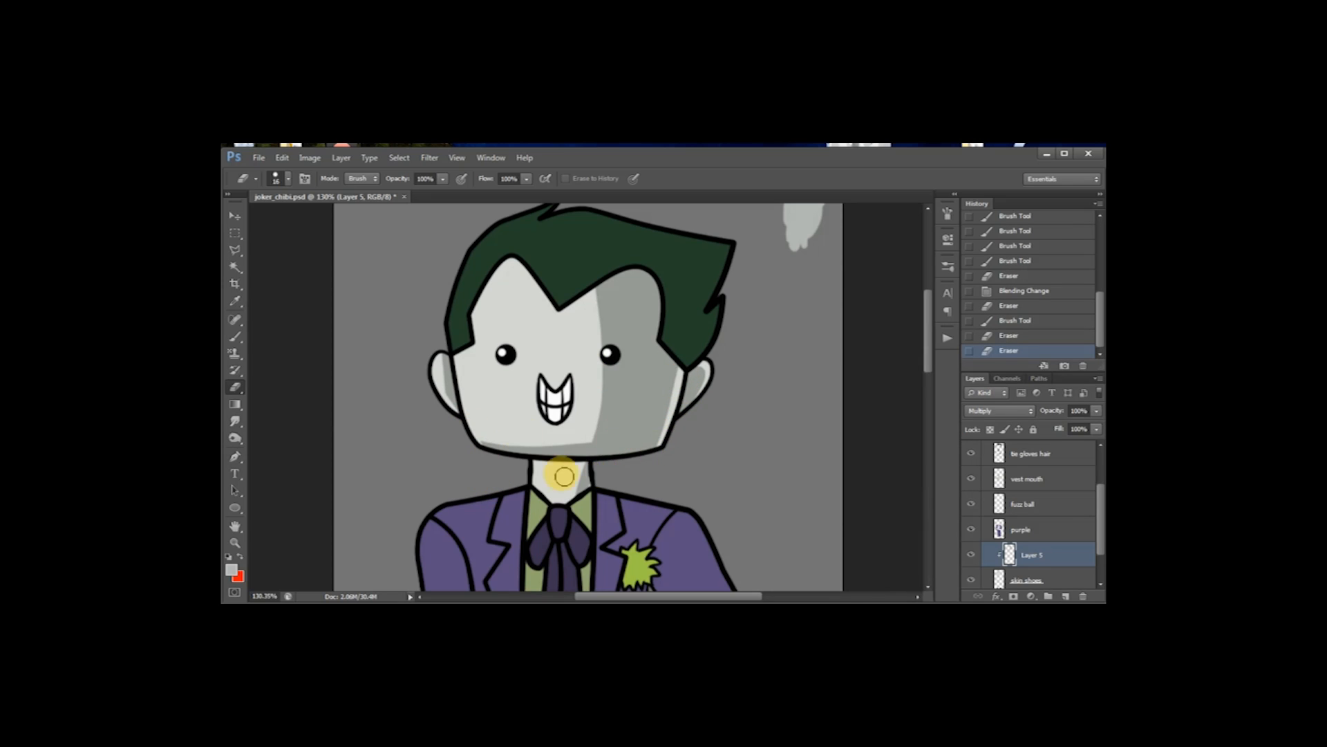
Step: Rework the neck shading with a shadow under the chin and down the right side, erasing a thin light rim
left_click(508, 502)
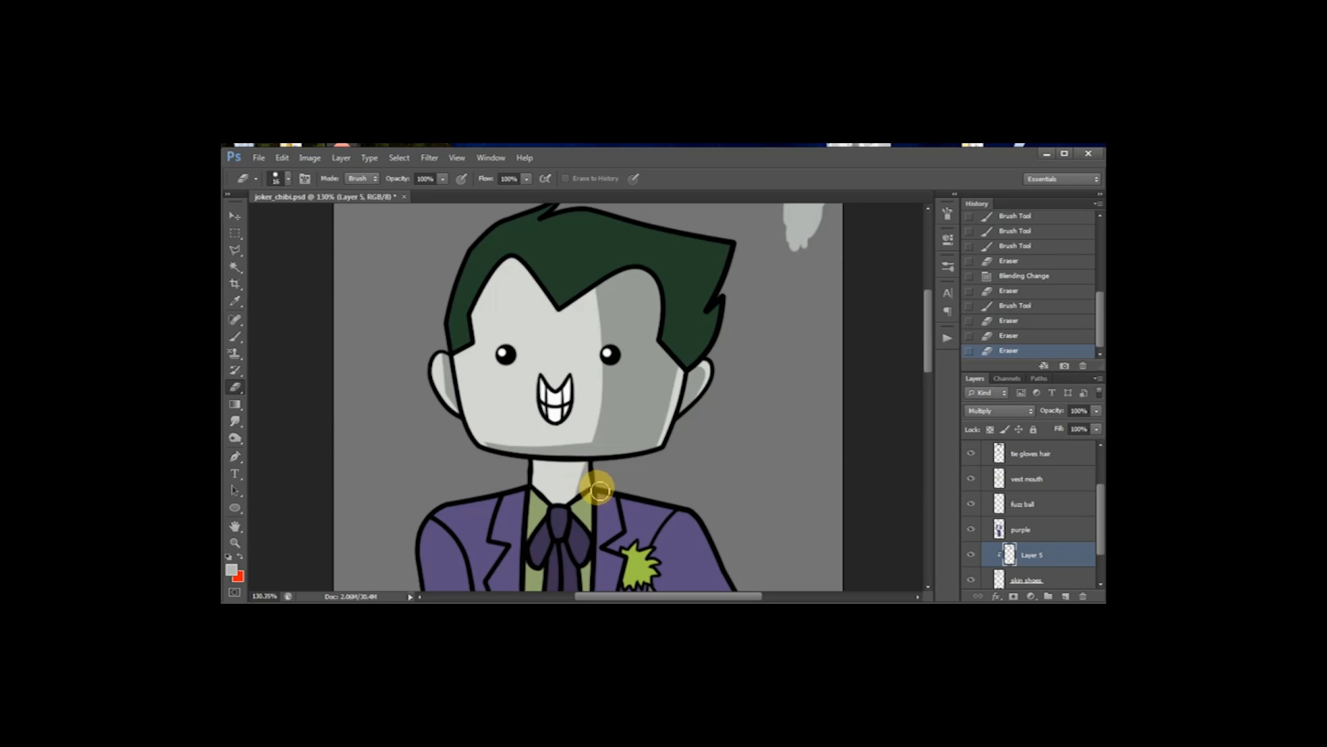
key("b")
mouse_move(530, 463)
left_mouse_down()
mouse_move(623, 464)
mouse_move(586, 471)
left_mouse_up()
key("ctrl+z")
mouse_move(557, 522)
left_mouse_down()
mouse_move(607, 470)
mouse_move(603, 508)
left_mouse_up()
key("e")
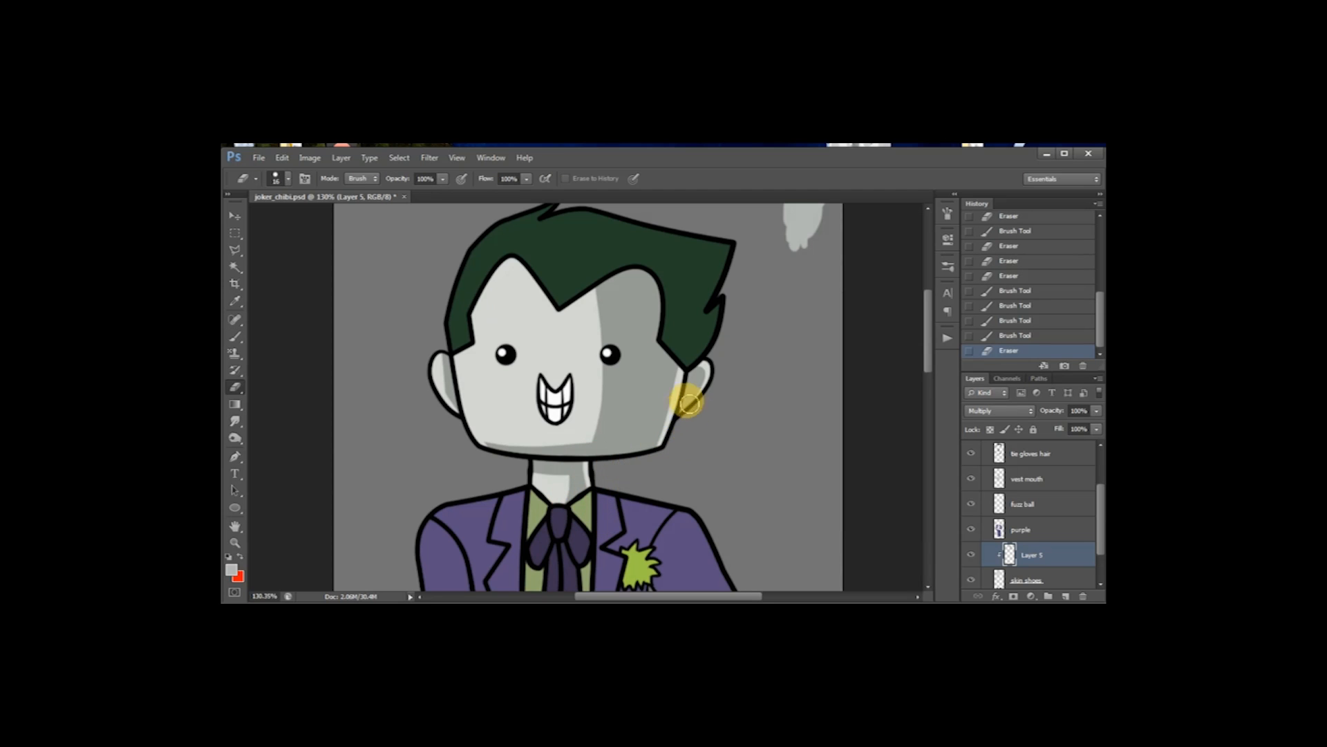
Step: Paint grey shading on the white shirt cuffs at both wrists
left_click_drag(625, 523, 650, 451)
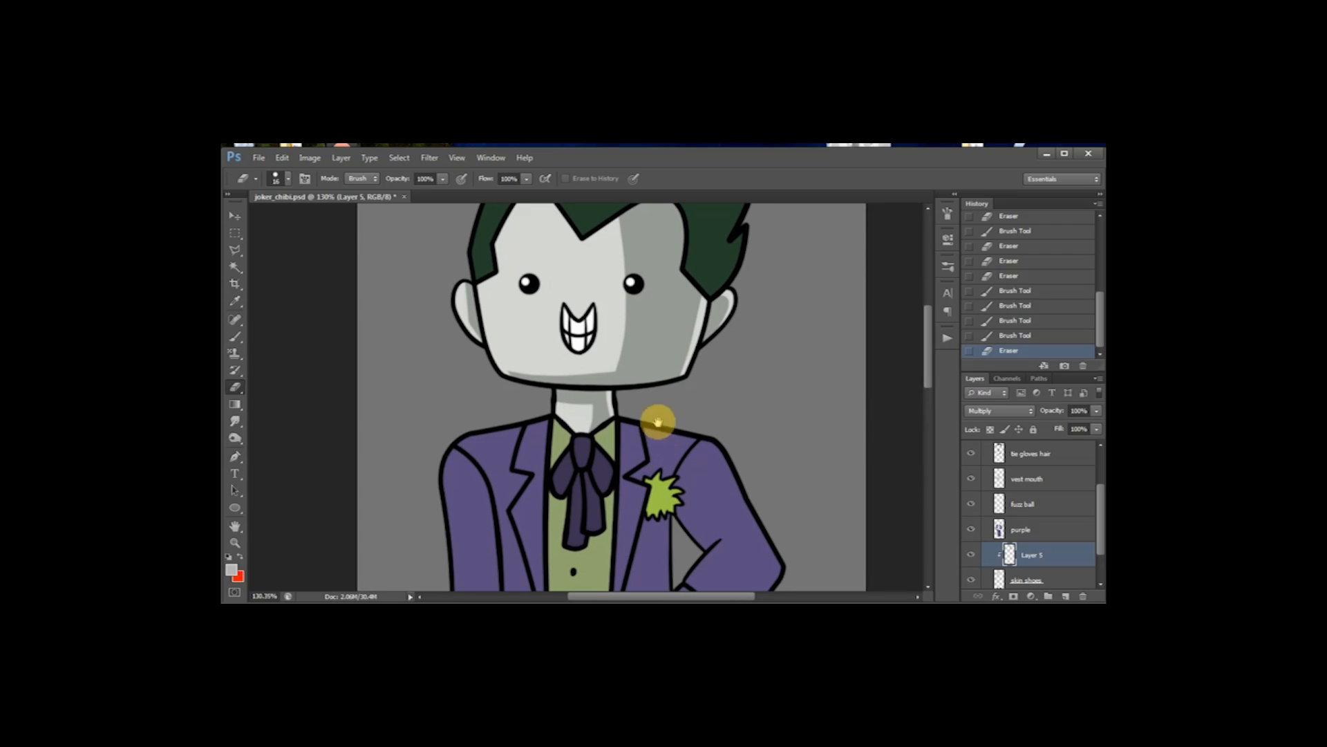
key("b")
mouse_move(612, 501)
left_mouse_down()
mouse_move(614, 424)
mouse_move(585, 315)
left_mouse_up()
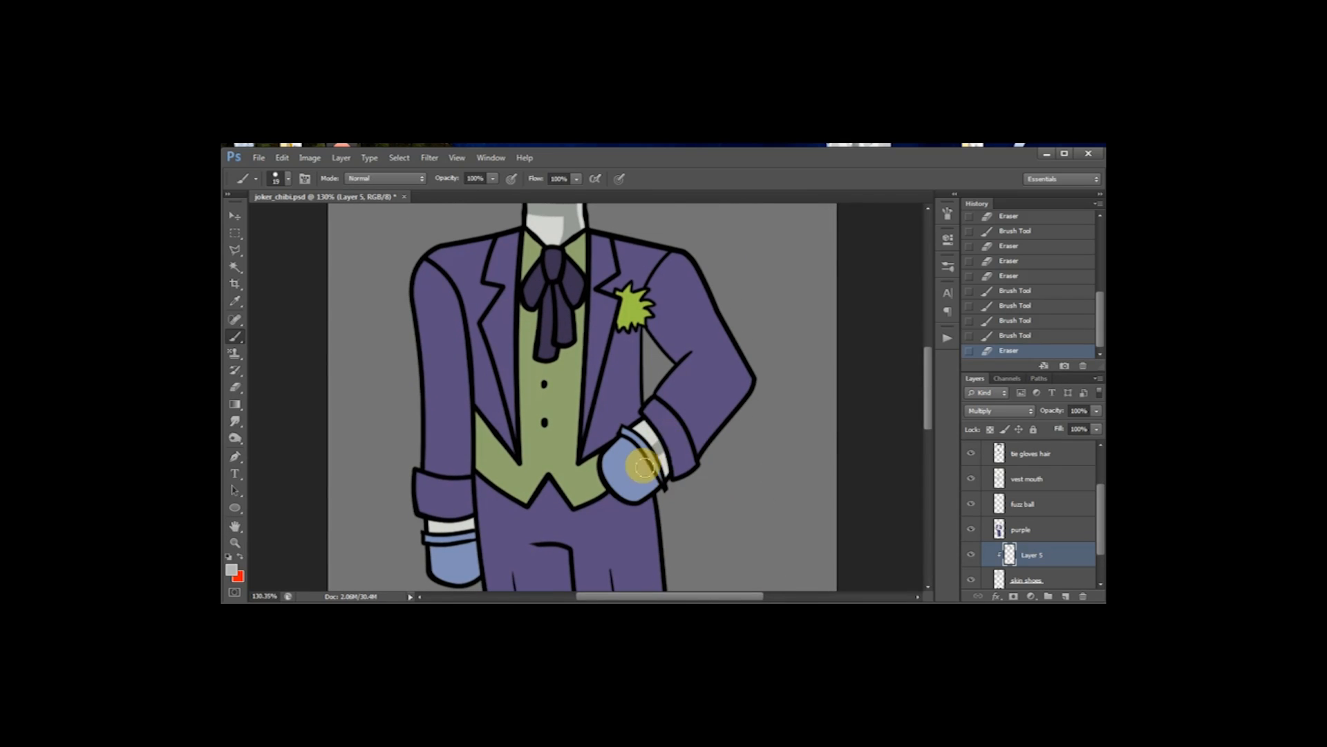
left_click_drag(652, 470, 643, 474)
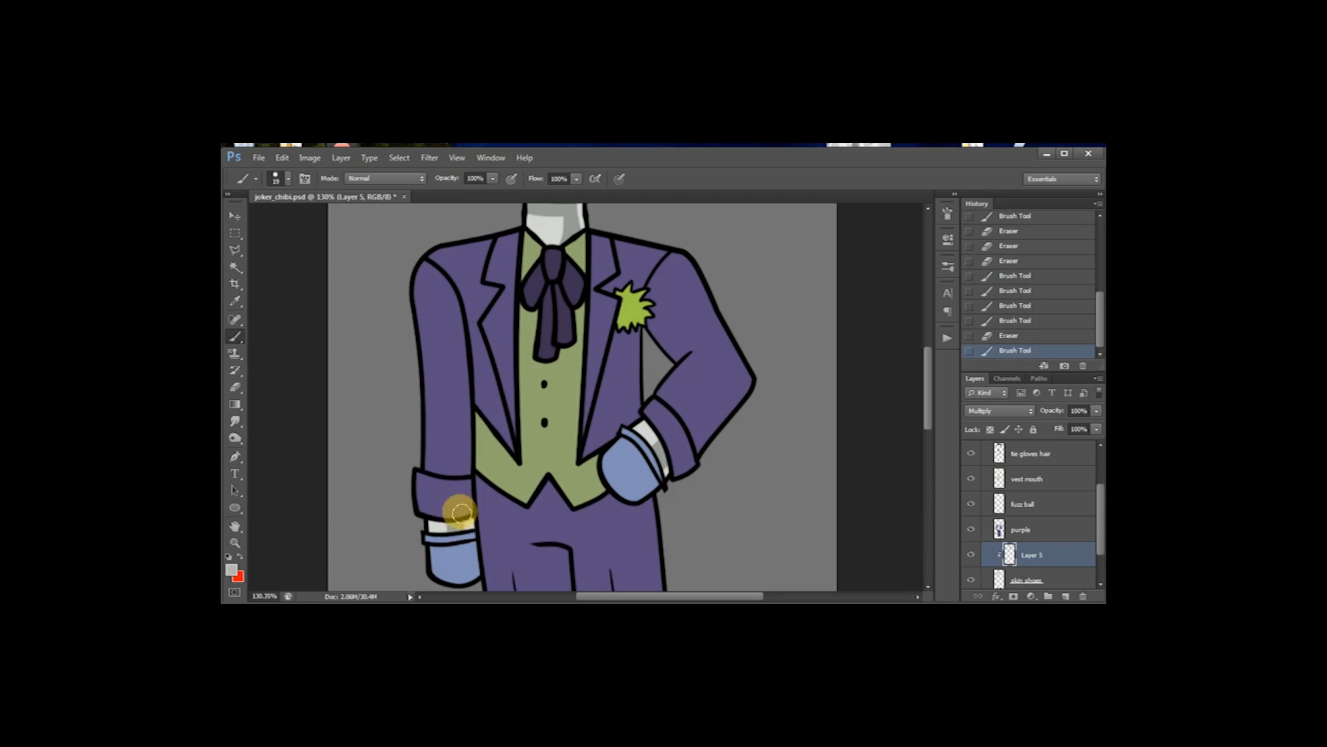
mouse_move(470, 511)
left_mouse_down()
mouse_move(479, 554)
mouse_move(501, 524)
left_mouse_up()
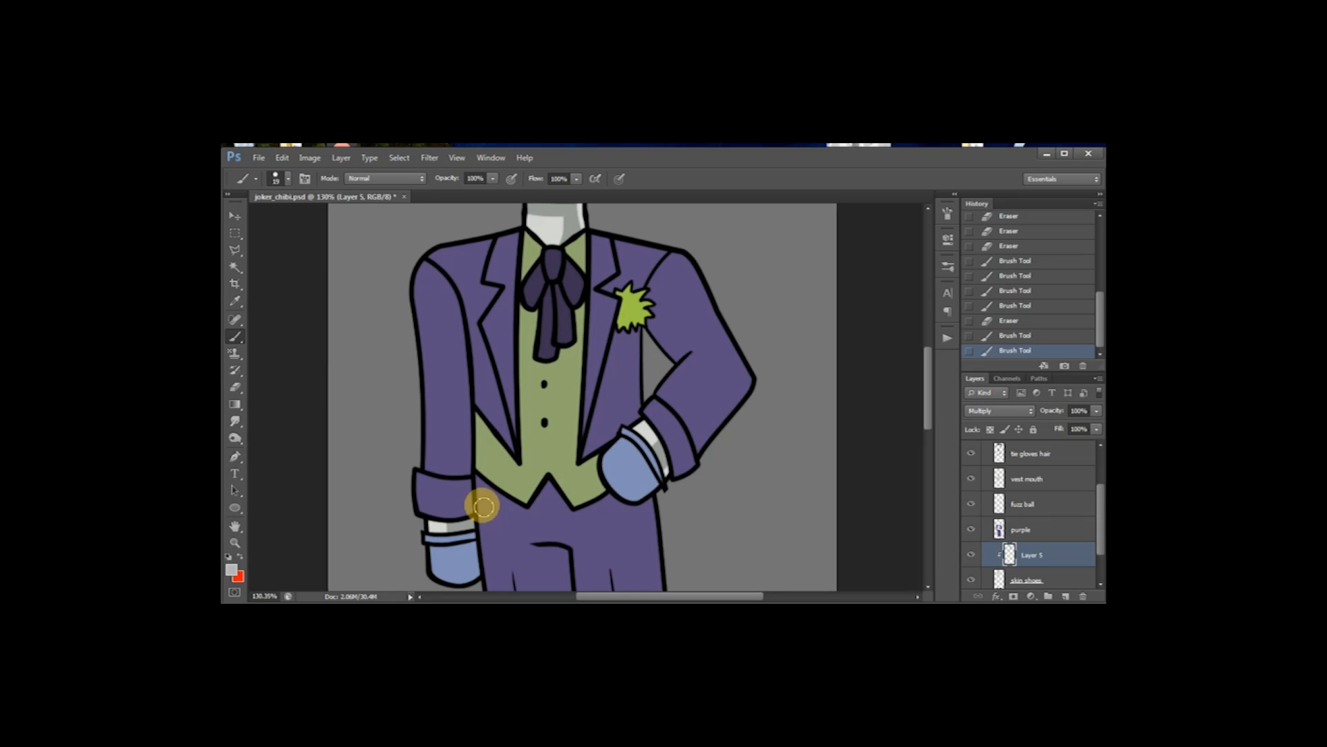
Step: Paint grey shading on the white upper parts of both shoes, along the trouser hems and right sides
key("h")
left_click_drag(616, 474, 616, 379)
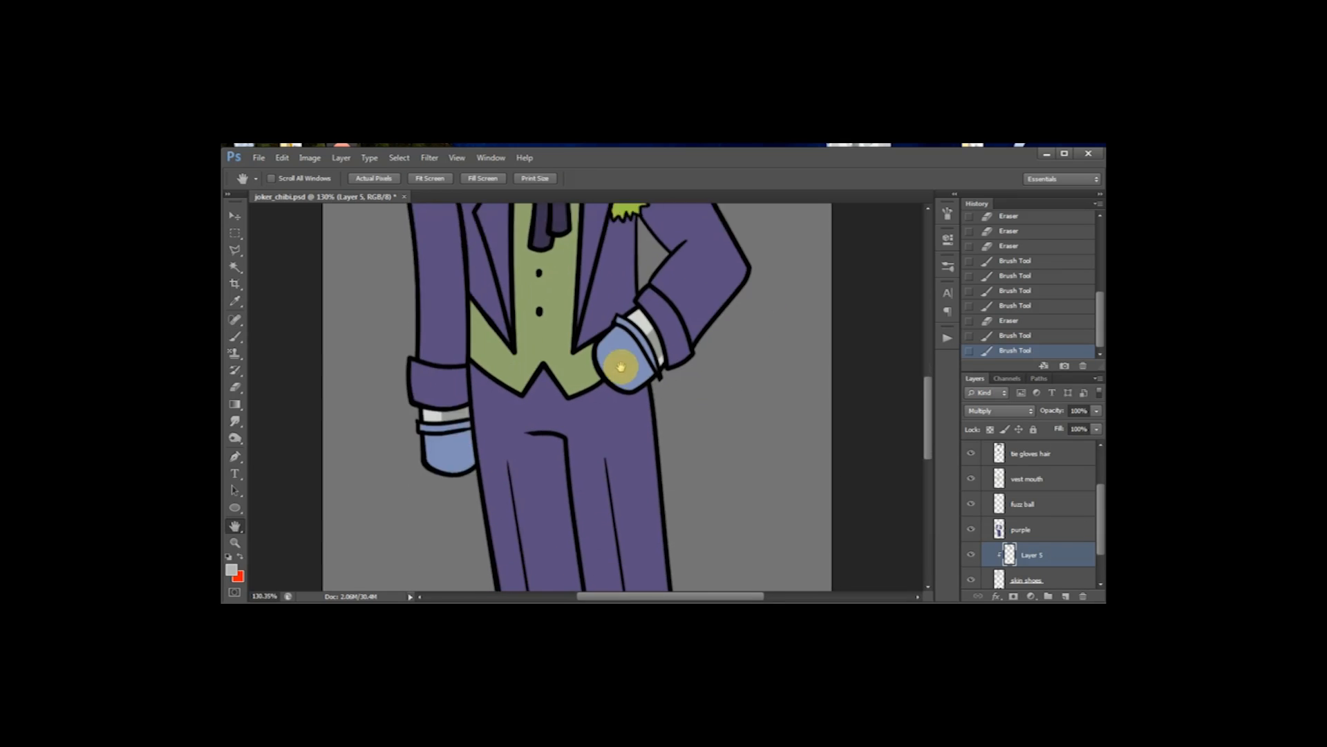
left_click_drag(638, 461, 652, 394)
key("b")
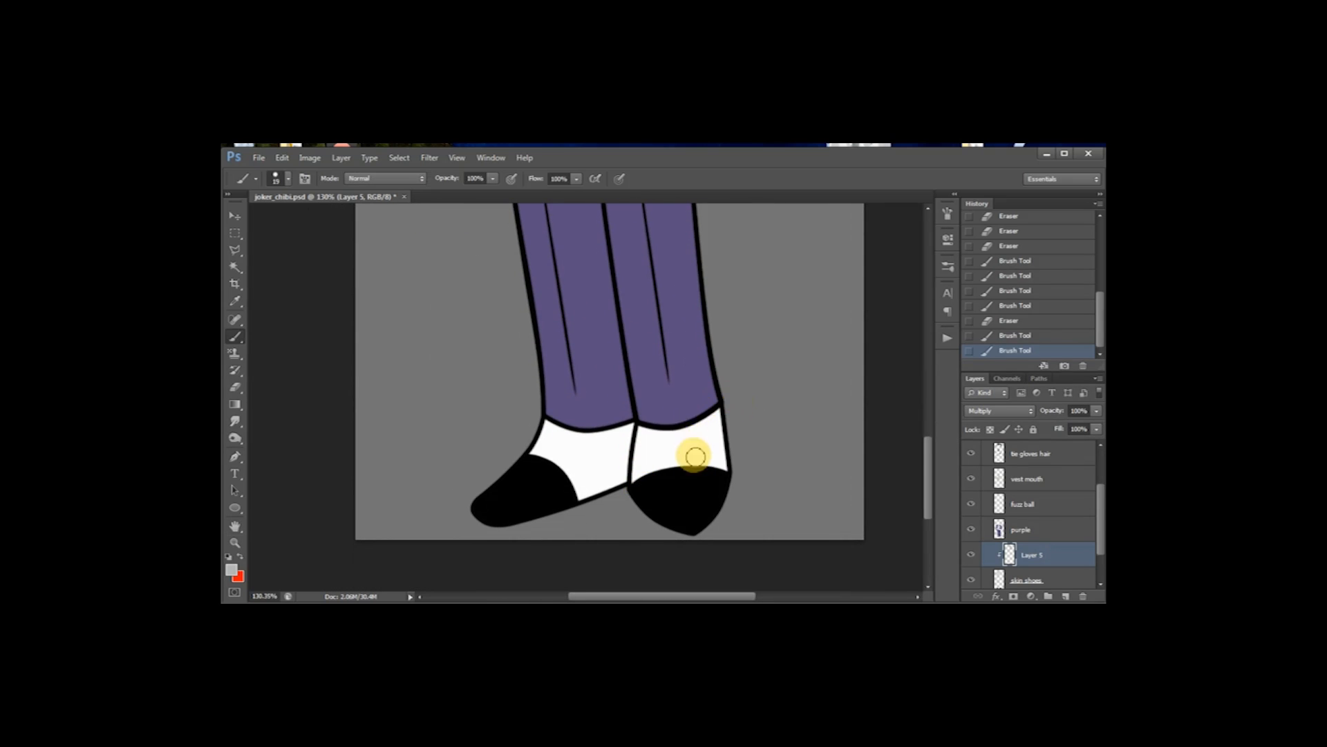
mouse_move(695, 428)
left_mouse_down()
mouse_move(714, 470)
mouse_move(713, 415)
mouse_move(732, 480)
mouse_move(725, 421)
mouse_move(731, 513)
mouse_move(719, 394)
left_mouse_up()
key("e")
key("b")
mouse_move(637, 423)
left_mouse_down()
mouse_move(692, 425)
mouse_move(697, 383)
mouse_move(677, 410)
mouse_move(635, 417)
mouse_move(685, 409)
mouse_move(646, 426)
mouse_move(678, 432)
mouse_move(694, 409)
mouse_move(636, 425)
mouse_move(701, 429)
mouse_move(684, 425)
mouse_move(720, 413)
left_mouse_up()
mouse_move(625, 418)
left_mouse_down()
mouse_move(625, 471)
mouse_move(637, 475)
mouse_move(632, 433)
mouse_move(619, 477)
mouse_move(632, 428)
mouse_move(682, 423)
mouse_move(621, 410)
mouse_move(540, 524)
left_mouse_up()
mouse_move(592, 424)
left_mouse_down()
mouse_move(631, 408)
mouse_move(603, 425)
left_mouse_up()
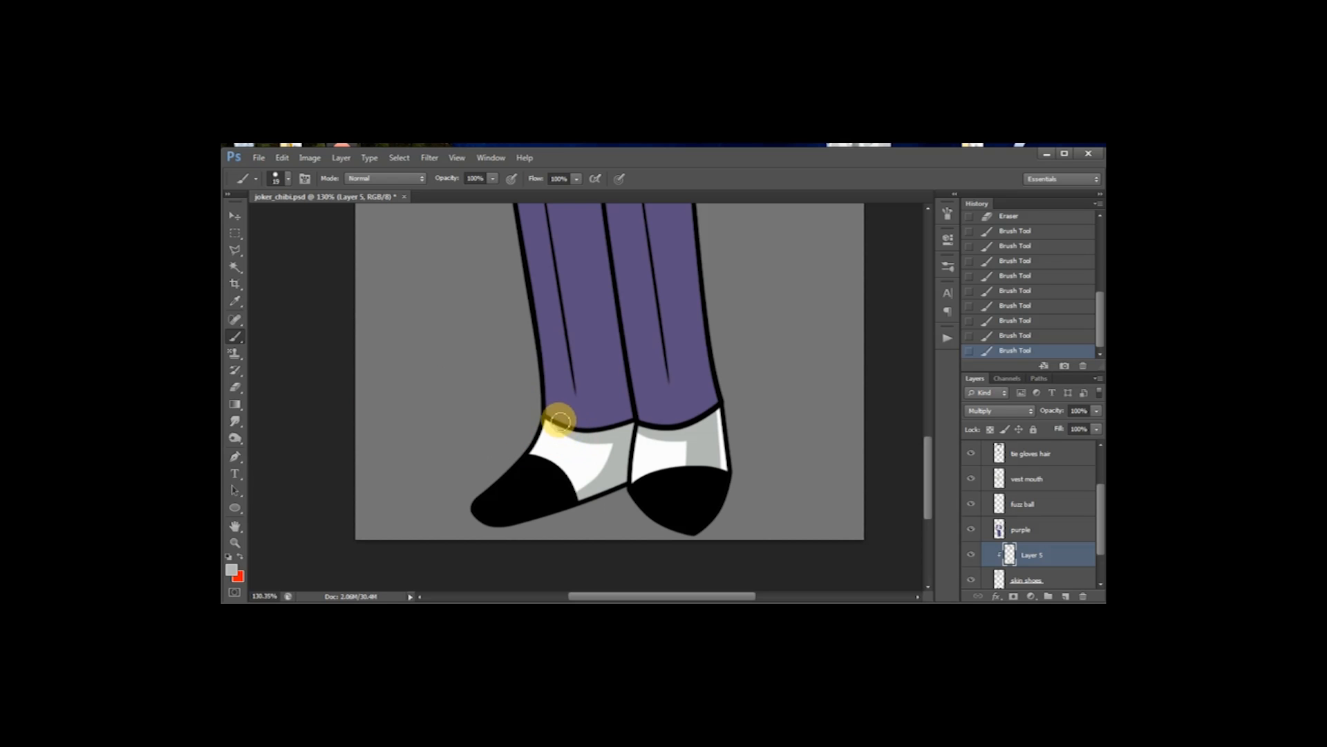
key("space")
left_click_drag(657, 334, 674, 542)
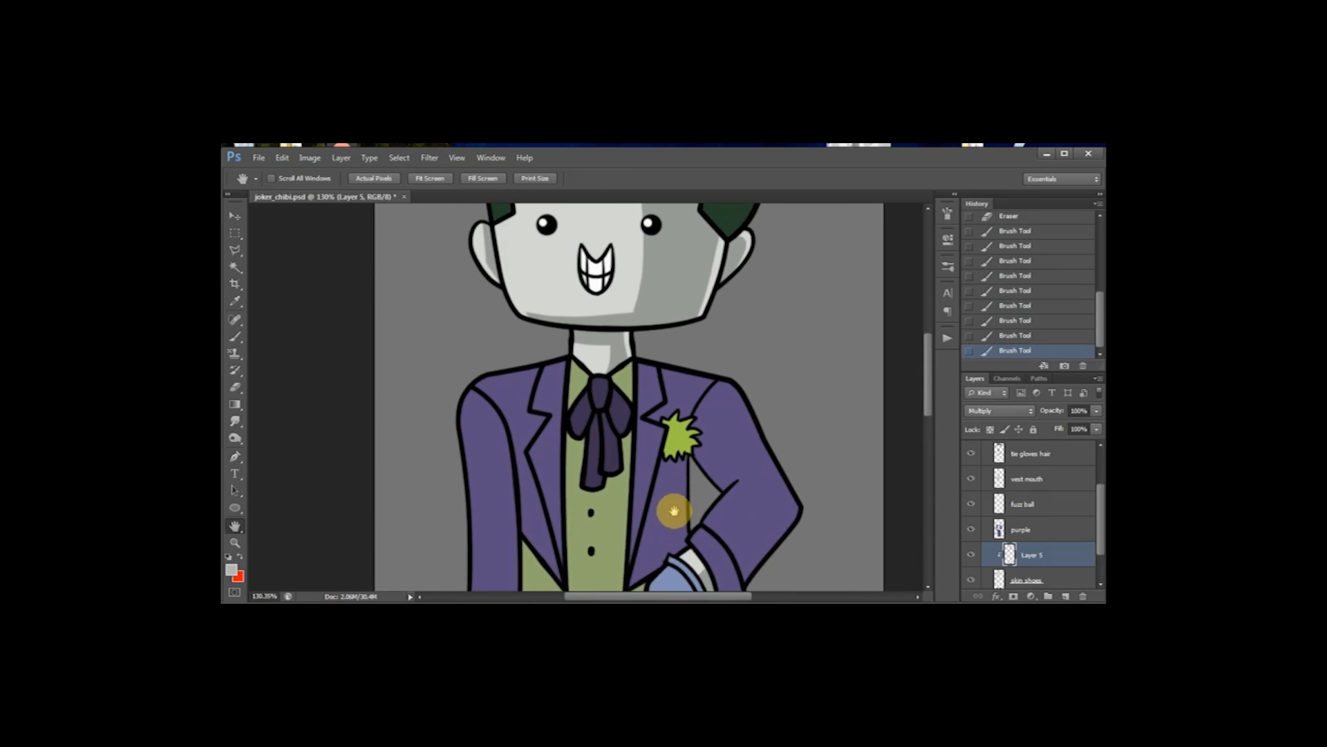
key("ctrl+space")
left_click_drag(691, 468, 686, 462)
key("ctrl+minus")
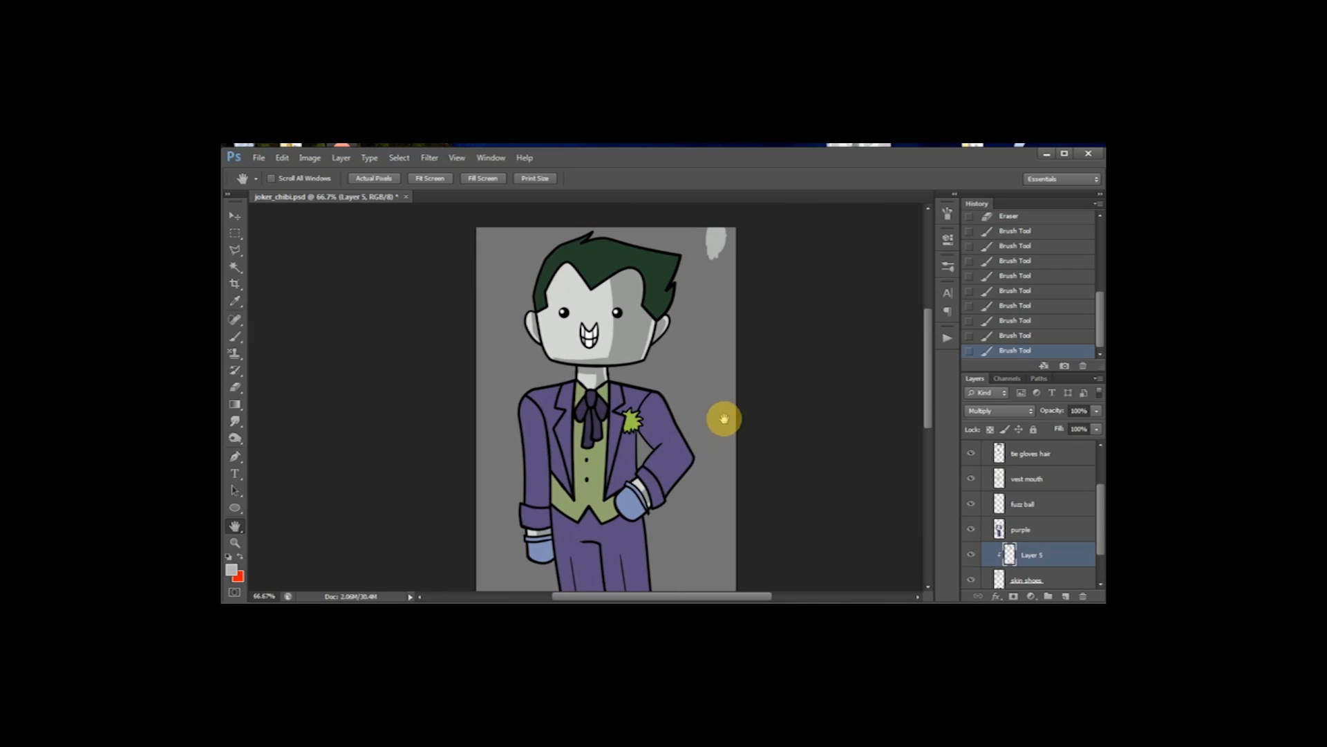
Step: Add a new layer directly above the purple layer and clip it to that layer
left_click(1068, 535)
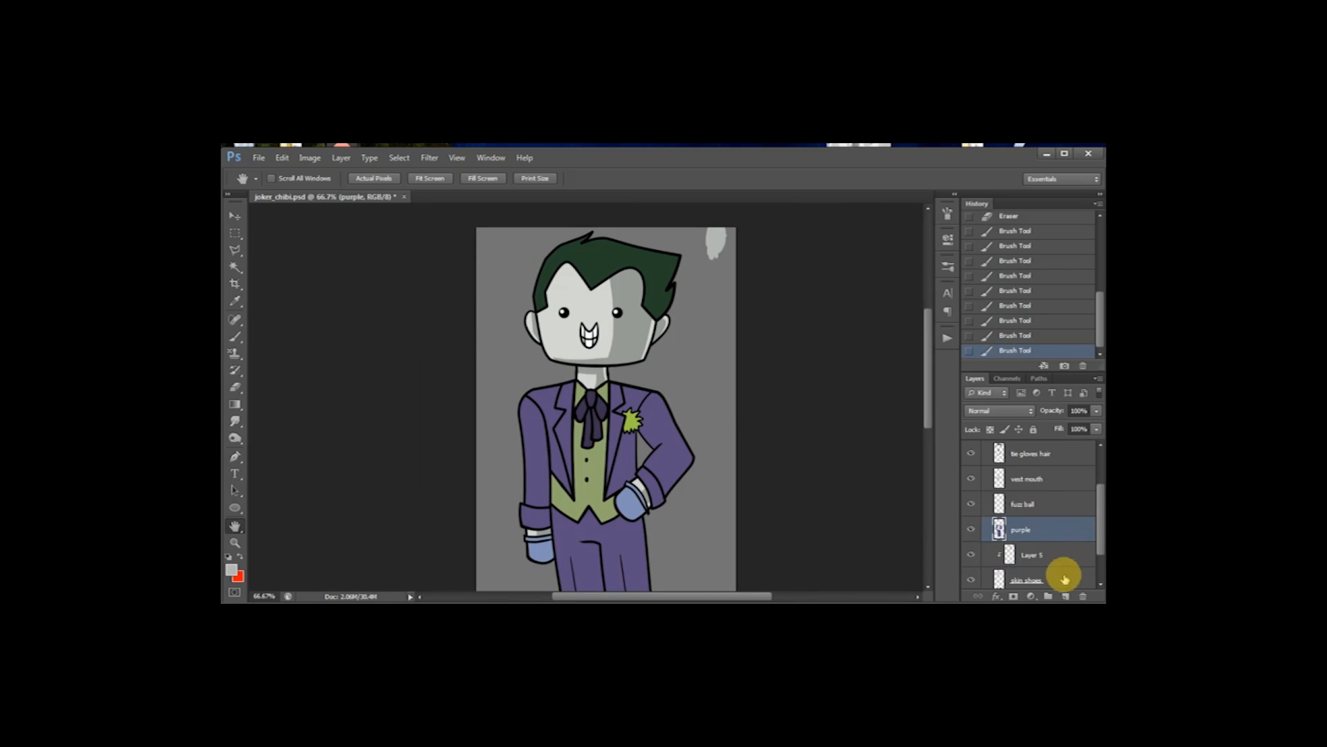
left_click(1066, 595)
right_click(1066, 529)
left_click(985, 311)
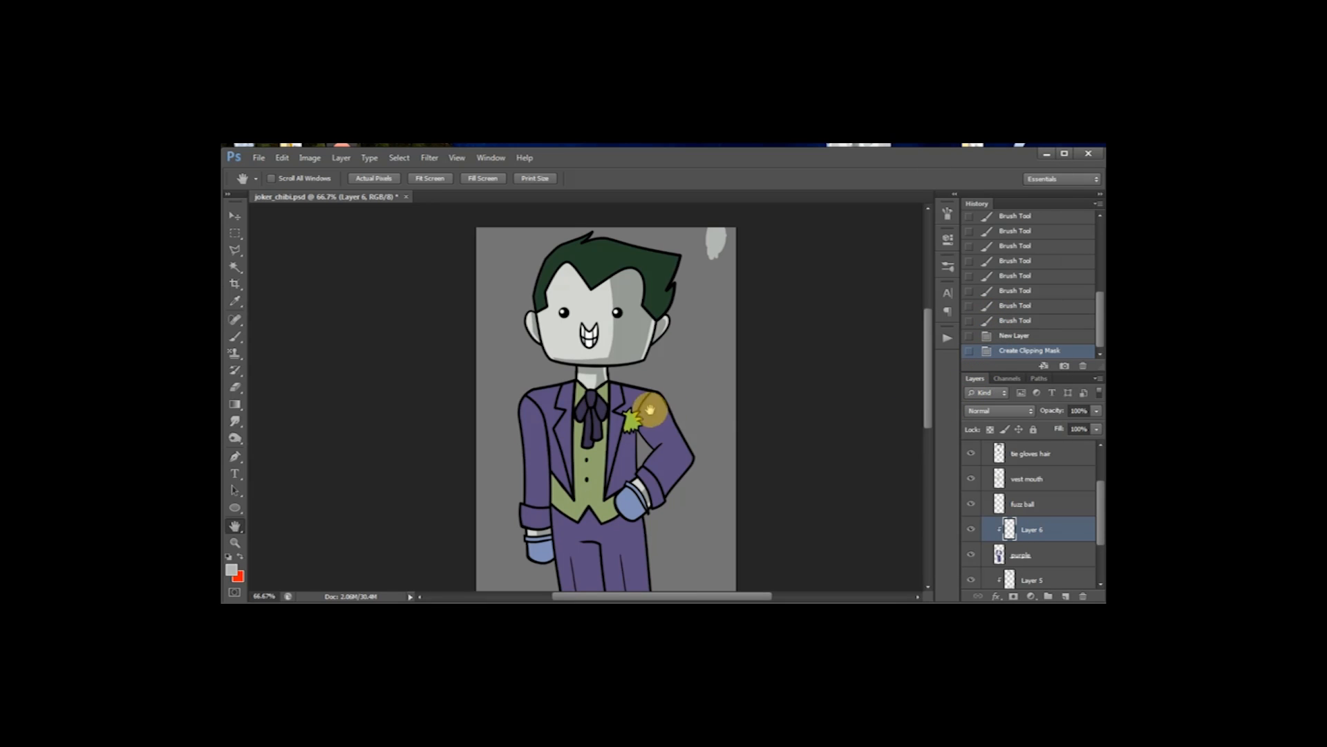
Step: Paint a grey shading band down the inner side of the hanging sleeve and its cuff, erasing the excess
key("z")
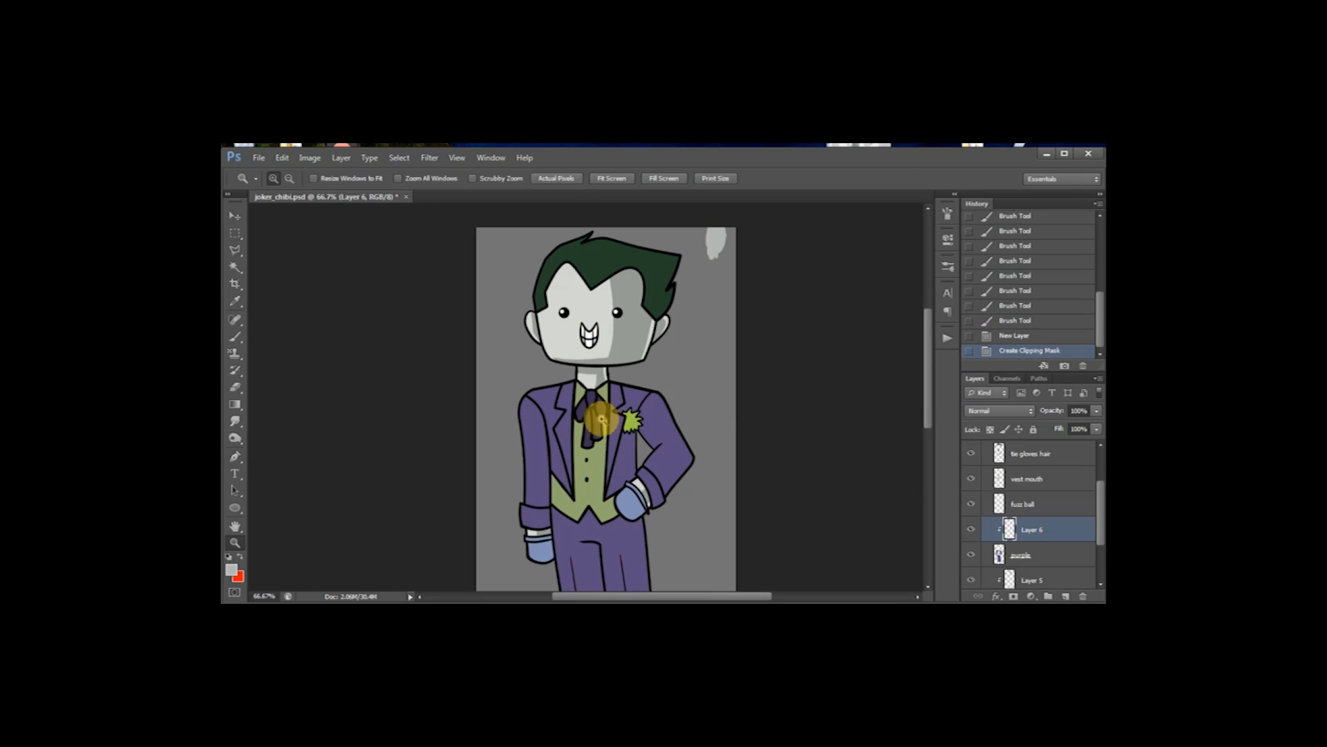
left_click(596, 449)
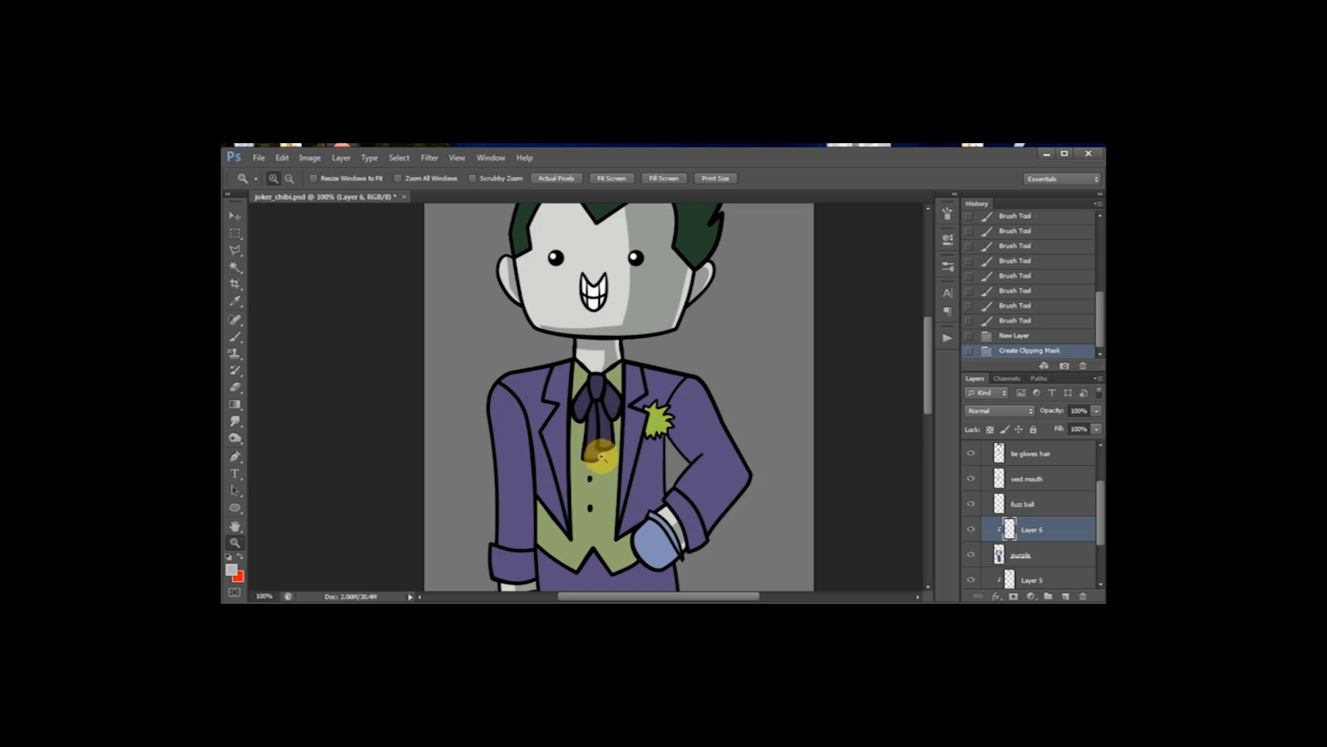
mouse_move(590, 504)
left_mouse_down()
mouse_move(657, 477)
mouse_move(681, 448)
left_mouse_up()
key("b")
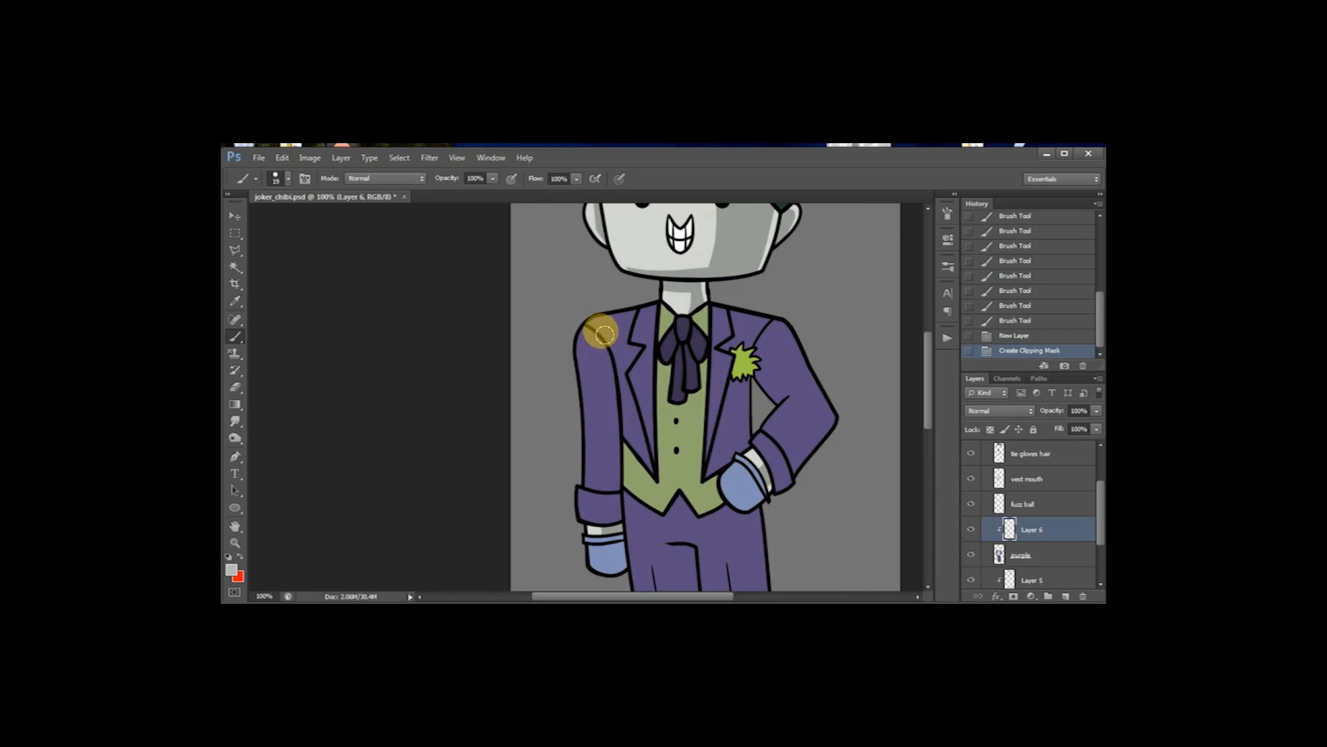
left_click_drag(599, 338, 607, 492)
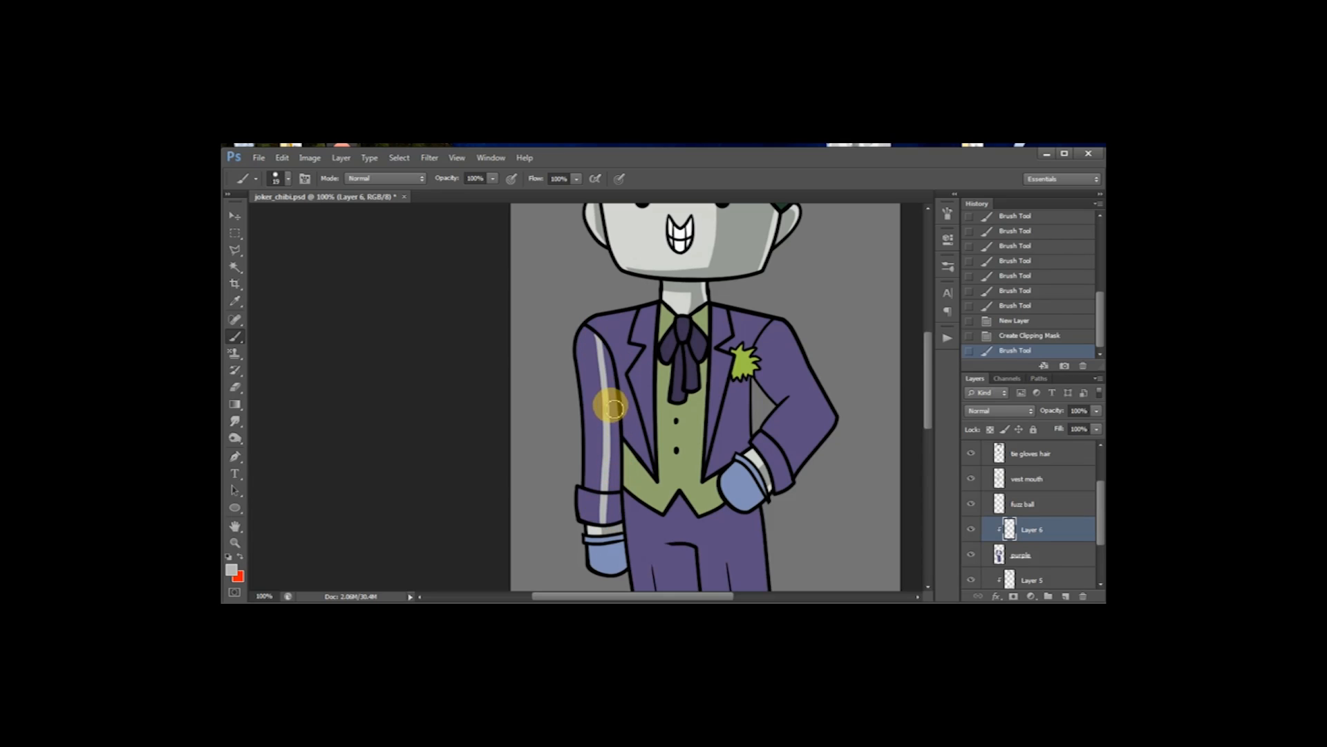
left_click_drag(604, 342, 615, 520)
left_click_drag(606, 349, 617, 443)
left_click_drag(608, 348, 617, 499)
mouse_move(614, 412)
left_mouse_down()
mouse_move(611, 544)
mouse_move(613, 392)
mouse_move(611, 532)
left_mouse_up()
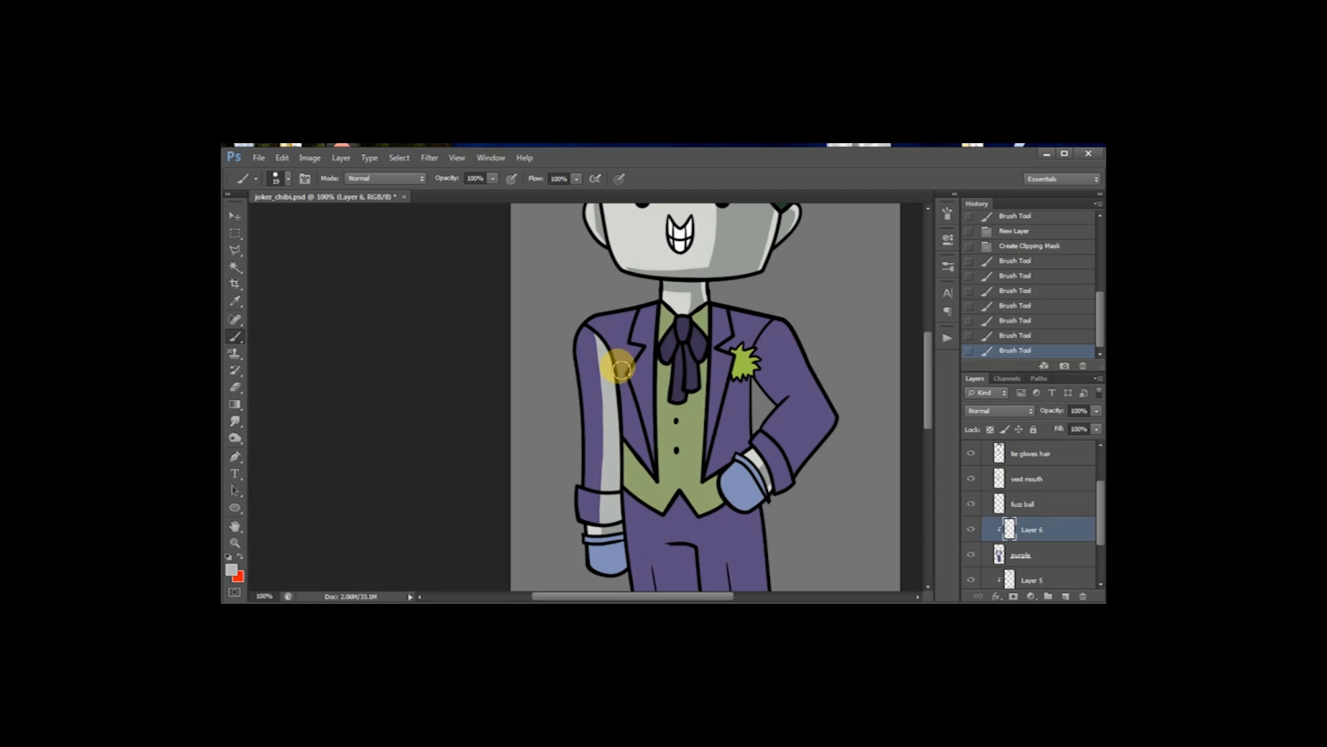
key("e")
left_click_drag(583, 350, 581, 385)
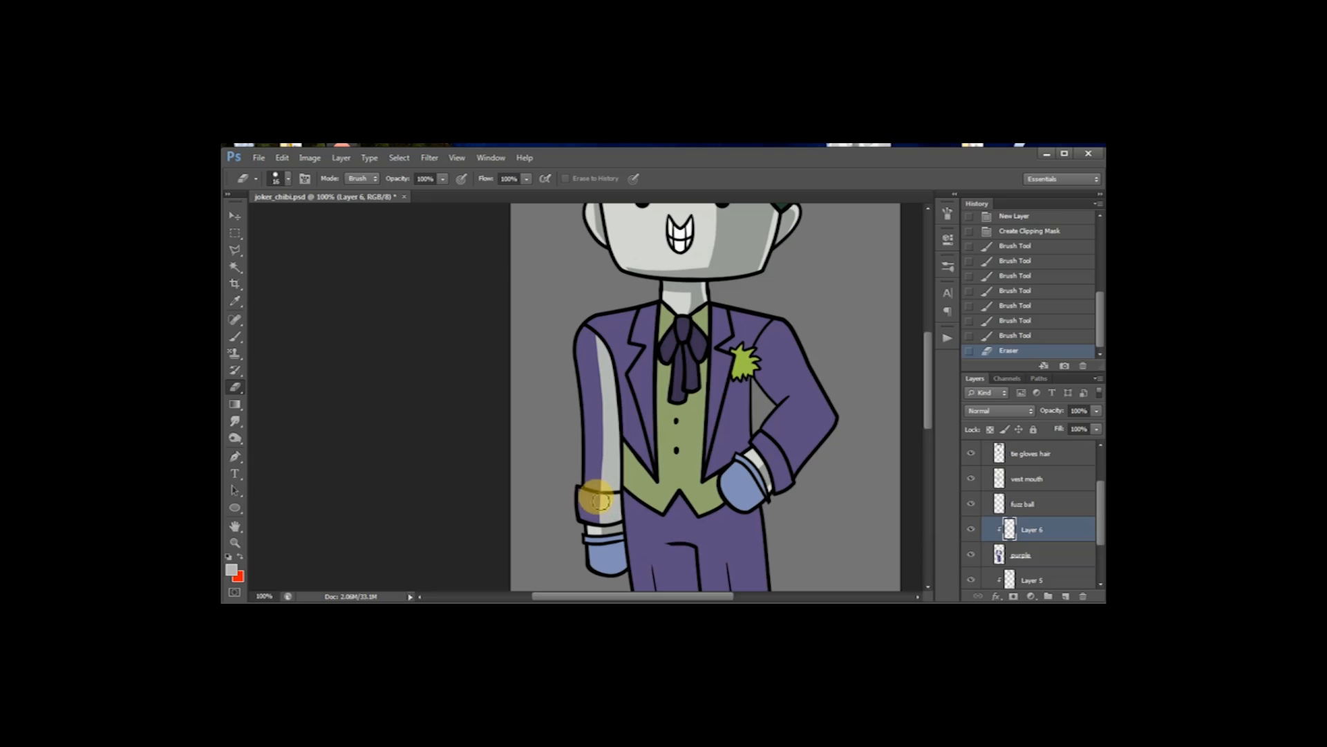
left_click_drag(635, 499, 607, 503)
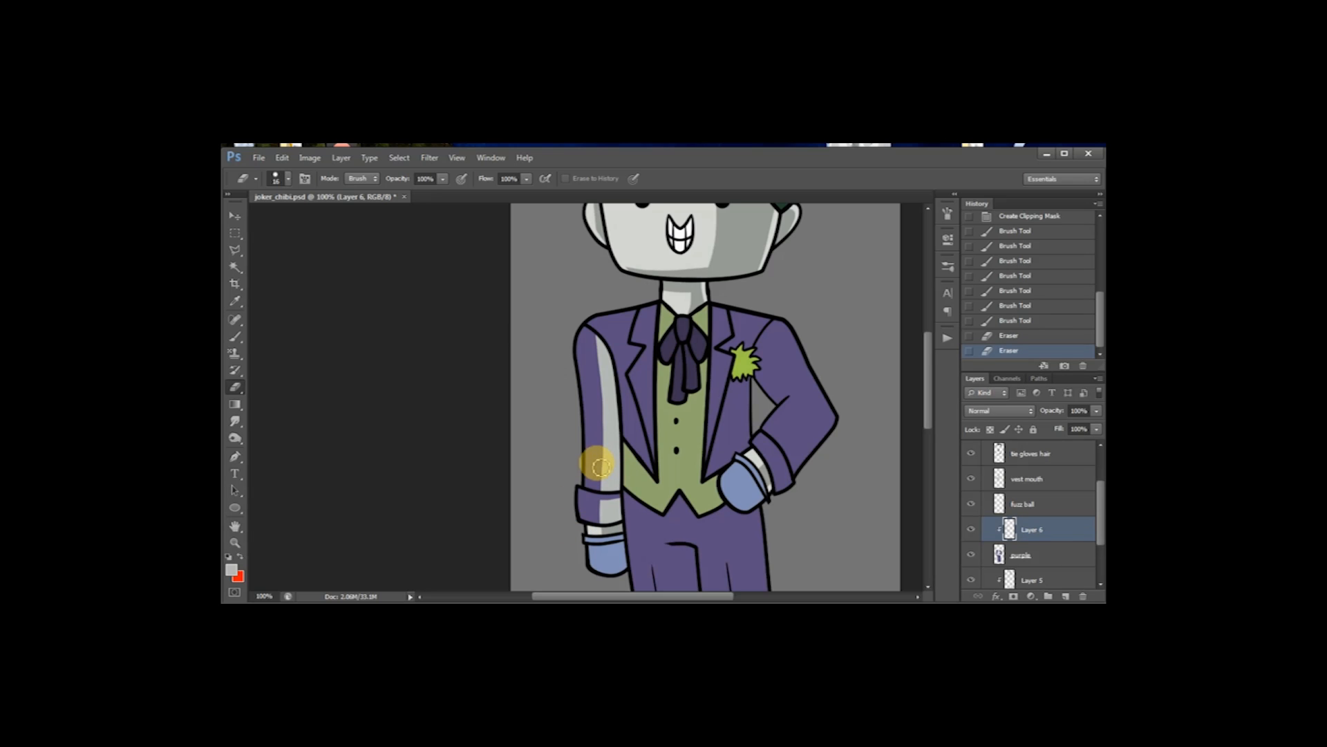
Step: Paint grey shading along the underside of the bent forearm and its purple cuff, erasing the stray mark below the glove
key("b")
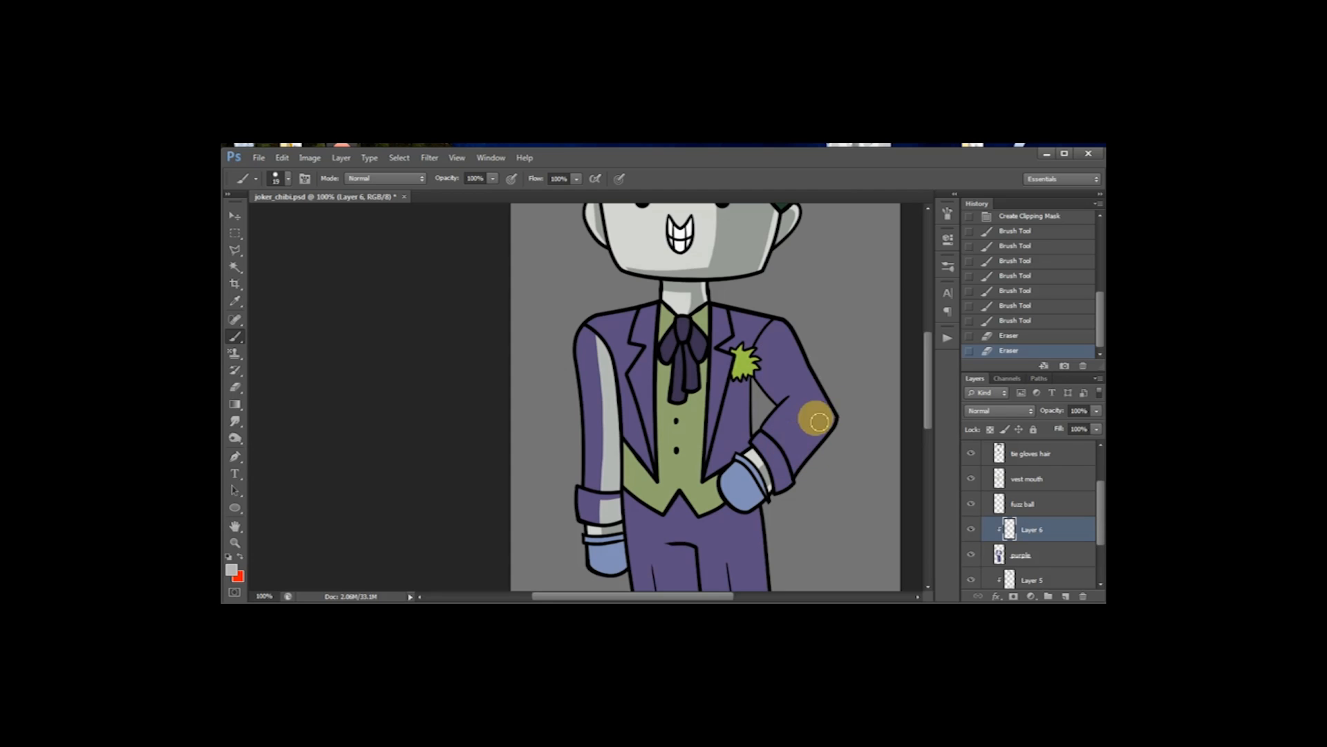
mouse_move(809, 433)
left_mouse_down()
mouse_move(800, 459)
mouse_move(819, 437)
left_mouse_up()
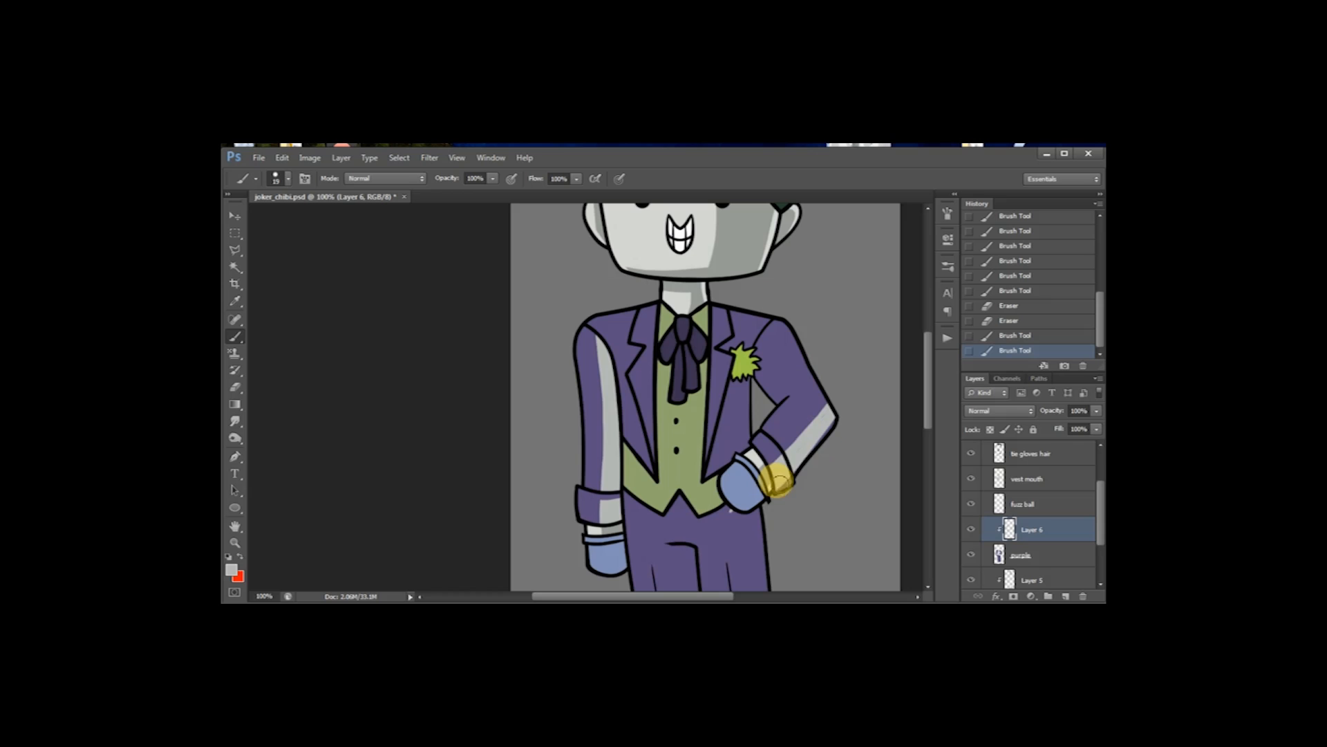
left_click(833, 424)
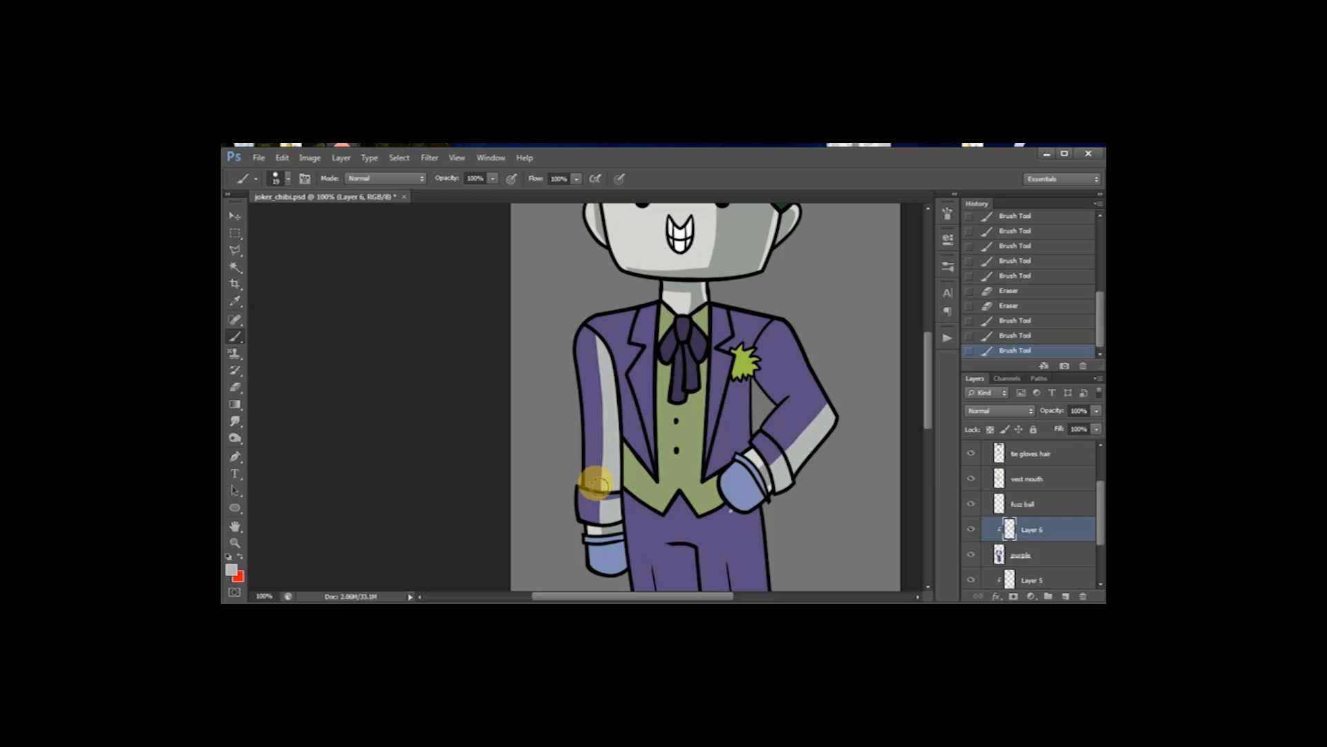
key("e")
left_click_drag(729, 513, 773, 510)
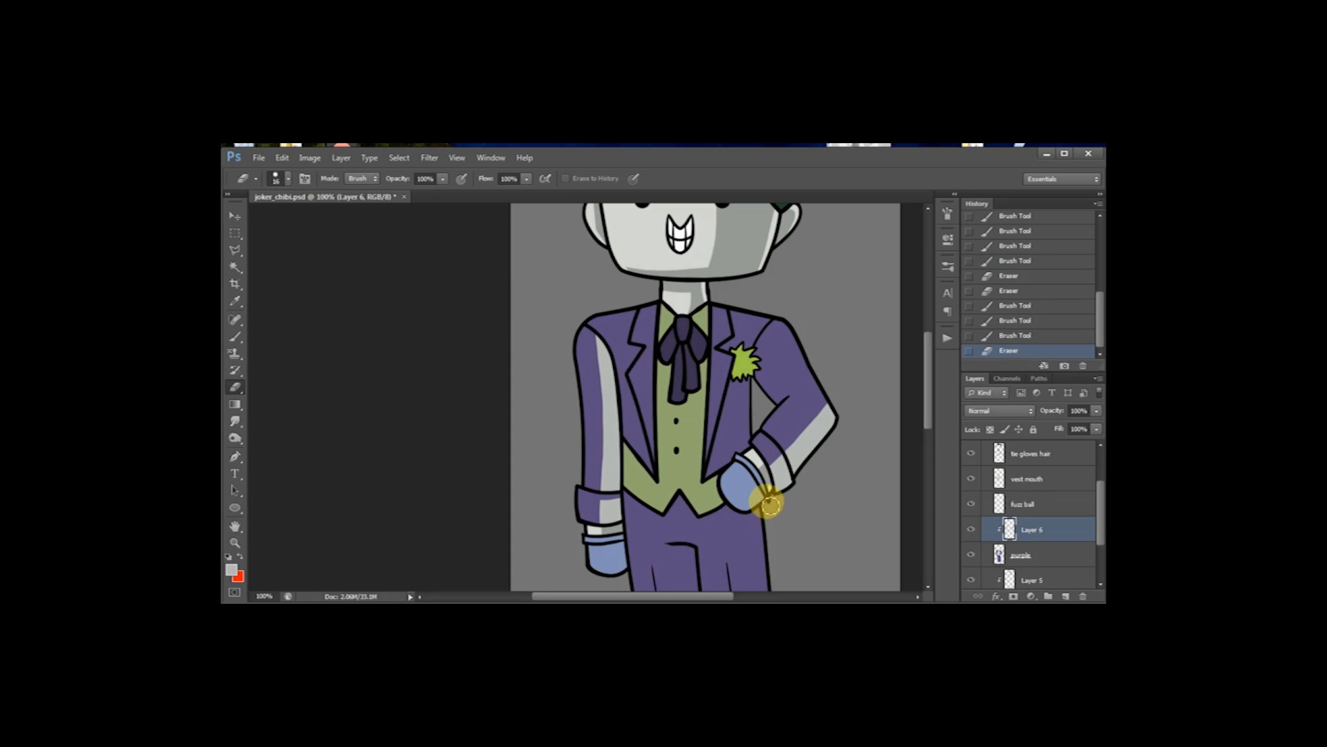
Step: Paint a grey shading band down the outer side of the bent arm from shoulder to elbow, redoing the first stroke
key("b")
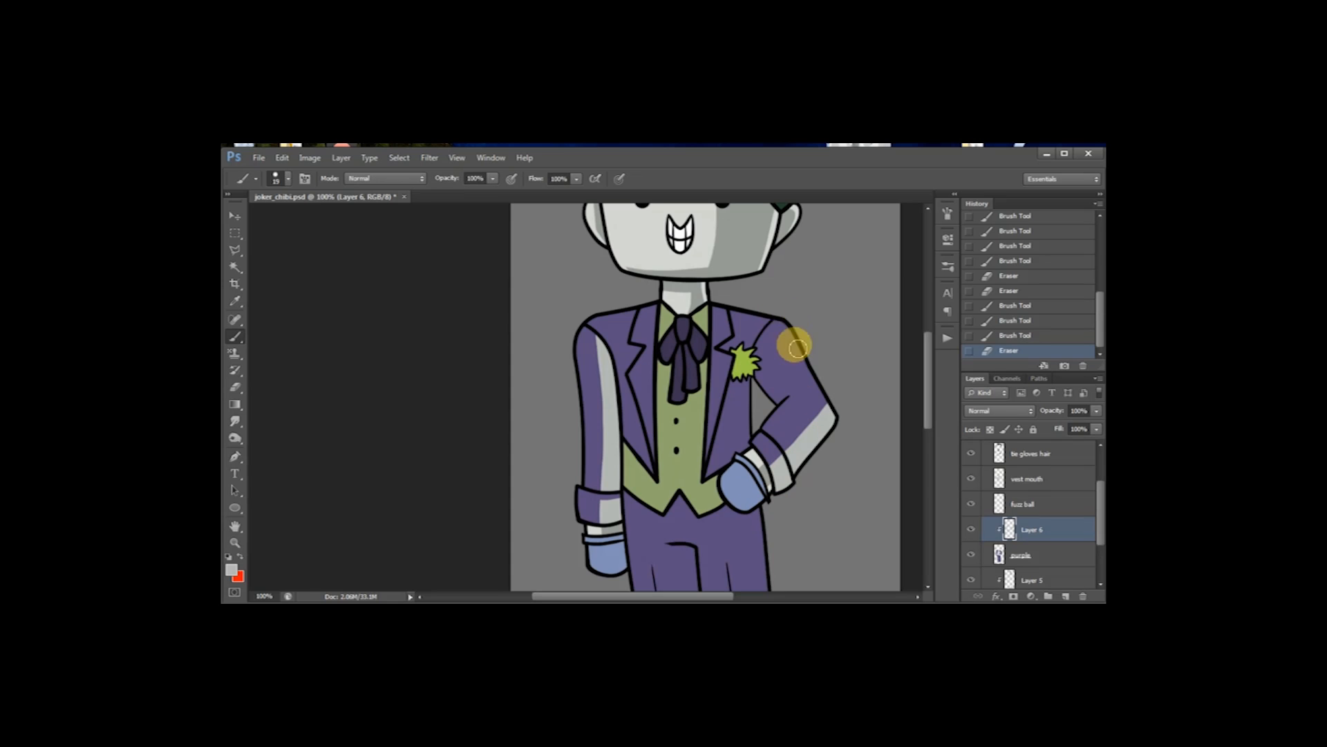
mouse_move(783, 322)
left_mouse_down()
mouse_move(839, 414)
mouse_move(790, 336)
mouse_move(836, 464)
left_mouse_up()
key("ctrl+z")
left_click_drag(769, 329, 844, 448)
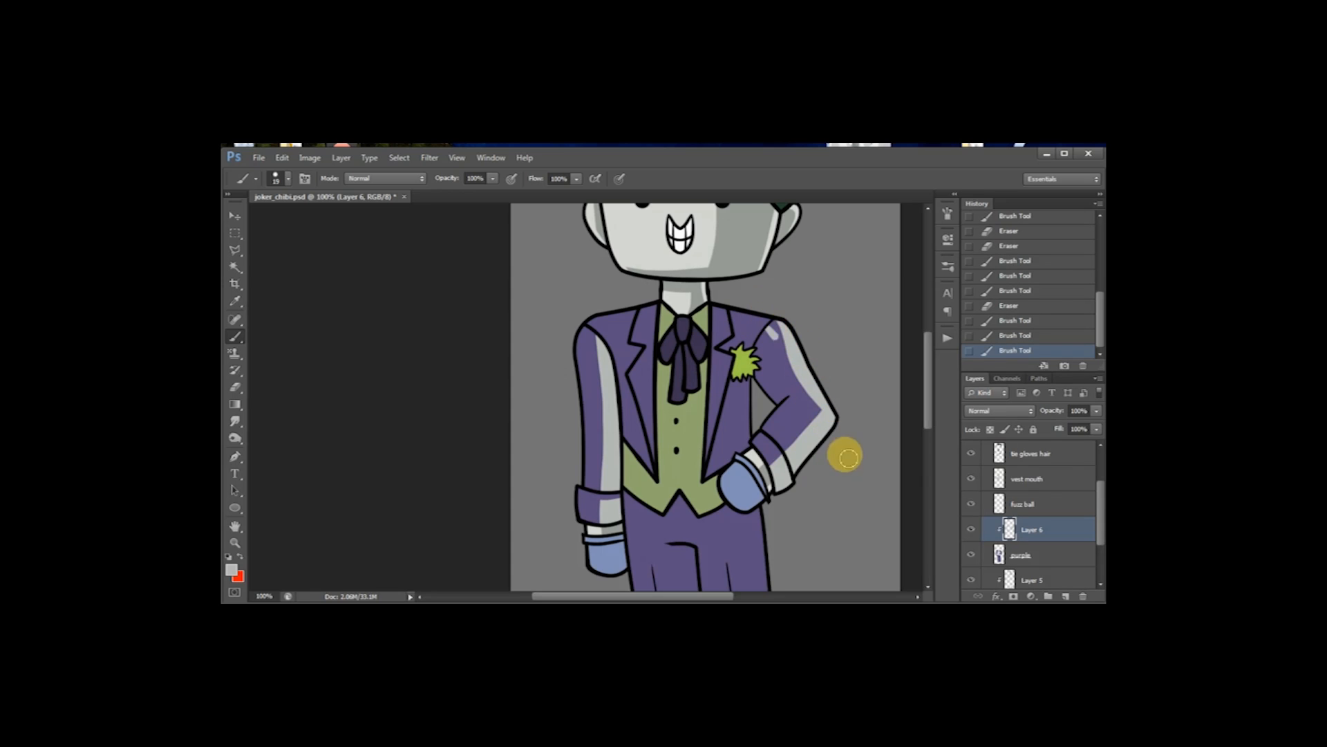
mouse_move(783, 339)
left_mouse_down()
mouse_move(820, 406)
mouse_move(806, 450)
left_mouse_up()
left_click_drag(819, 401, 832, 445)
left_click_drag(823, 399, 827, 438)
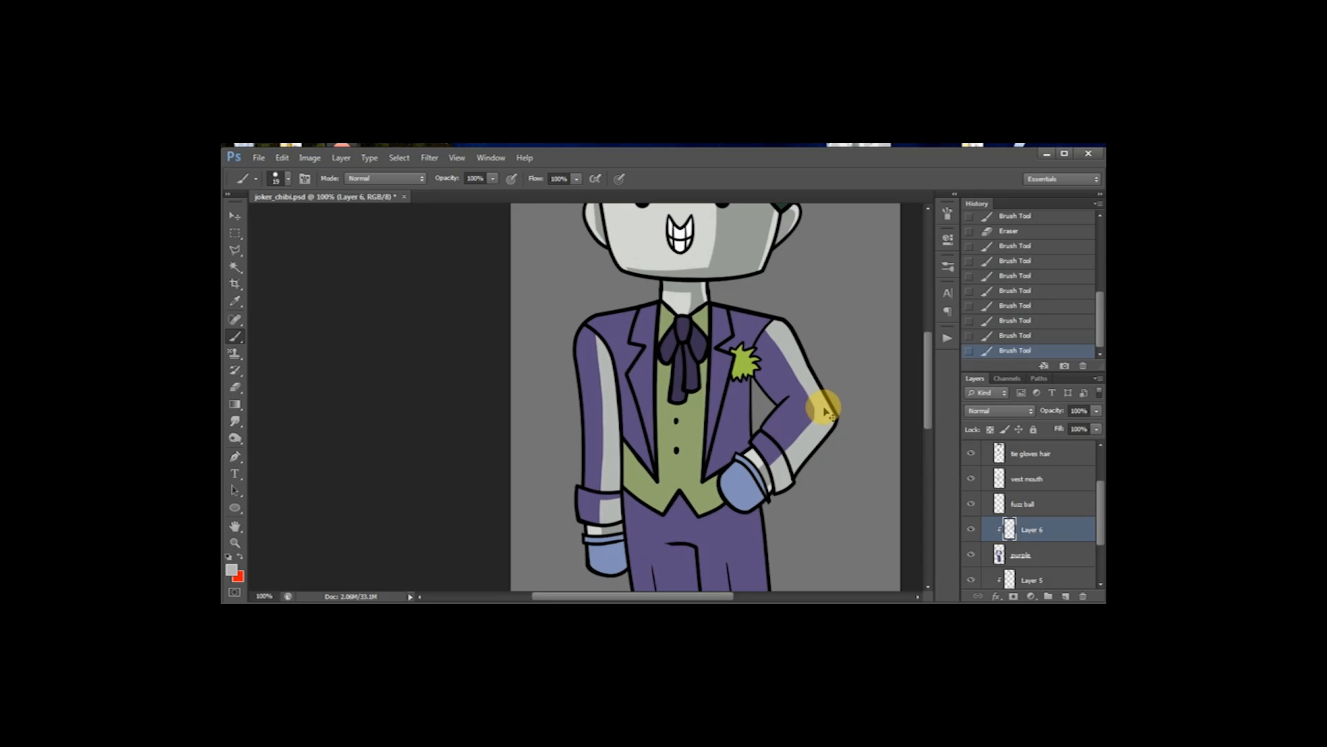
left_click_drag(822, 408, 829, 430)
key("e")
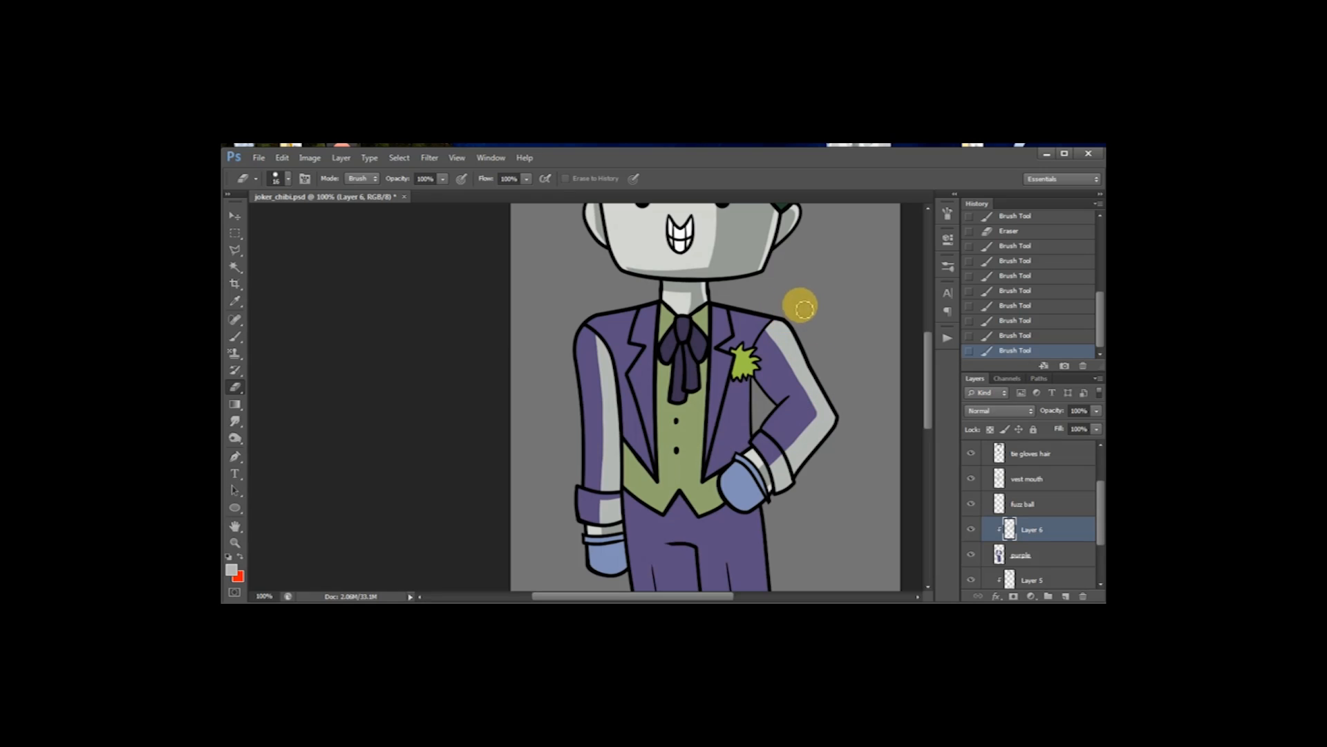
Step: Paint grey shading along the top of the jacket shoulder between the collar and the bent arm
key("b")
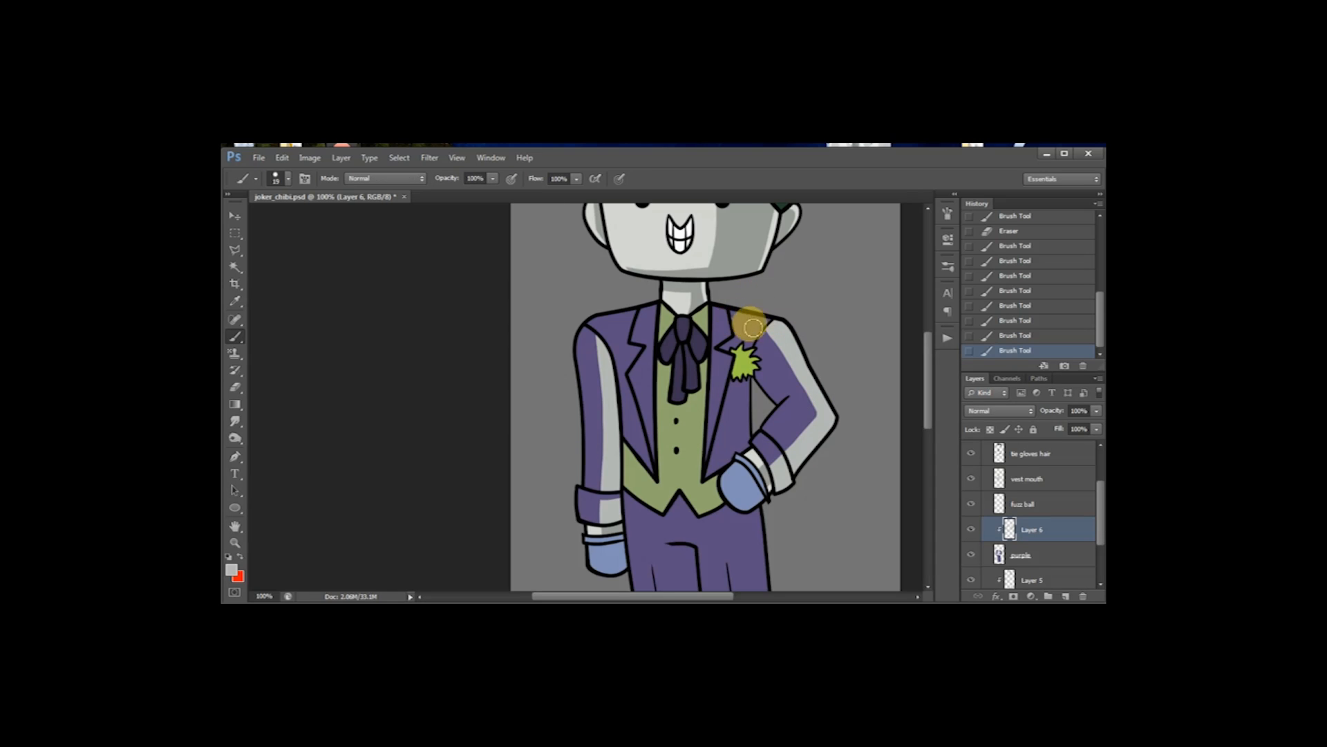
mouse_move(782, 326)
left_mouse_down()
mouse_move(736, 315)
mouse_move(825, 343)
mouse_move(773, 316)
left_mouse_up()
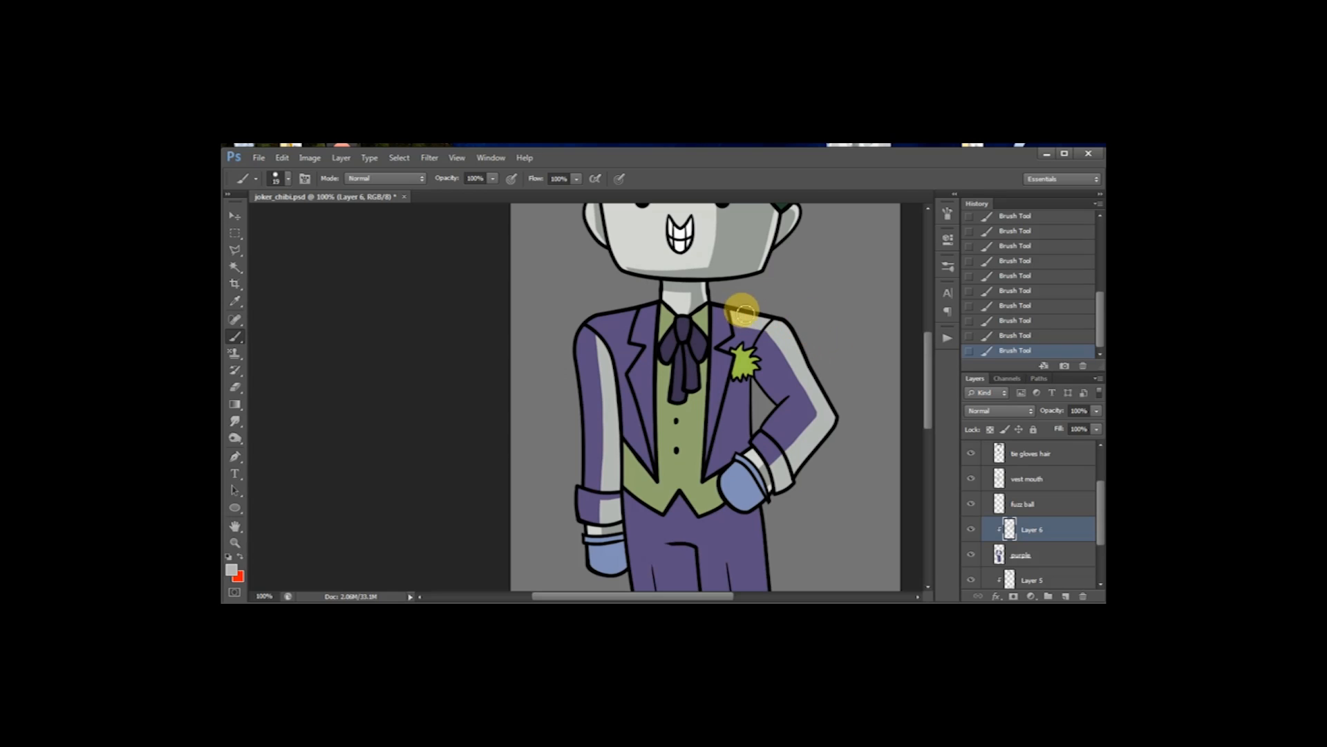
mouse_move(757, 324)
left_mouse_down()
mouse_move(720, 300)
mouse_move(795, 296)
left_mouse_up()
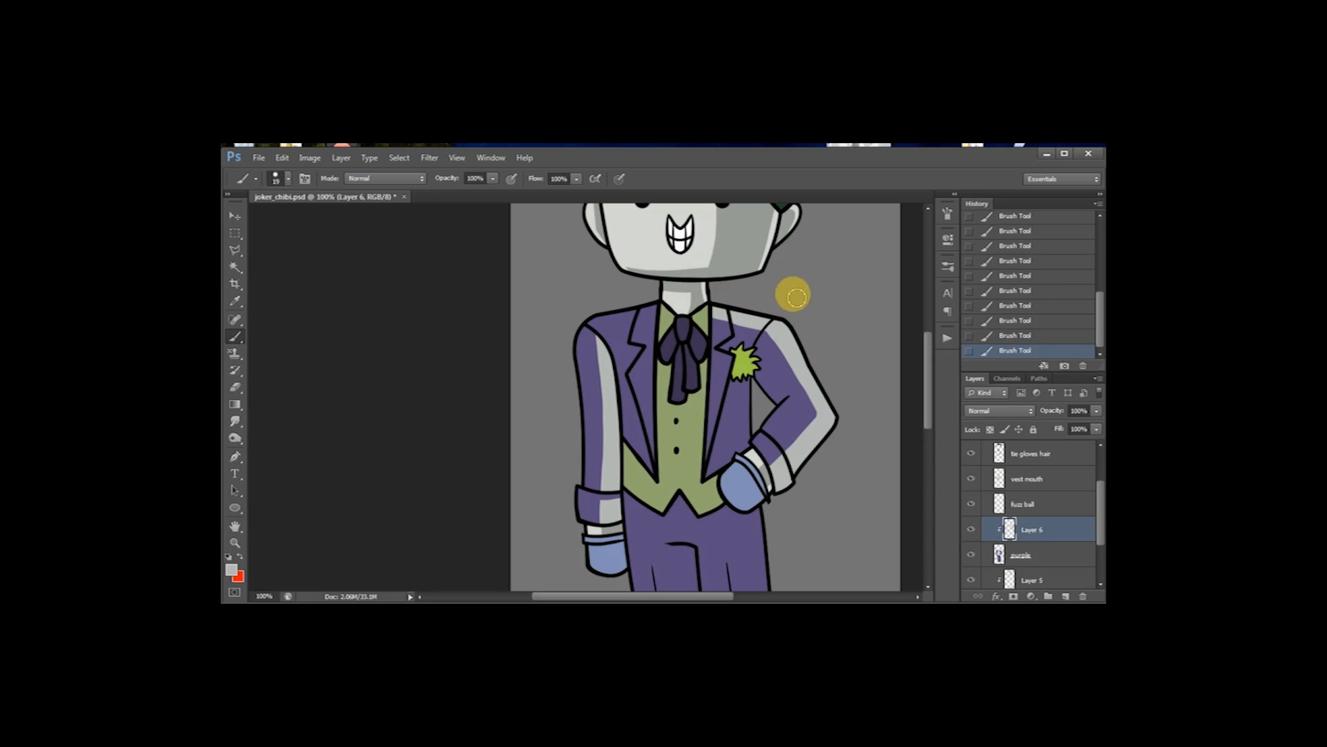
Step: Erase a thin purple rim along the outer edge of the shaded shoulder and bent arm down to the elbow
key("e")
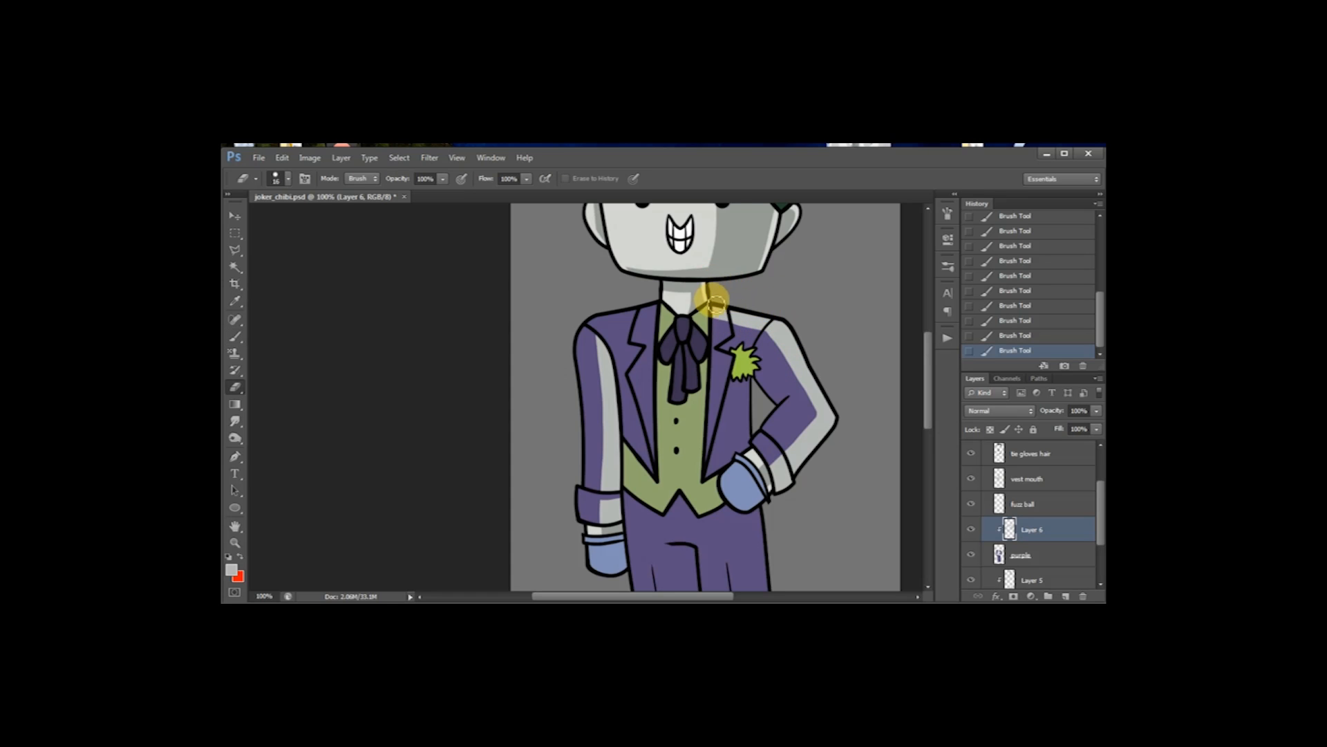
mouse_move(715, 310)
left_mouse_down()
mouse_move(794, 322)
mouse_move(735, 313)
mouse_move(779, 318)
mouse_move(827, 368)
left_mouse_up()
mouse_move(792, 316)
left_mouse_down()
mouse_move(818, 335)
mouse_move(843, 415)
mouse_move(801, 346)
left_mouse_up()
key("space")
mouse_move(836, 304)
left_mouse_down()
mouse_move(832, 418)
mouse_move(808, 302)
left_mouse_up()
mouse_move(800, 389)
left_mouse_down()
mouse_move(840, 457)
mouse_move(798, 394)
mouse_move(834, 450)
mouse_move(827, 408)
mouse_move(796, 389)
mouse_move(820, 415)
left_mouse_up()
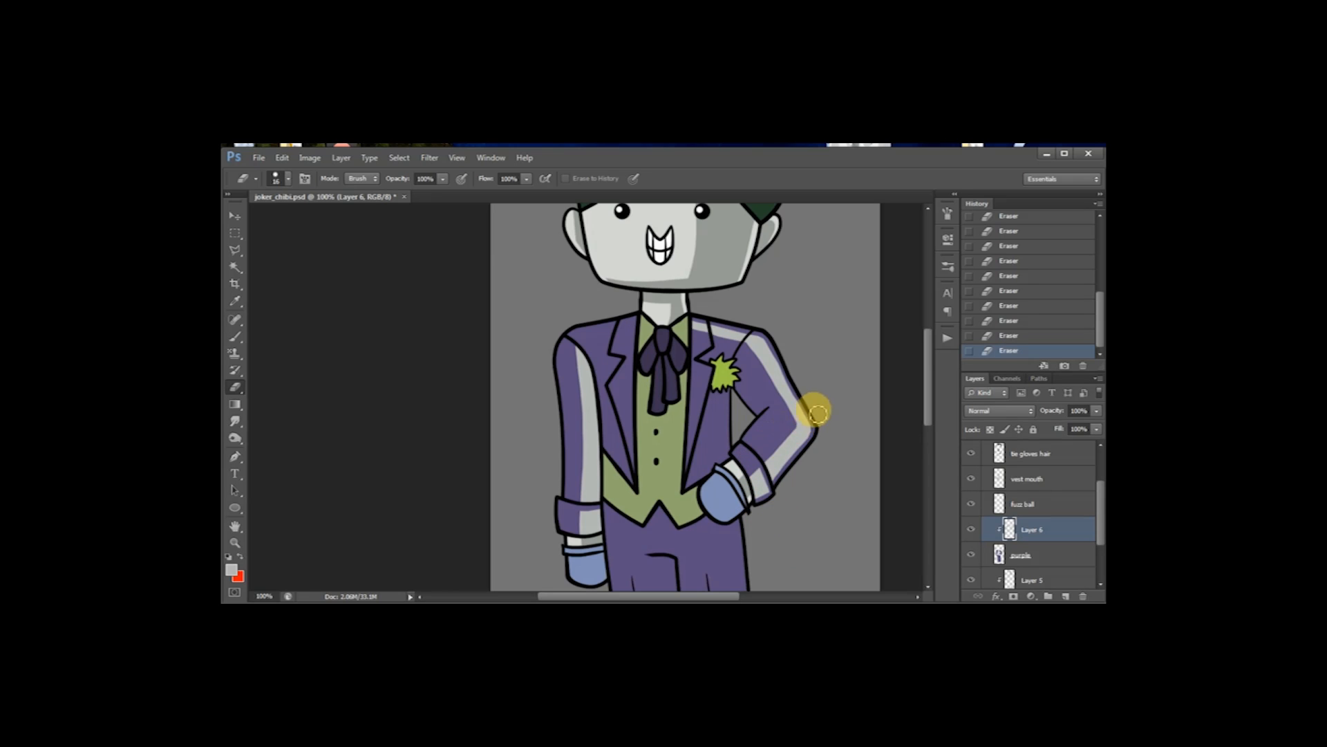
Step: Shade the lapel beside the green flower in grey down to its lower point, erasing the excess to a narrow strip
key("space")
left_click_drag(734, 419, 767, 474)
key("b")
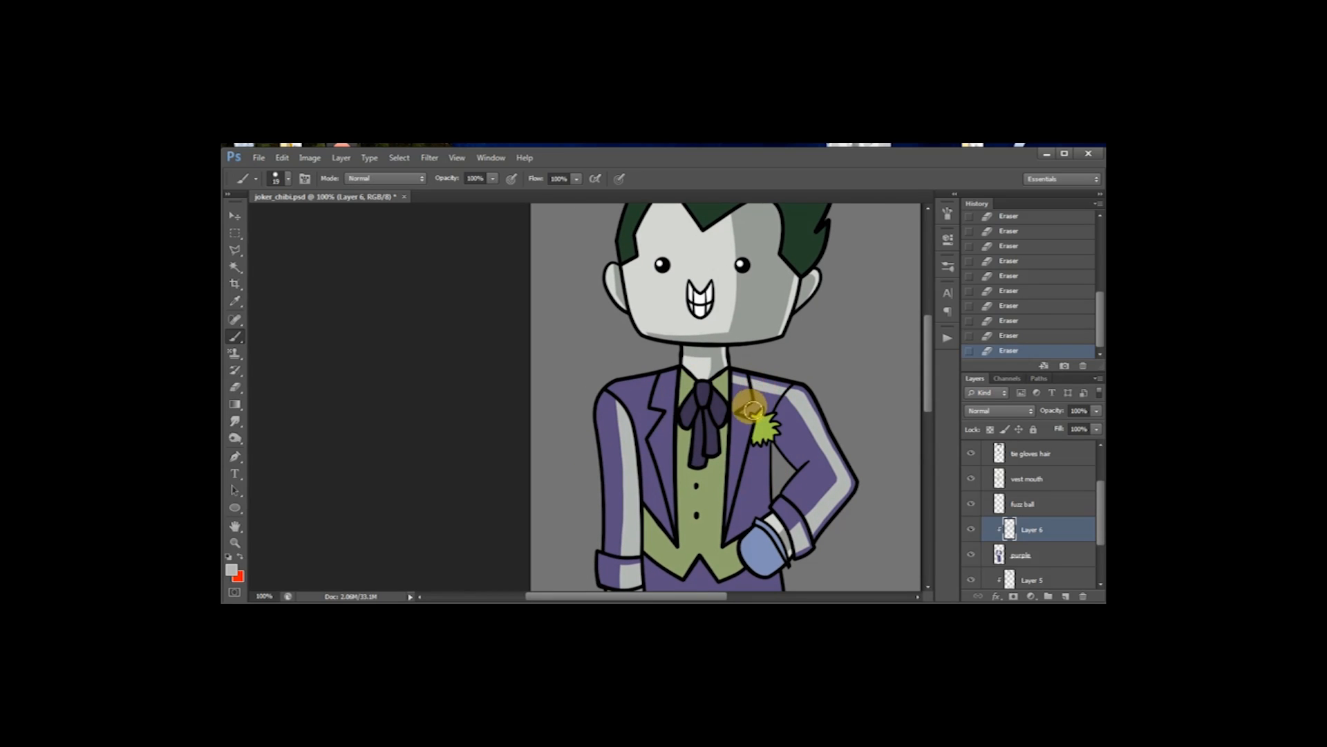
mouse_move(757, 392)
left_mouse_down()
mouse_move(763, 426)
mouse_move(782, 432)
left_mouse_up()
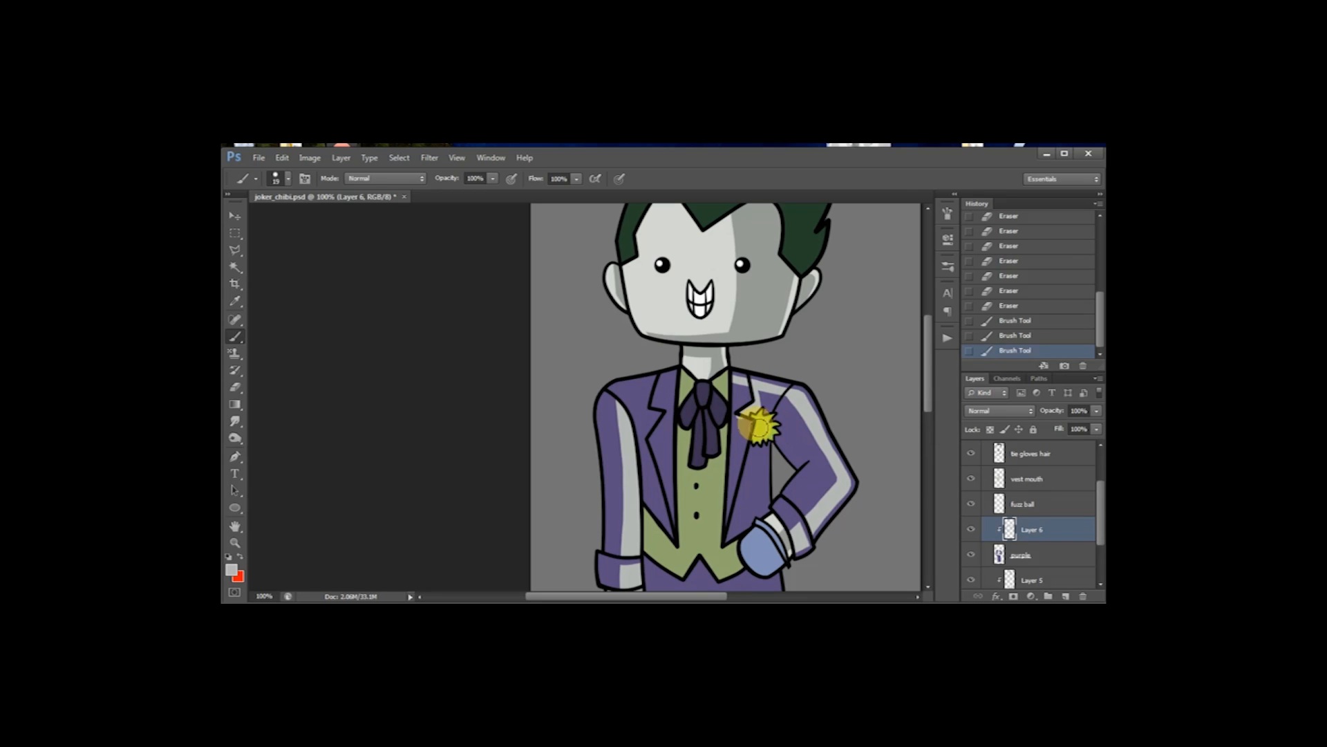
key("e")
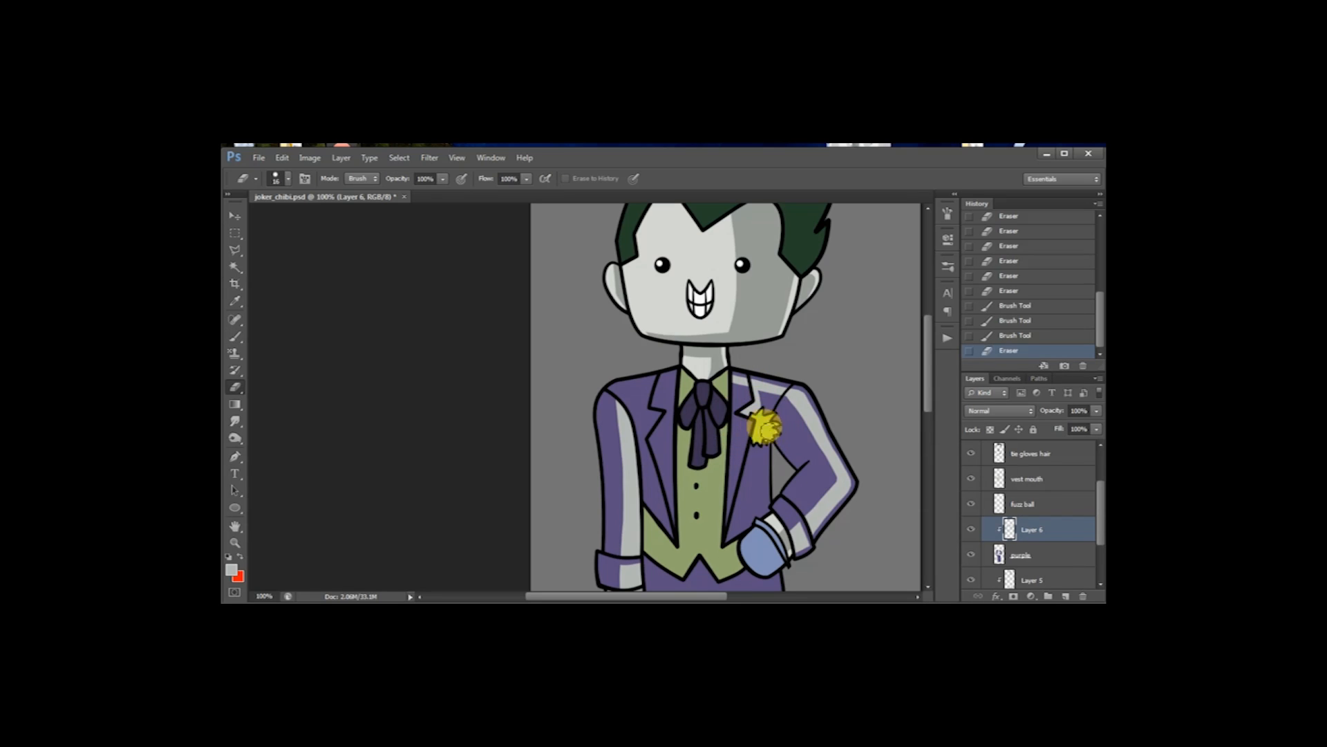
key("b")
mouse_move(757, 432)
left_mouse_down()
mouse_move(722, 551)
mouse_move(764, 428)
mouse_move(725, 495)
mouse_move(733, 484)
mouse_move(728, 530)
mouse_move(741, 471)
mouse_move(725, 514)
left_mouse_up()
key("e")
left_click_drag(739, 463, 718, 539)
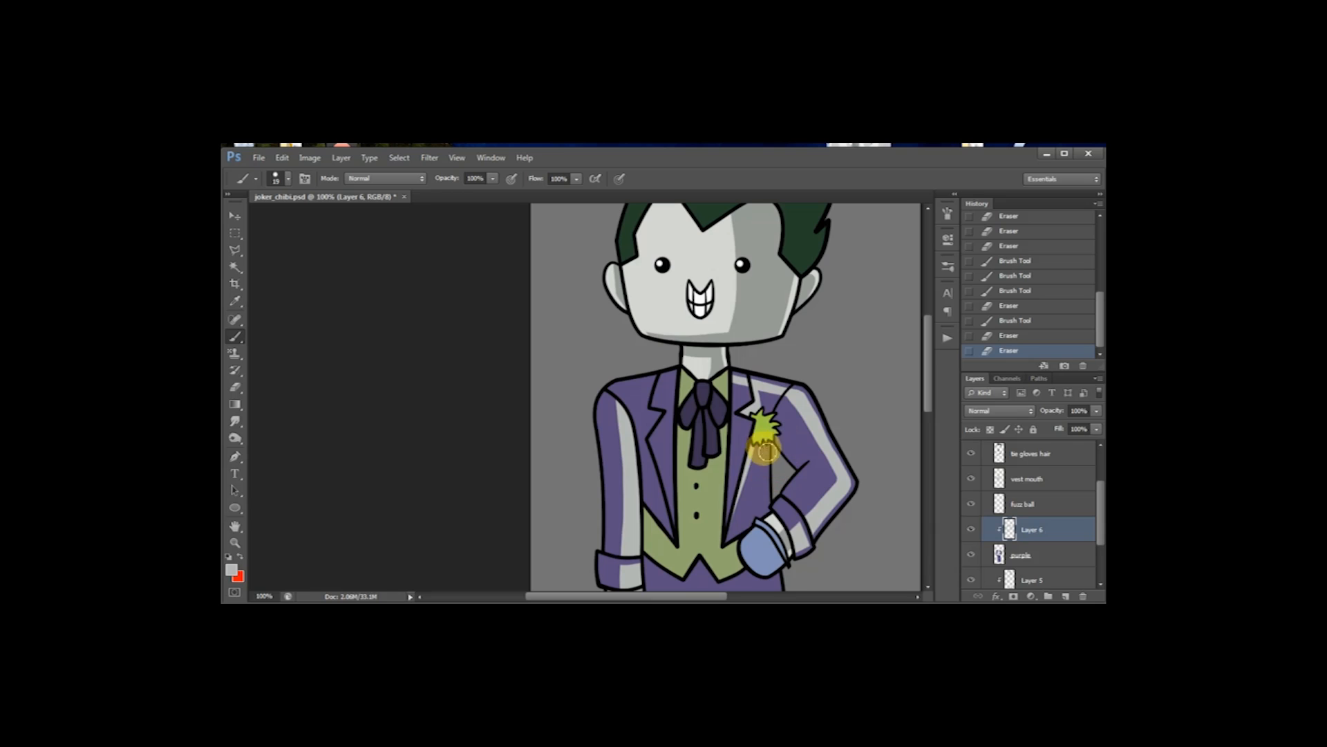
Step: Paint grey shading below the green flower down the jacket's side edge and trim it with the eraser
left_click_drag(764, 438, 771, 504)
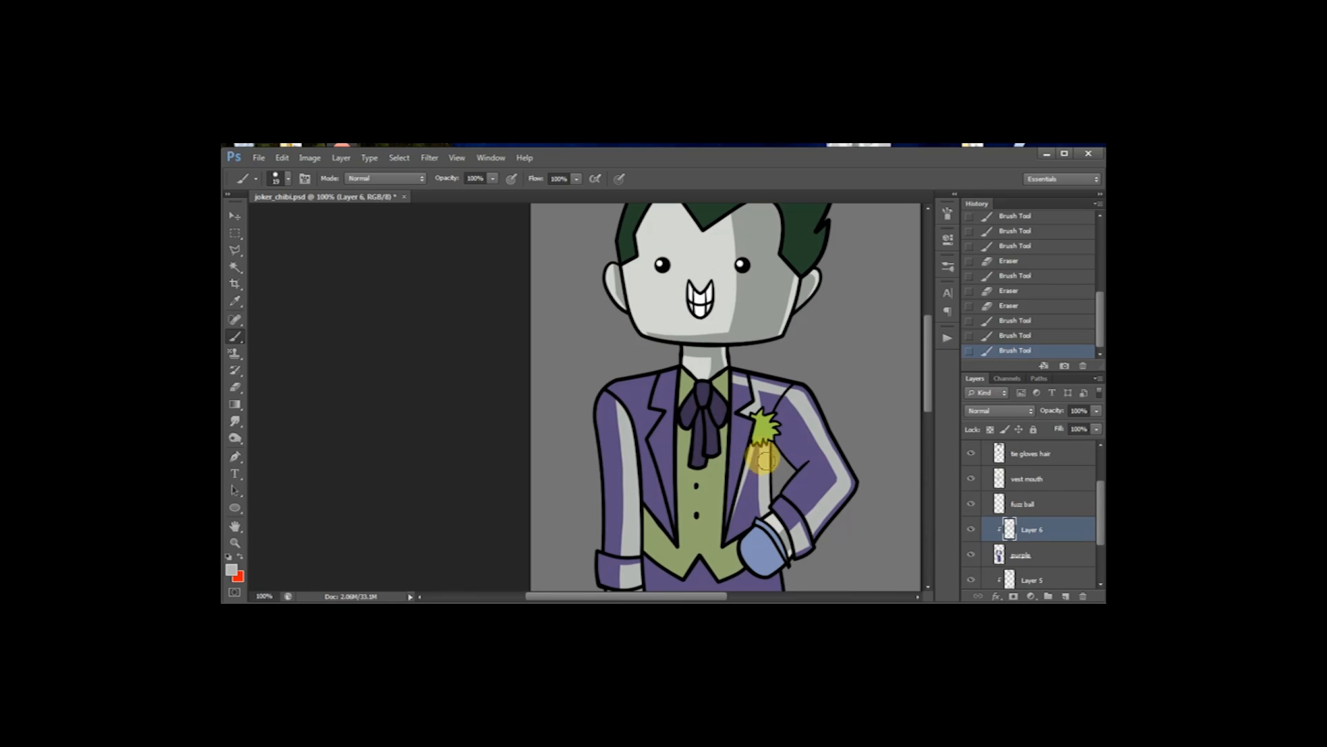
left_click_drag(760, 427, 773, 418)
mouse_move(765, 434)
left_mouse_down()
mouse_move(777, 407)
mouse_move(760, 451)
mouse_move(767, 416)
mouse_move(775, 474)
mouse_move(767, 427)
left_mouse_up()
key("e")
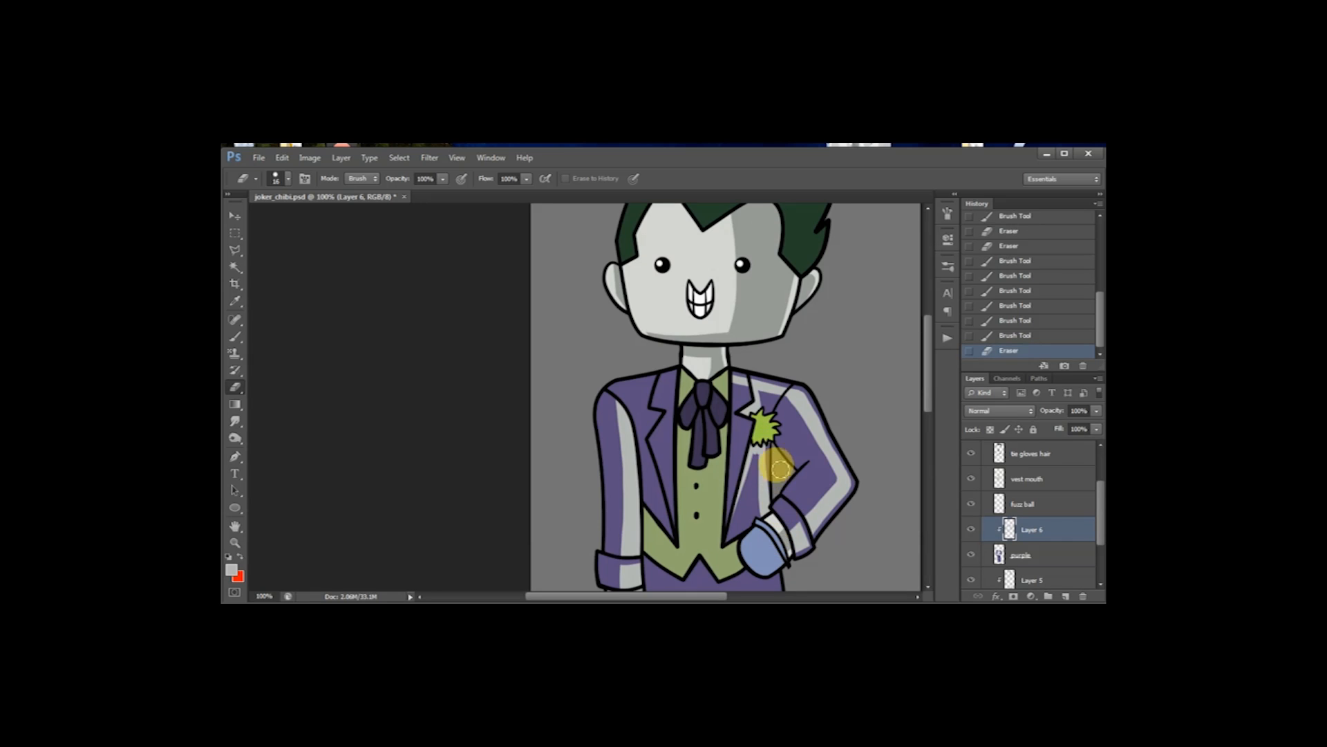
left_click_drag(771, 457, 764, 444)
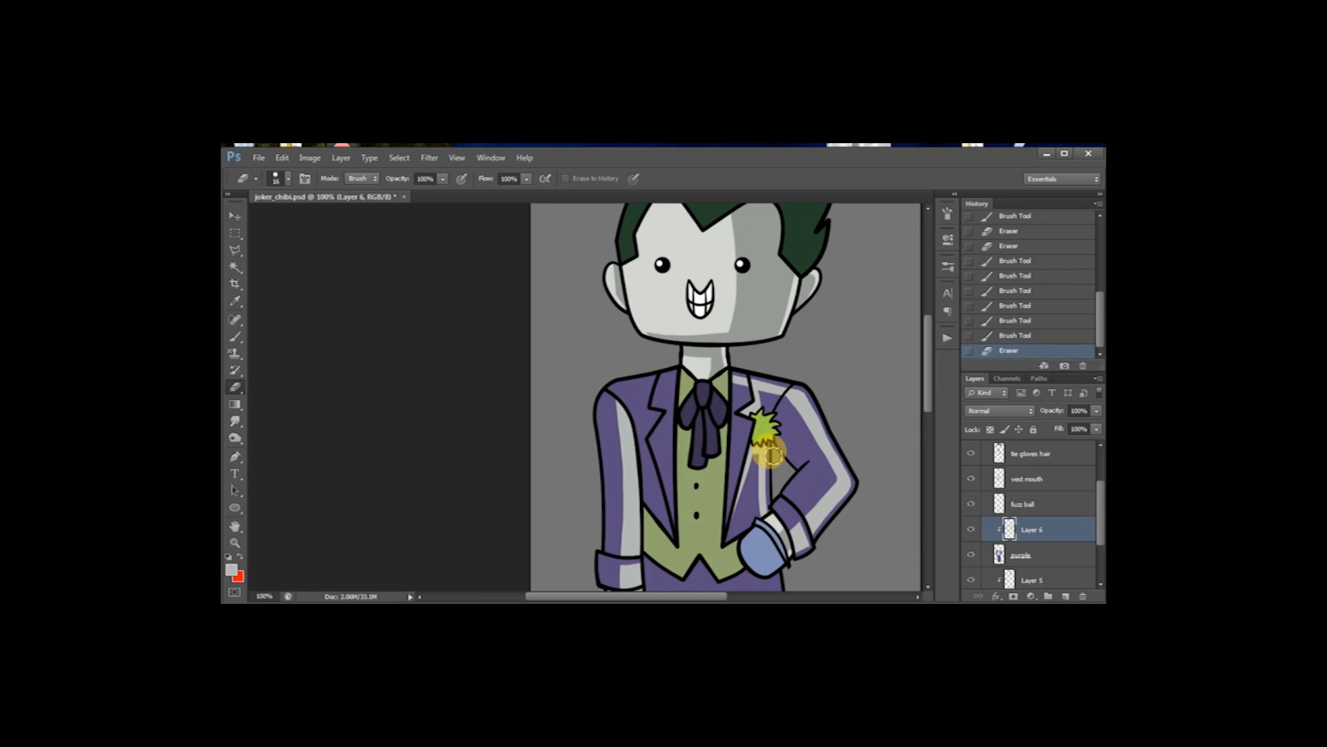
Step: Paint a grey shading strip along the inner edge of the lapel opposite the flower
key("b")
mouse_move(770, 548)
left_mouse_down()
mouse_move(800, 465)
mouse_move(831, 475)
left_mouse_up()
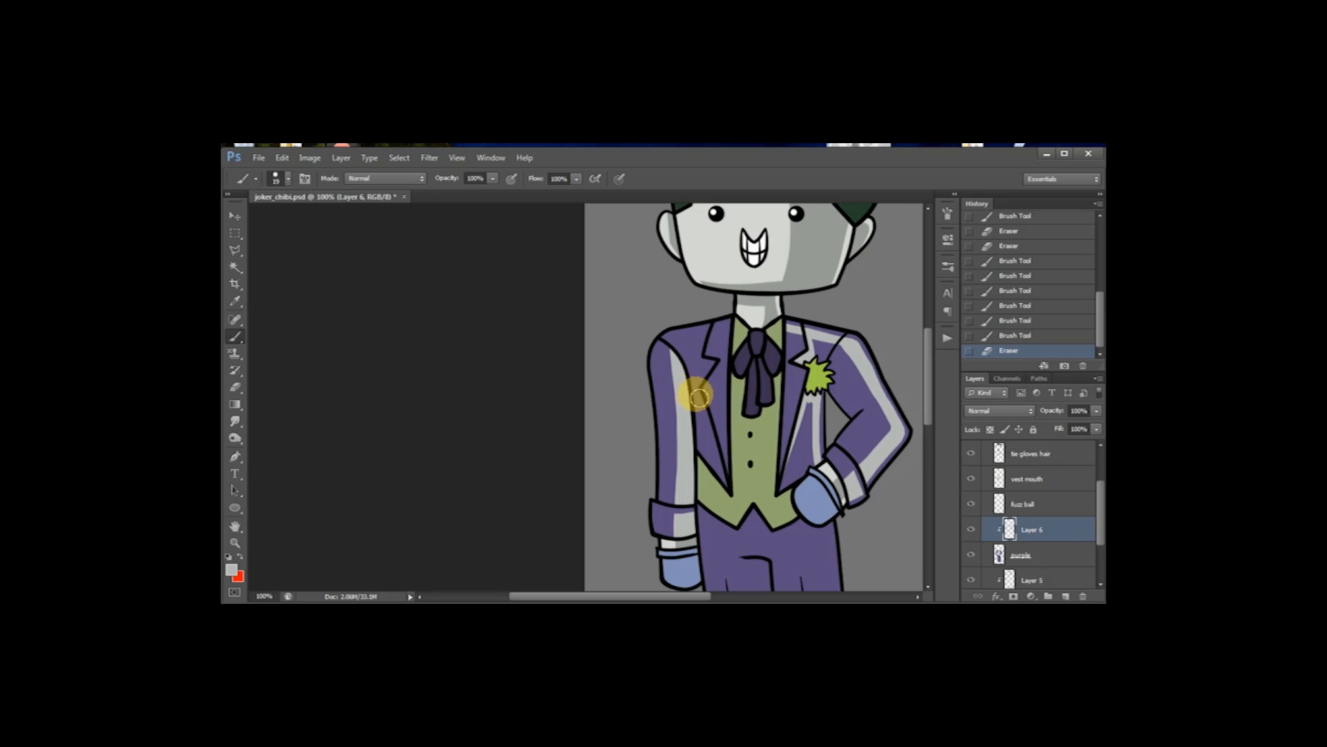
left_click_drag(731, 316, 738, 502)
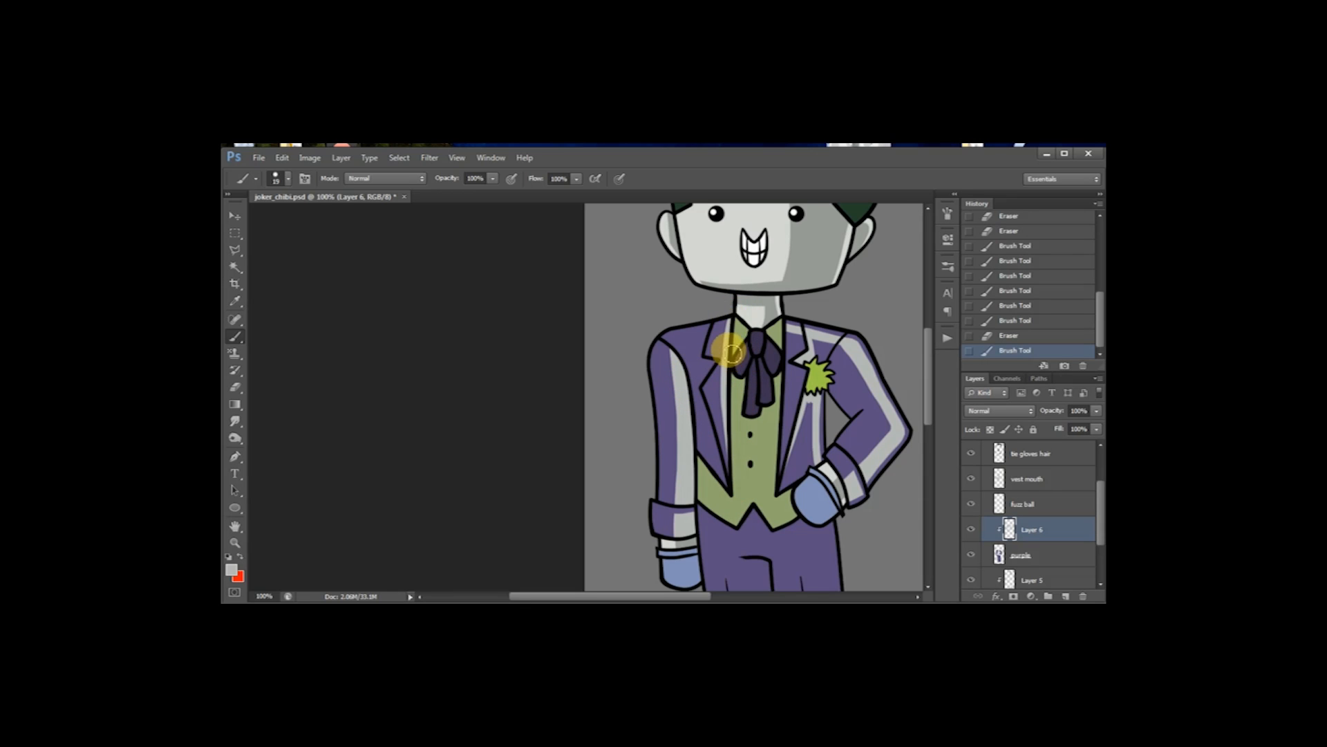
mouse_move(761, 484)
left_mouse_down()
mouse_move(750, 379)
mouse_move(759, 465)
left_mouse_up()
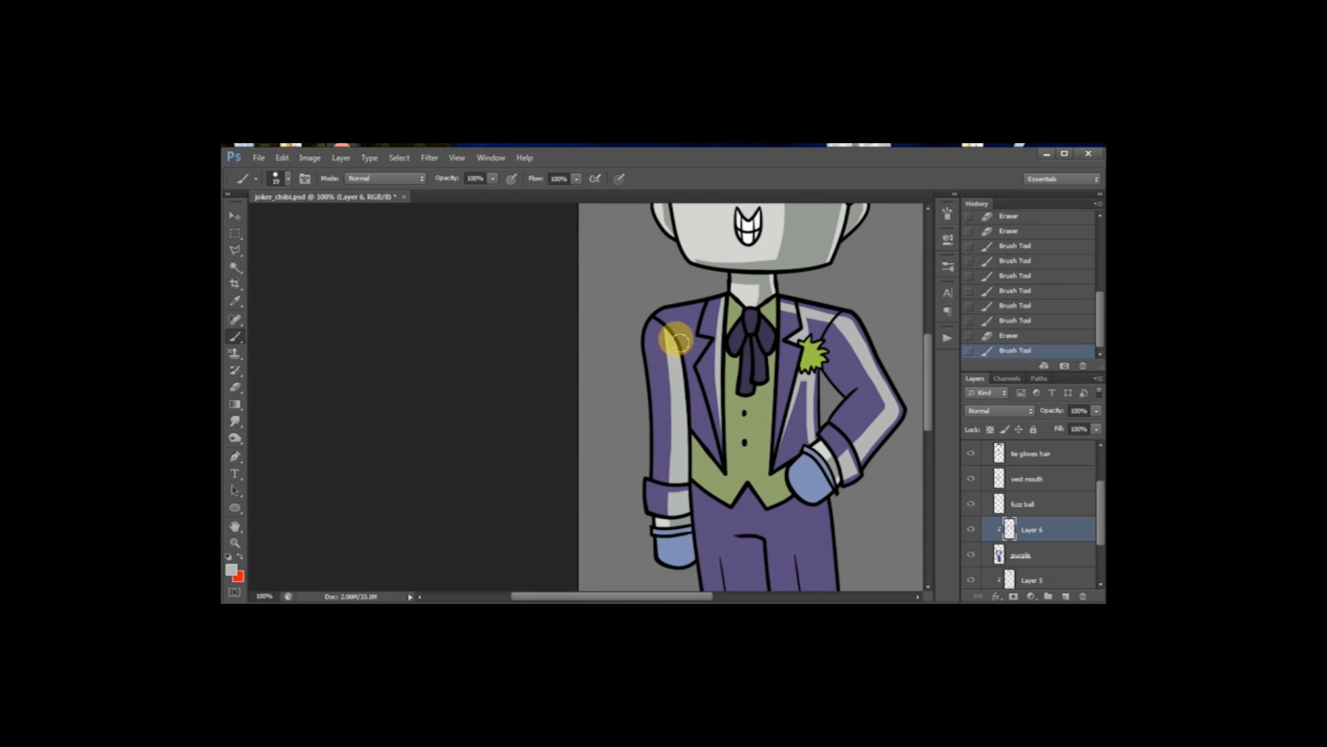
mouse_move(768, 567)
left_mouse_down()
mouse_move(729, 417)
mouse_move(745, 467)
mouse_move(725, 287)
left_mouse_up()
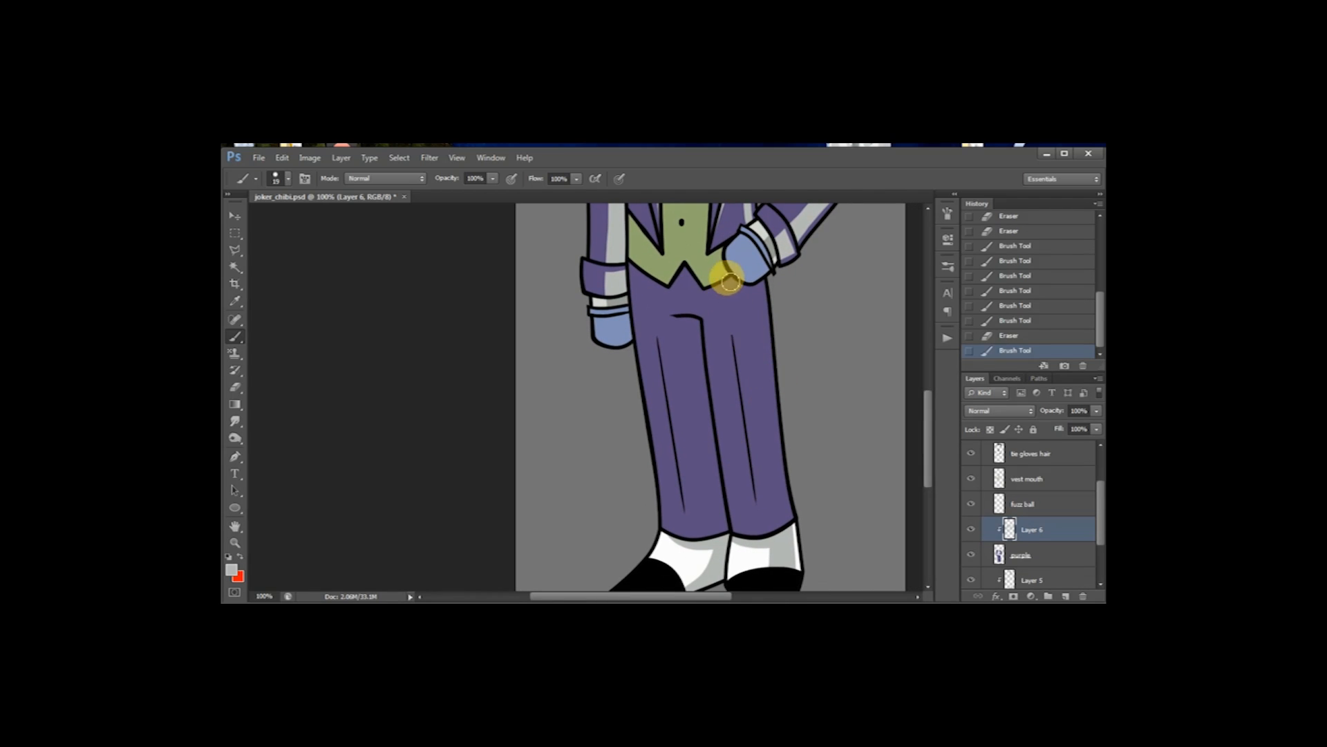
key("ctrl+z")
key("ctrl+z")
key("ctrl+z")
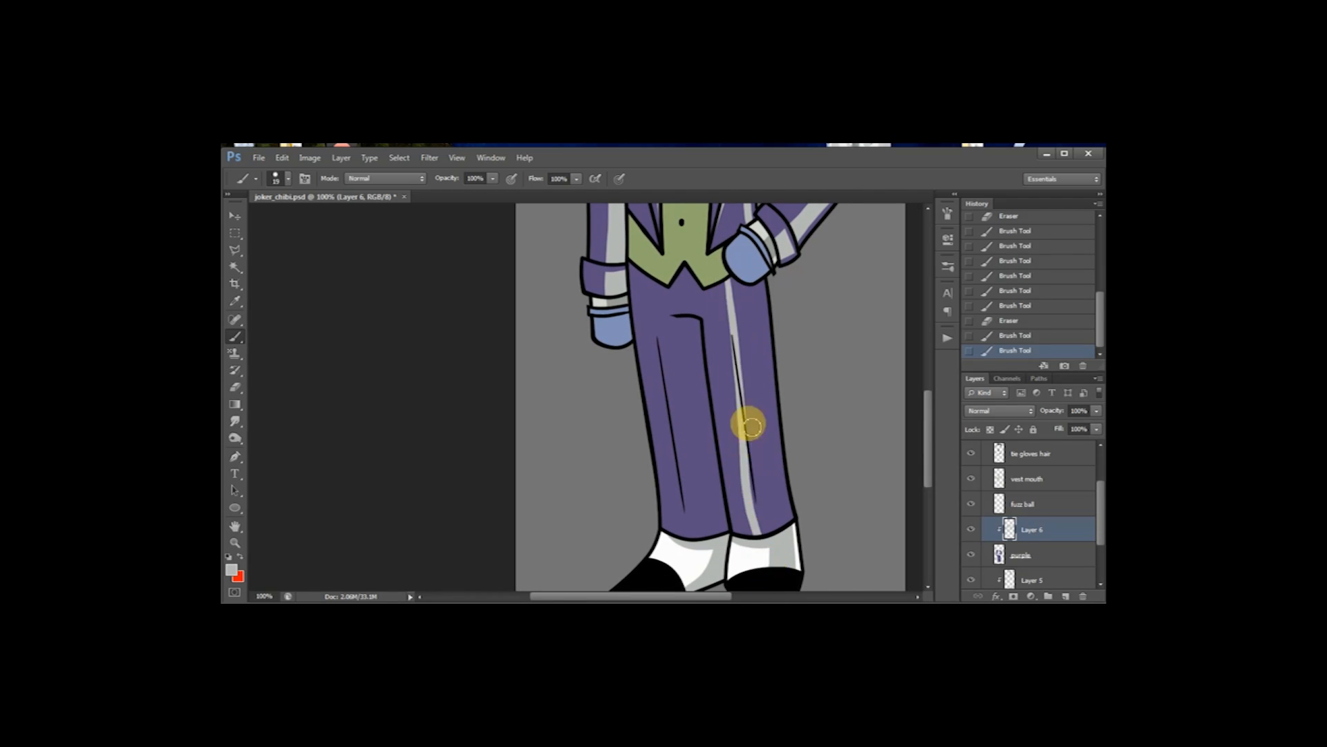
left_click_drag(730, 281, 767, 522)
key("ctrl+z")
left_click_drag(728, 274, 784, 571)
key("ctrl+z")
left_click_drag(727, 298, 777, 556)
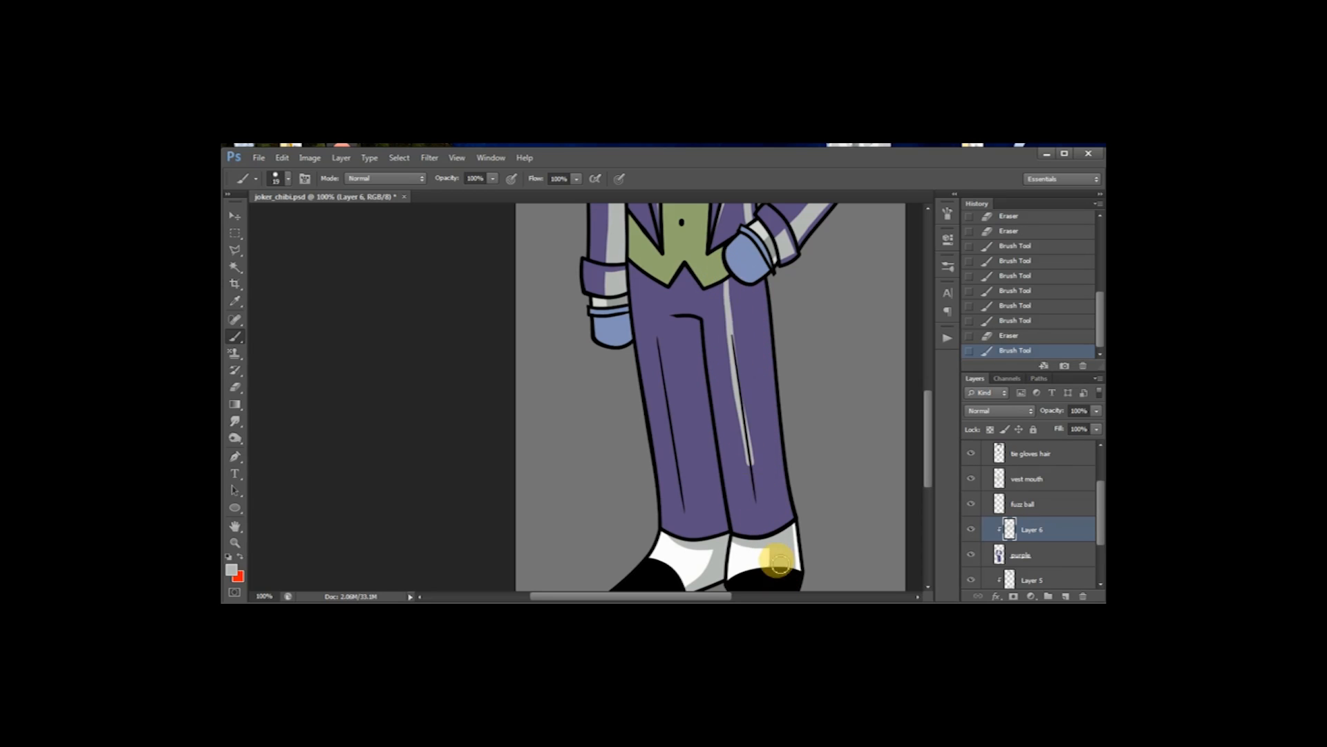
key("ctrl+z")
Step: Shade the outer half of the trouser leg below the hand on the hip in grey, from waist to hem
mouse_move(734, 282)
left_mouse_down()
mouse_move(771, 540)
mouse_move(768, 483)
mouse_move(777, 529)
left_mouse_up()
mouse_move(758, 457)
left_mouse_down()
mouse_move(774, 520)
mouse_move(800, 545)
mouse_move(771, 427)
mouse_move(767, 455)
mouse_move(774, 469)
mouse_move(755, 313)
left_mouse_up()
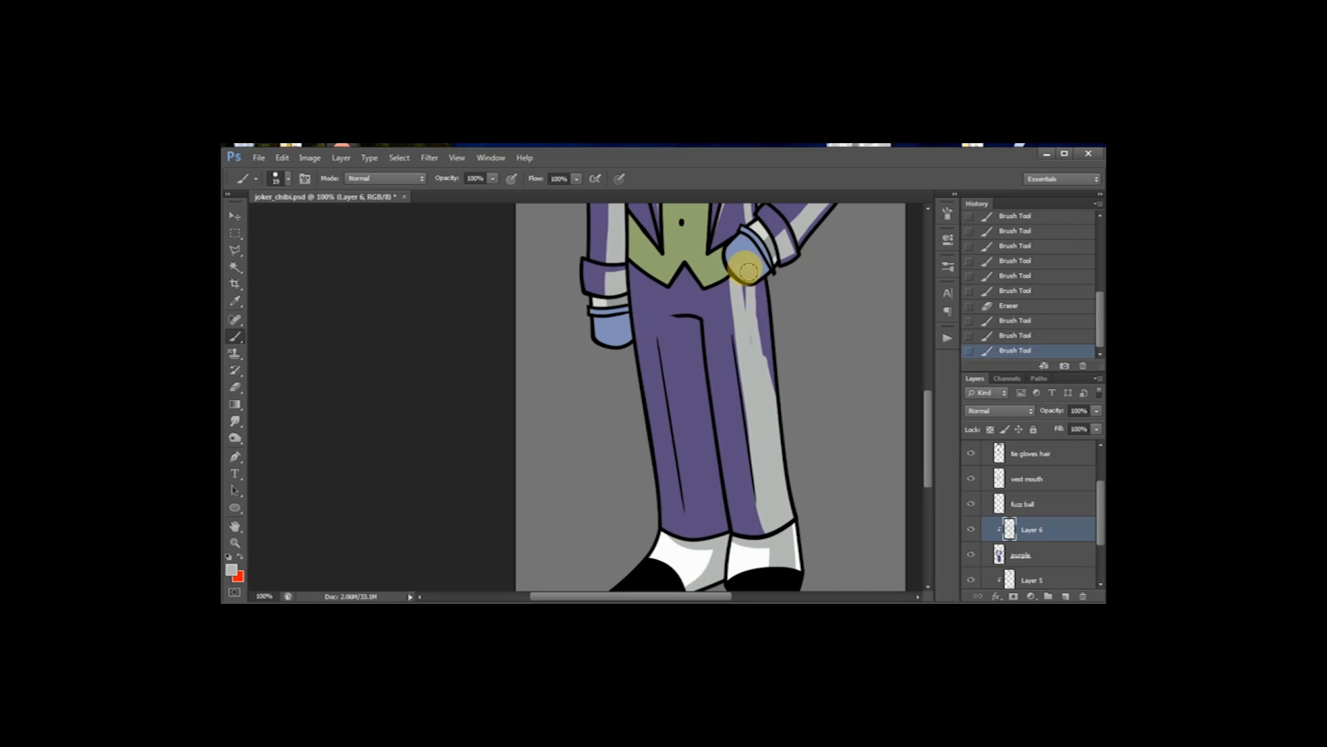
left_click_drag(767, 394, 764, 308)
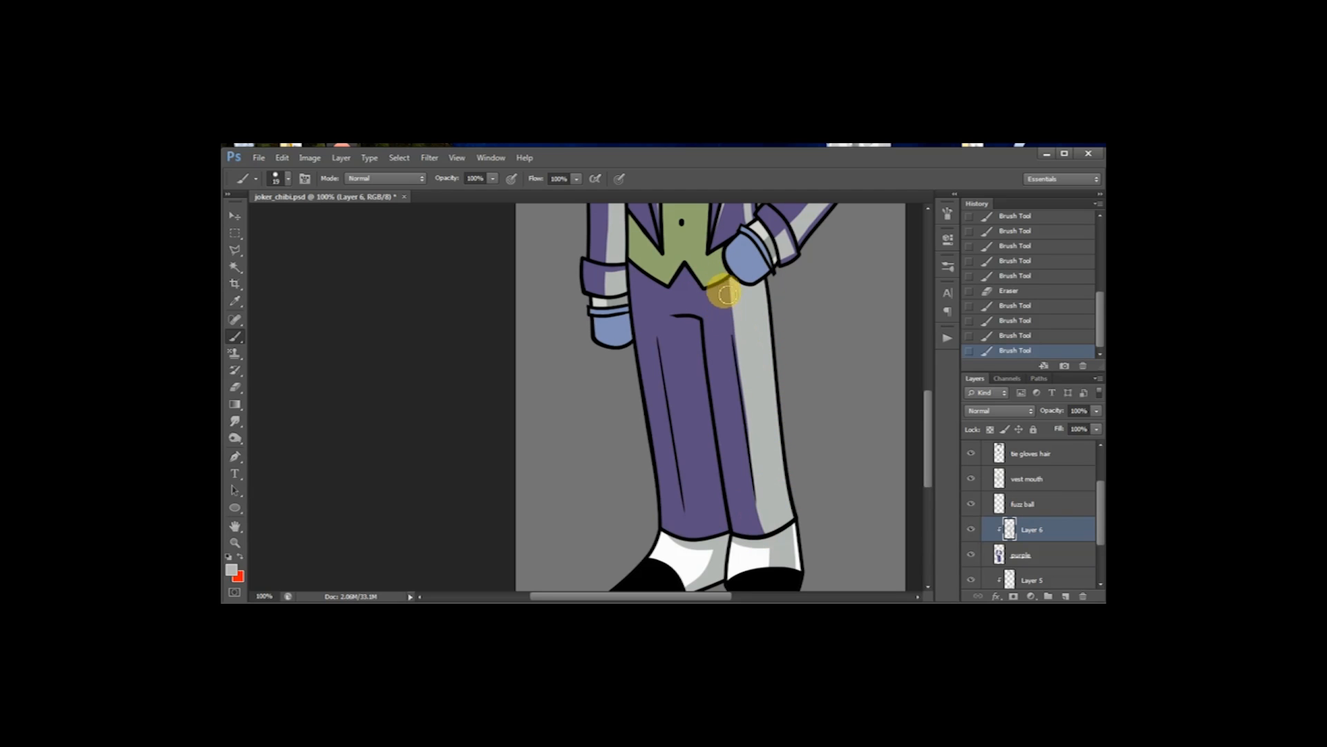
mouse_move(773, 503)
left_mouse_down()
mouse_move(731, 282)
mouse_move(759, 484)
left_mouse_up()
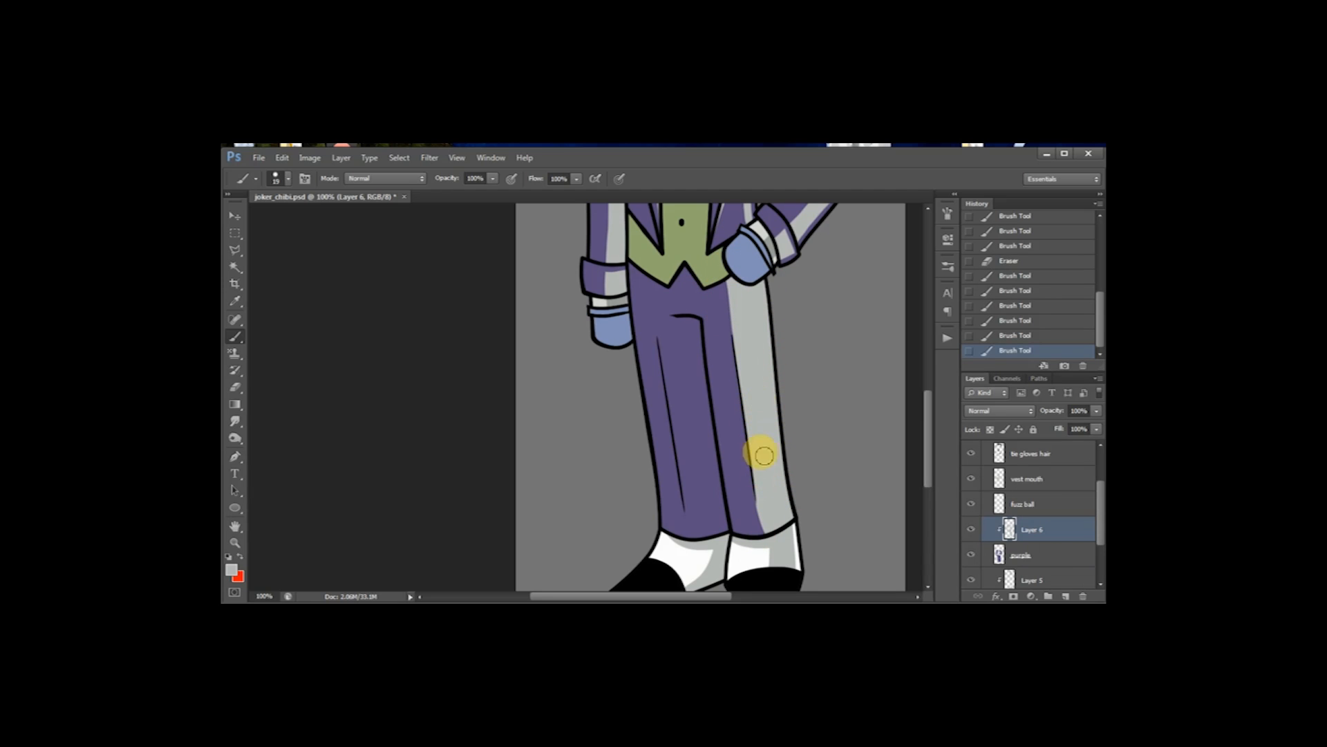
key("e")
mouse_move(757, 502)
left_mouse_down()
mouse_move(775, 563)
mouse_move(751, 492)
mouse_move(765, 578)
left_mouse_up()
key("ctrl+z")
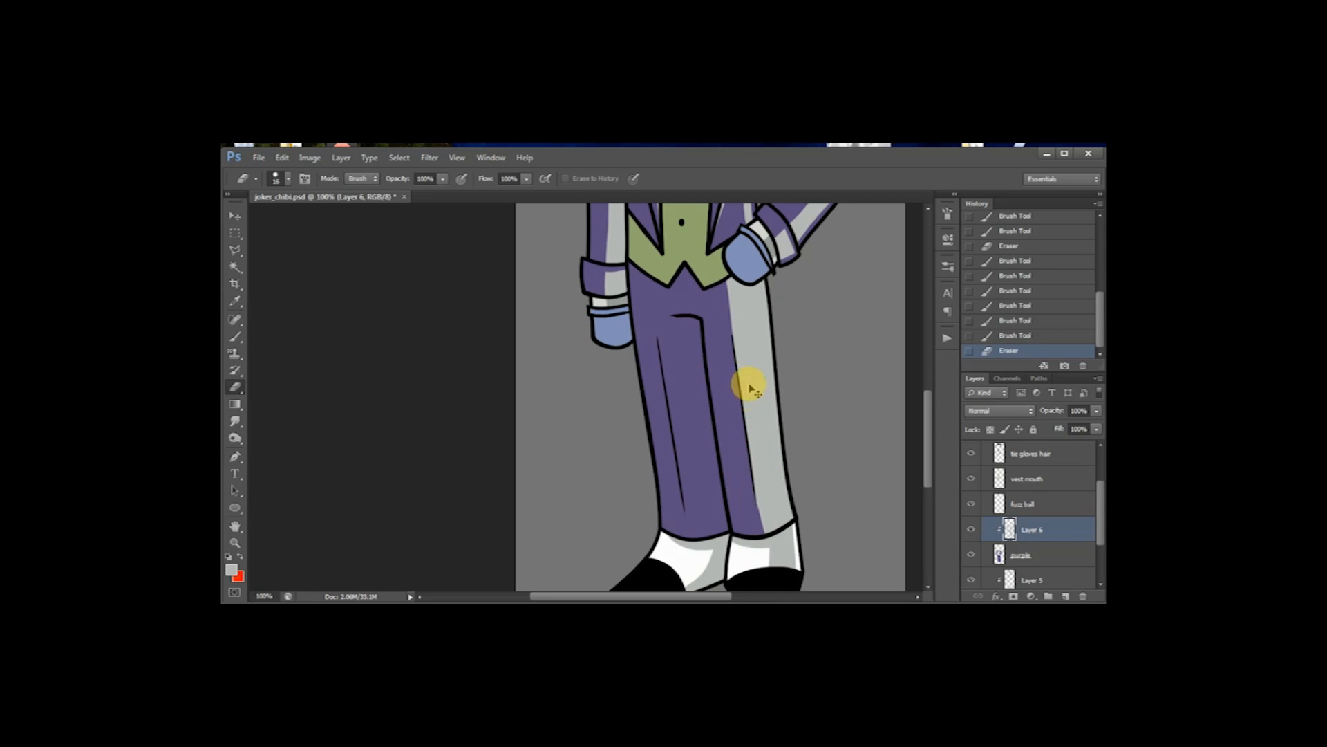
Step: Select a narrow strip along the outer edge of the shaded trouser leg with the Polygonal Lasso and cut its grey shading away
key("l")
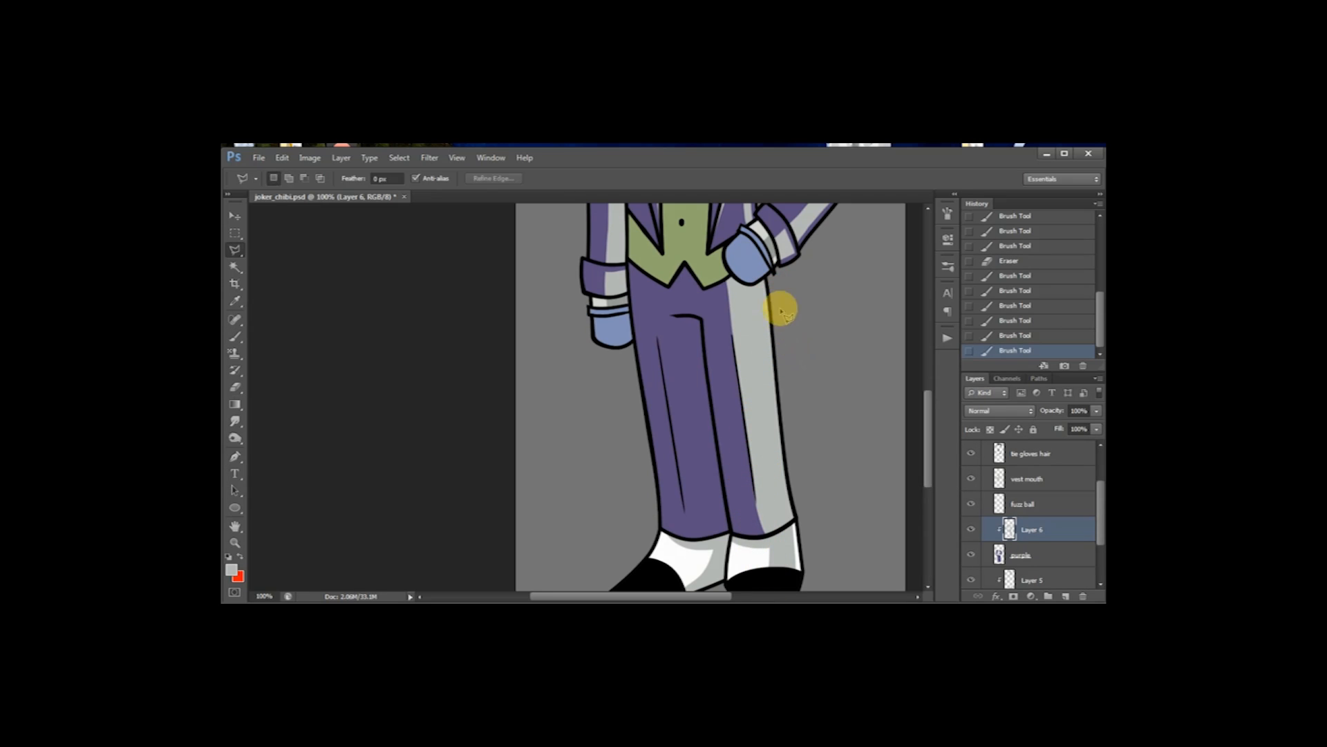
left_click(760, 280)
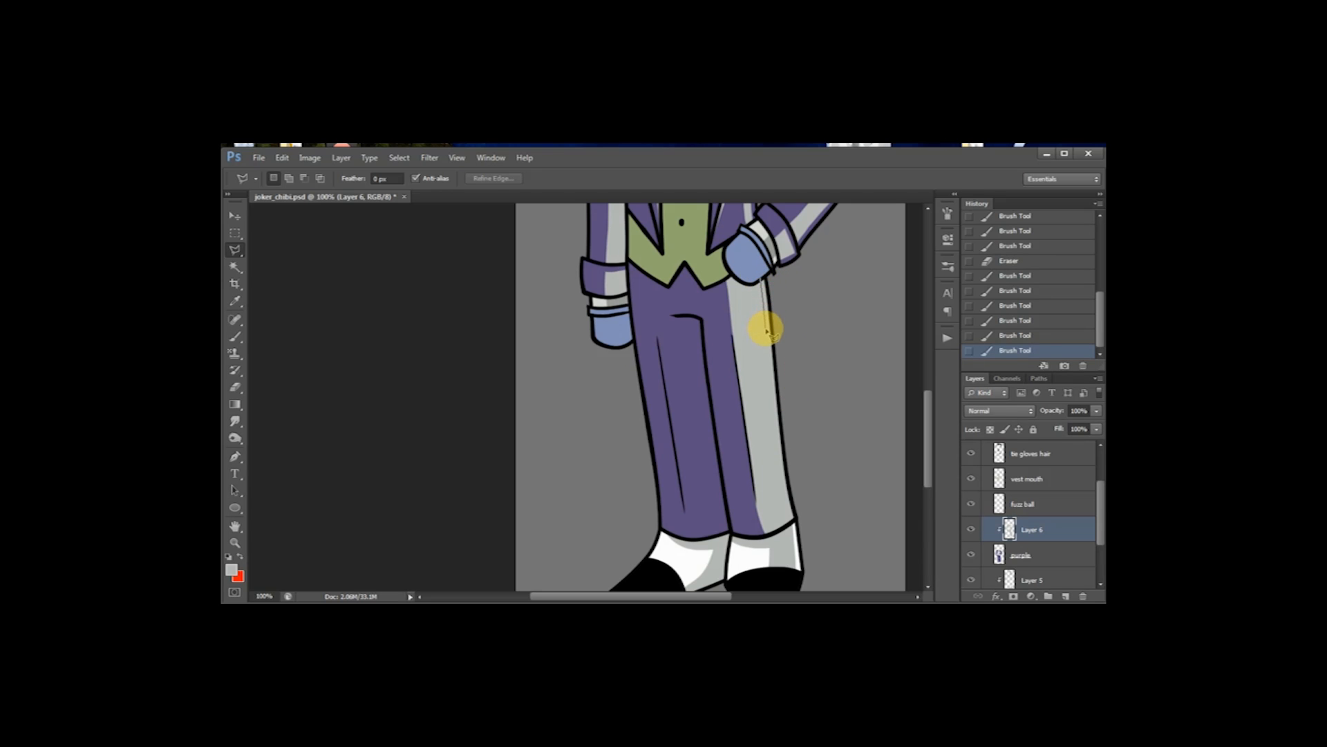
left_click(770, 373)
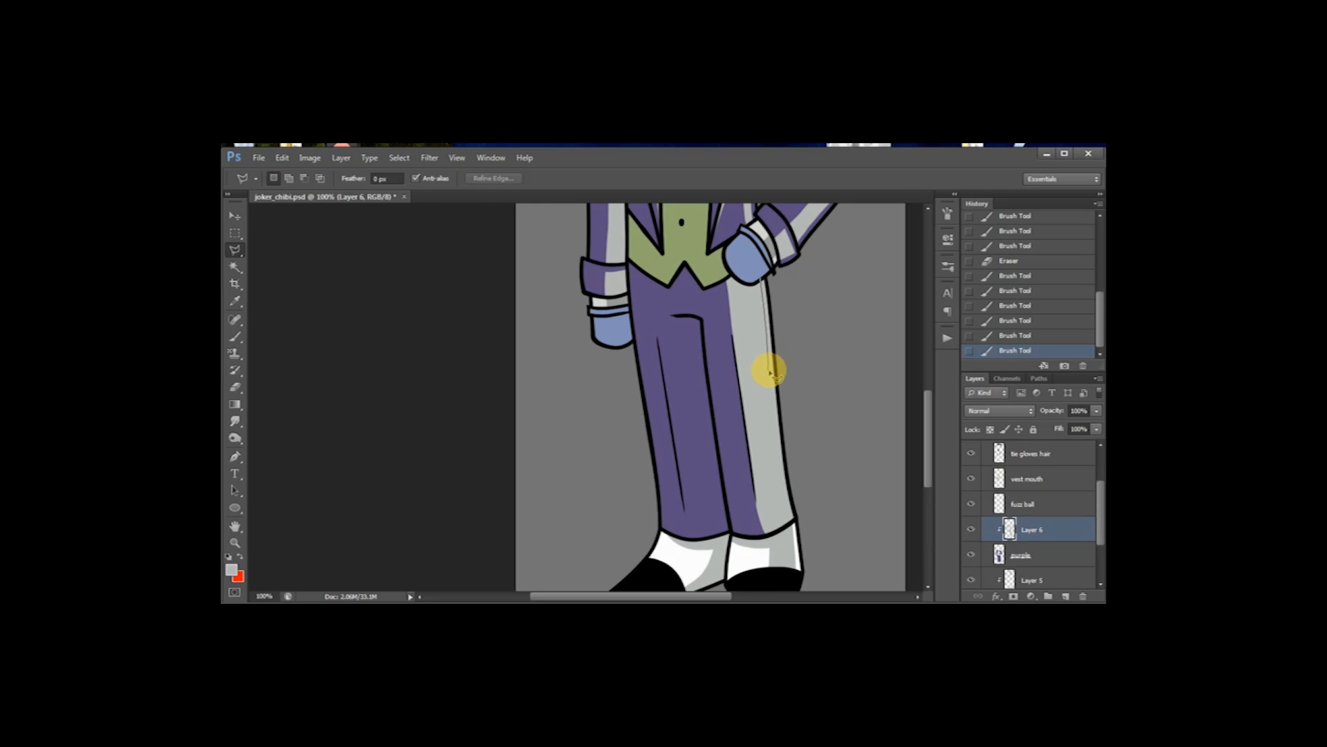
left_click(773, 406)
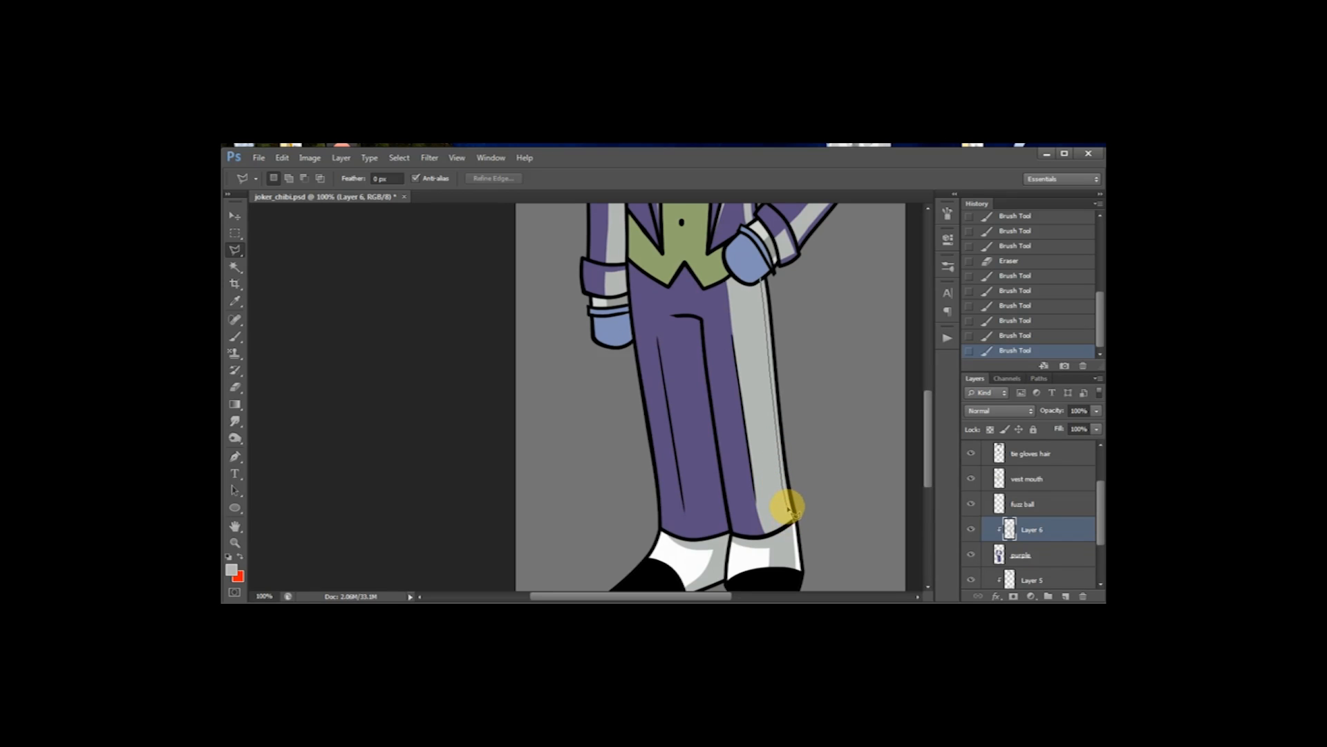
left_click(793, 521)
left_click(819, 513)
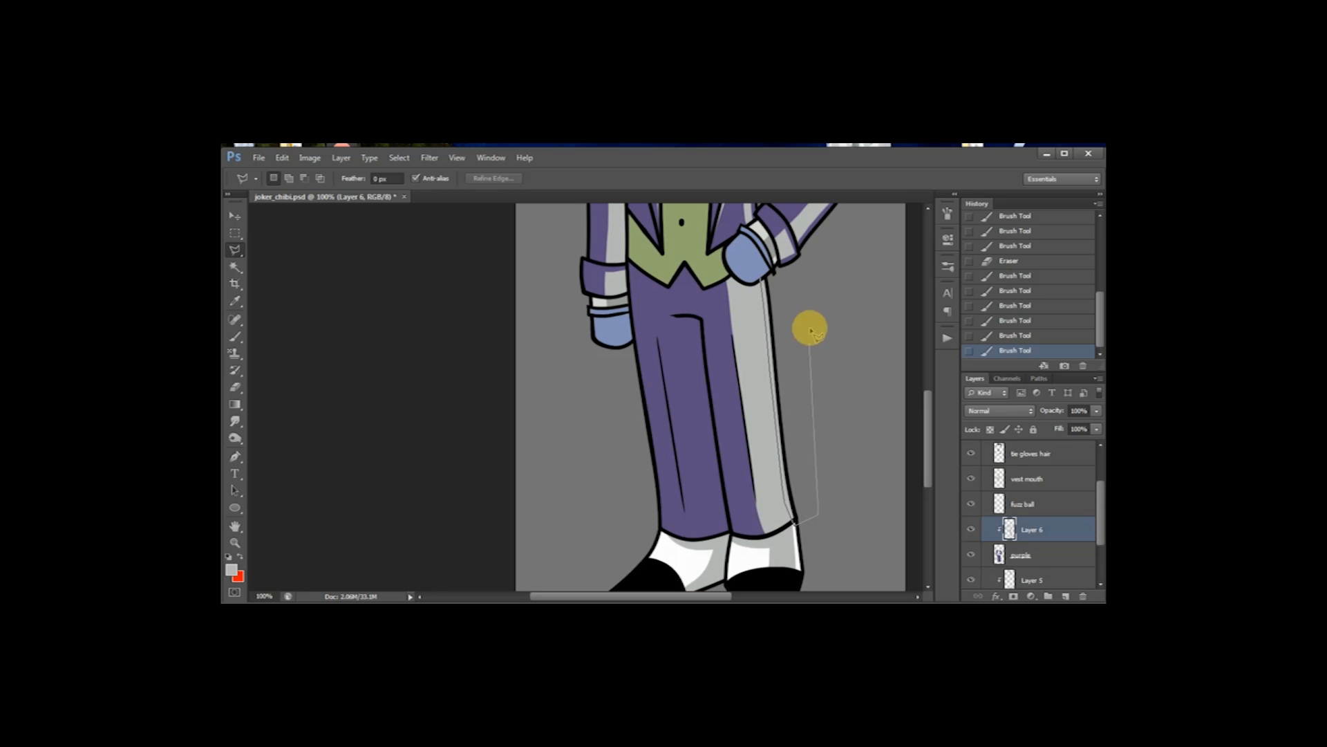
left_click(802, 280)
left_click(766, 279)
key("ctrl+x")
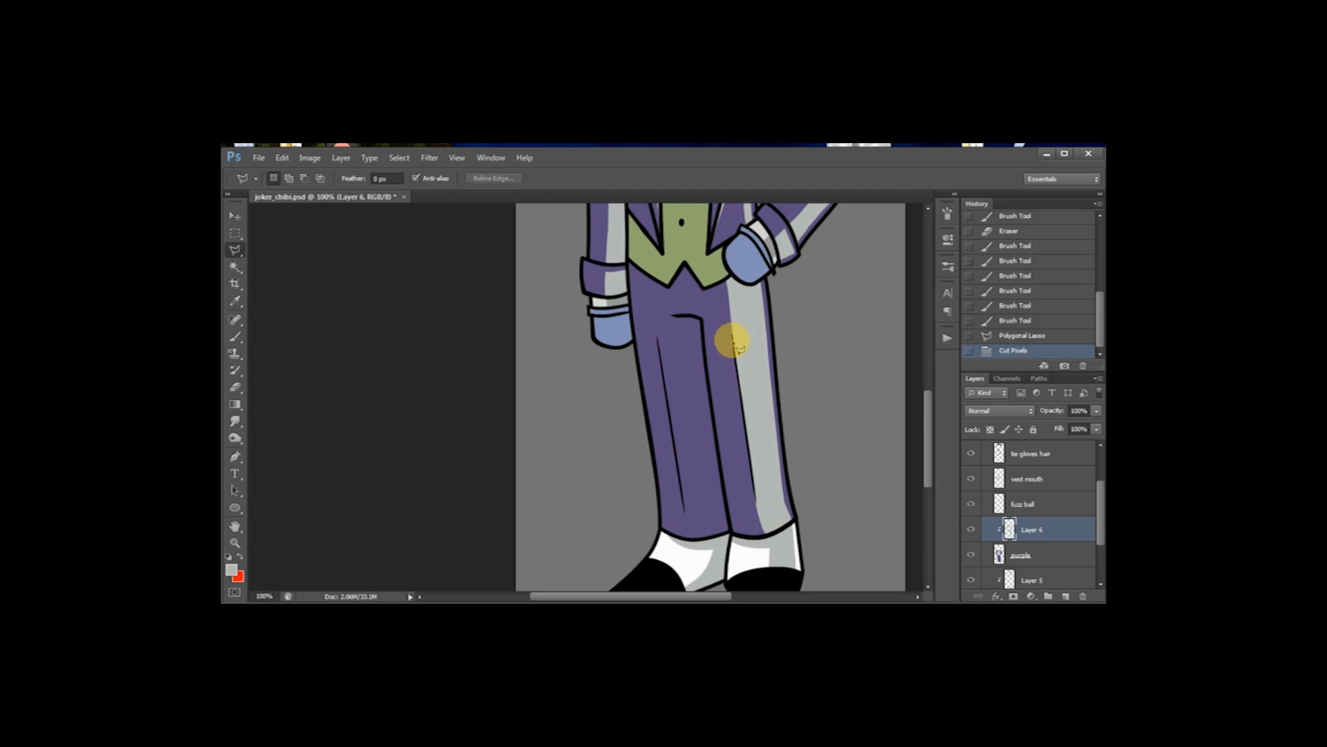
Step: Shade the inner half of the other trouser leg in grey, from the crotch line down to the hem
key("b")
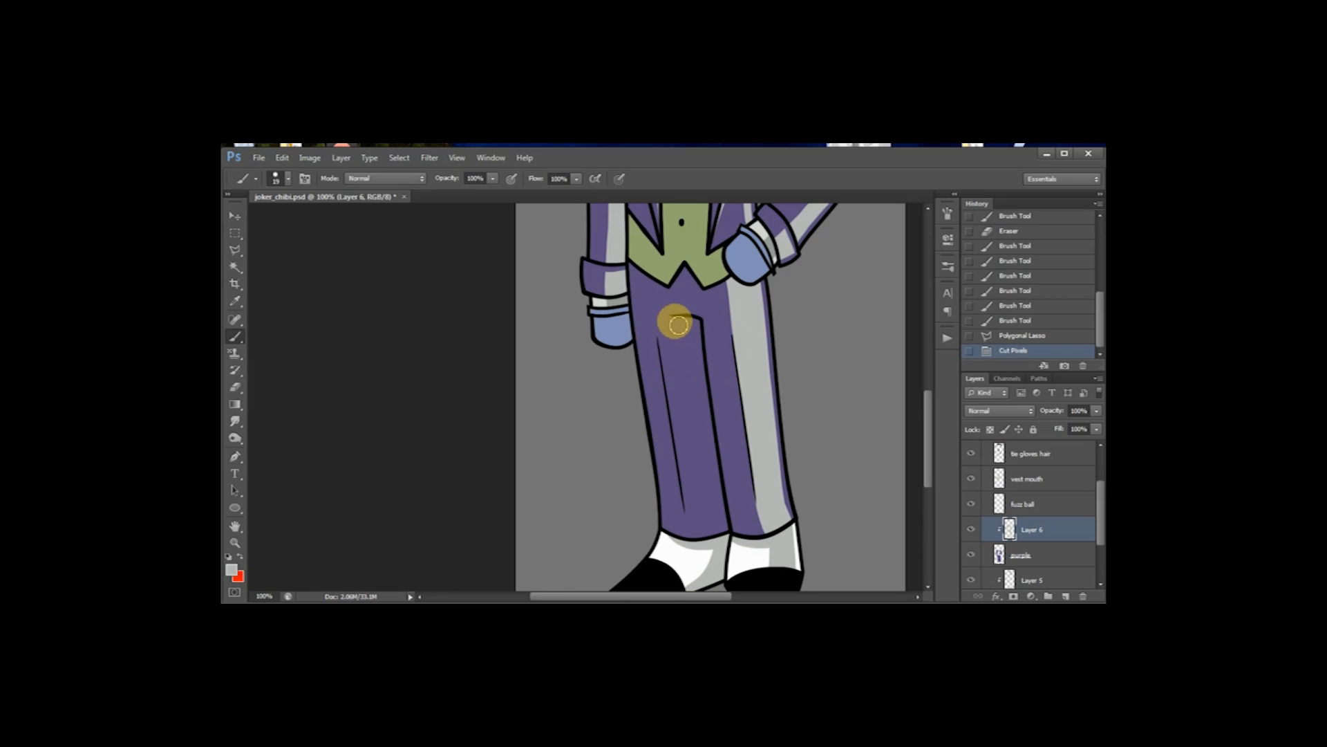
left_click_drag(681, 318, 709, 553)
left_click_drag(684, 325, 726, 560)
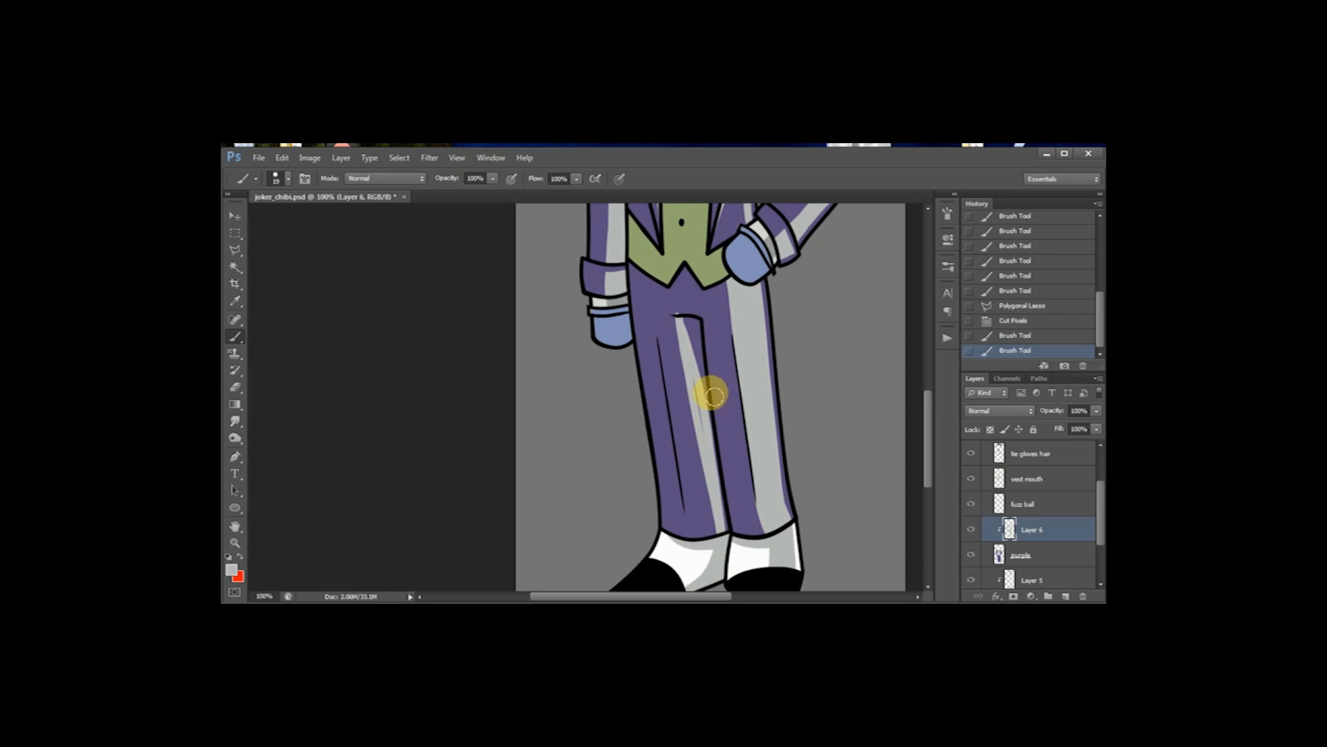
left_click_drag(702, 332, 716, 505)
left_click_drag(691, 320, 712, 524)
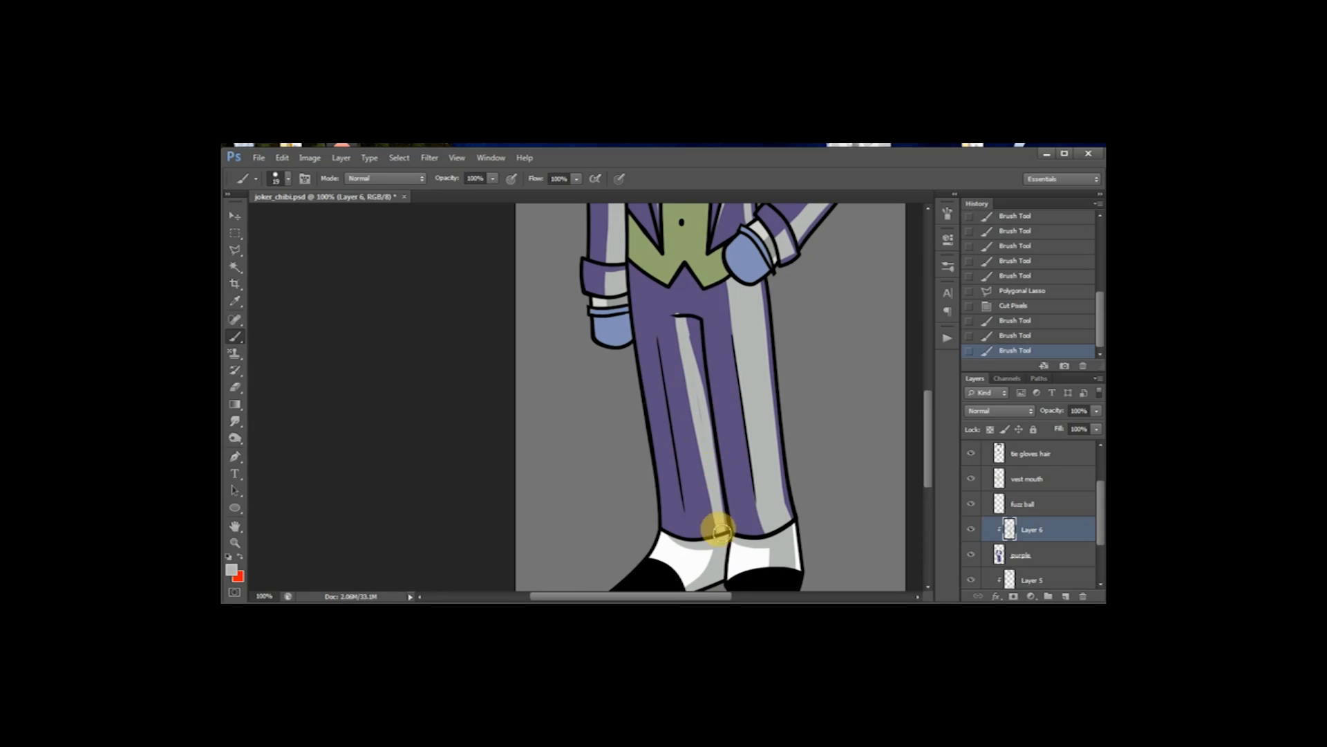
left_click_drag(691, 324, 720, 554)
left_click_drag(699, 318, 712, 533)
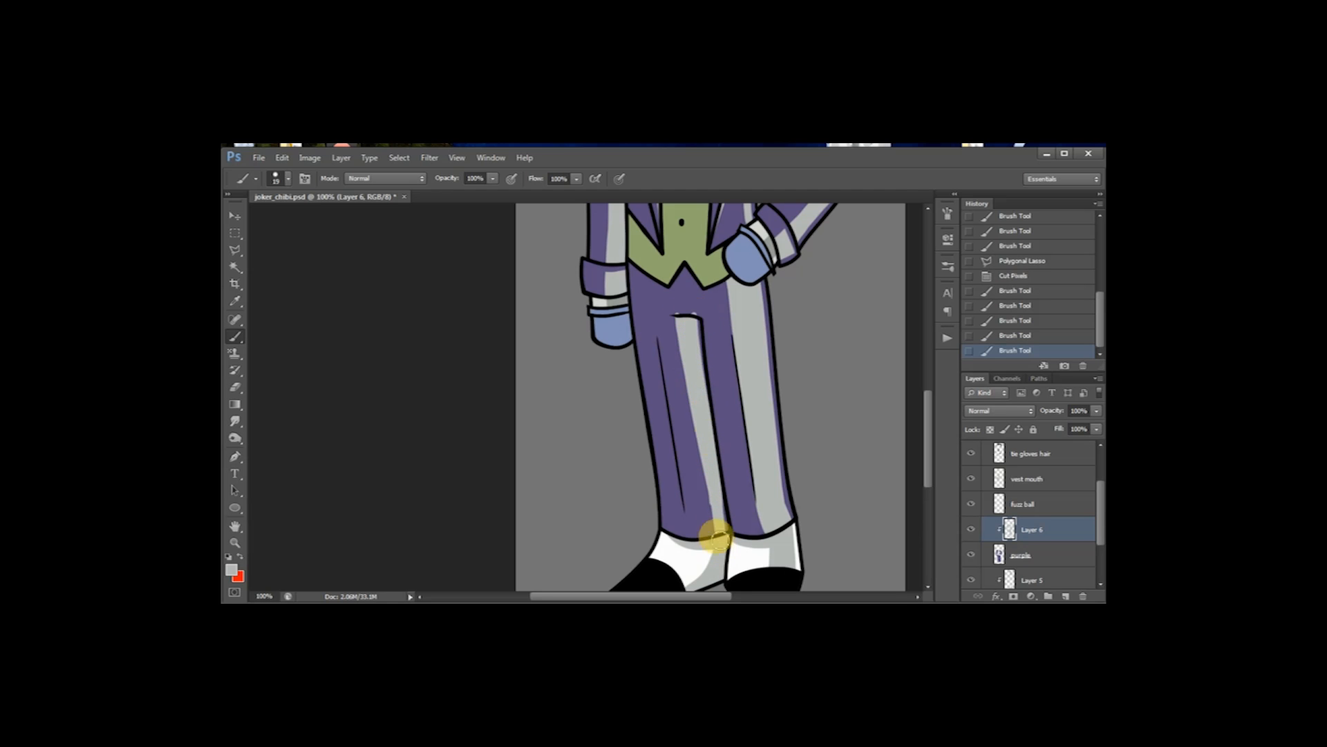
left_click_drag(702, 322, 719, 525)
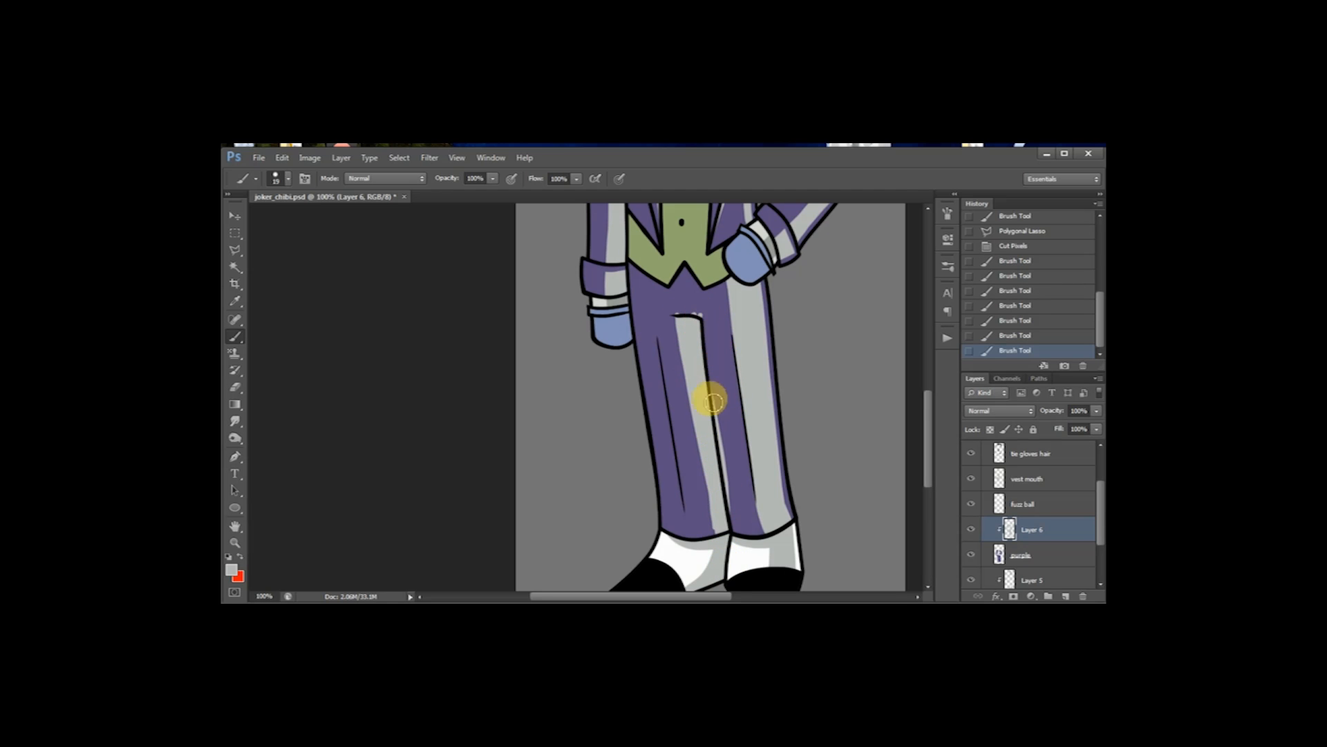
left_click_drag(678, 309, 716, 532)
left_click_drag(703, 443, 717, 523)
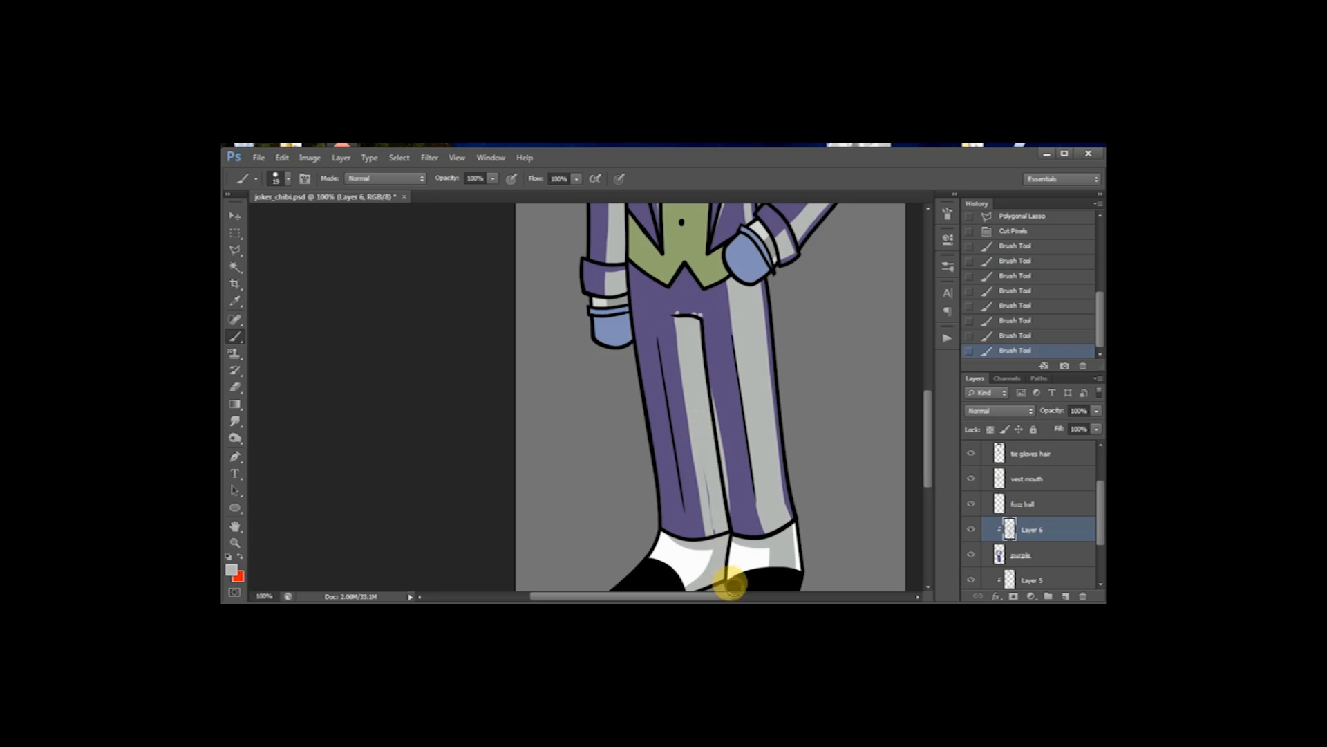
Step: Erase the grey spilling above the crotch line and across the line between the two trouser legs
key("e")
left_click_drag(675, 304, 715, 320)
left_click_drag(712, 367, 734, 529)
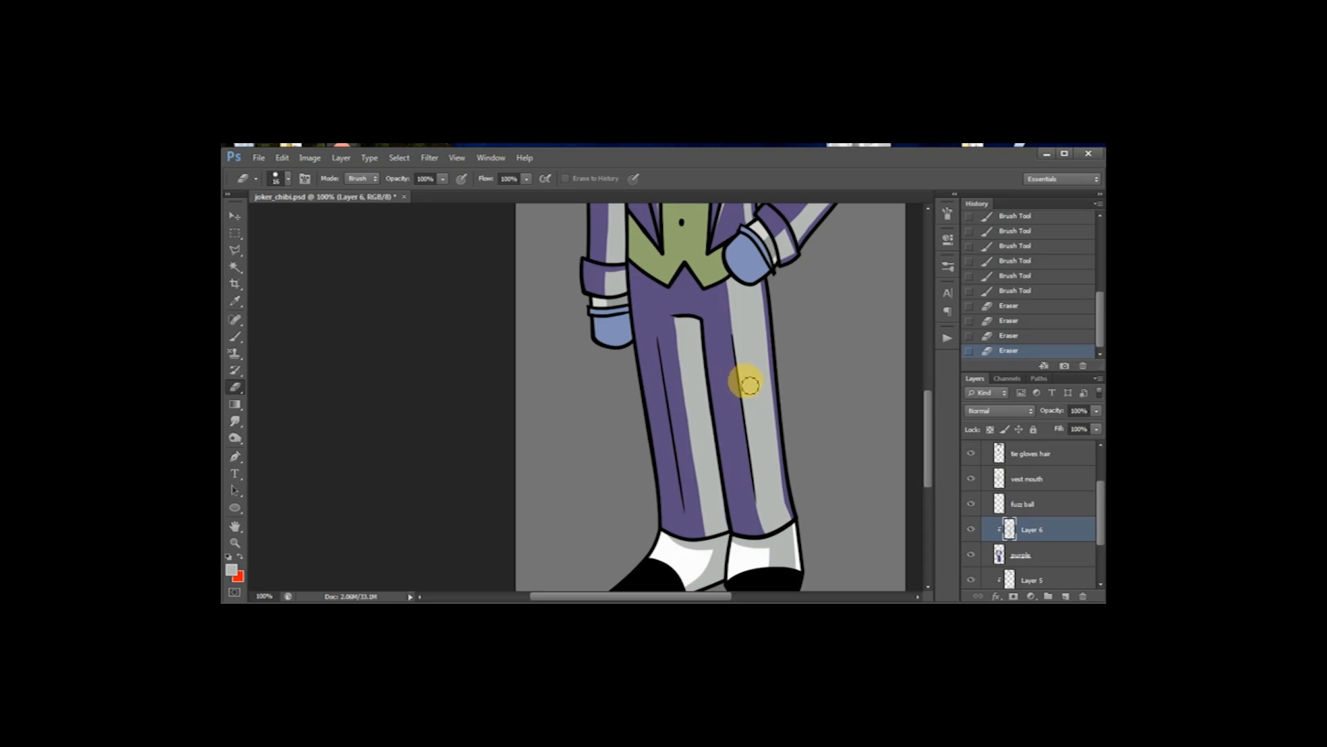
Step: Try freehand brush strokes in several directions on a new layer beside the legs, undoing each one
key("b")
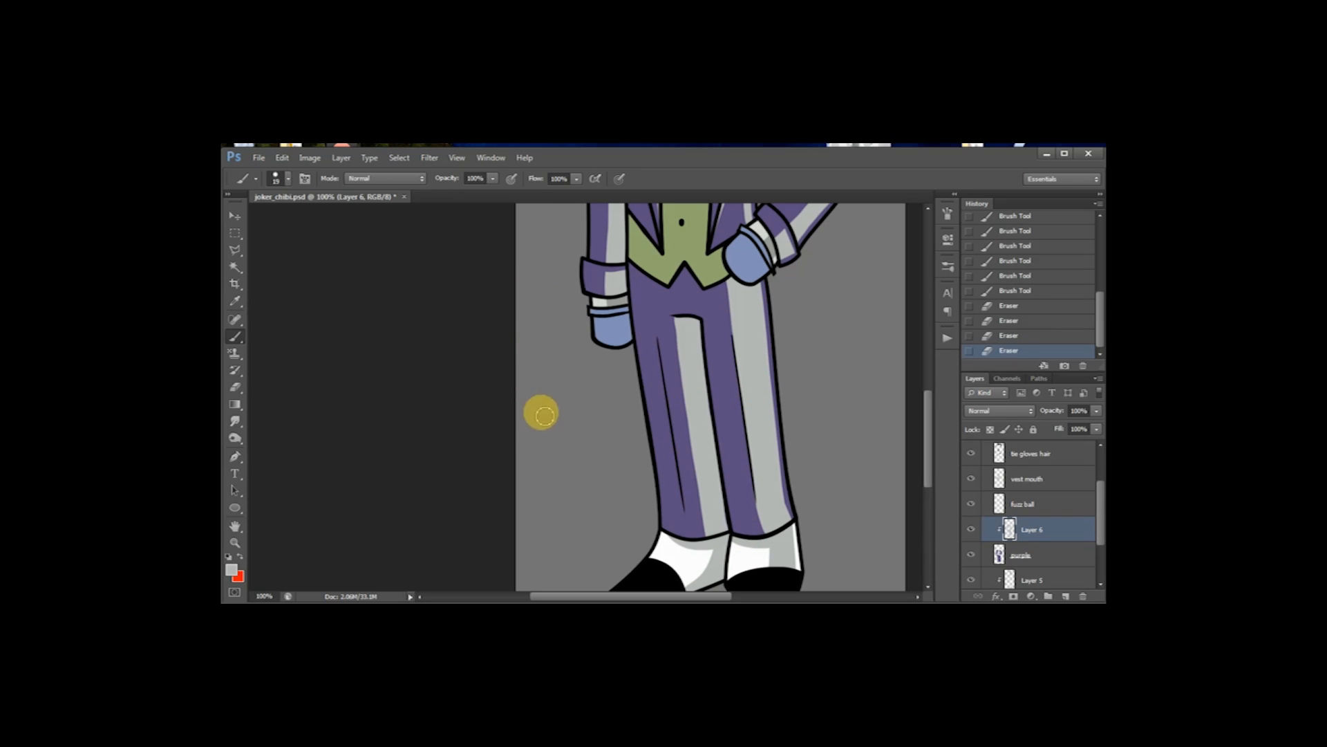
left_click(553, 490)
left_click(1066, 596)
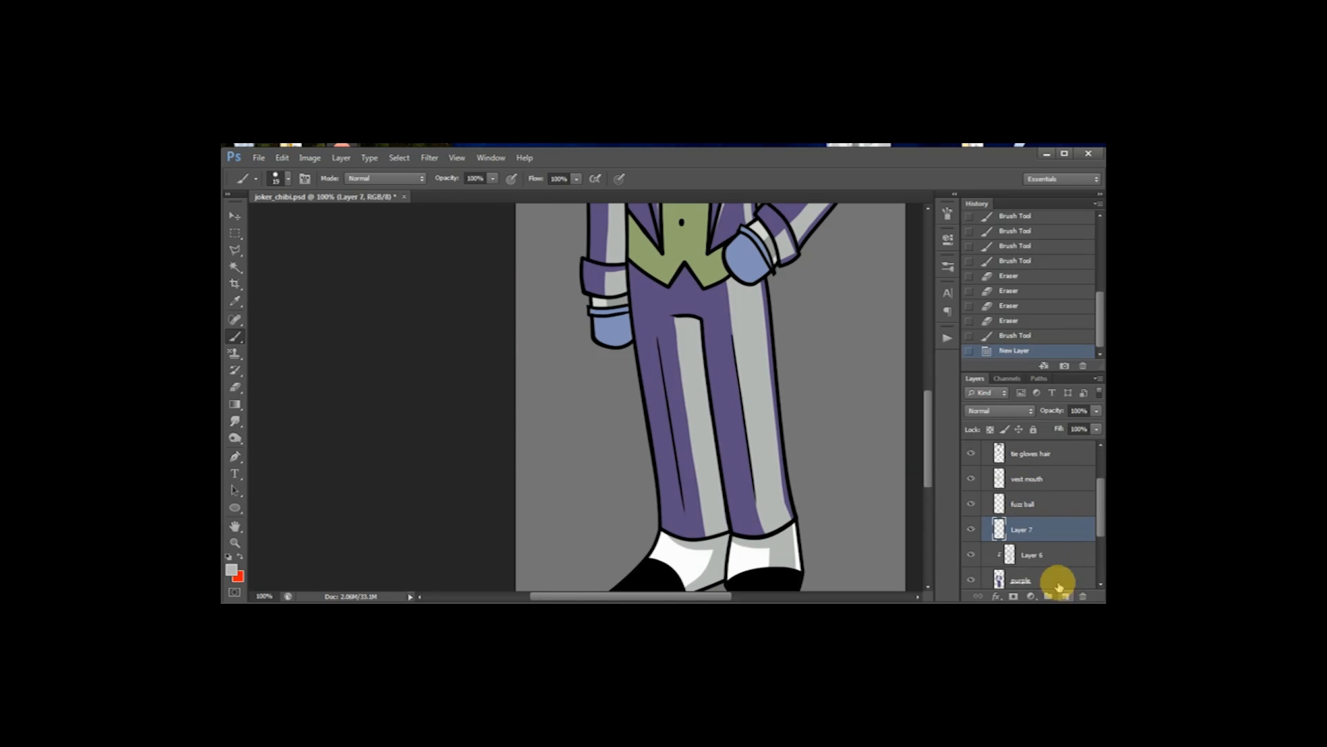
left_click_drag(548, 275, 549, 544)
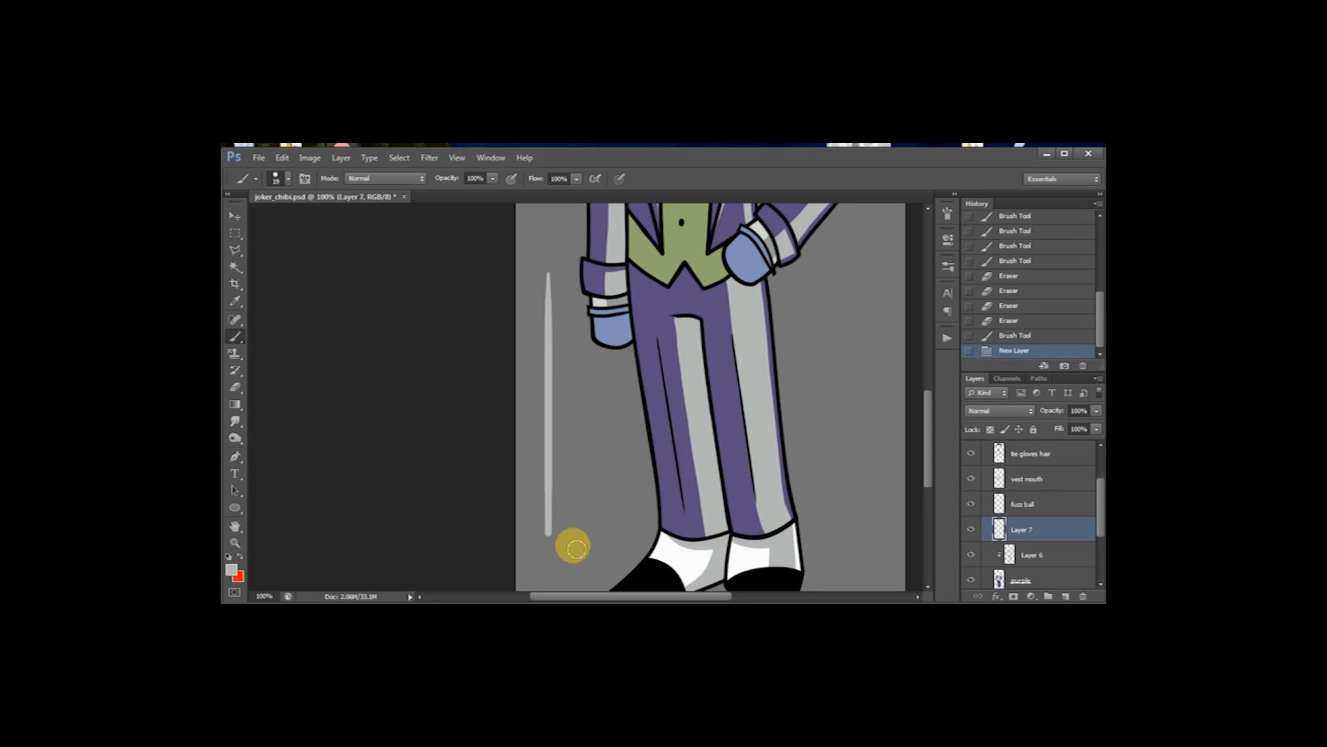
key("ctrl+z")
left_click_drag(512, 392, 714, 392)
key("ctrl+z")
left_click_drag(528, 465, 699, 313)
key("ctrl+z")
mouse_move(529, 486)
left_mouse_down()
mouse_move(690, 306)
mouse_move(603, 394)
left_mouse_up()
key("ctrl+z")
mouse_move(529, 469)
left_mouse_down()
mouse_move(680, 345)
mouse_move(667, 358)
left_mouse_up()
key("ctrl+z")
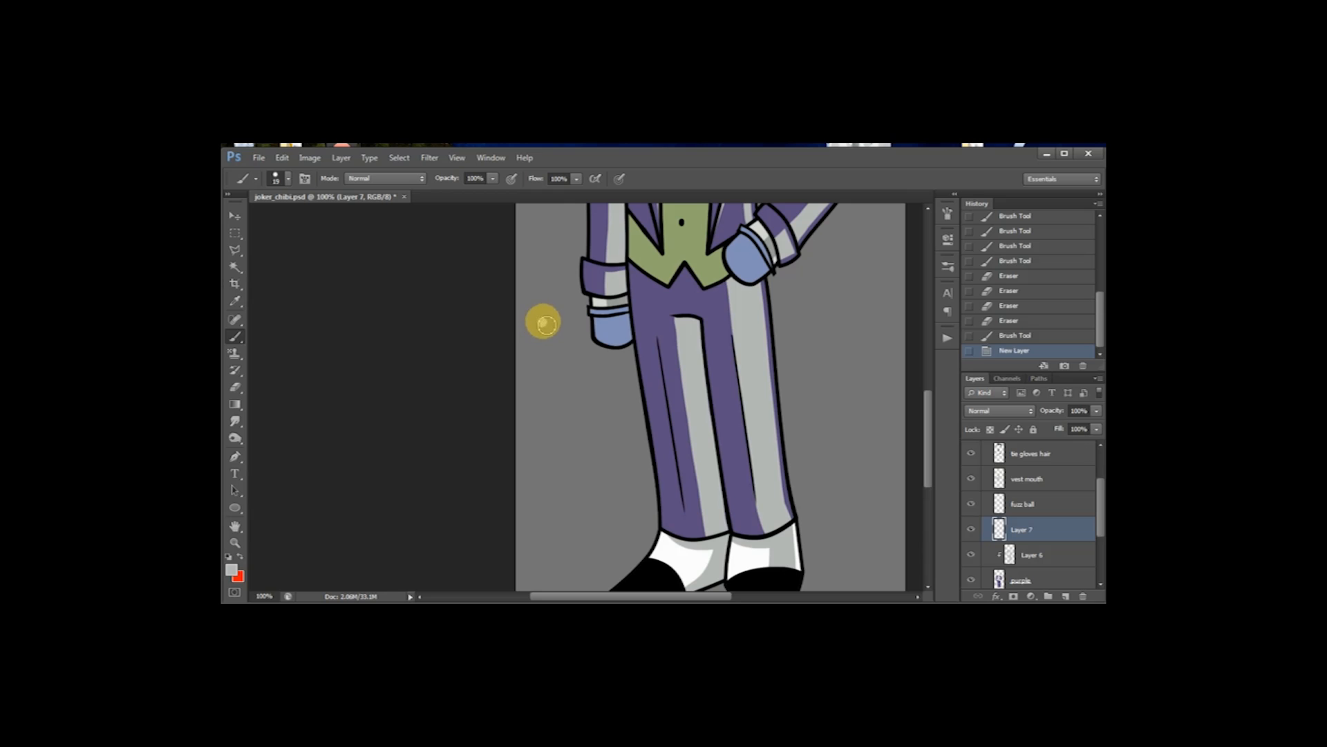
Step: Paint a straight test line beside the legs and revert the history to before the new layer
left_click(543, 323)
left_click(561, 511, "shift")
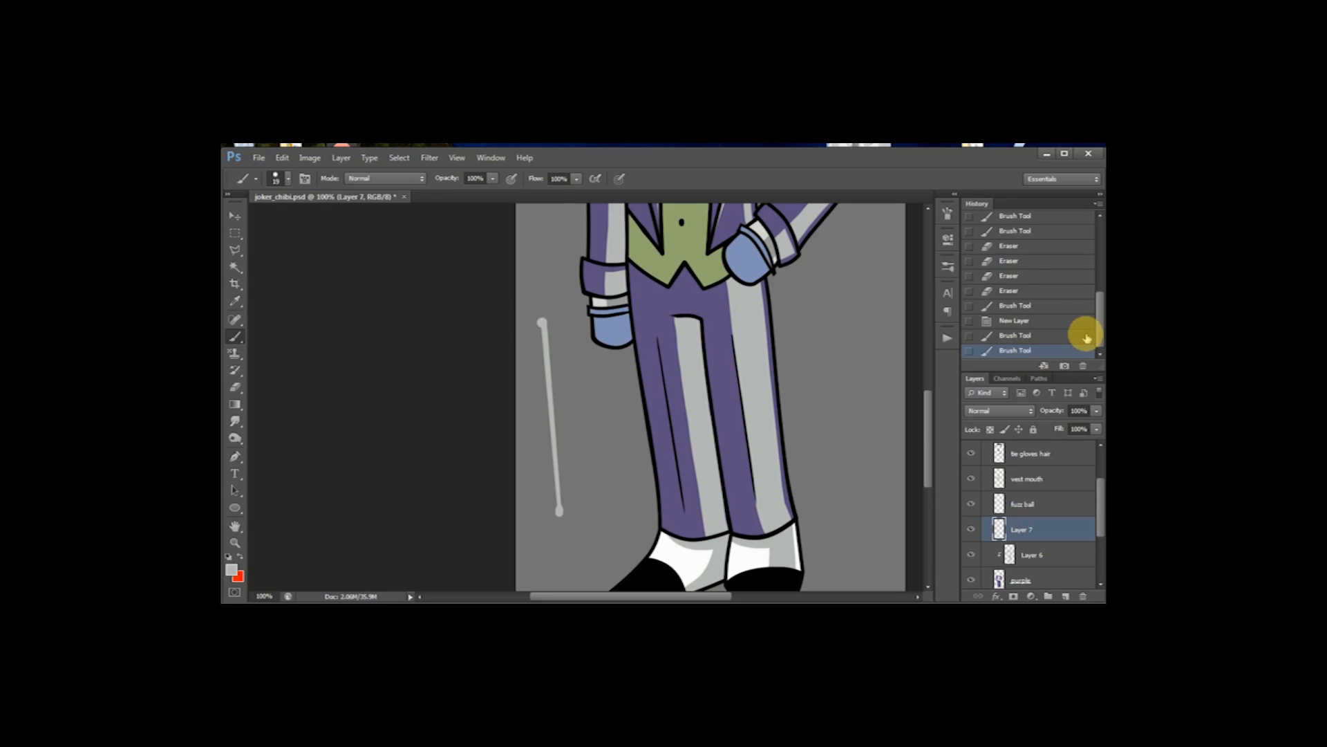
left_click(1042, 325)
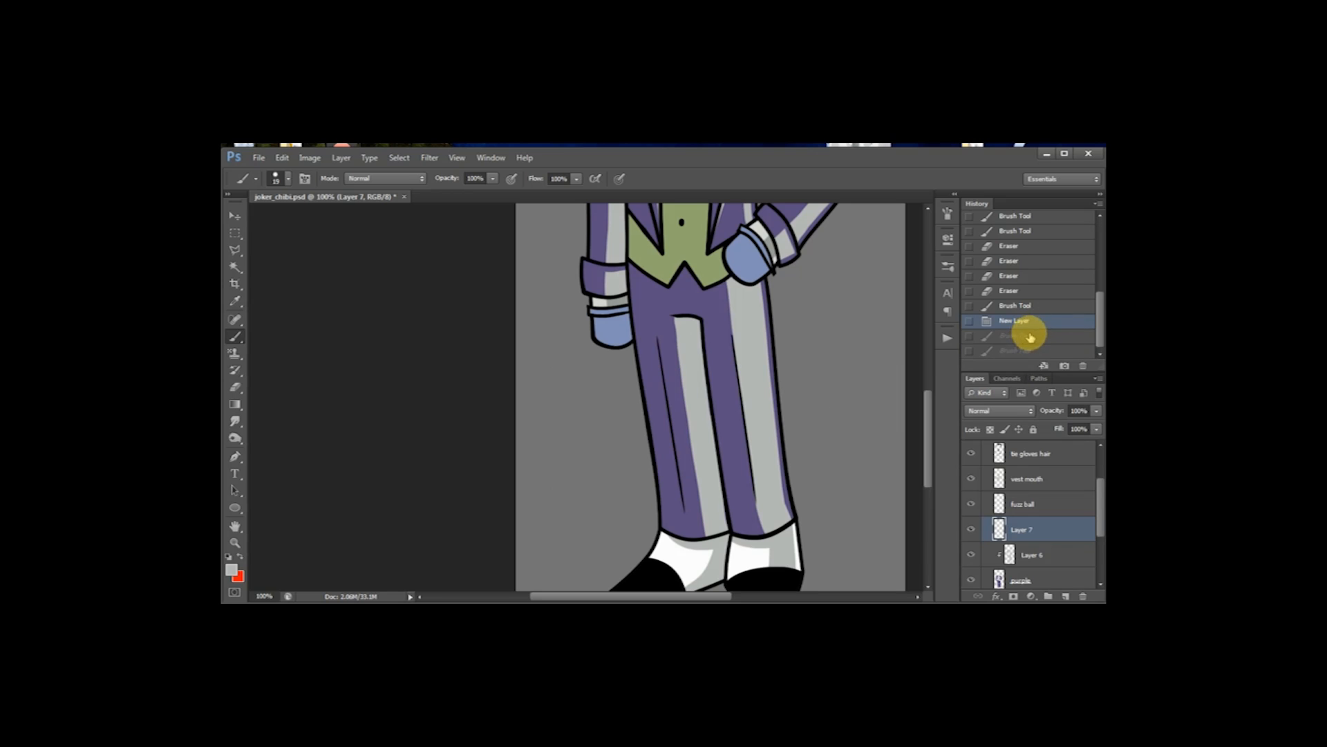
left_click(1029, 306)
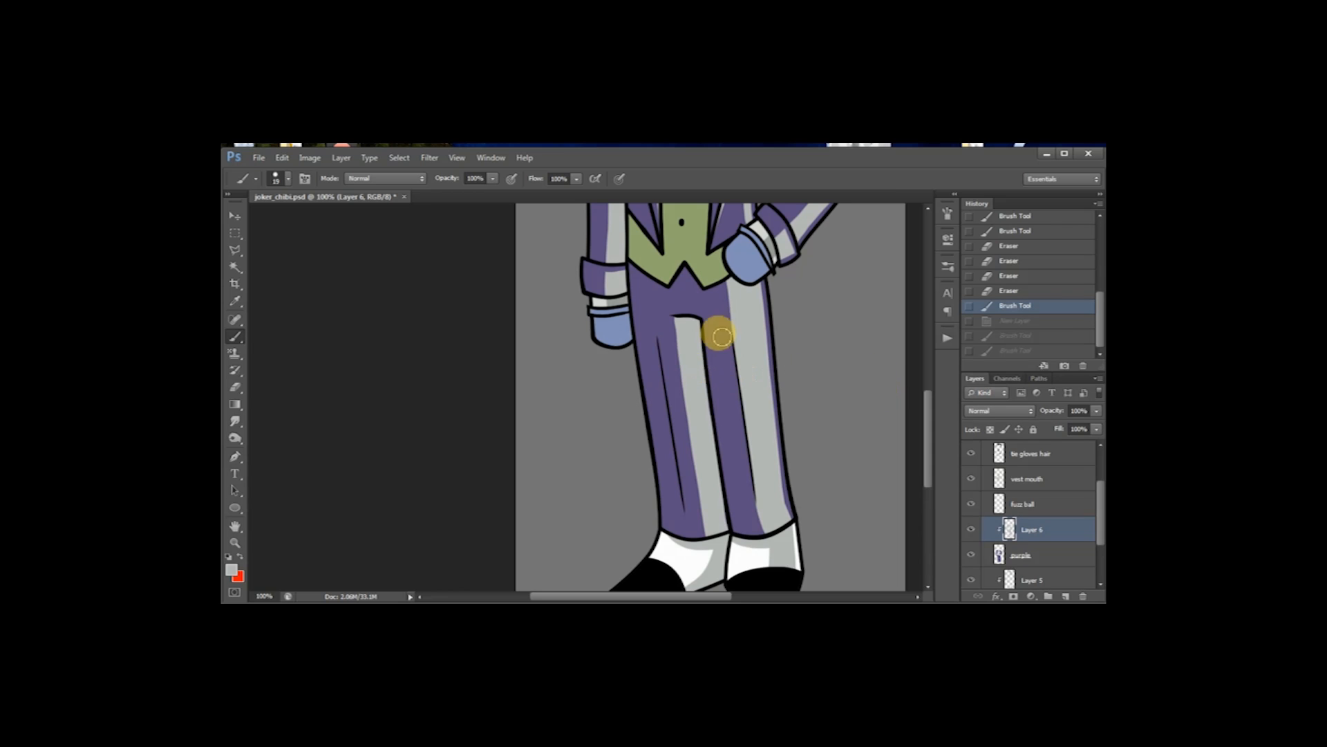
mouse_move(711, 305)
left_mouse_down()
mouse_move(713, 438)
mouse_move(777, 405)
mouse_move(763, 419)
mouse_move(740, 407)
left_mouse_up()
key("ctrl+z")
key("ctrl+z")
key("ctrl+z")
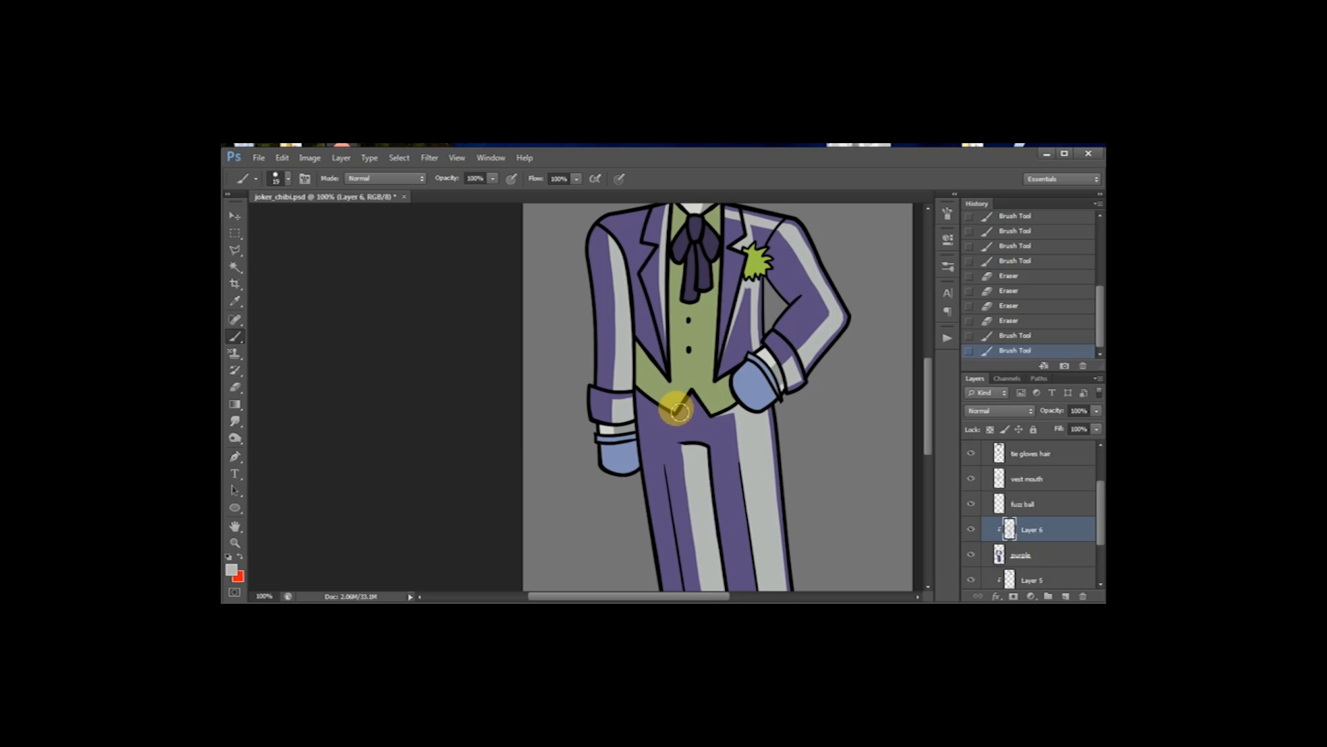
Step: Paint thin grey shading on the trousers along the vest's pointed lower edge and trim it with the eraser
key("e")
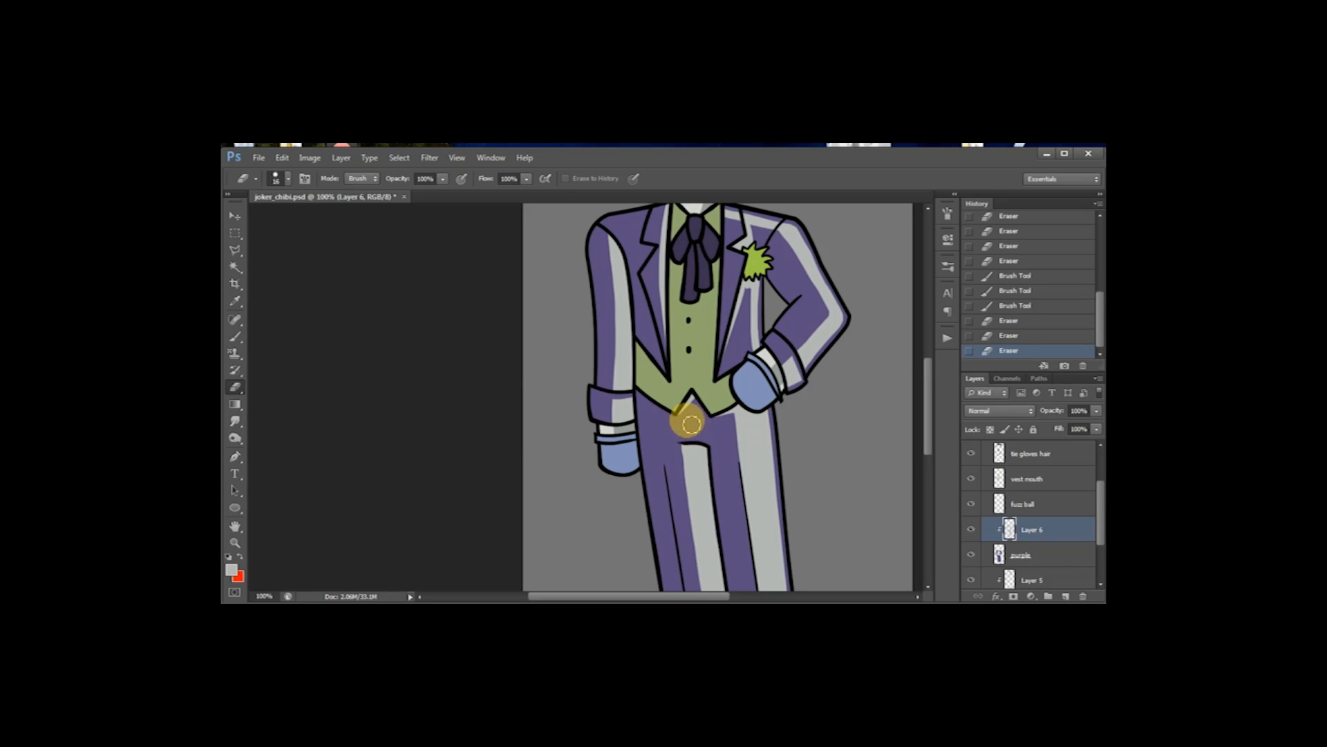
key("b")
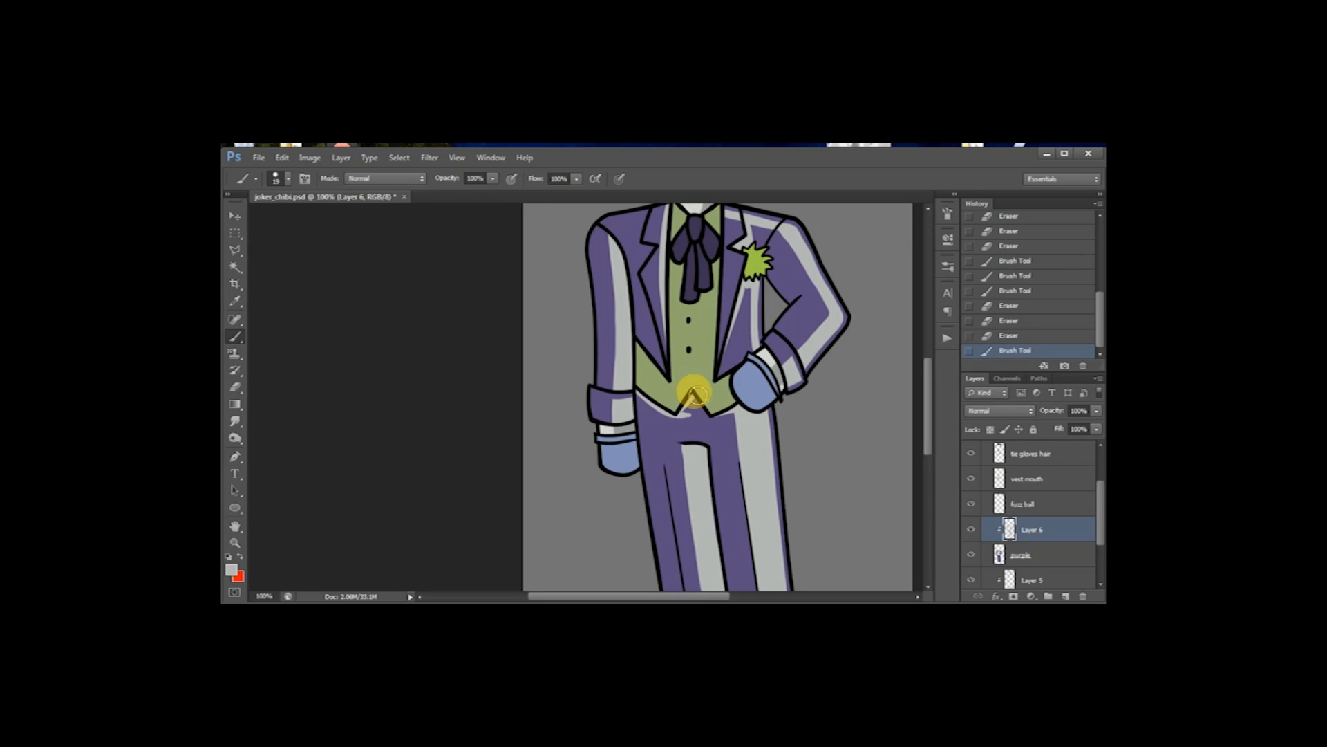
key("e")
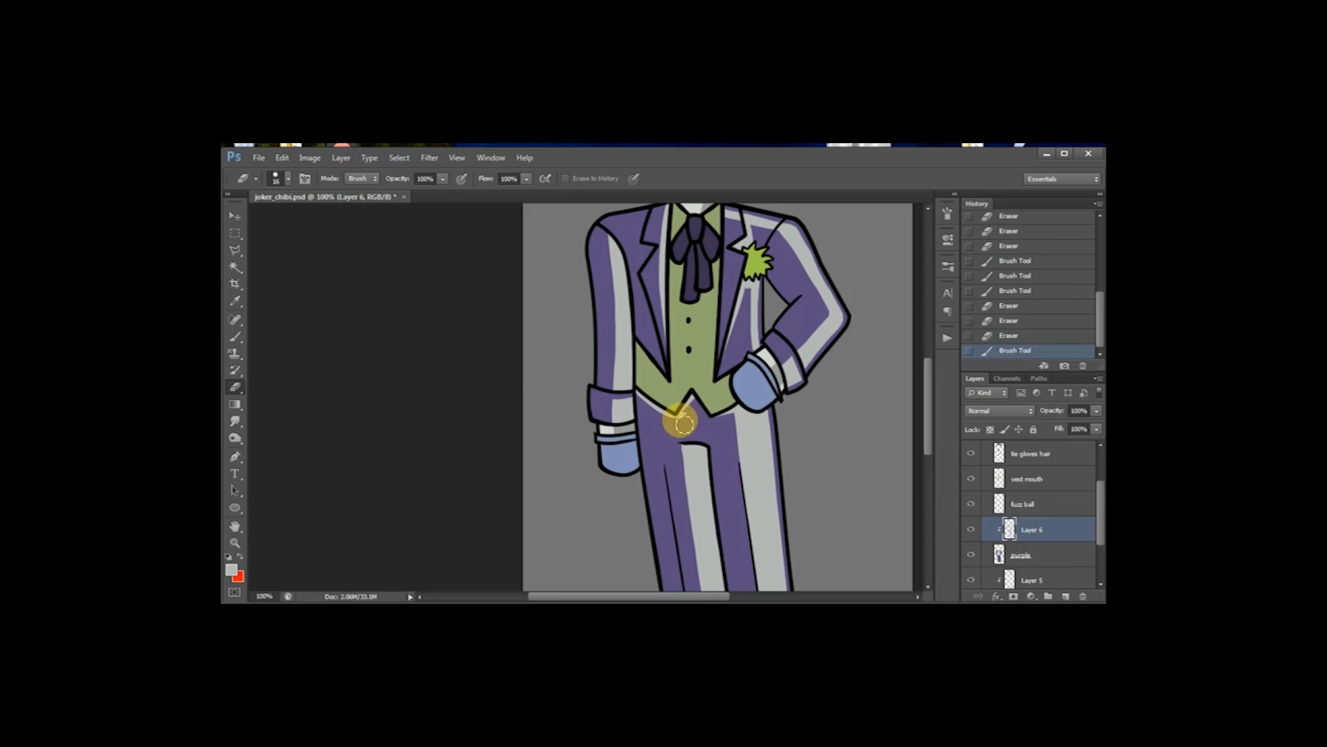
left_click_drag(701, 409, 692, 422)
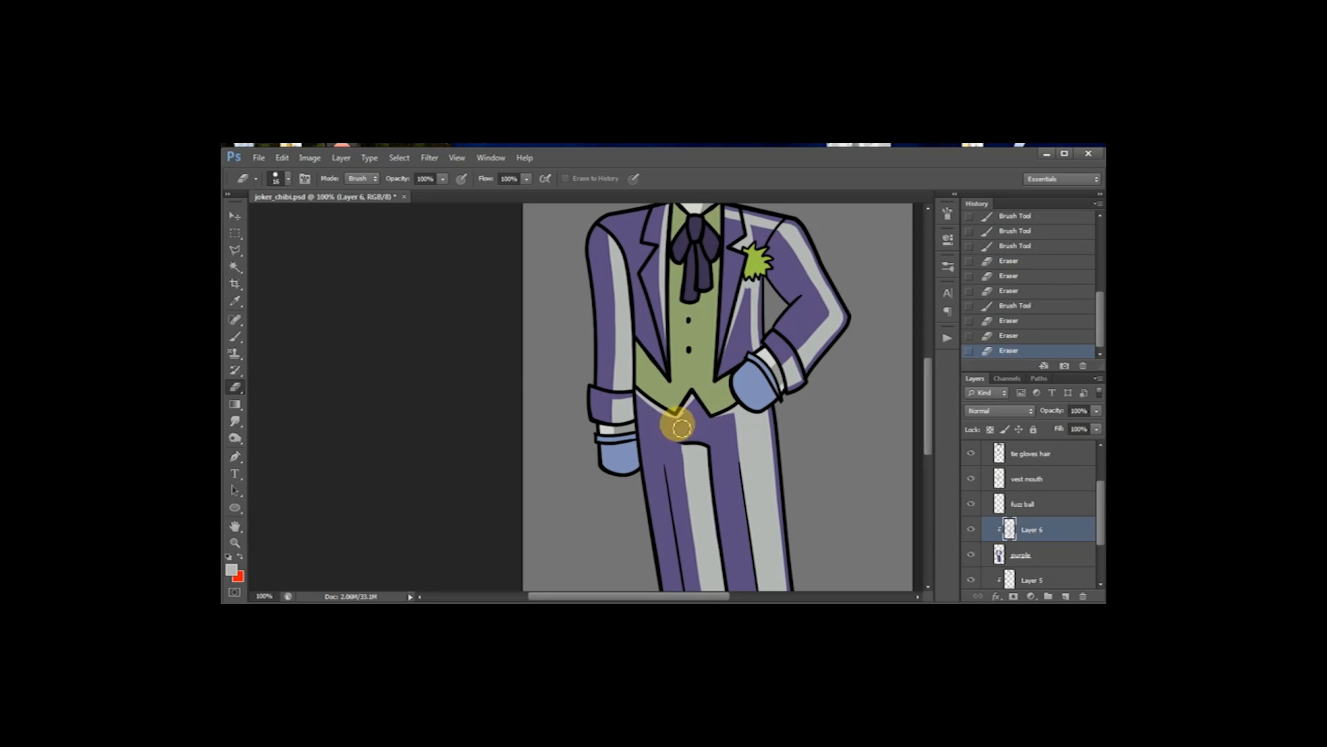
key("b")
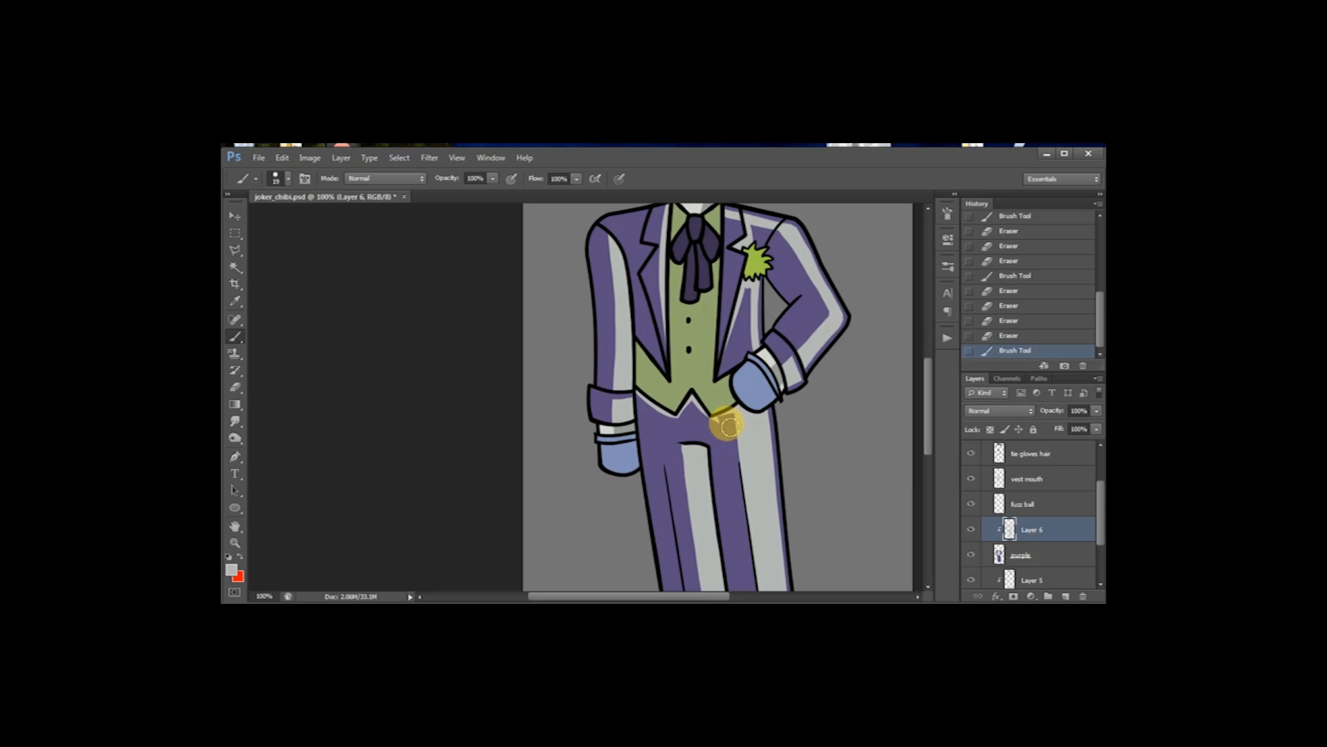
key("e")
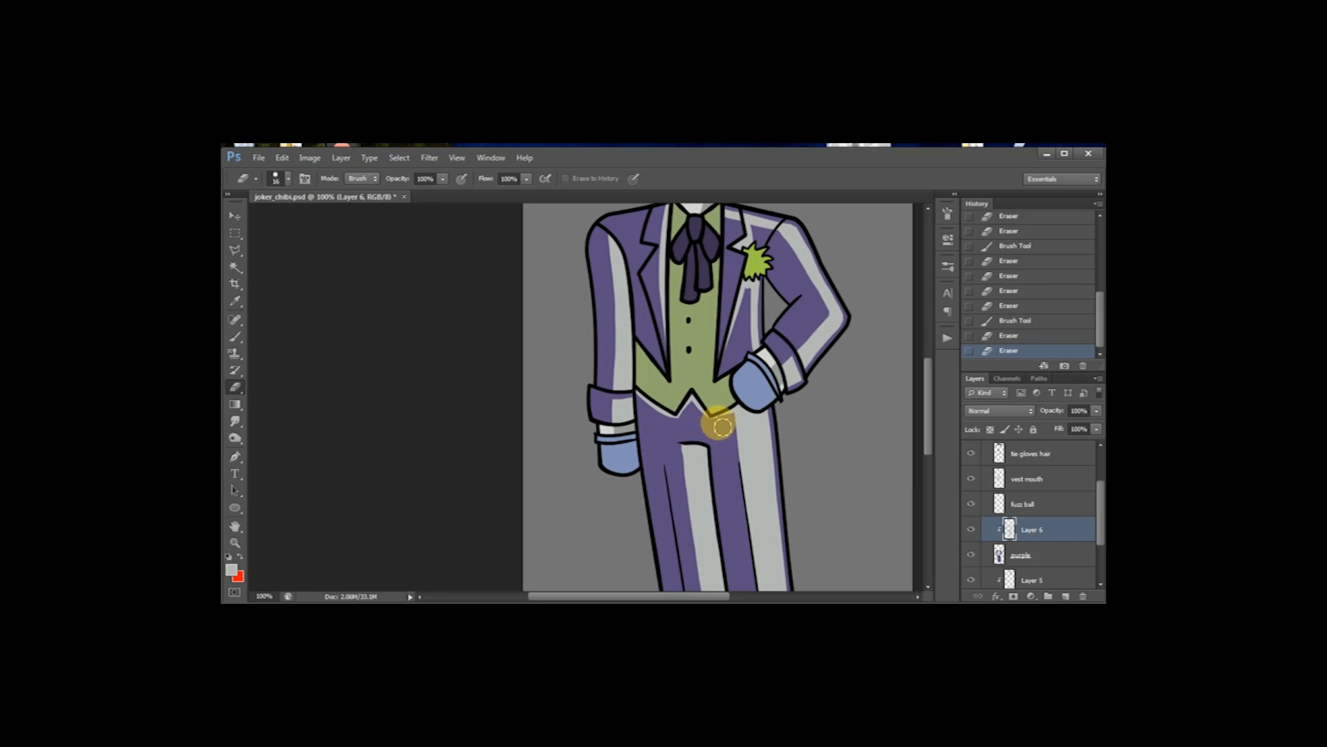
Step: Paint the remaining grey shading beside the gloved hand on the hip and along the trouser hems
key("b")
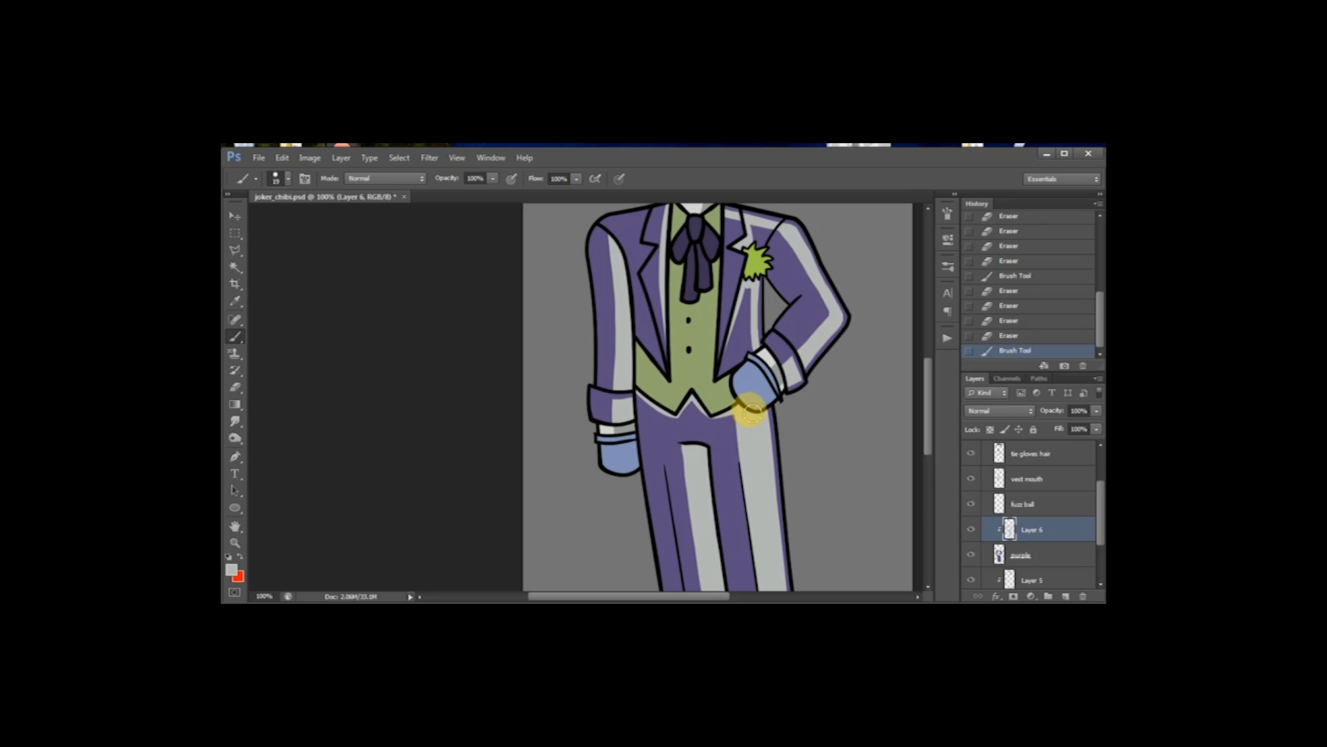
scroll(764, 443, "up", 3)
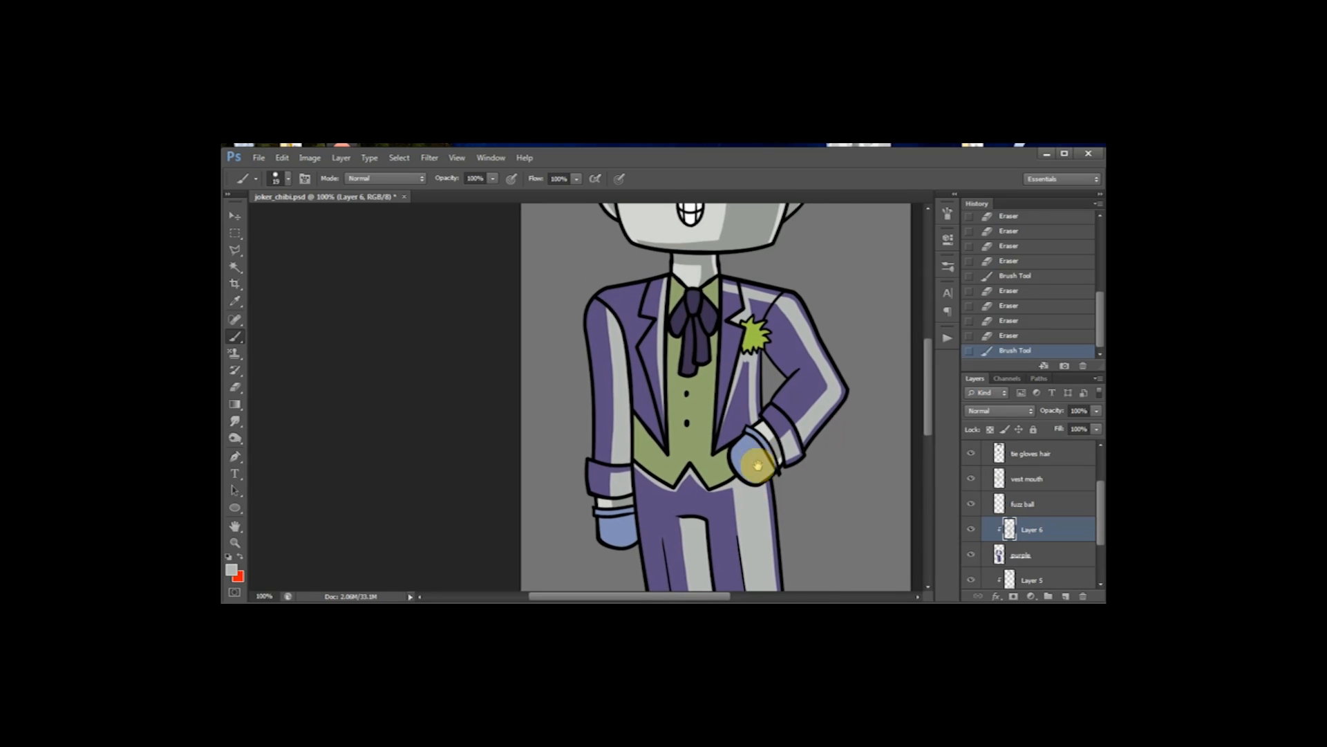
mouse_move(771, 395)
left_mouse_down()
mouse_move(758, 504)
mouse_move(768, 401)
left_mouse_up()
mouse_move(771, 469)
left_mouse_down()
mouse_move(755, 509)
mouse_move(705, 454)
mouse_move(699, 492)
left_mouse_up()
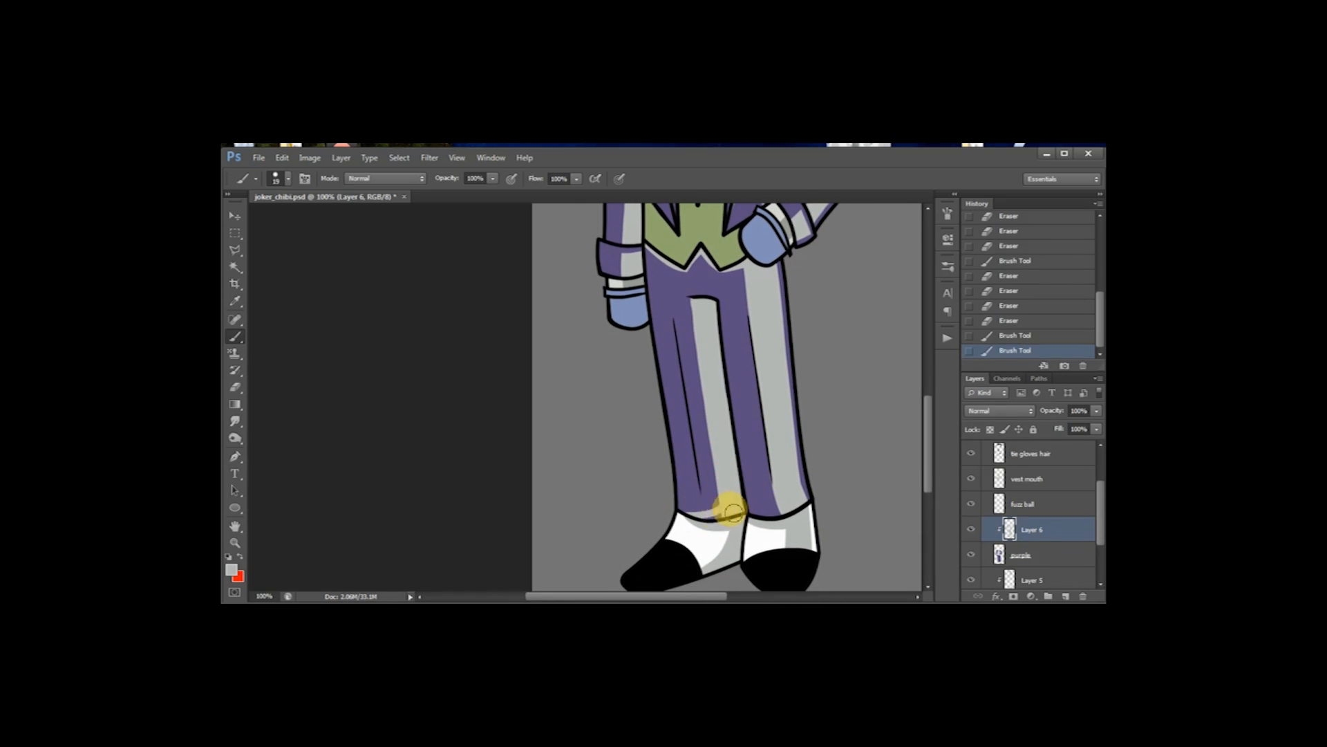
mouse_move(796, 506)
left_mouse_down()
mouse_move(726, 509)
mouse_move(780, 526)
left_mouse_up()
left_click_drag(804, 394, 804, 554)
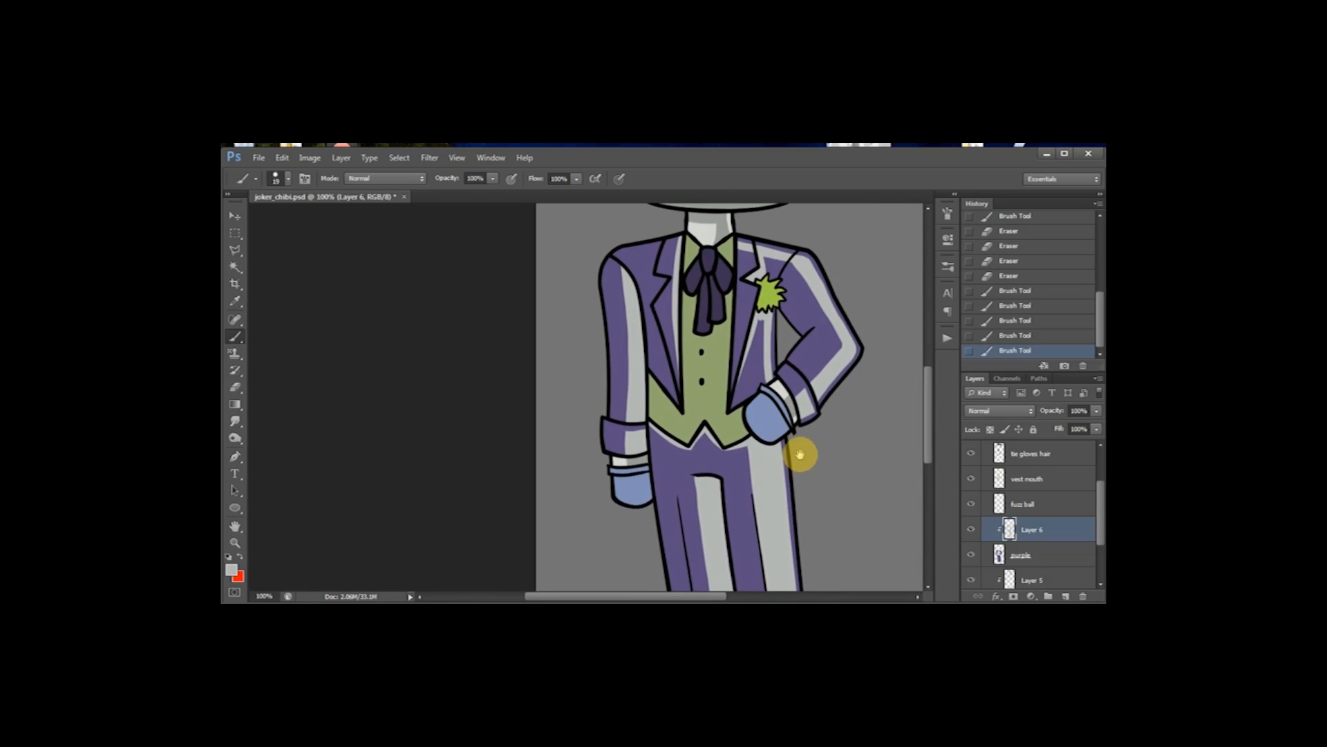
left_click_drag(797, 449, 803, 520)
left_click_drag(795, 380, 795, 459)
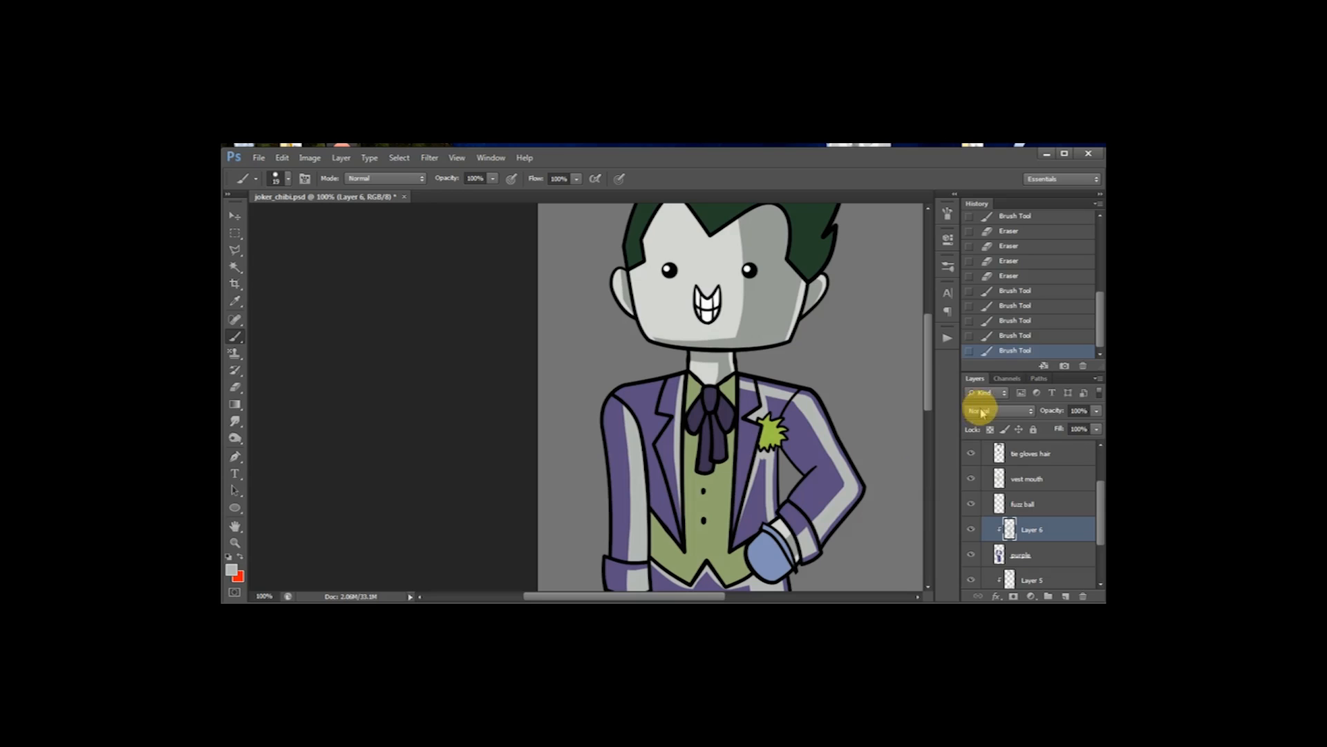
Step: Set the purple suit's shading layer to Multiply and touch up the shading on the trouser legs with the brush
left_click(982, 410)
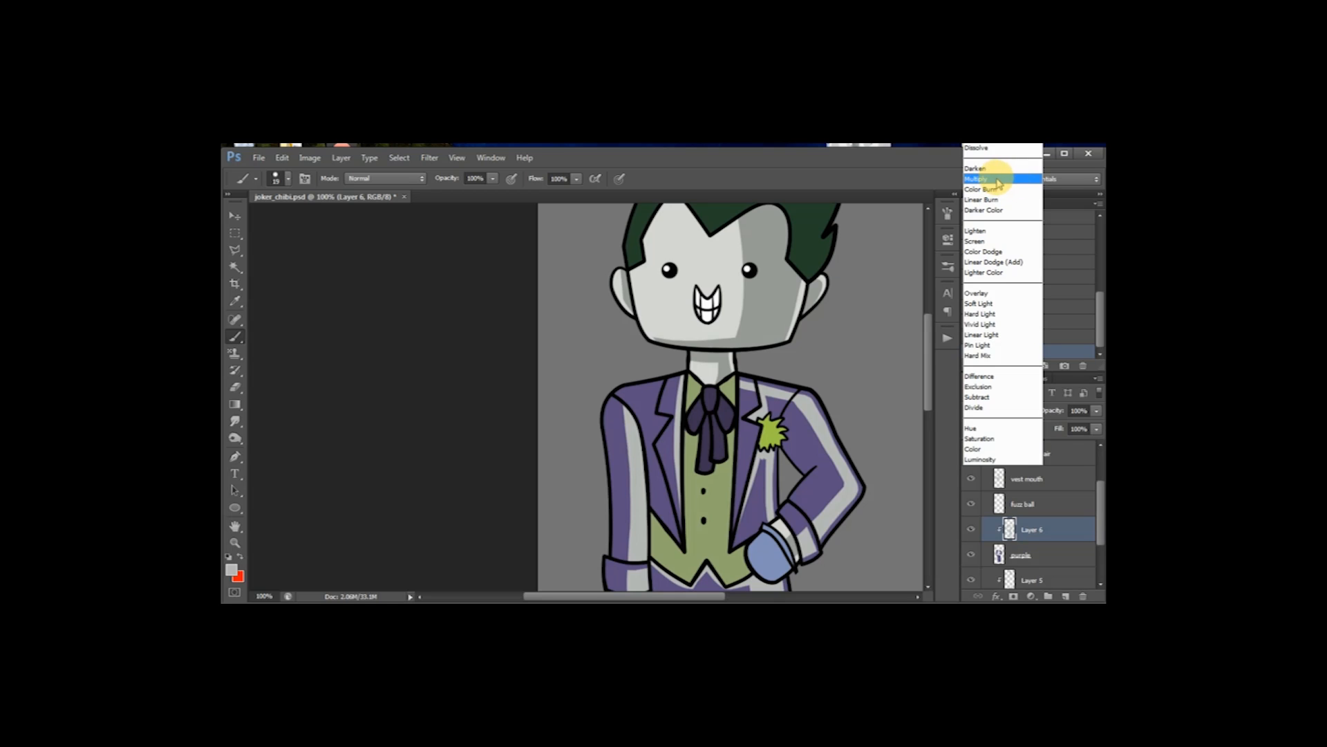
left_click(997, 181)
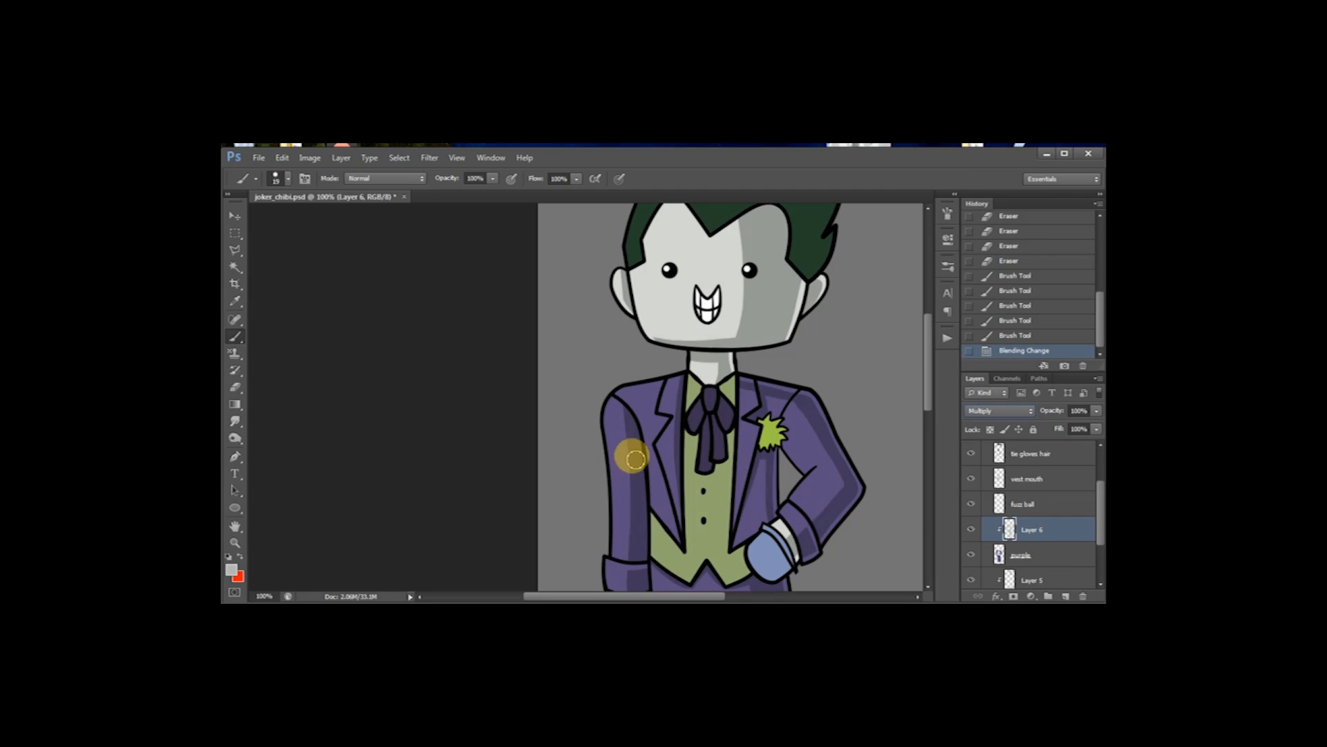
left_click_drag(932, 366, 933, 450)
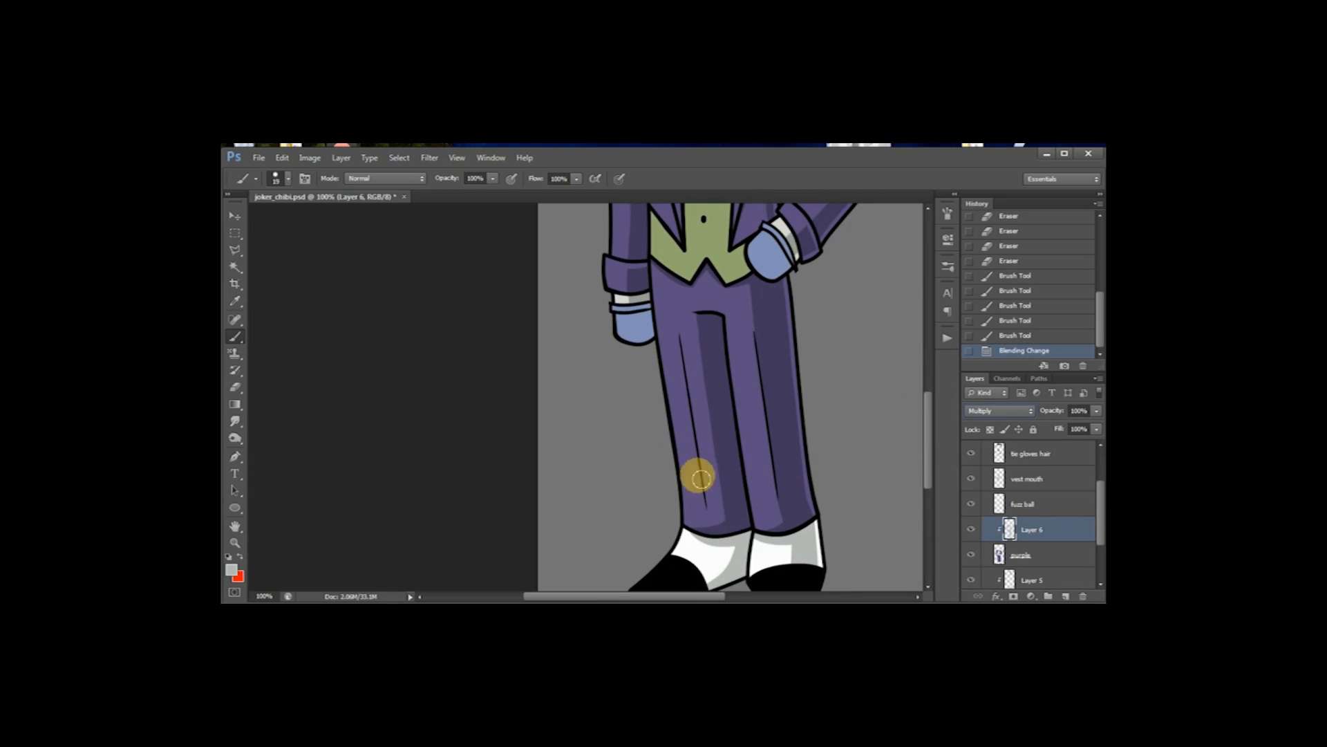
left_click_drag(735, 463, 749, 523)
mouse_move(1087, 425)
left_mouse_down()
mouse_move(1065, 430)
mouse_move(1100, 430)
left_mouse_up()
left_click_drag(726, 381, 742, 413)
key("space")
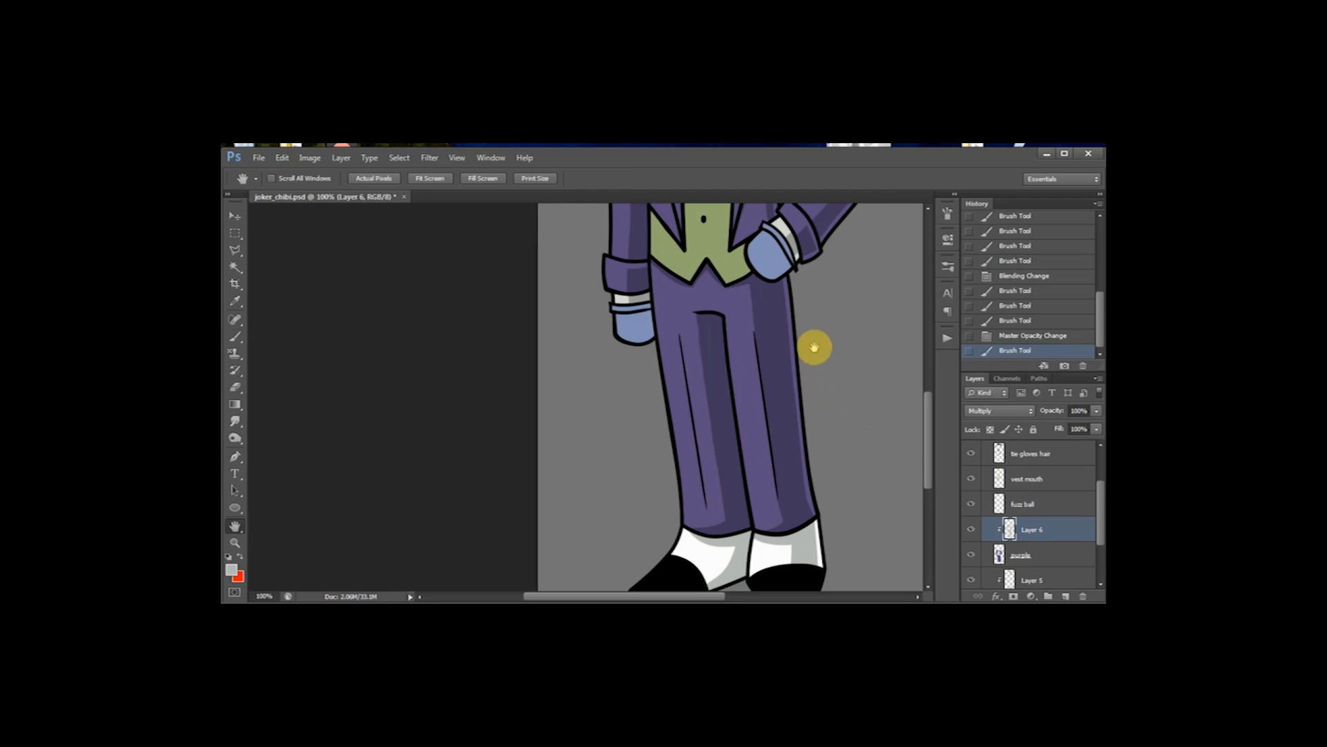
Step: Try a duplicate of the suit's shading layer at reduced opacity and revert the history to before the duplication
left_click_drag(815, 347, 773, 504)
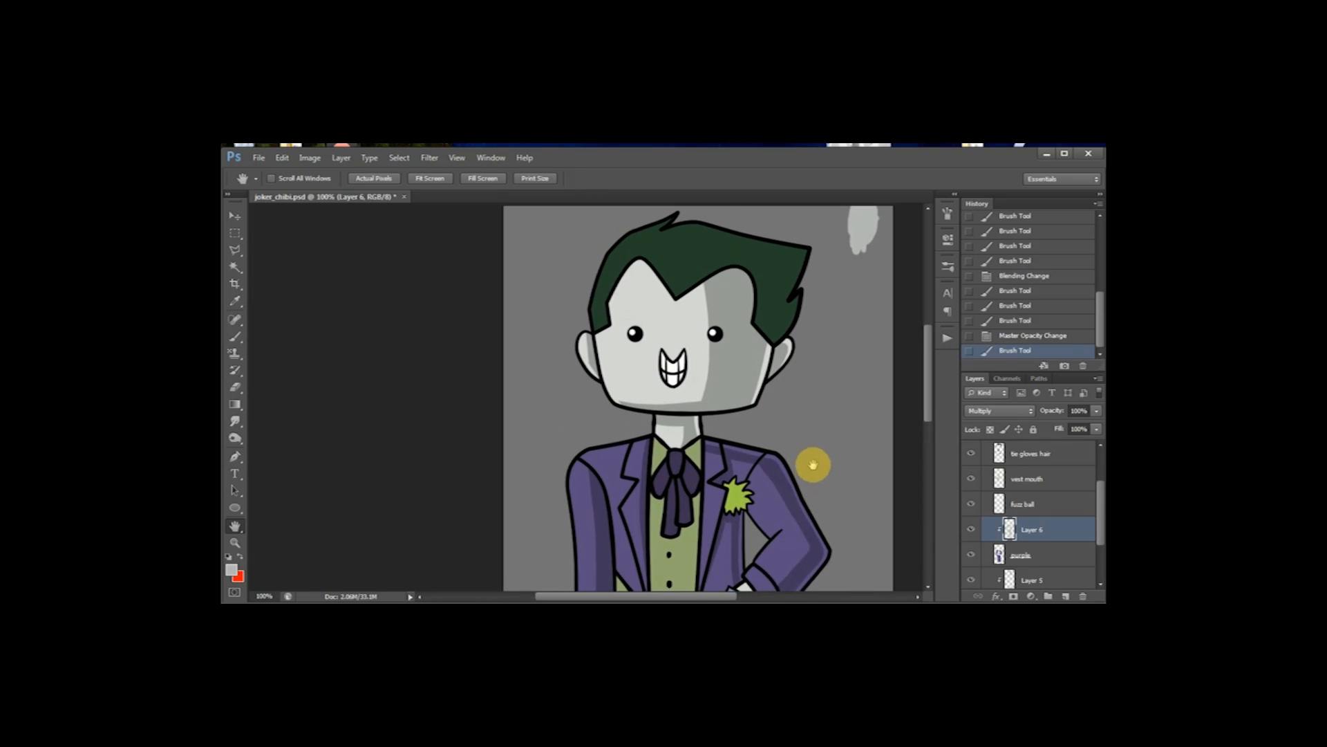
left_click_drag(1072, 527, 1065, 595)
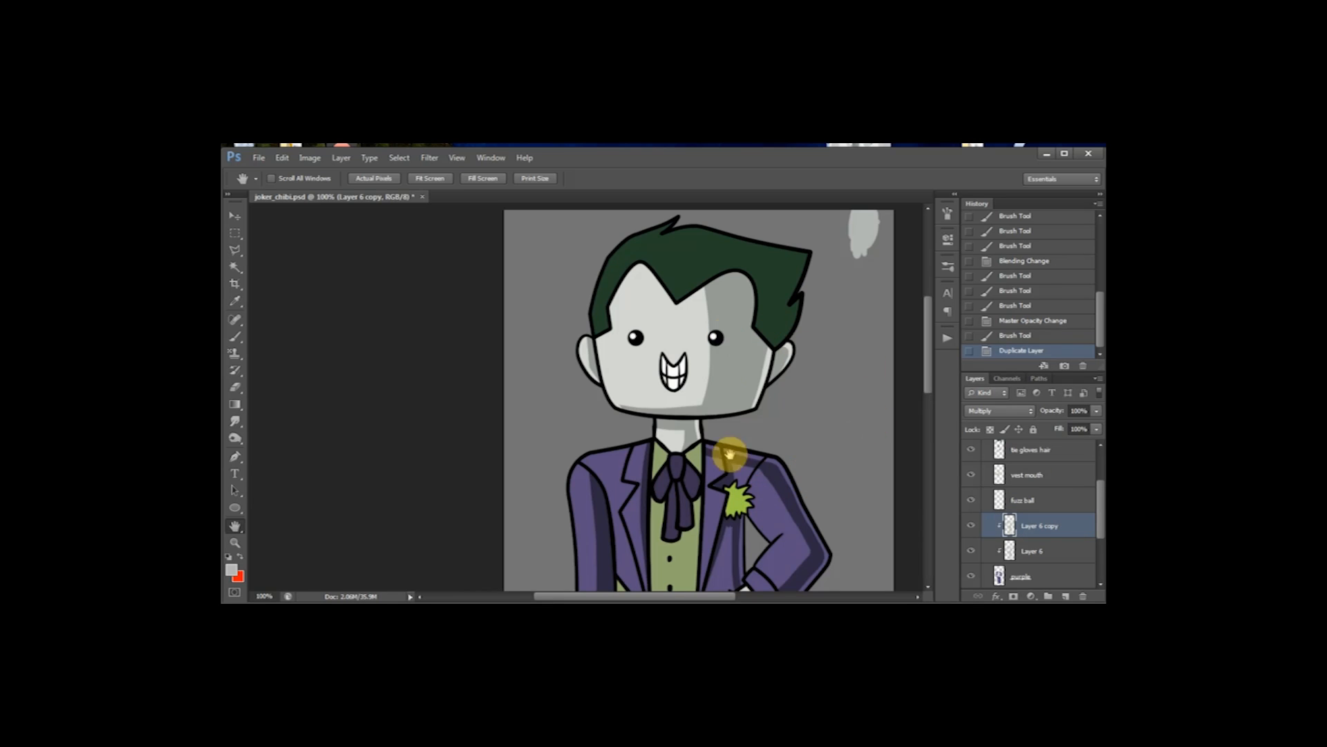
left_click_drag(927, 359, 928, 413)
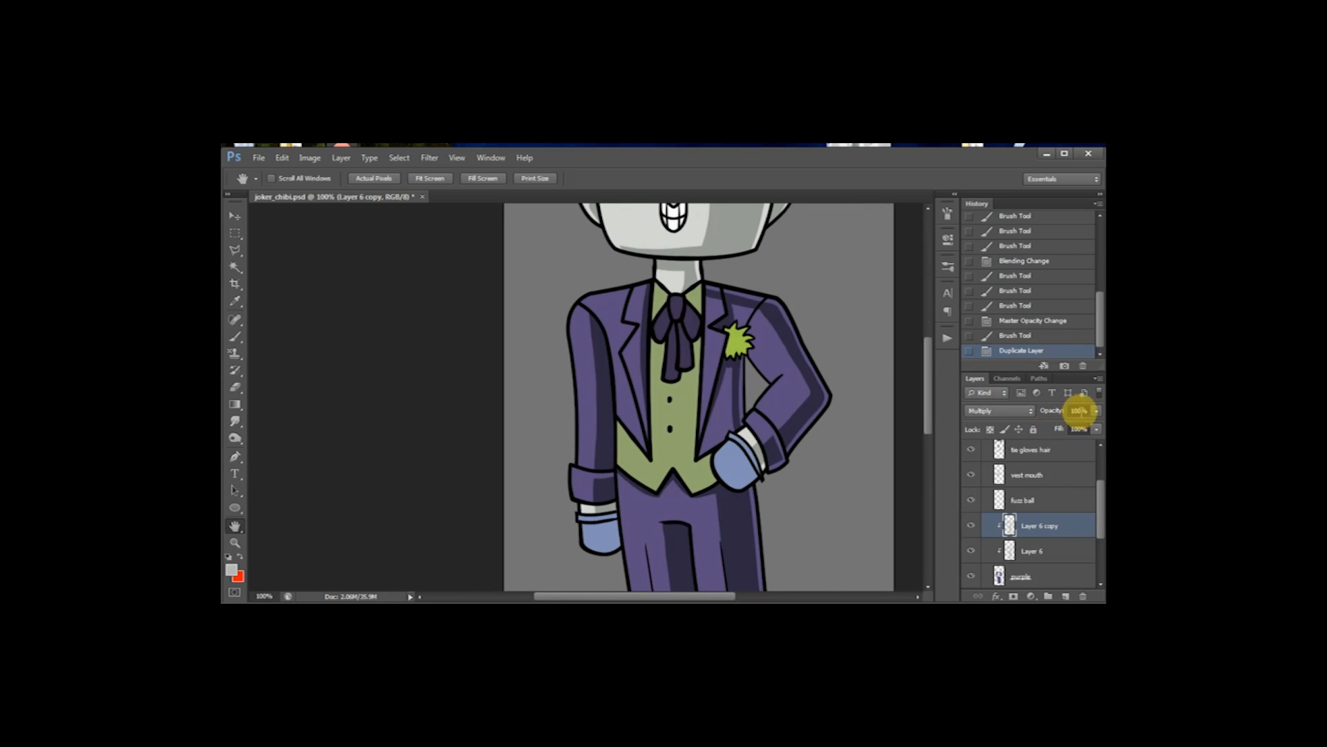
left_click(1097, 411)
left_click_drag(1089, 426, 1057, 426)
left_click(1029, 322)
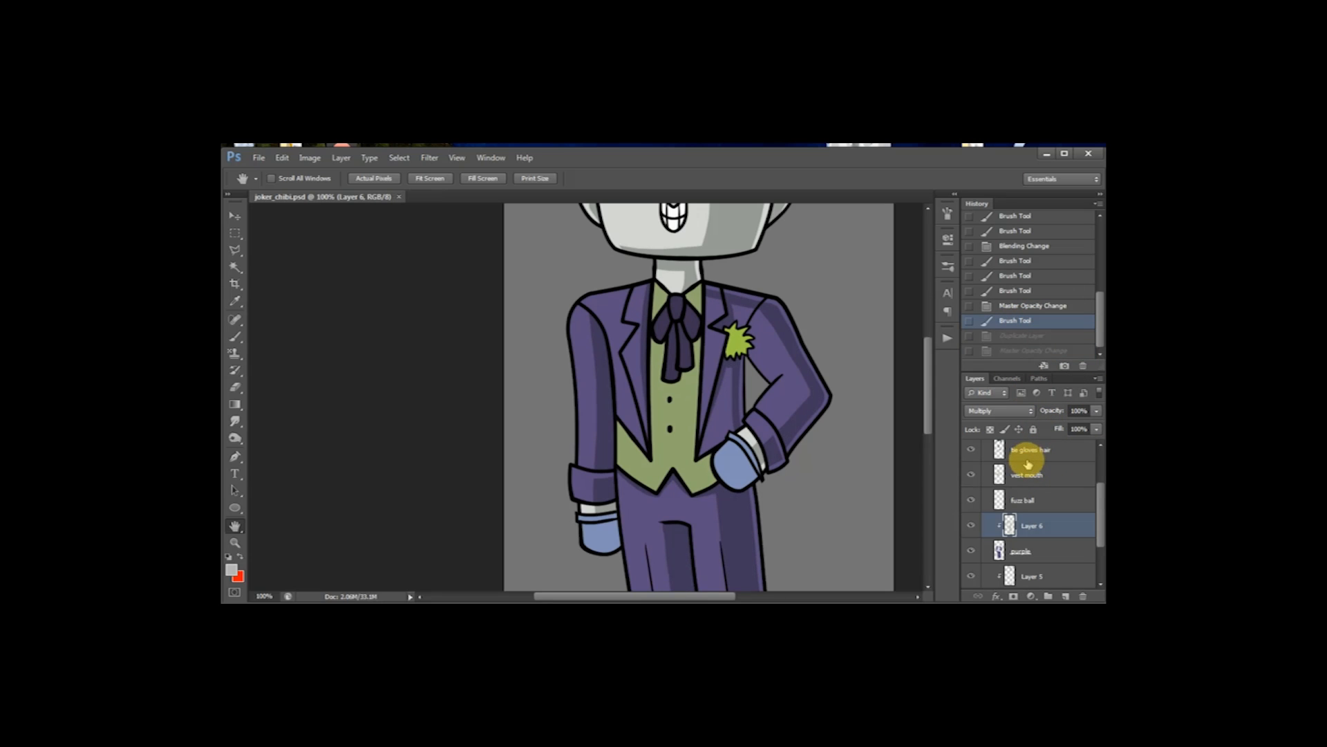
Step: Add a new layer above the fuzz ball layer and clip it to that layer
left_click_drag(756, 403, 763, 467)
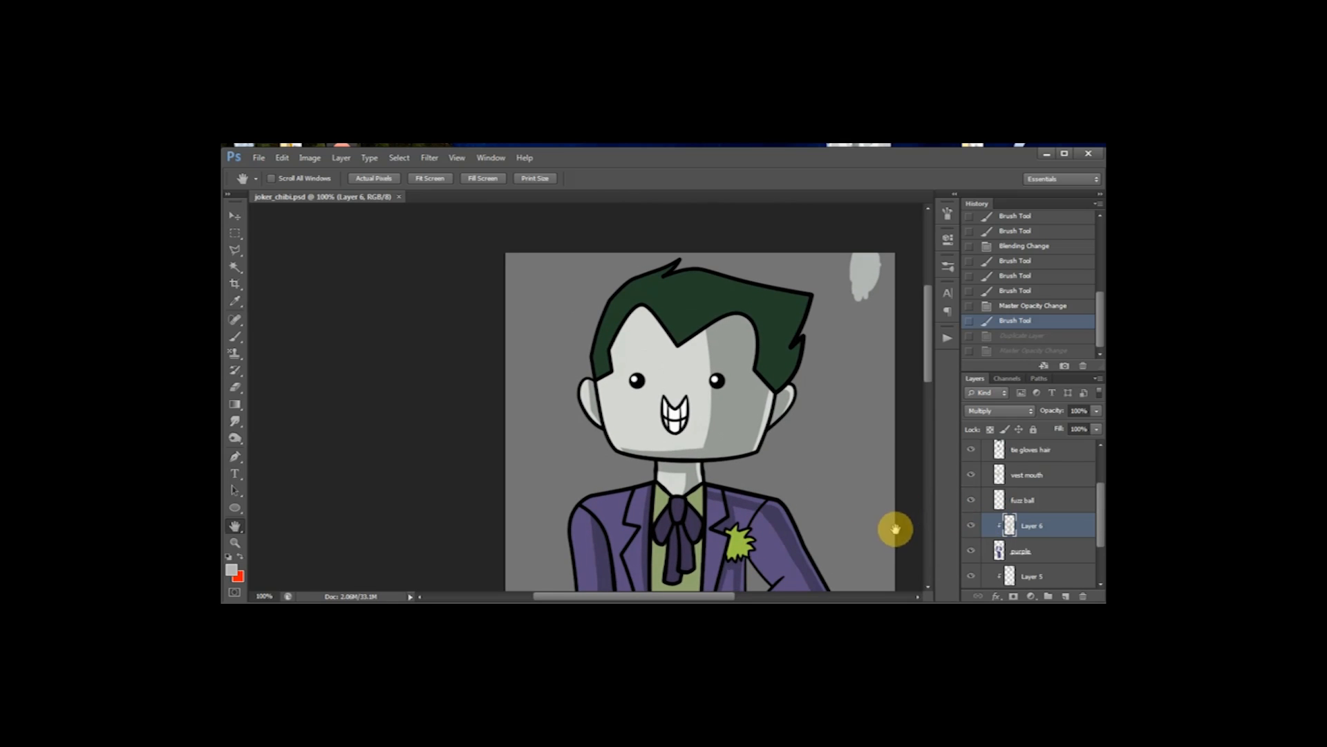
left_click_drag(892, 528, 885, 431)
left_click_drag(877, 480, 885, 548)
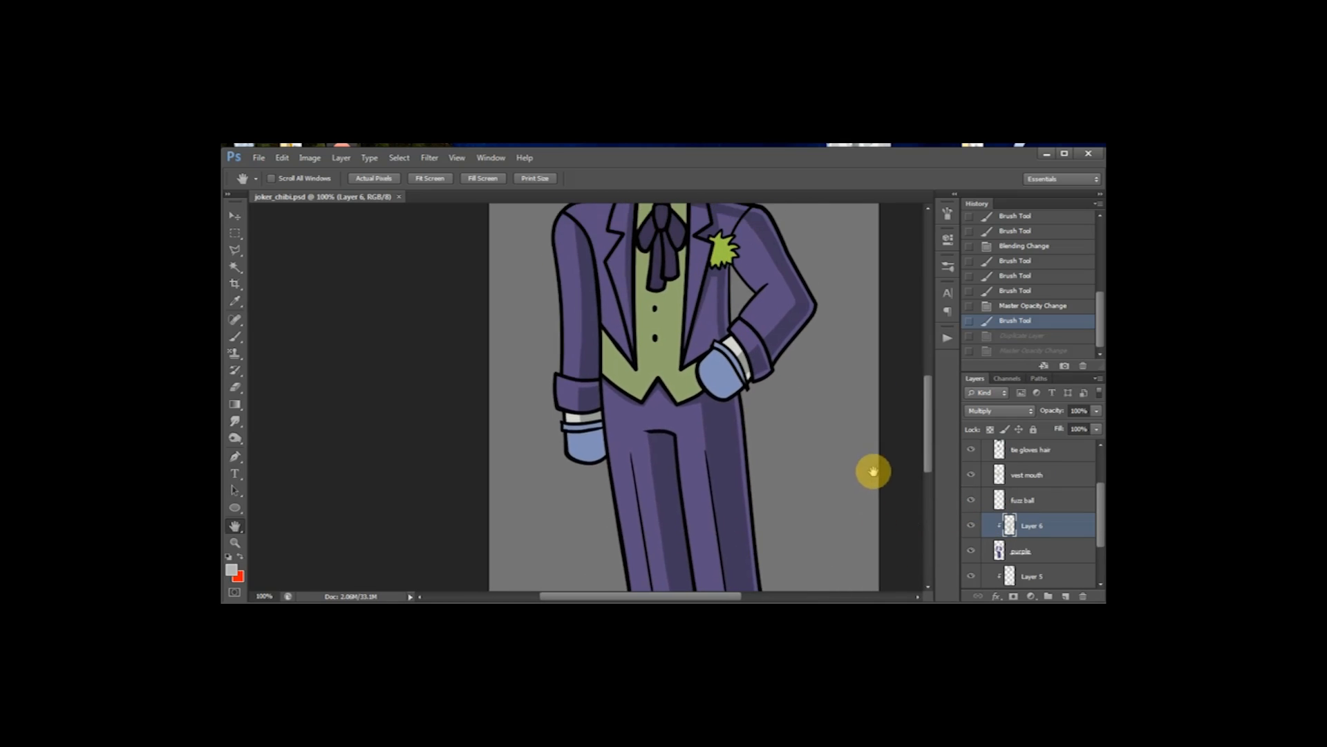
left_click_drag(873, 484, 877, 548)
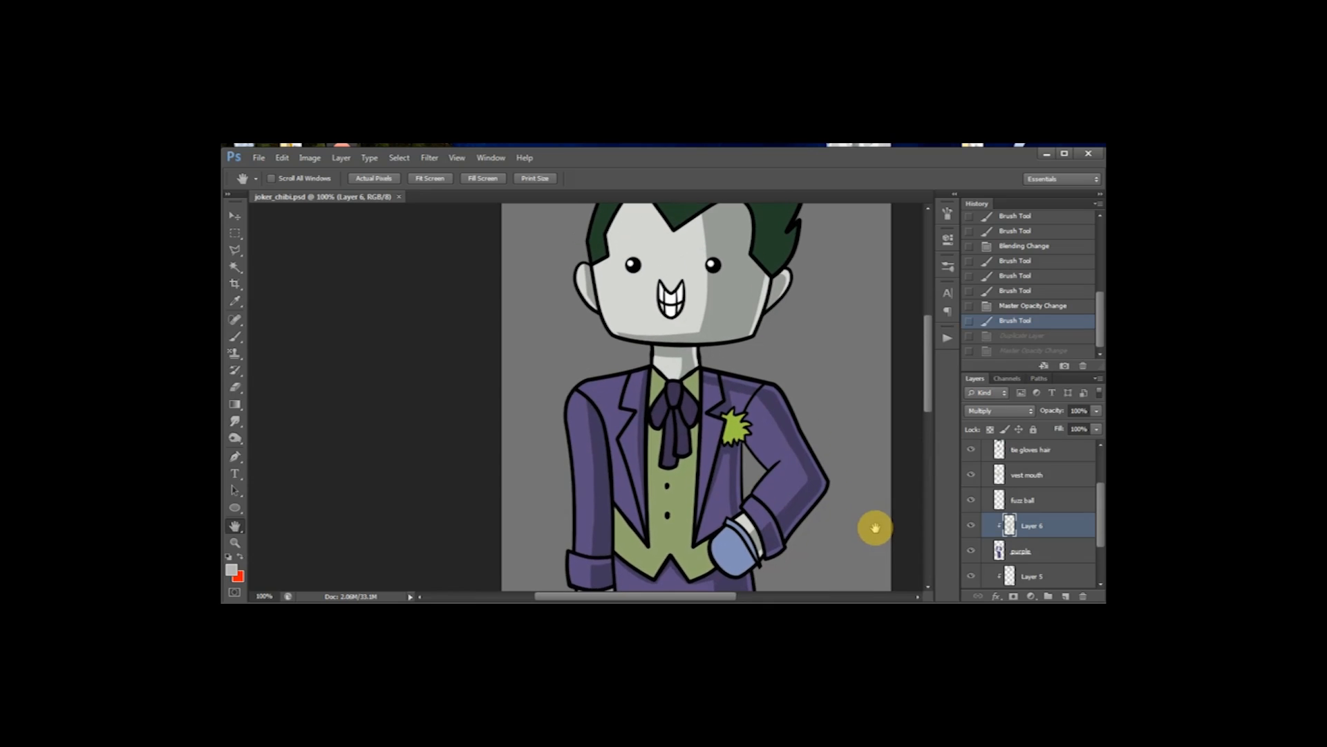
left_click(1051, 502)
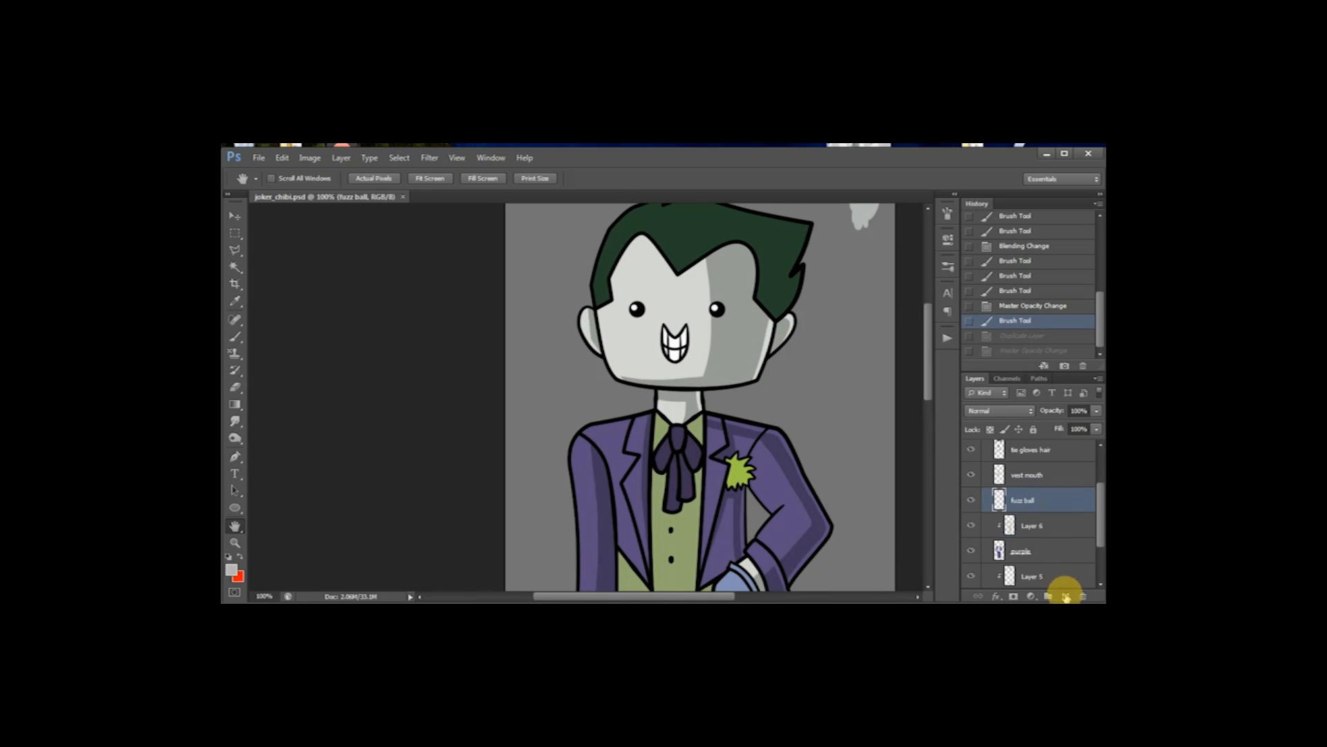
left_click(1066, 596)
right_click(1062, 496)
left_click(961, 305)
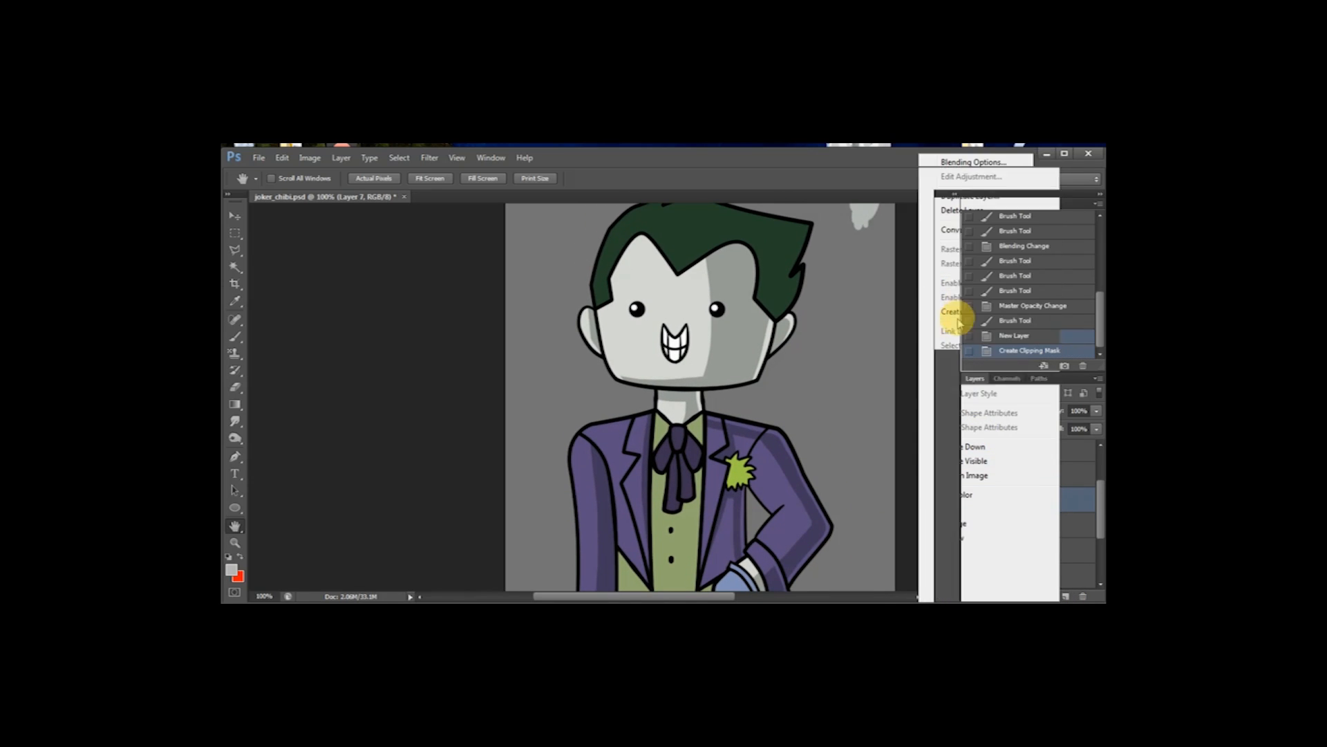
Step: Set the clipped layer to Multiply and brush shading onto the green flower on the lapel
key("b")
left_click_drag(737, 464, 772, 446)
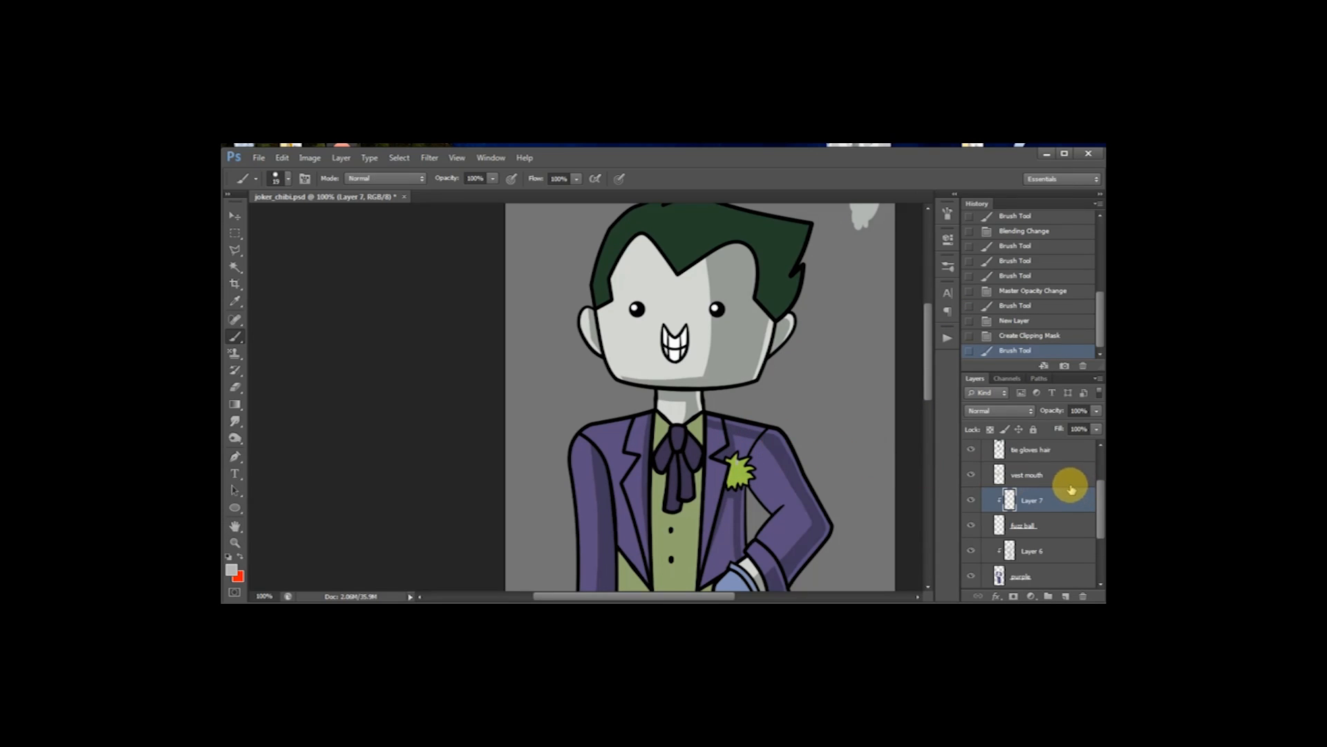
left_click(976, 410)
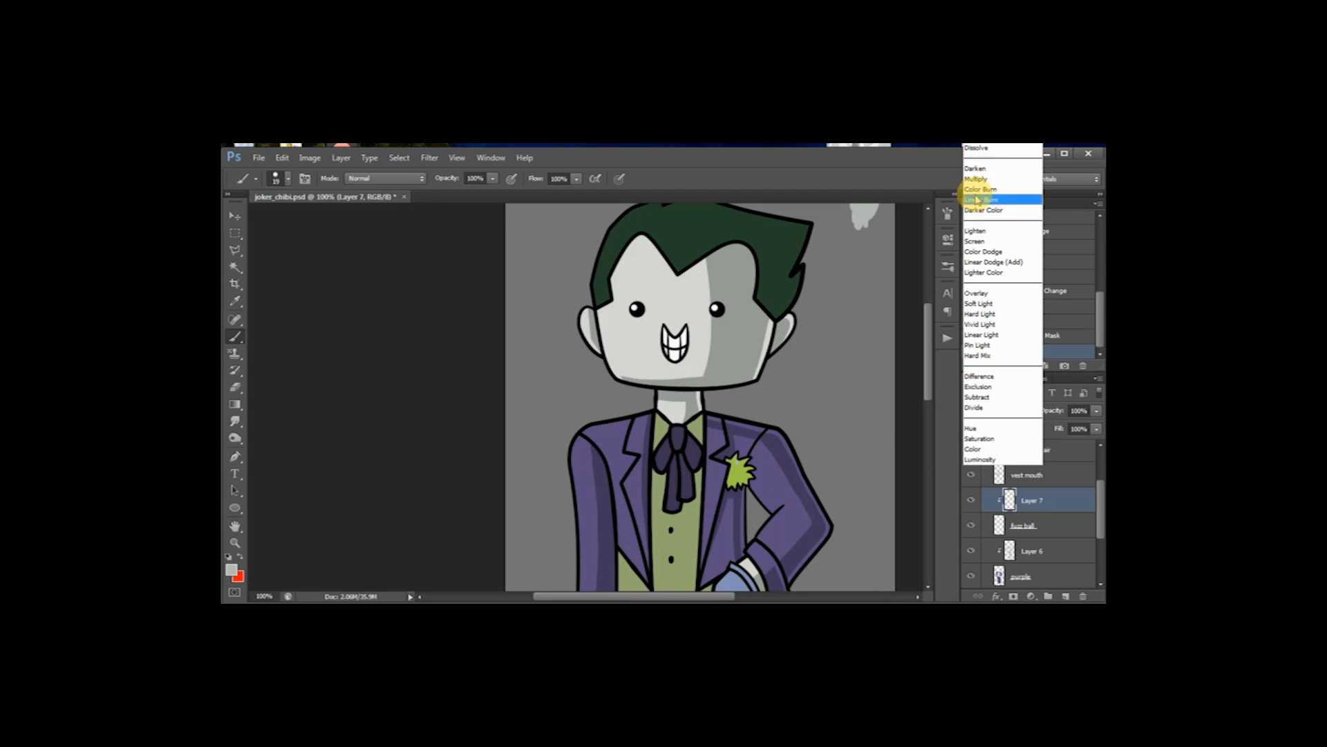
left_click(976, 180)
mouse_move(744, 465)
left_mouse_down()
mouse_move(791, 447)
mouse_move(754, 473)
mouse_move(774, 478)
mouse_move(754, 478)
mouse_move(774, 495)
mouse_move(737, 474)
mouse_move(777, 505)
mouse_move(732, 472)
mouse_move(729, 526)
mouse_move(740, 474)
mouse_move(752, 514)
mouse_move(760, 495)
mouse_move(742, 465)
mouse_move(771, 507)
mouse_move(737, 473)
mouse_move(782, 492)
left_mouse_up()
key("ctrl+z")
key("ctrl+z")
key("ctrl+z")
key("ctrl+z")
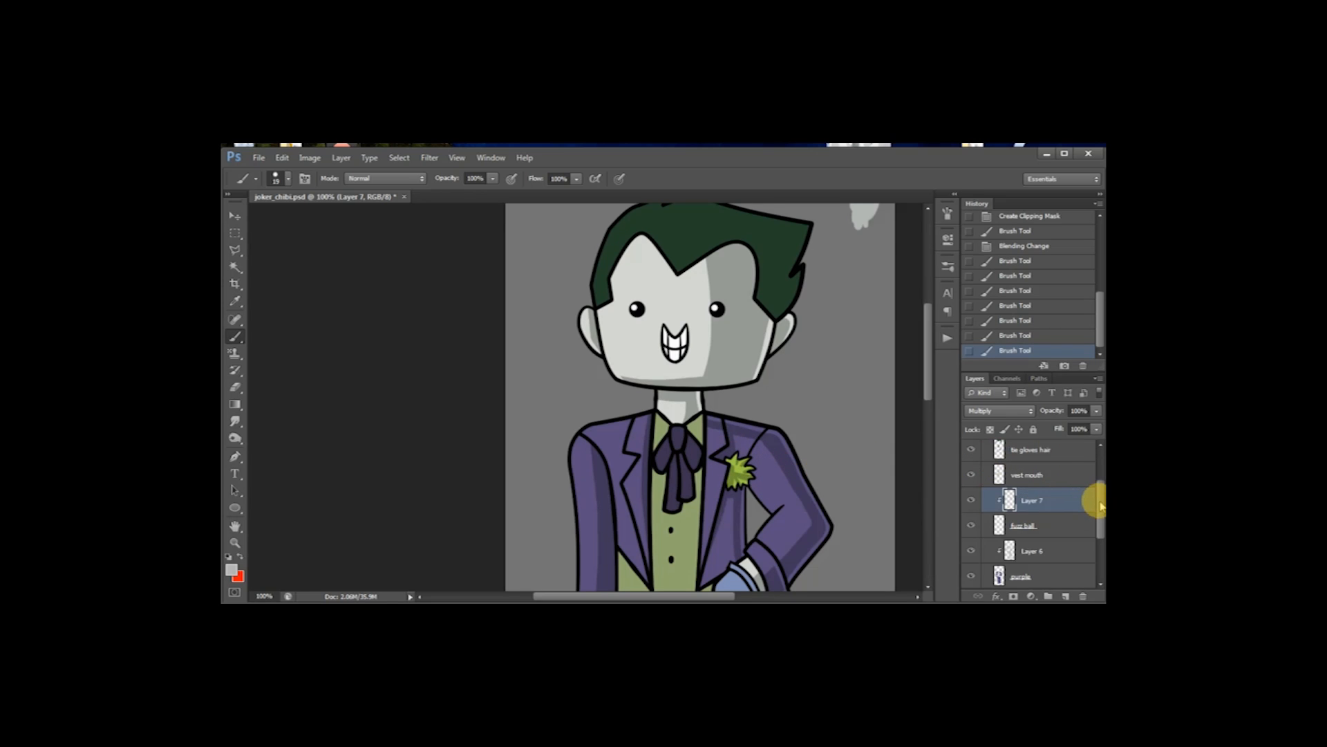
Step: Add a new layer above the vest mouth layer, clip it to that layer and set it to Multiply
scroll(1102, 493, "up", 1)
key("ctrl+shift+alt+n")
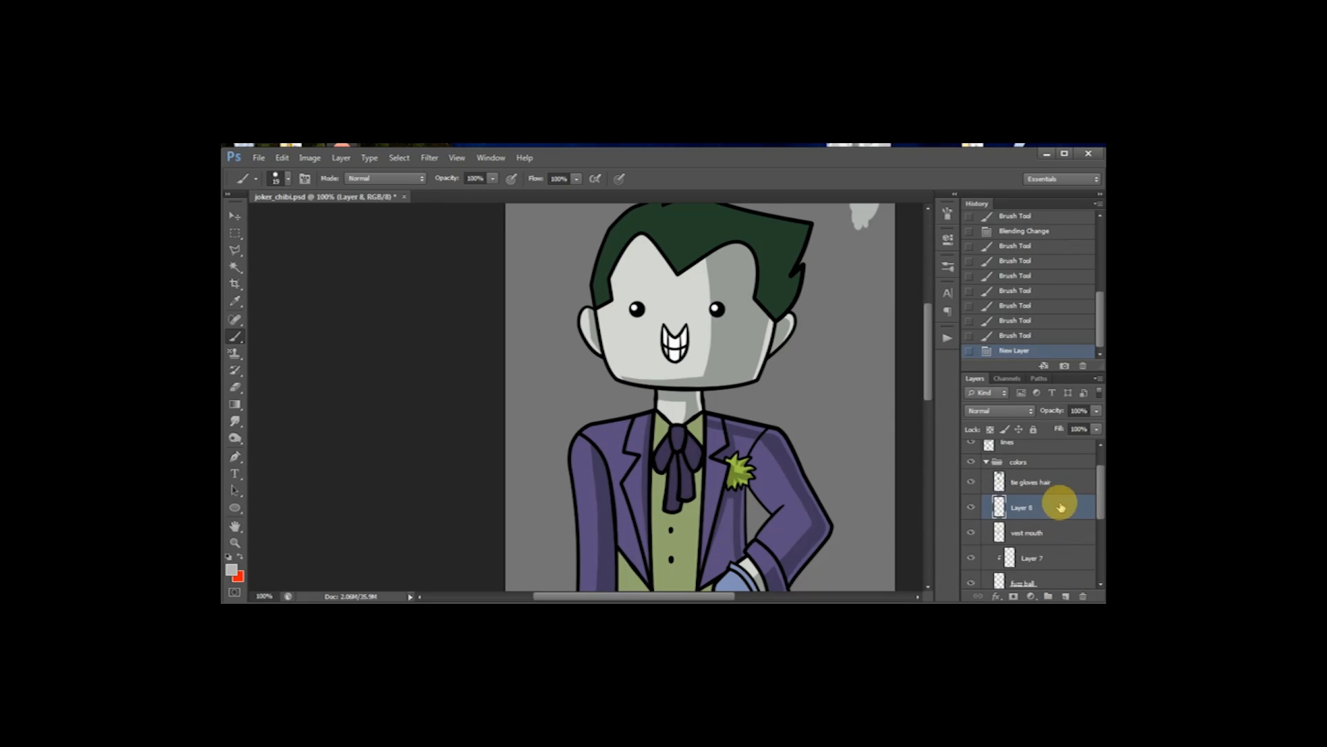
right_click(1056, 505)
left_click(976, 311)
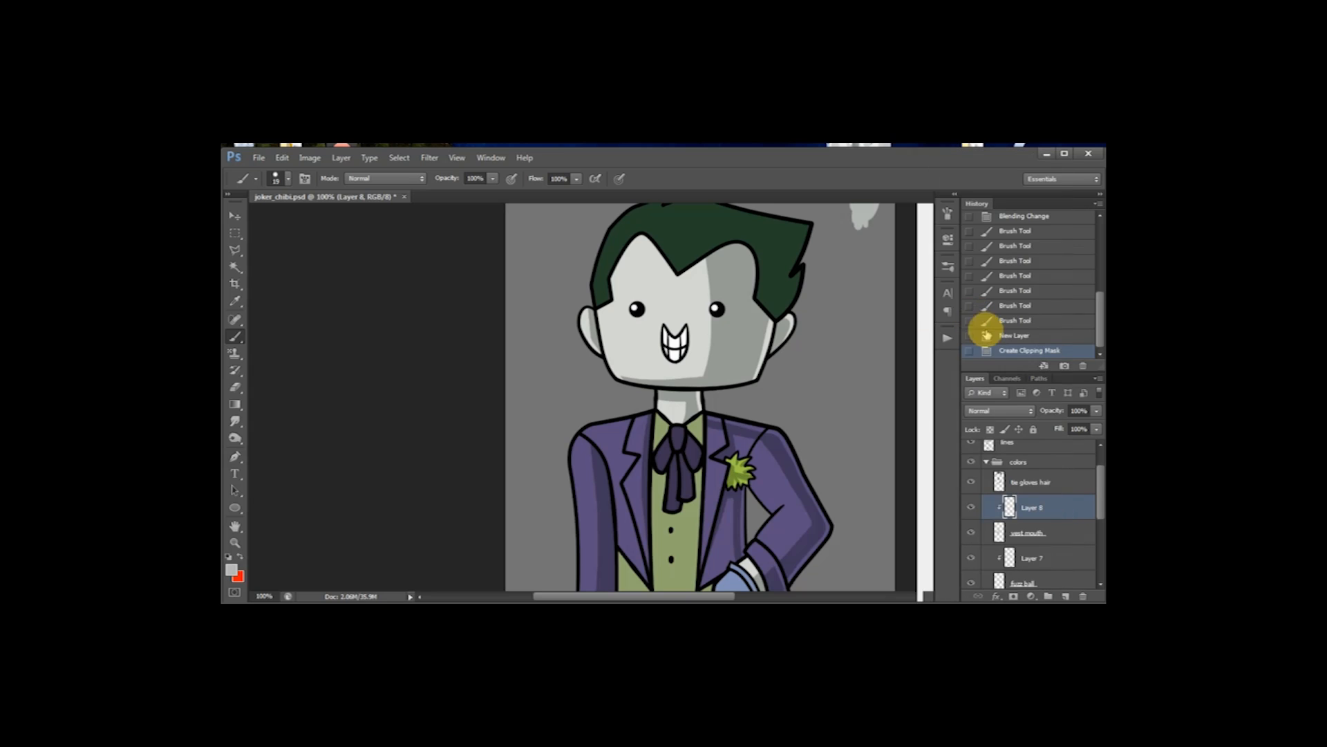
left_click(1003, 409)
left_click(977, 179)
Step: Brush shading onto the green vest along the jacket edges, at the collar and beneath the tie
left_click_drag(758, 420, 793, 329)
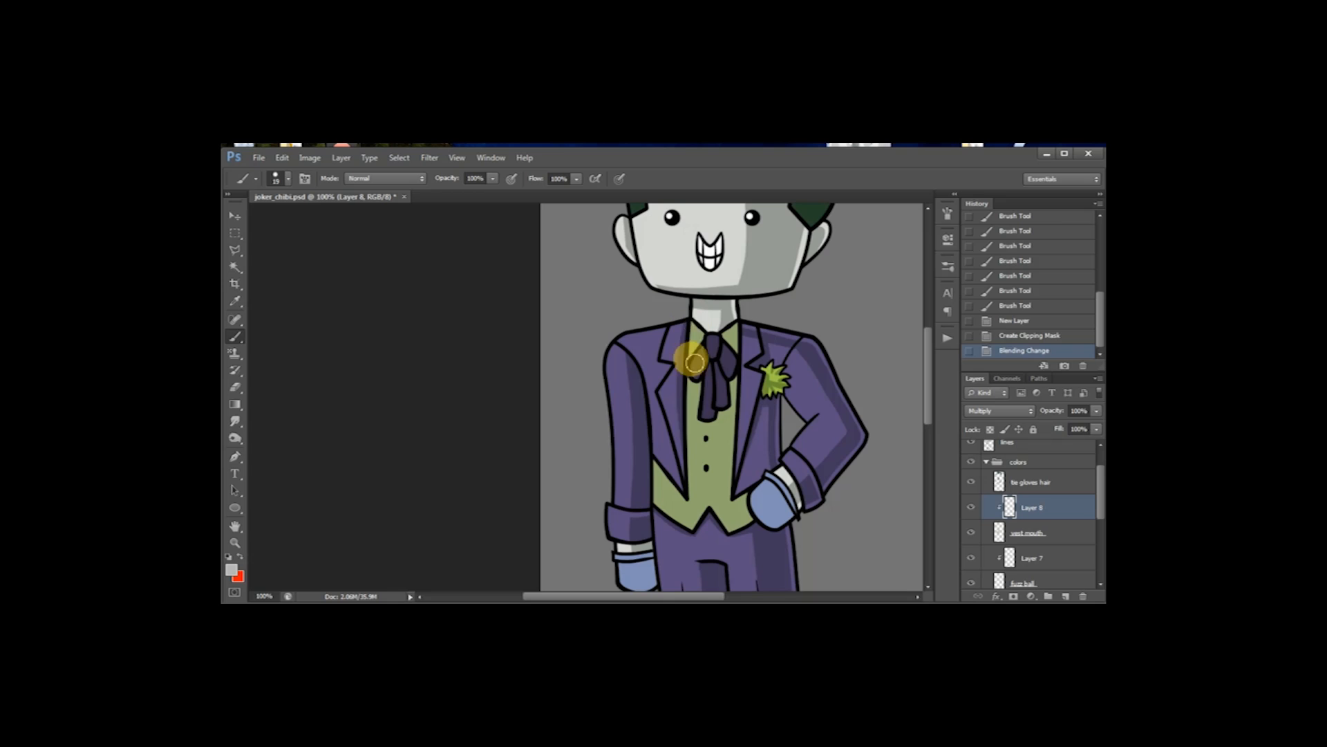
mouse_move(688, 488)
left_mouse_down()
mouse_move(697, 383)
mouse_move(703, 406)
mouse_move(734, 325)
mouse_move(699, 381)
mouse_move(721, 375)
mouse_move(757, 531)
left_mouse_up()
mouse_move(734, 363)
left_mouse_down()
mouse_move(736, 327)
mouse_move(749, 451)
left_mouse_up()
mouse_move(739, 332)
left_mouse_down()
mouse_move(744, 440)
mouse_move(737, 312)
mouse_move(735, 502)
left_mouse_up()
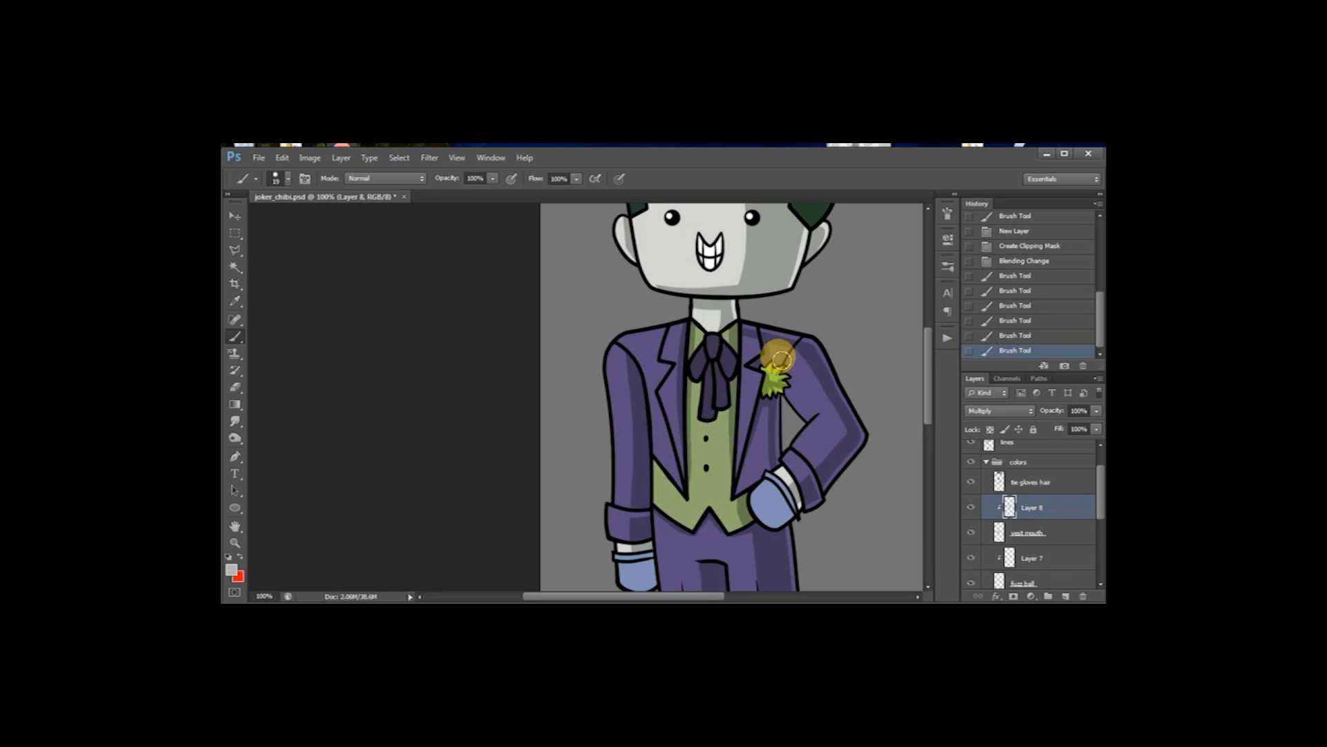
left_click_drag(788, 361, 763, 374)
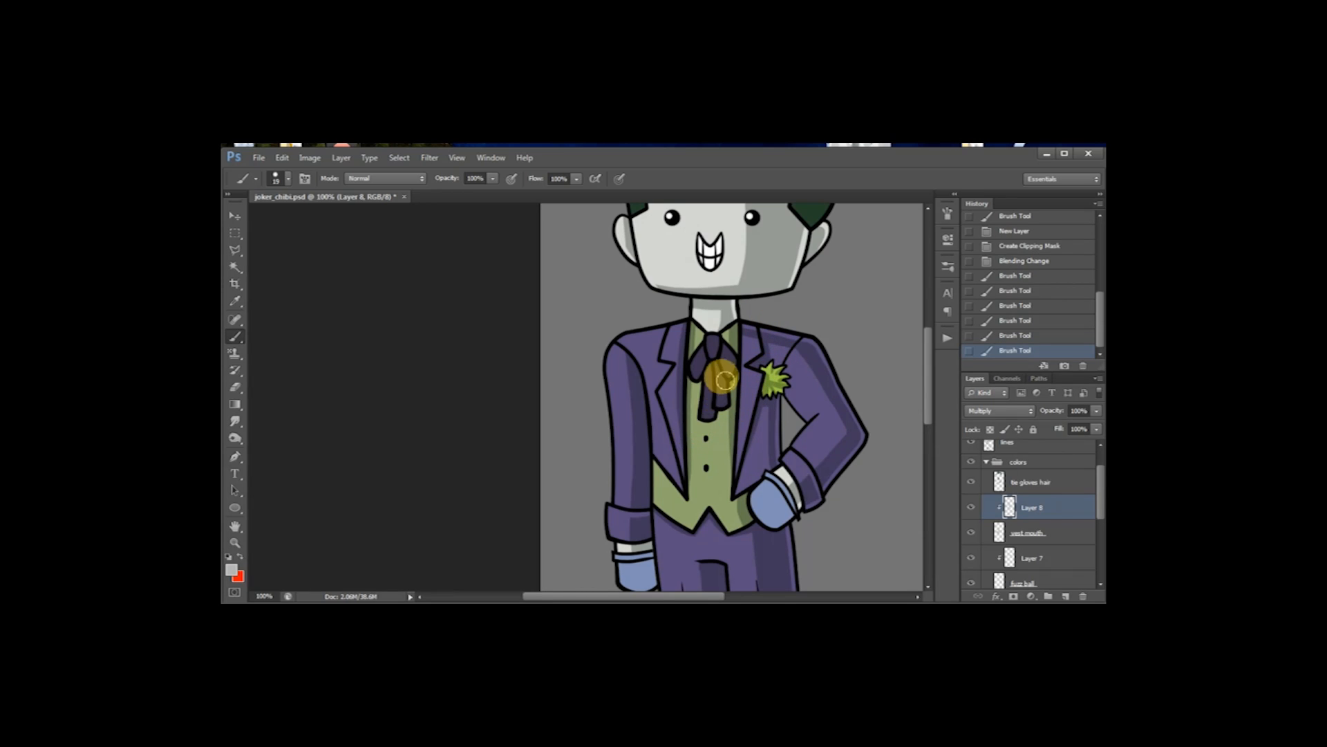
mouse_move(761, 380)
left_mouse_down()
mouse_move(707, 428)
mouse_move(750, 394)
left_mouse_up()
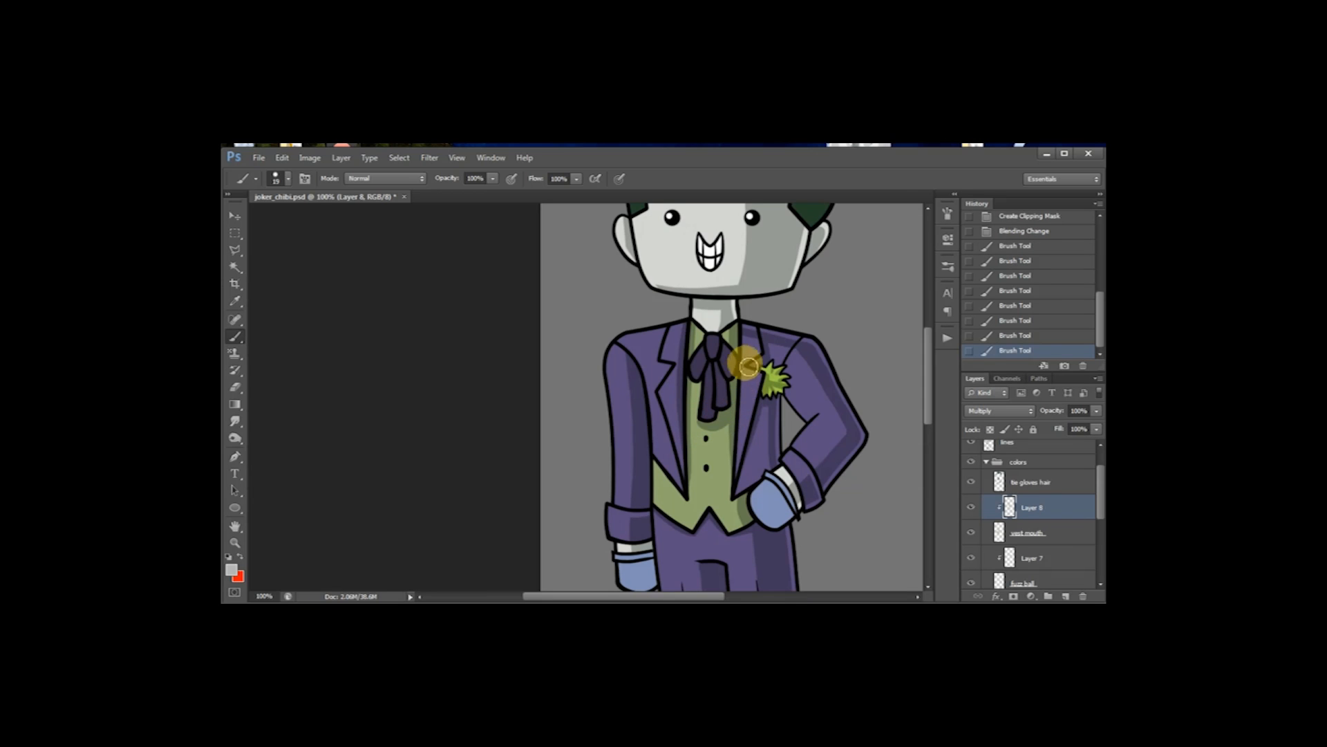
left_click_drag(719, 330, 757, 374)
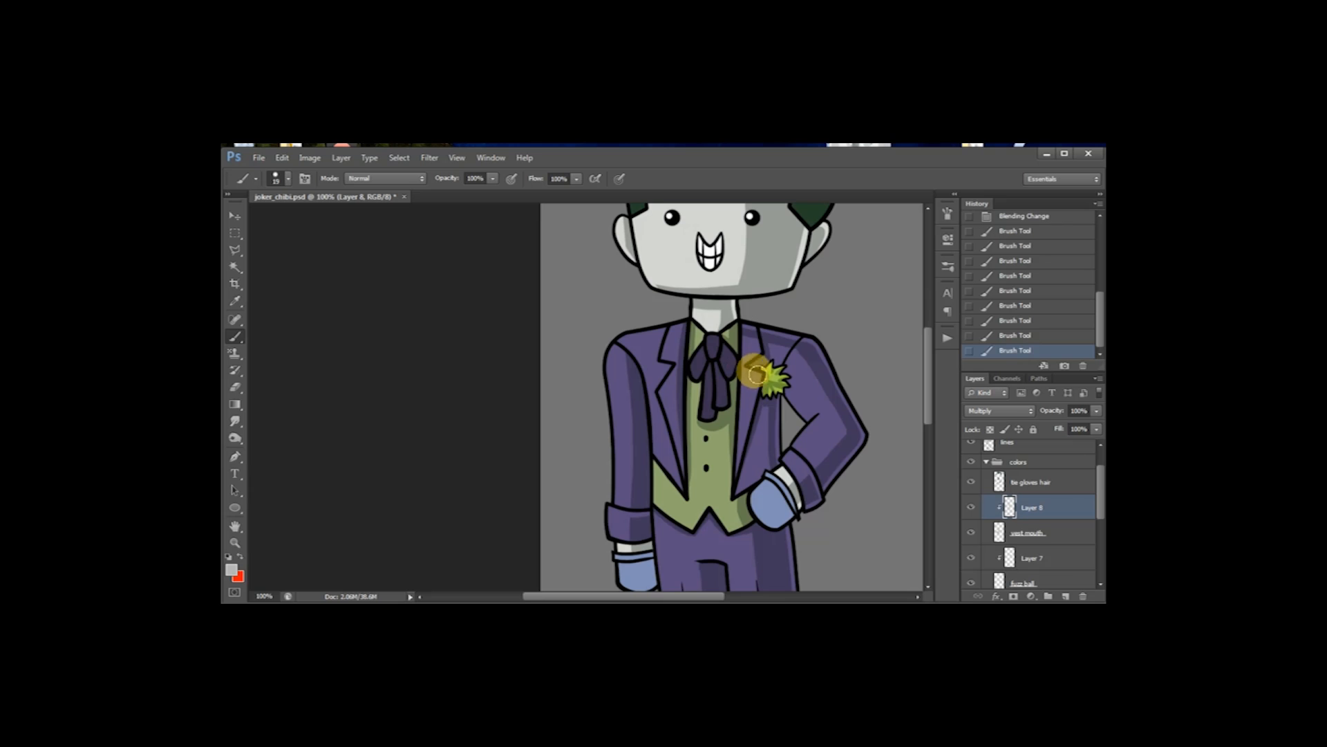
Step: Brush shading onto the teeth in the grinning mouth on the same clipped layer
mouse_move(779, 432)
left_mouse_down()
mouse_move(765, 358)
mouse_move(778, 329)
mouse_move(788, 364)
mouse_move(764, 557)
left_mouse_up()
left_click_drag(784, 316, 786, 488)
left_click_drag(792, 384, 793, 290)
left_click_drag(793, 477, 794, 395)
left_click_drag(792, 454, 795, 415)
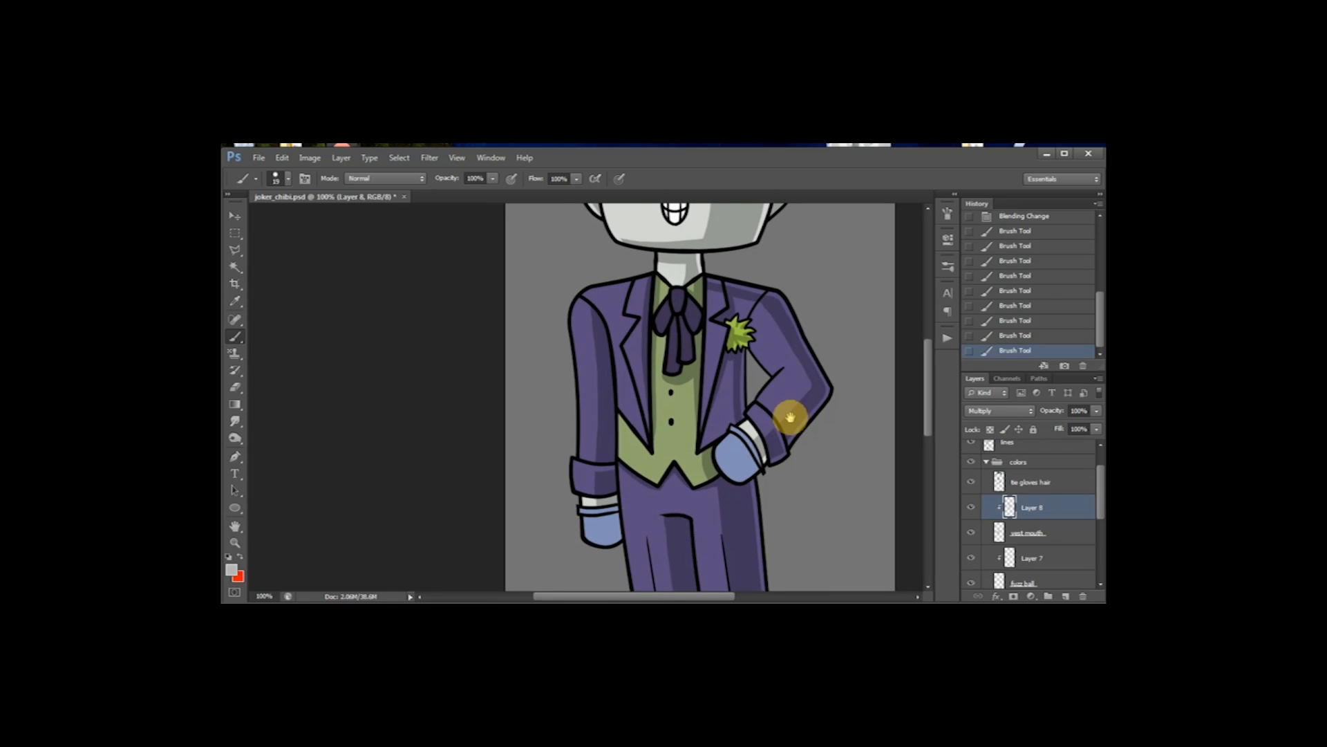
mouse_move(794, 397)
left_mouse_down()
mouse_move(795, 480)
mouse_move(800, 400)
mouse_move(809, 418)
left_mouse_up()
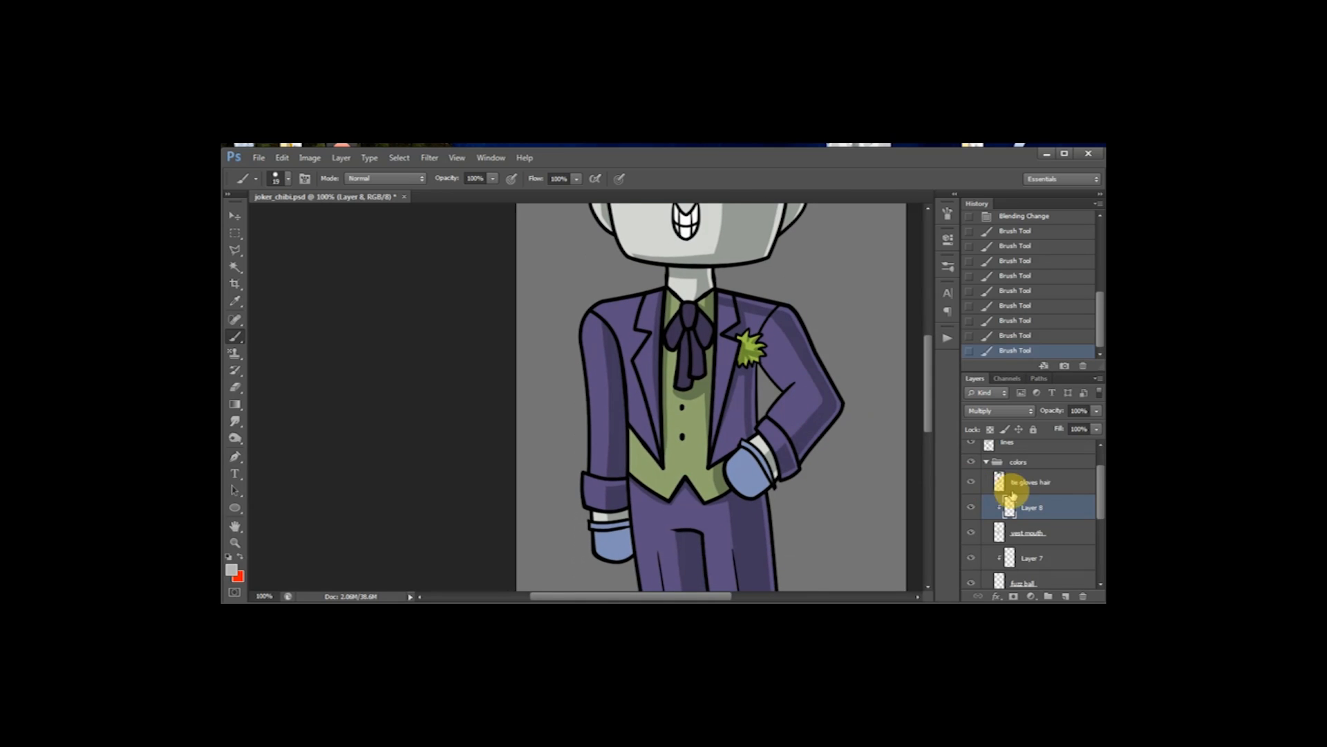
left_click_drag(695, 338, 716, 552)
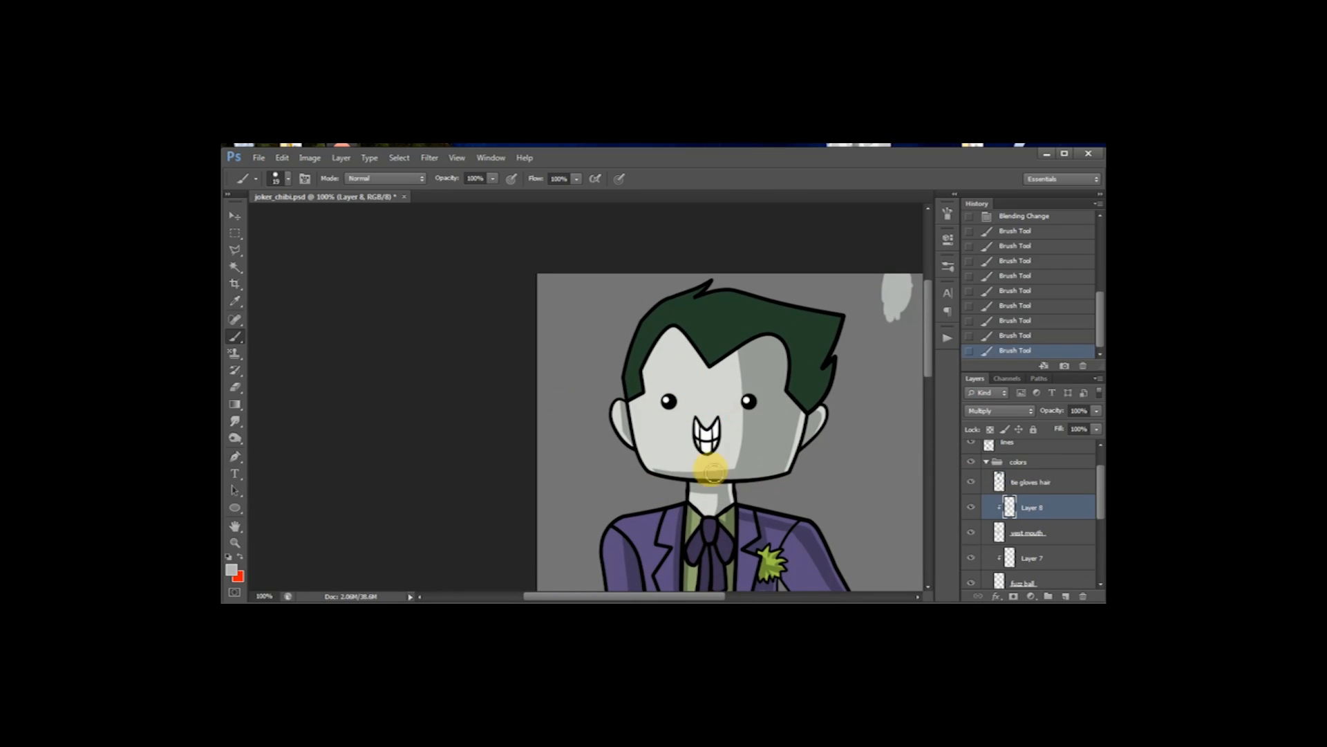
left_click_drag(802, 510, 781, 251)
left_click_drag(803, 479, 800, 515)
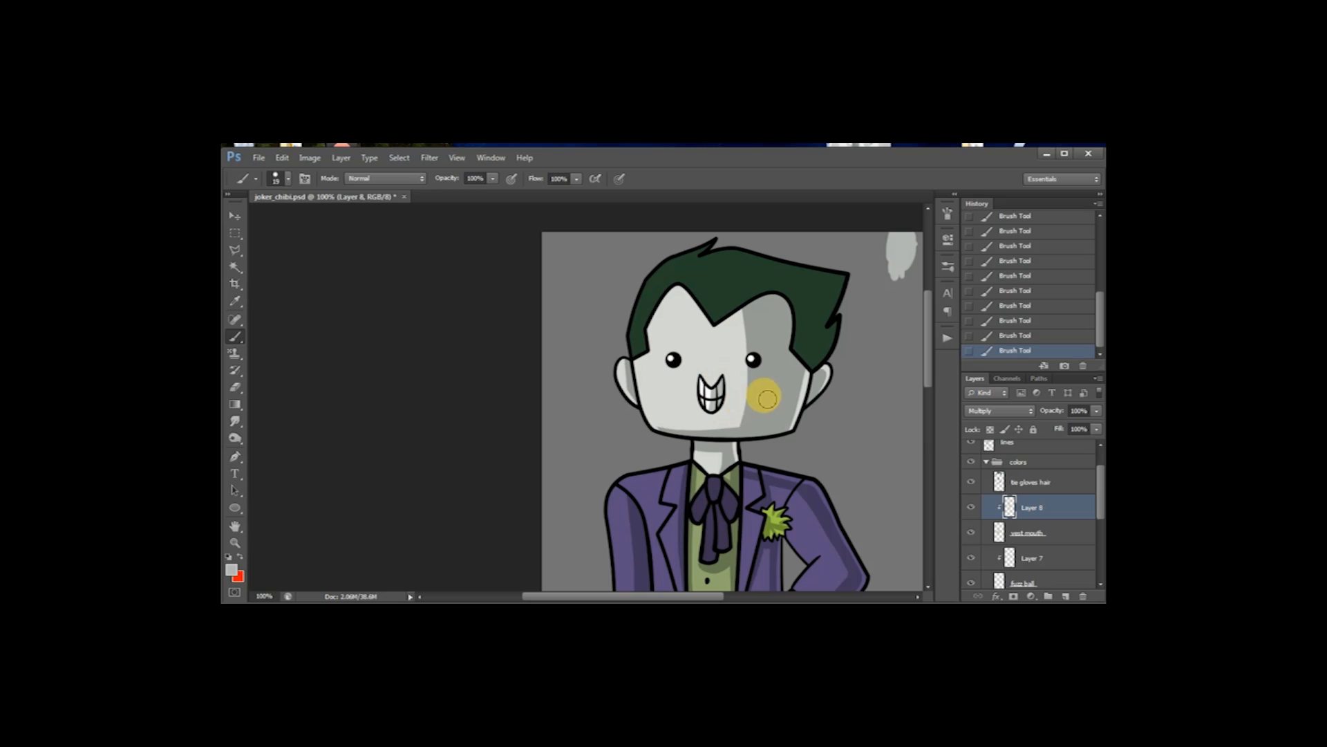
Step: Trim the mouth's shading with the eraser and compare it against the previous history state
key("e")
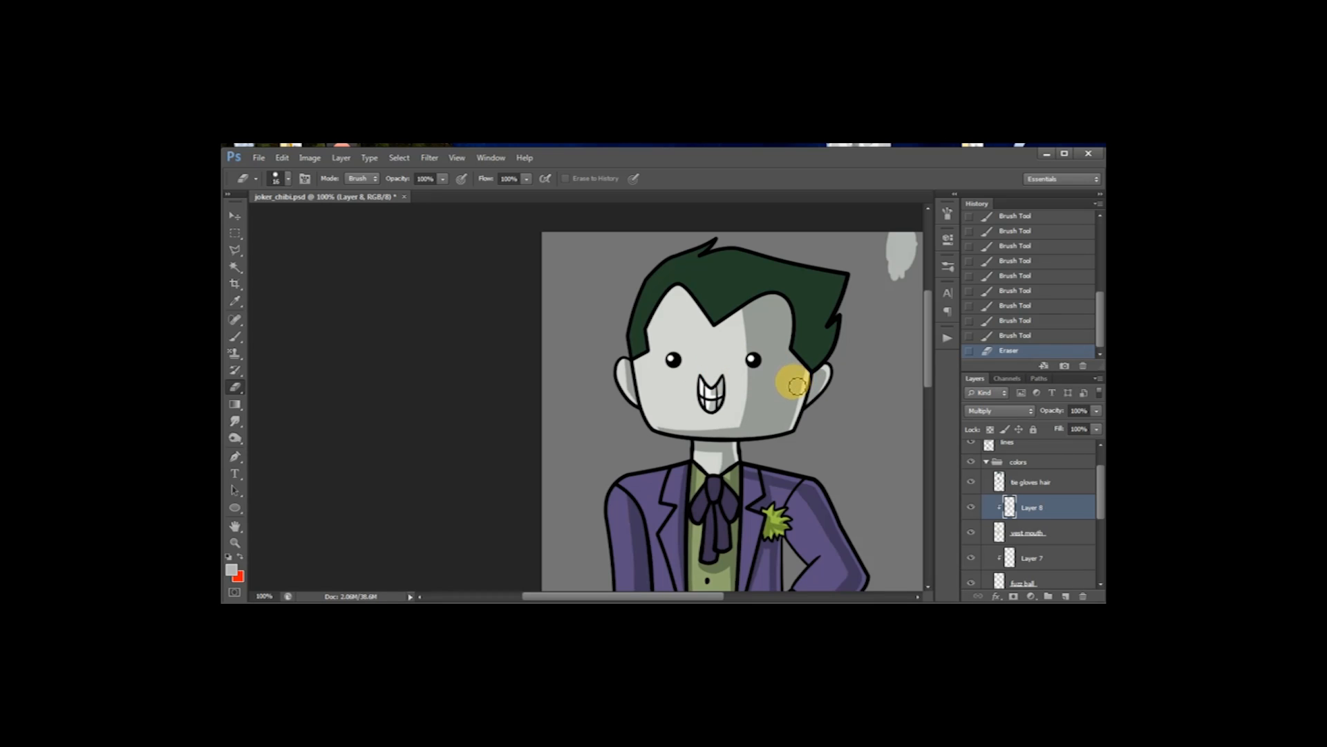
left_click(1016, 336)
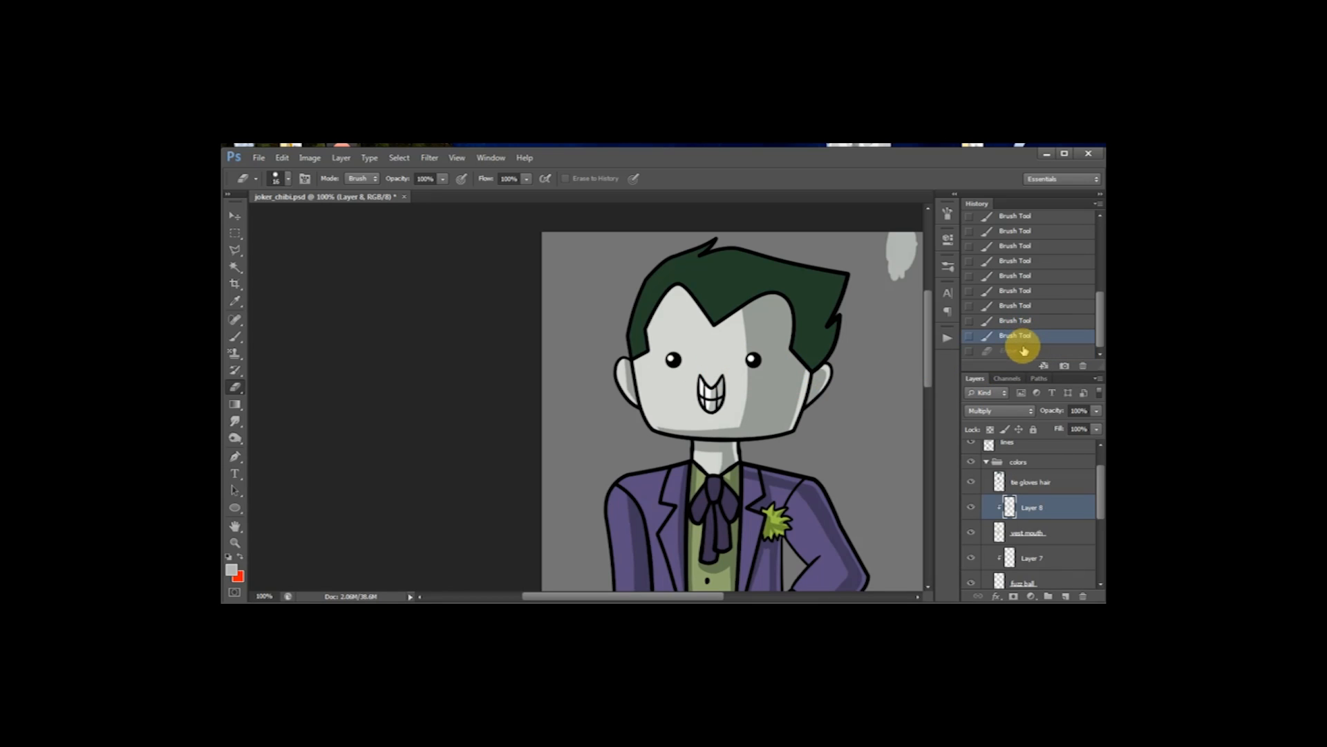
left_click(1021, 352)
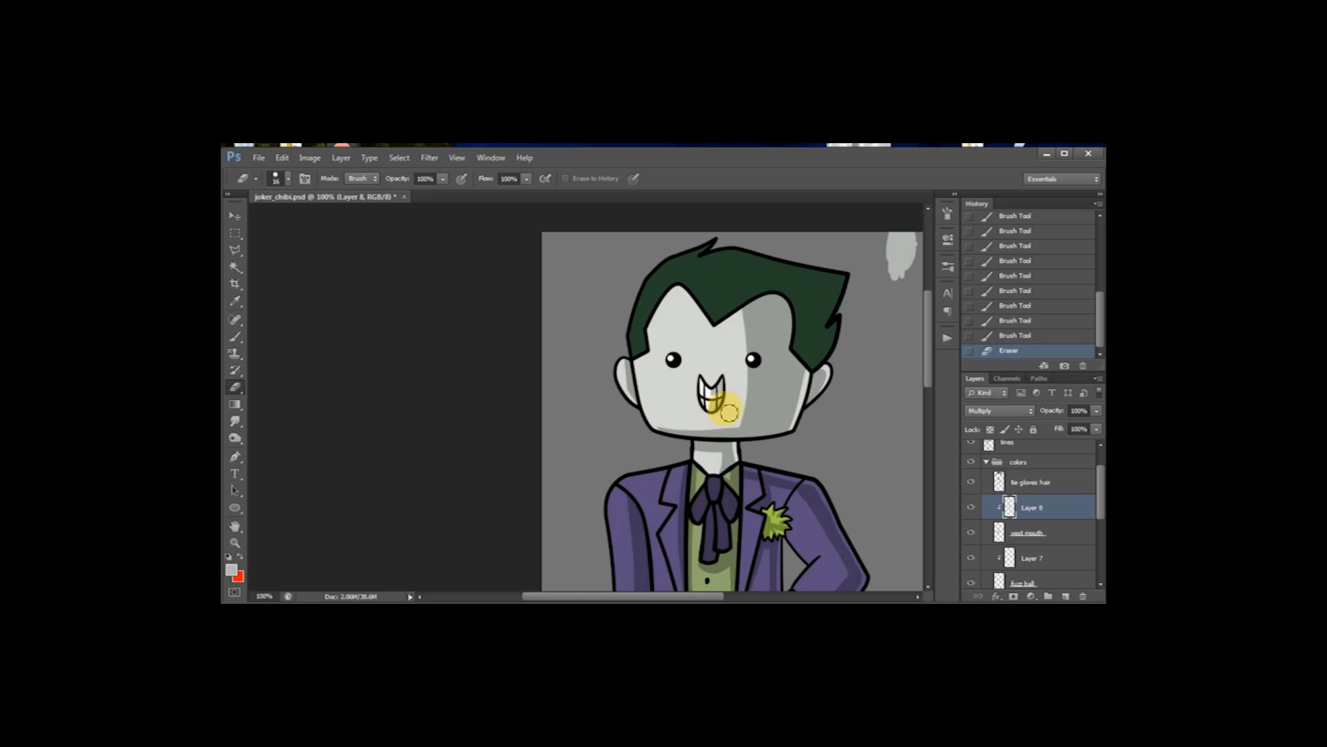
Step: Add a new layer above the tie gloves hair layer and clip it to that layer
key("space")
left_click_drag(741, 446, 716, 410)
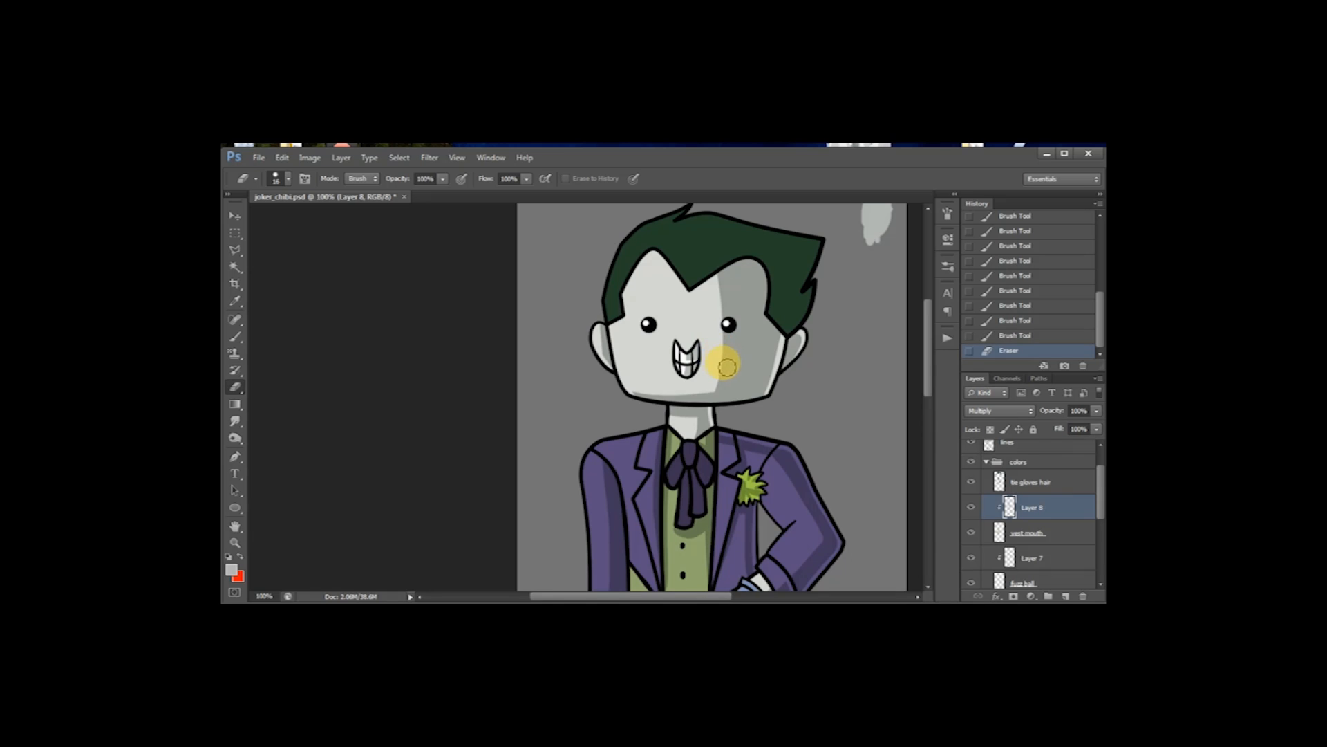
key("h")
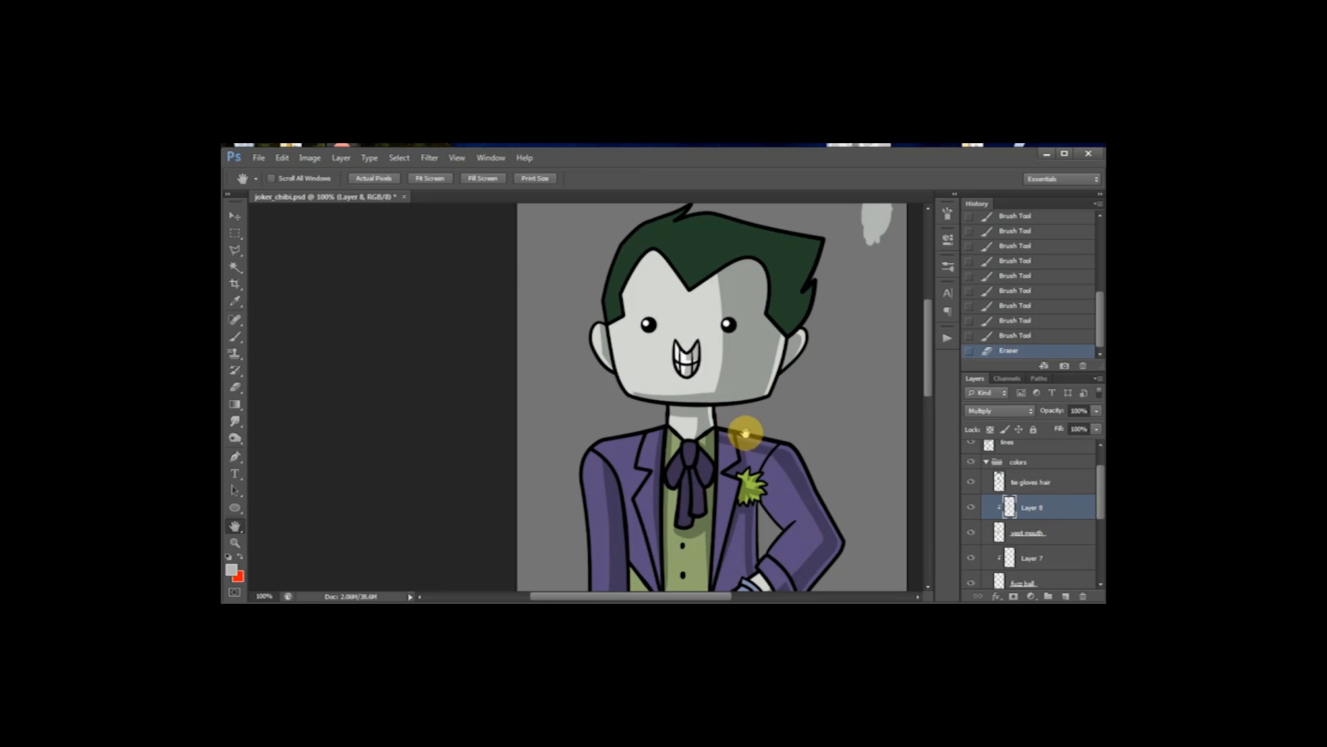
left_click_drag(757, 469, 729, 263)
left_click_drag(754, 518, 717, 311)
left_click_drag(729, 387, 741, 462)
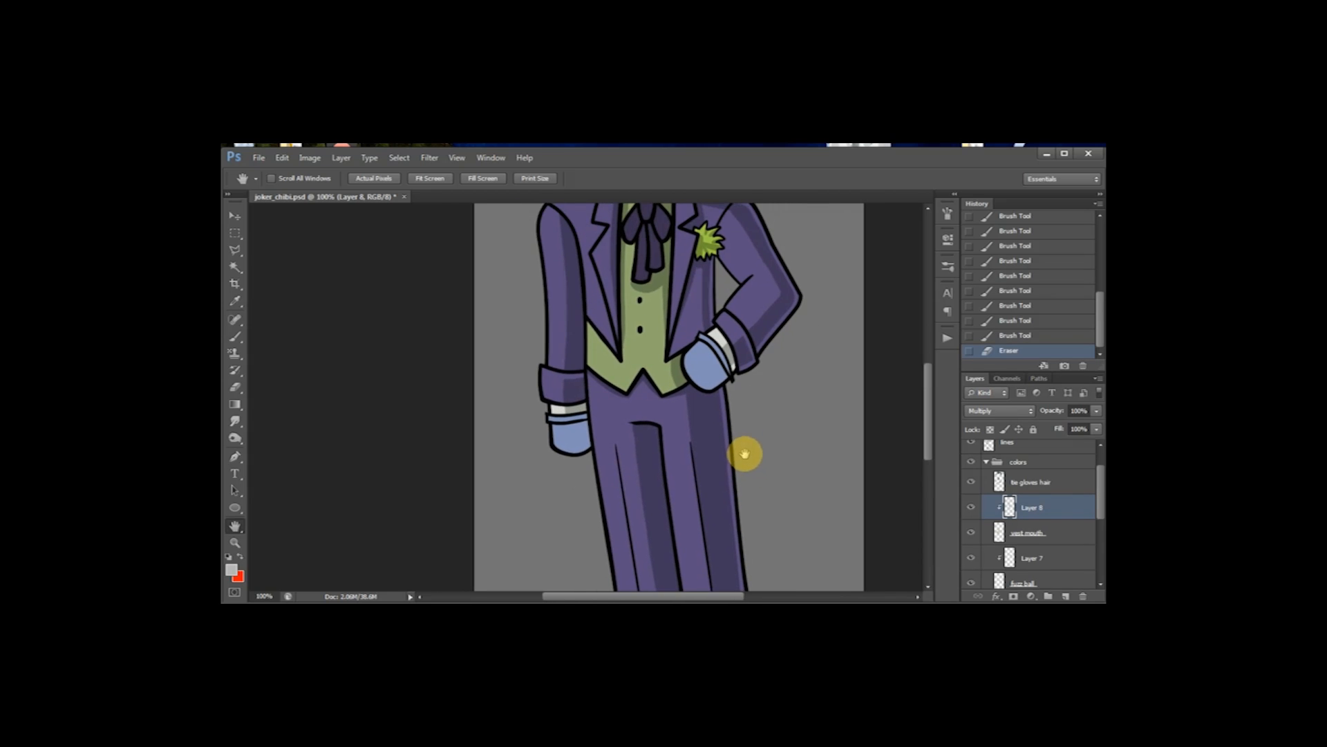
left_click(1059, 484)
left_click(1065, 596)
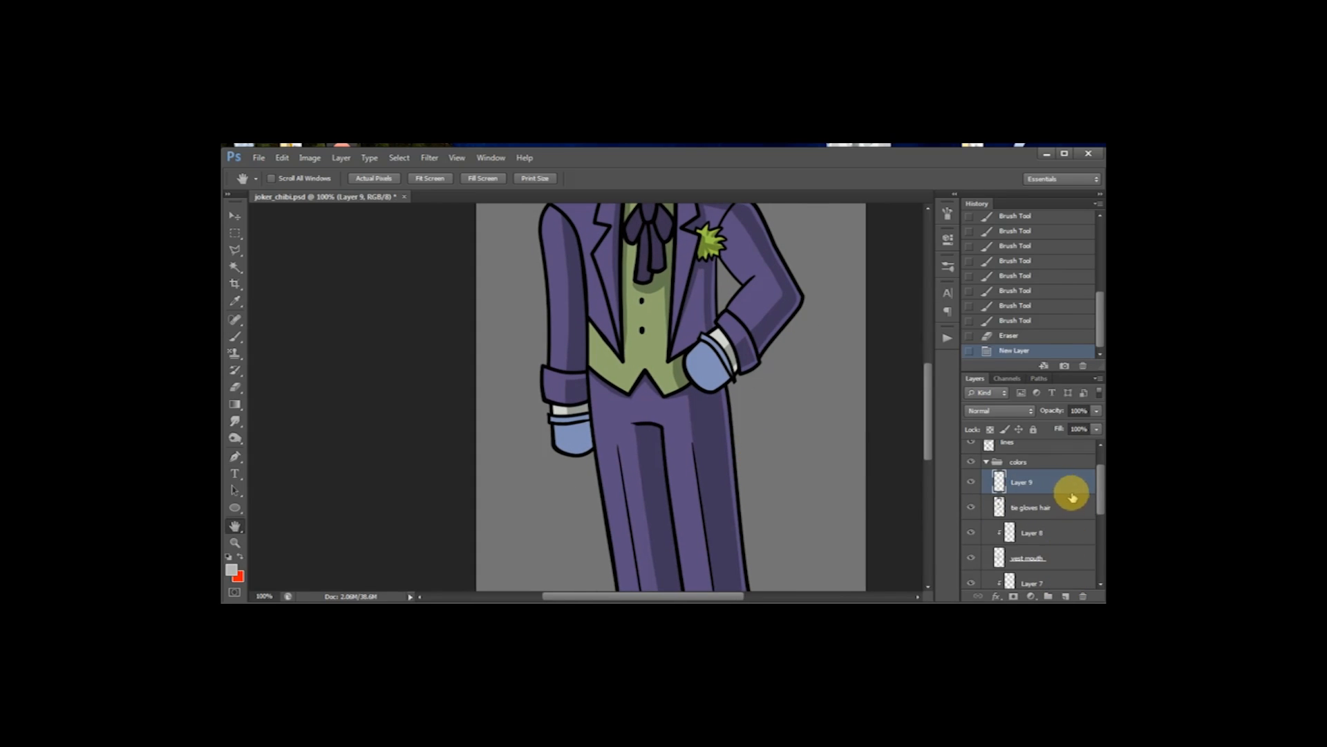
right_click(1072, 477)
left_click(952, 336)
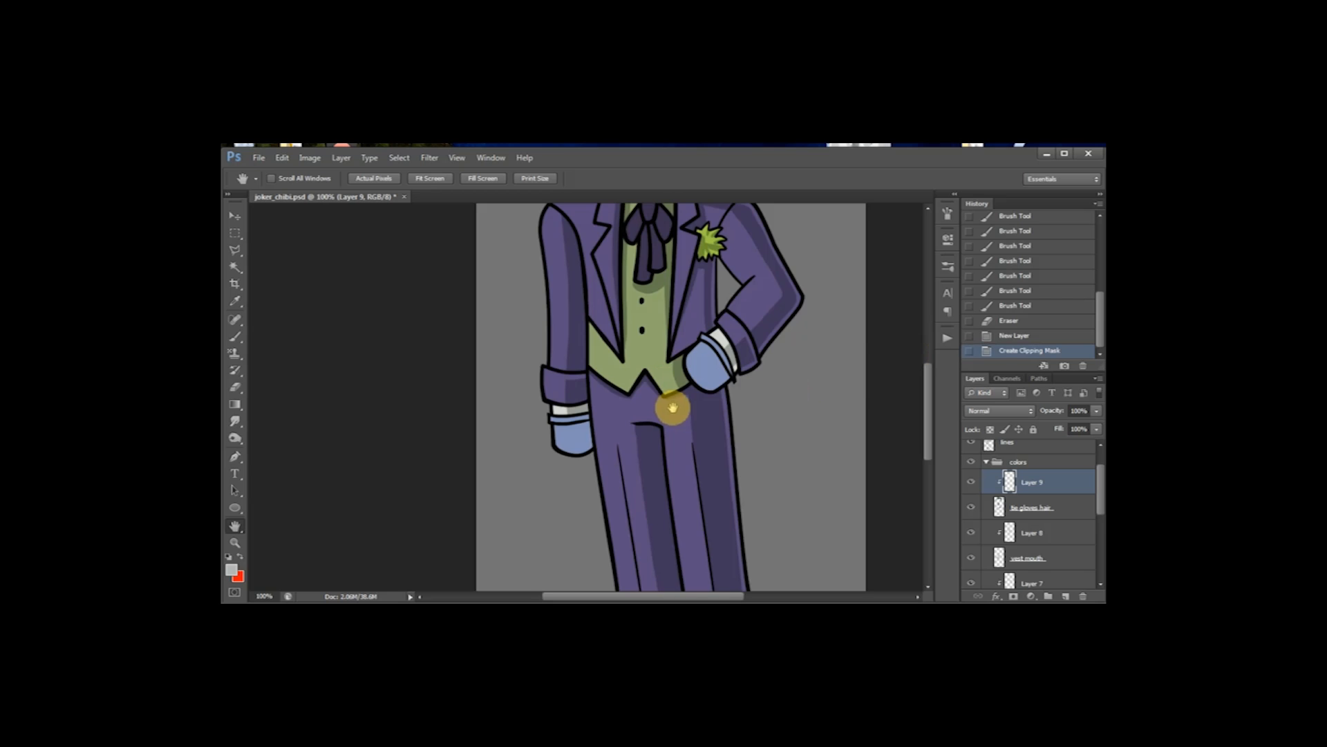
Step: Brush shading onto the glove of the hanging arm and trim its edge with the eraser
left_click_drag(676, 371, 678, 459)
key("b")
mouse_move(595, 478)
left_mouse_down()
mouse_move(607, 548)
mouse_move(612, 468)
mouse_move(595, 523)
left_mouse_up()
key("e")
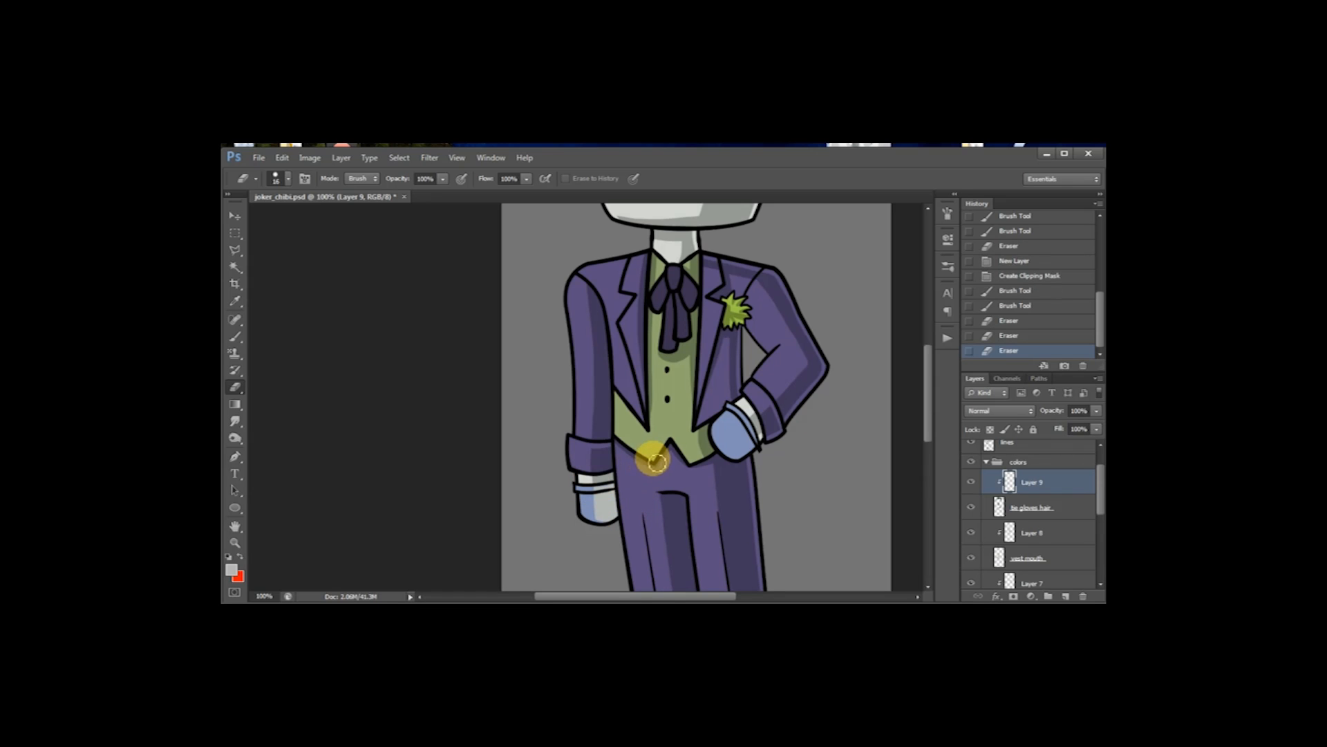
Step: Brush shading onto the glove on the hip, trim it with the eraser, and set the clipped layer to Multiply
key("b")
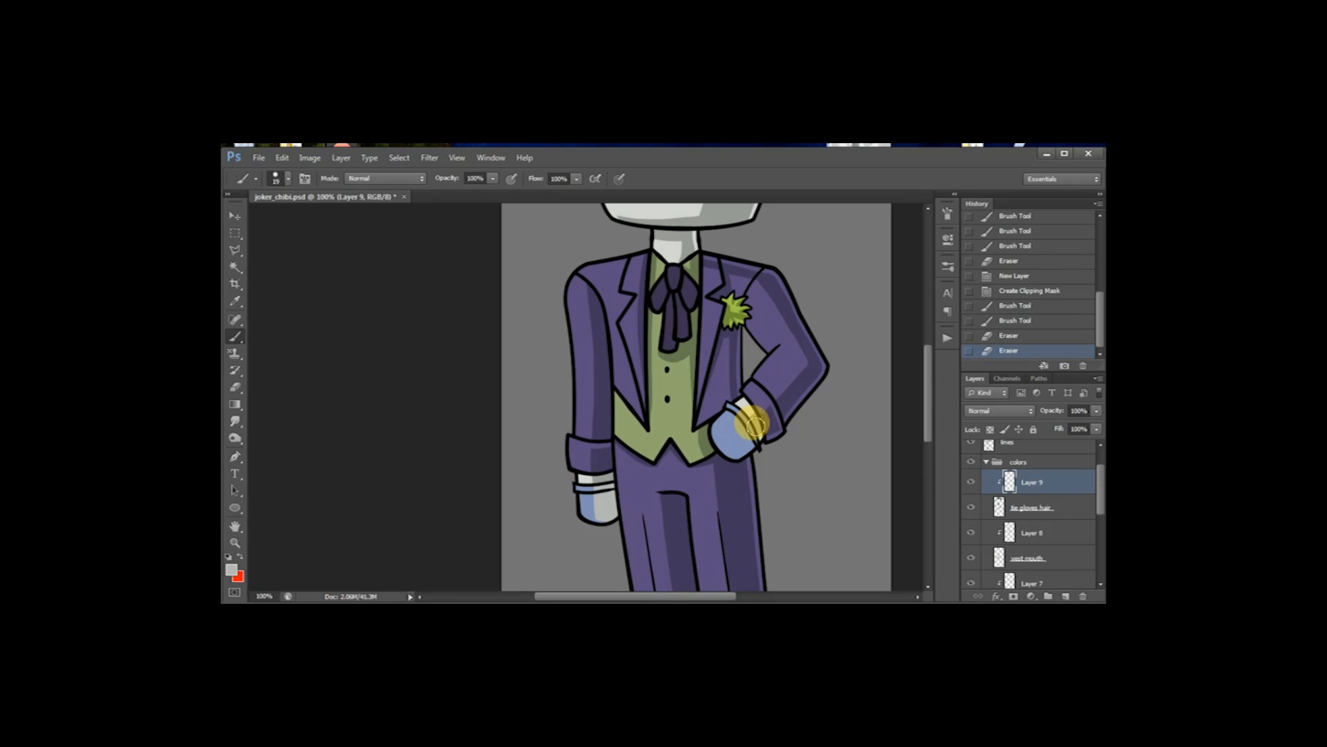
left_click_drag(706, 459, 777, 418)
key("e")
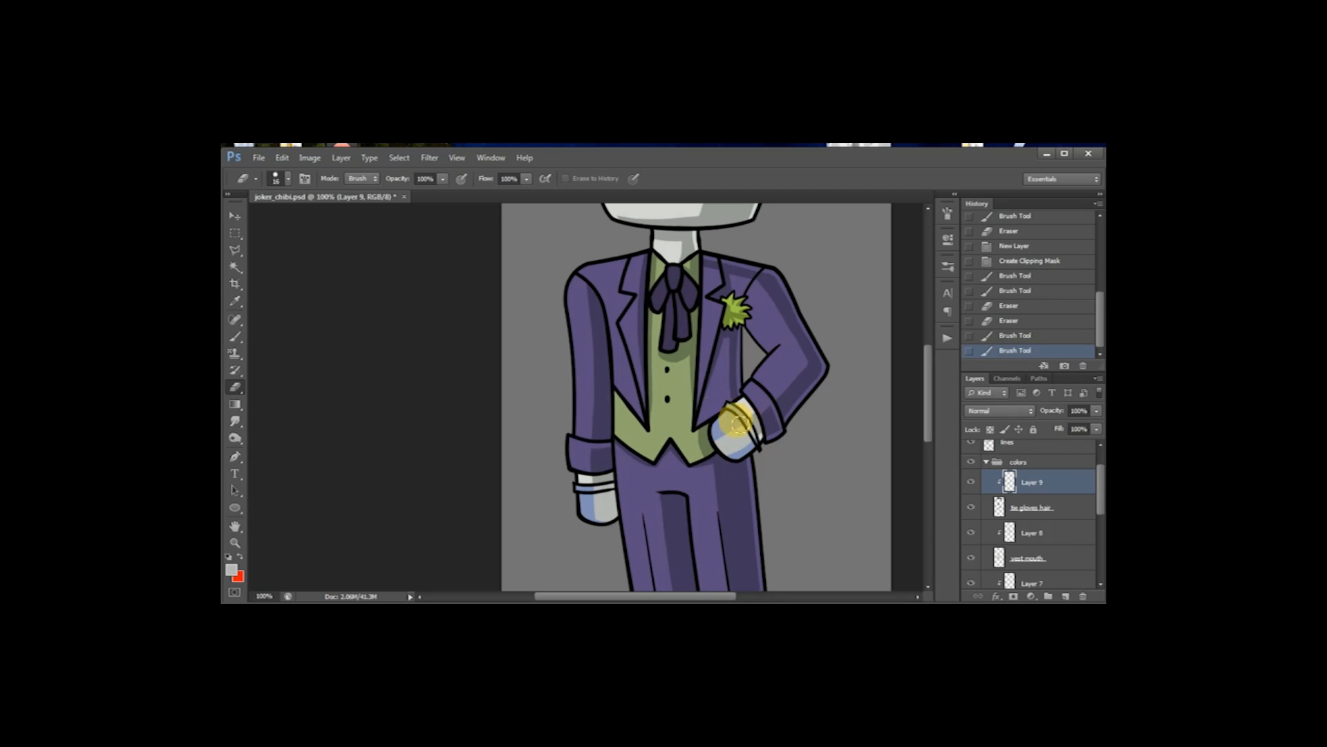
mouse_move(773, 456)
left_mouse_down()
mouse_move(740, 432)
mouse_move(721, 449)
mouse_move(776, 414)
left_mouse_up()
key("ctrl+z")
key("ctrl+z")
mouse_move(752, 462)
left_mouse_down()
mouse_move(757, 422)
mouse_move(740, 414)
mouse_move(728, 450)
mouse_move(720, 432)
mouse_move(755, 455)
left_mouse_up()
key("ctrl+z")
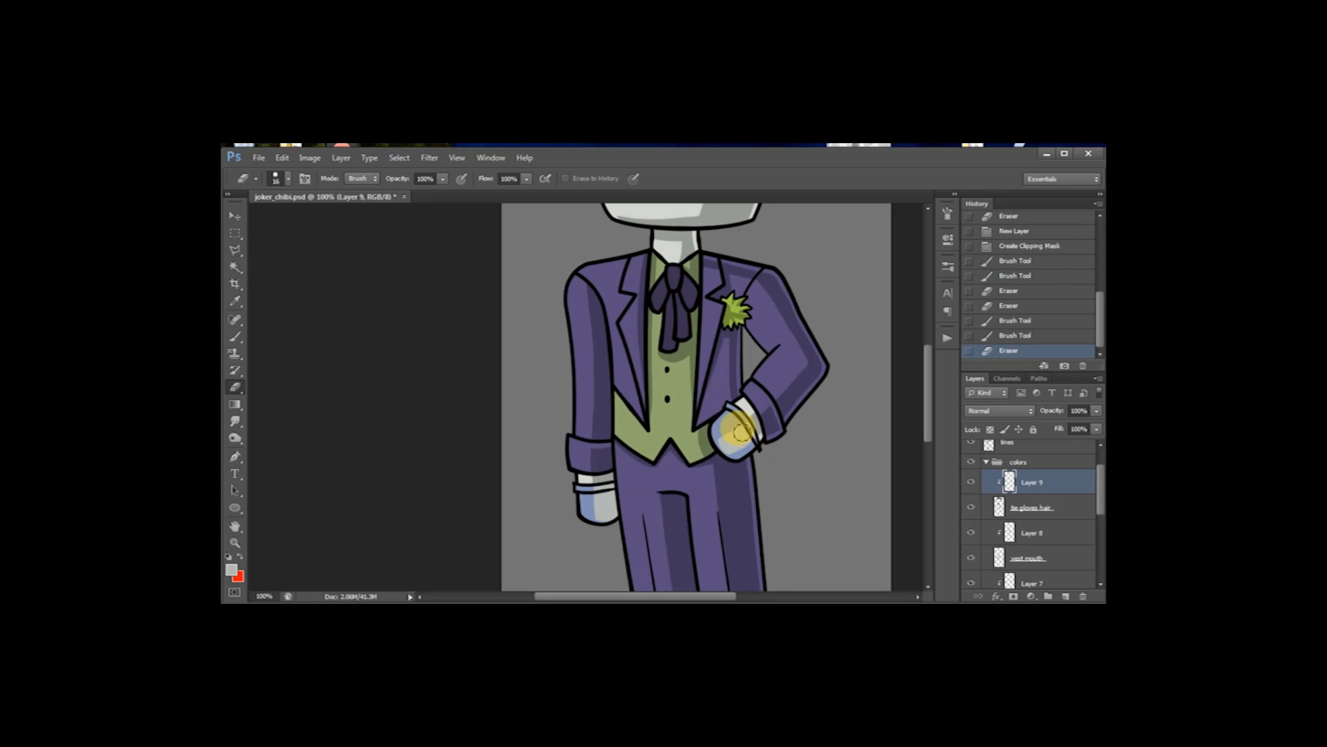
left_click(1011, 410)
left_click(989, 181)
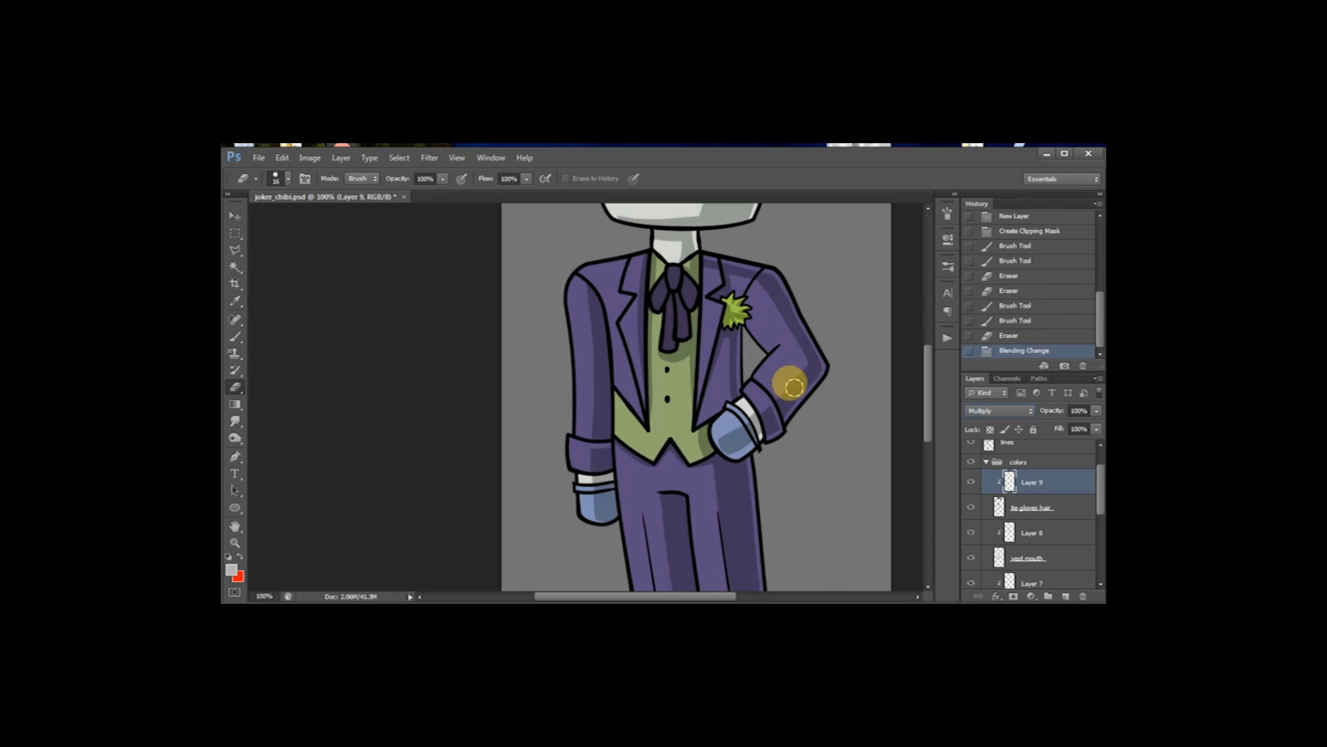
Step: Brush shading over the hair from the widow's peak across its darker side, and beneath the small tuft on top
left_click_drag(930, 400, 927, 335)
left_click(667, 366)
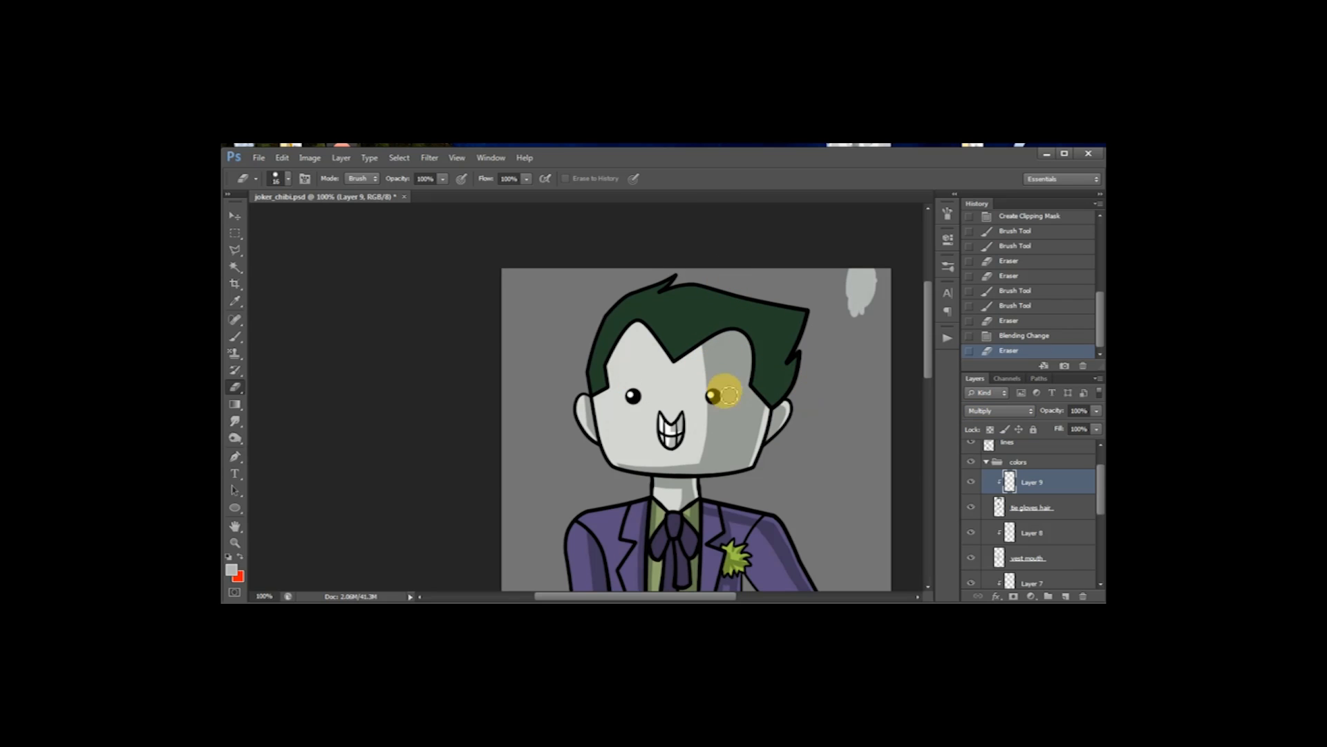
key("b")
mouse_move(672, 358)
left_mouse_down()
mouse_move(721, 339)
mouse_move(748, 306)
mouse_move(676, 365)
mouse_move(715, 340)
mouse_move(686, 368)
mouse_move(749, 305)
mouse_move(757, 354)
mouse_move(795, 300)
mouse_move(795, 315)
mouse_move(813, 300)
mouse_move(815, 343)
mouse_move(782, 287)
left_mouse_up()
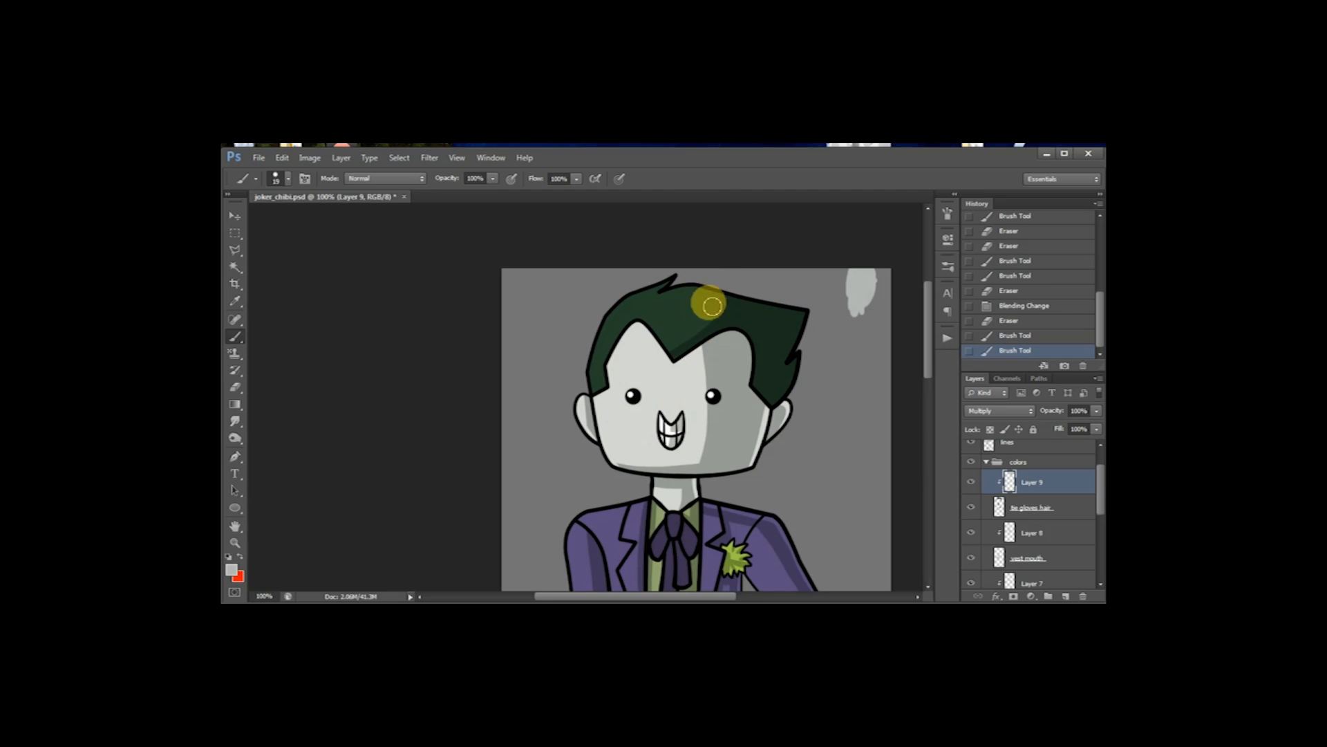
left_click_drag(672, 363, 699, 350)
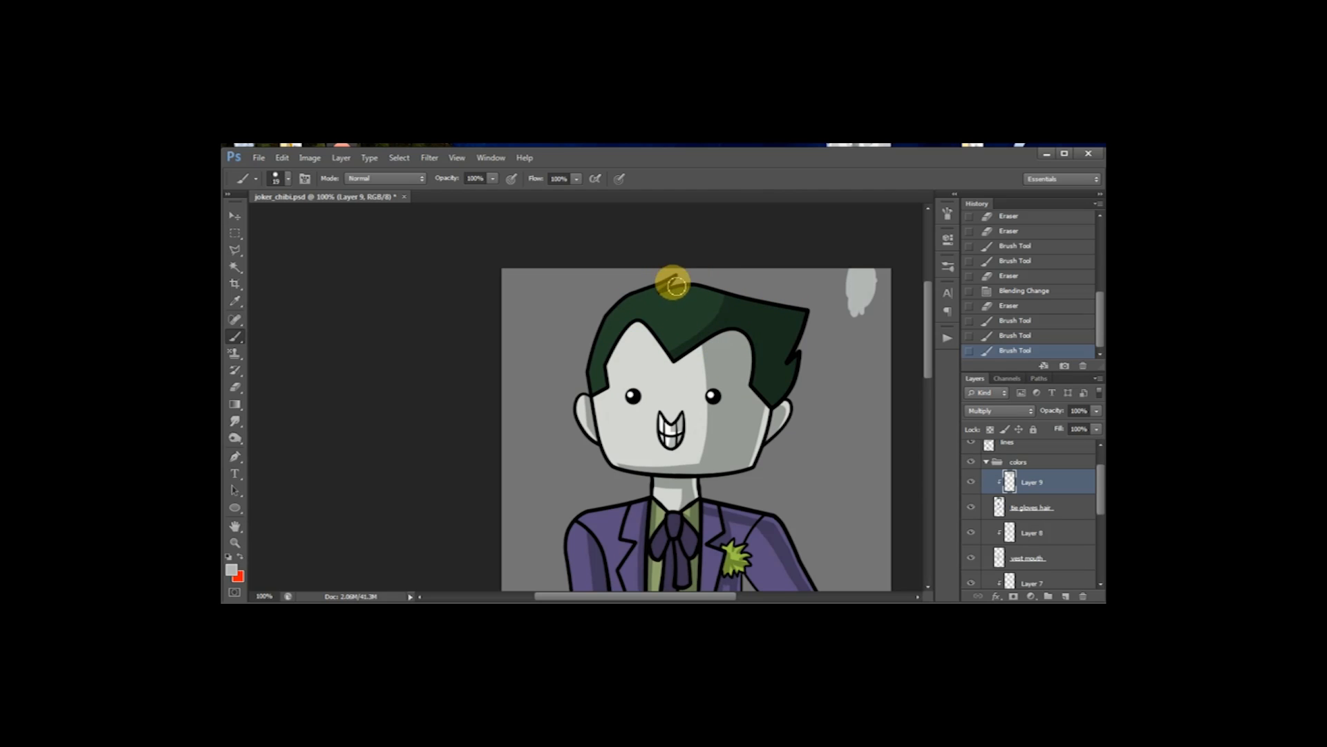
mouse_move(669, 284)
left_mouse_down()
mouse_move(640, 304)
mouse_move(685, 278)
mouse_move(634, 304)
mouse_move(704, 270)
left_mouse_up()
Step: Trim the shading around the hair tuft with the eraser and brush shading onto the sideburn on the lit side
key("e")
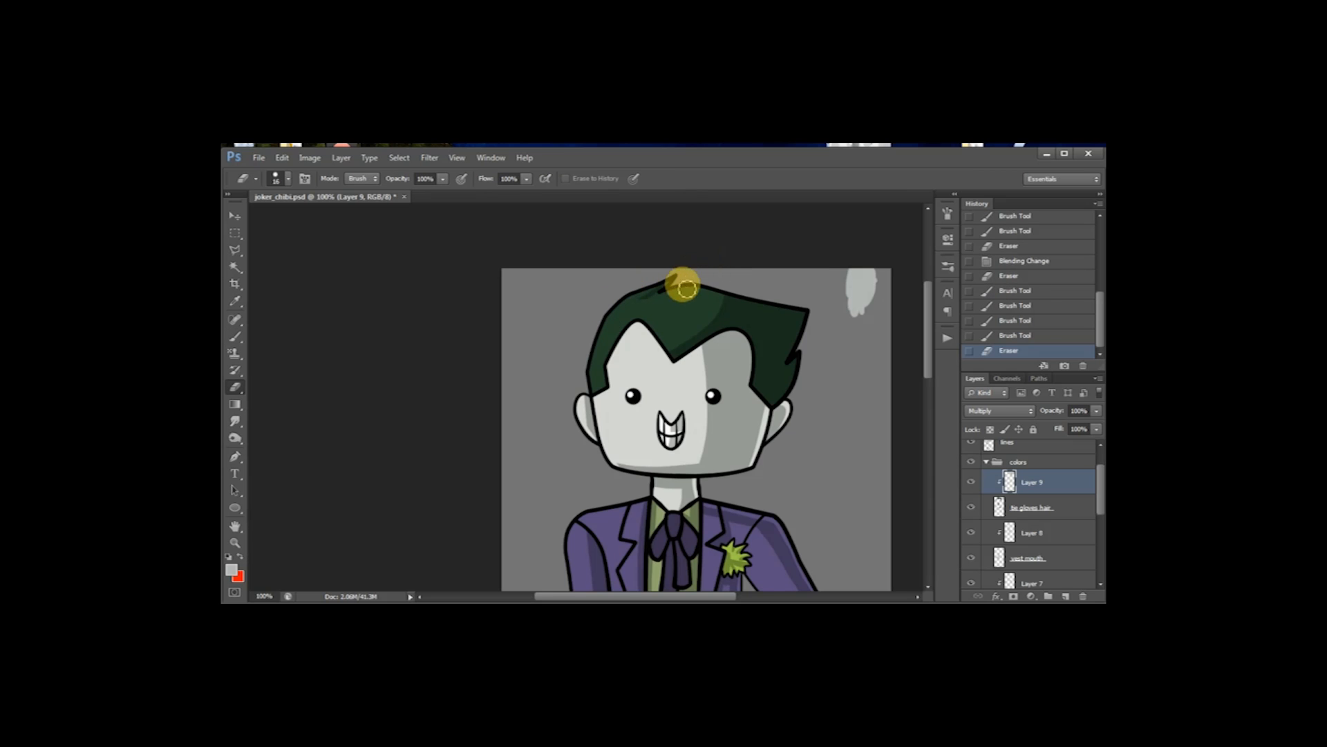
left_click_drag(645, 307, 721, 271)
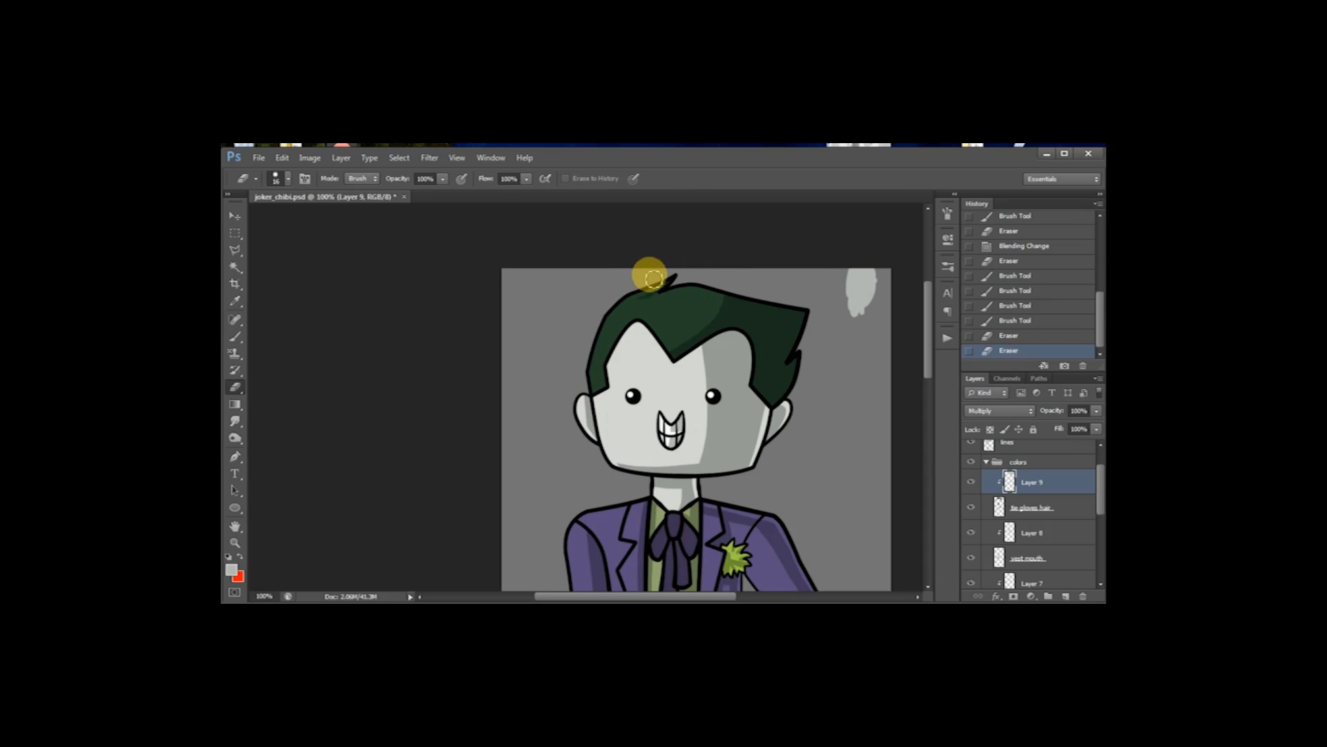
key("b")
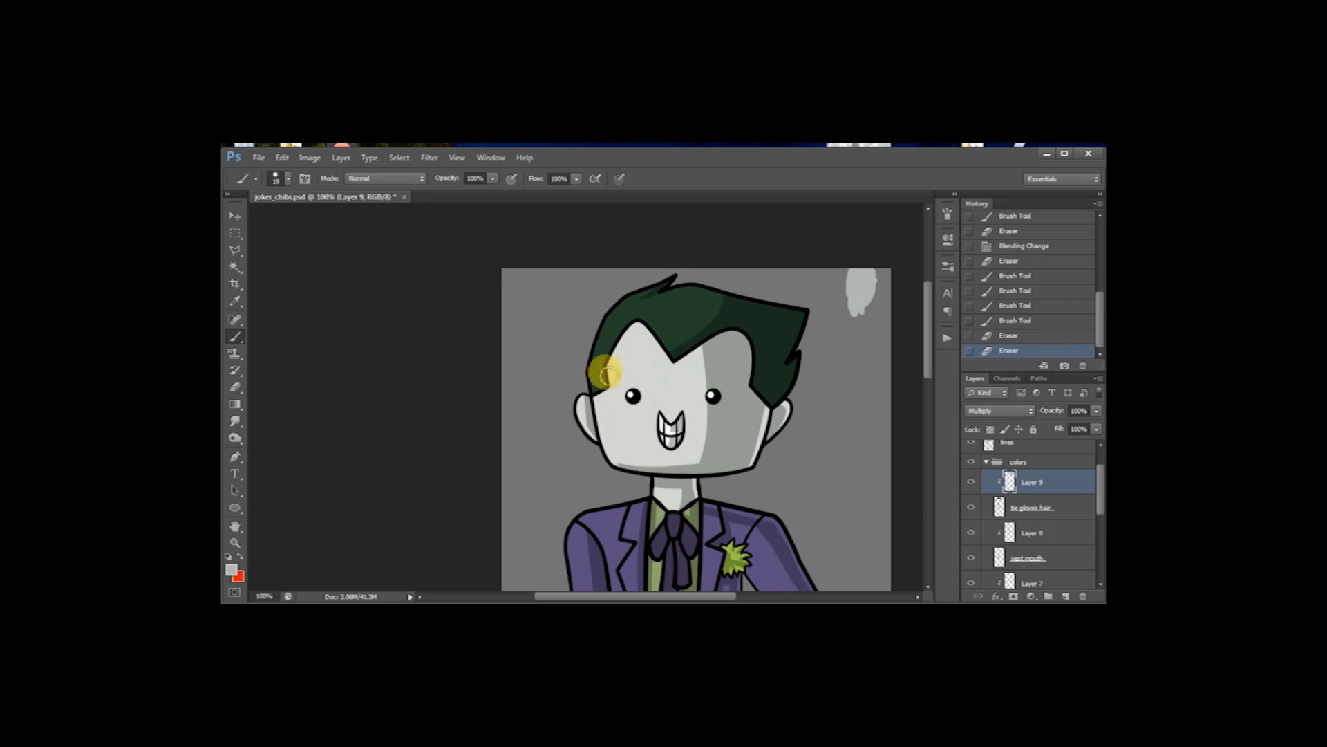
left_click_drag(607, 369, 603, 365)
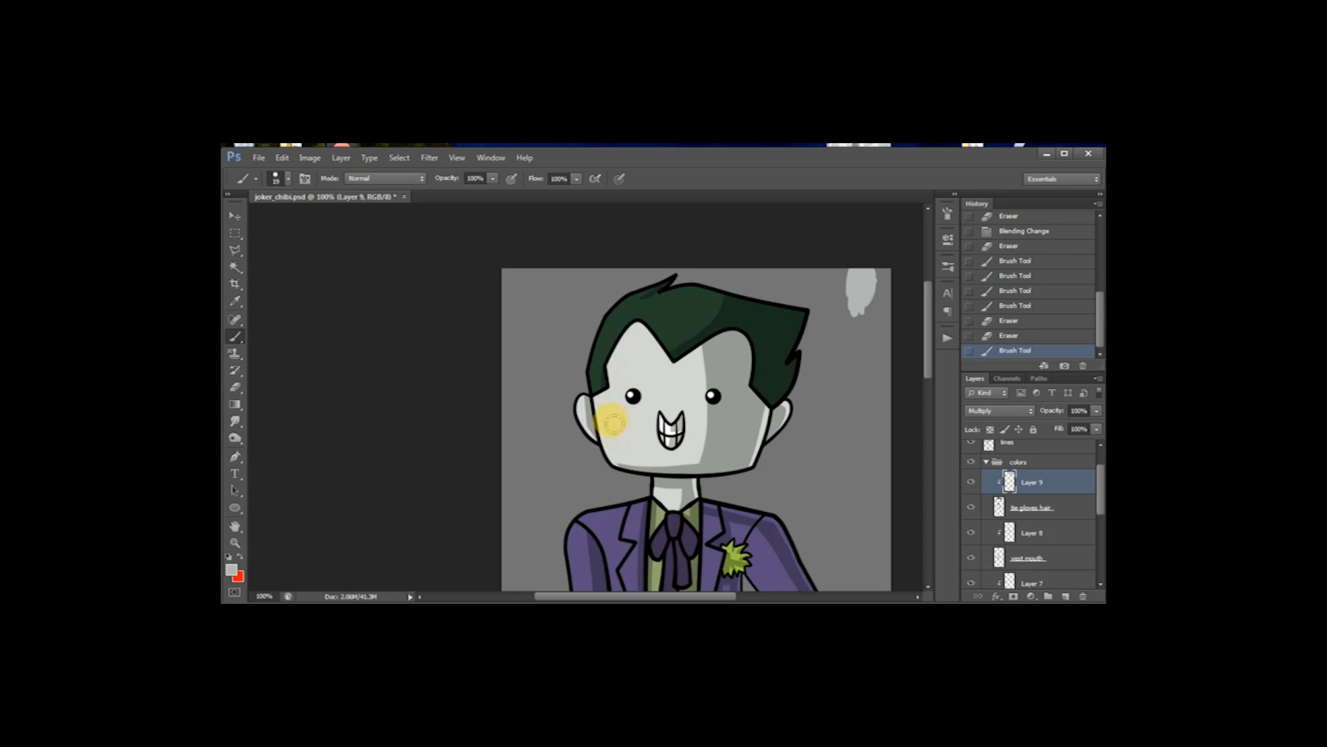
Step: Erase a thin strip of shading along the outer edge of the hair on its shaded side, redoing unsatisfactory strokes
key("e")
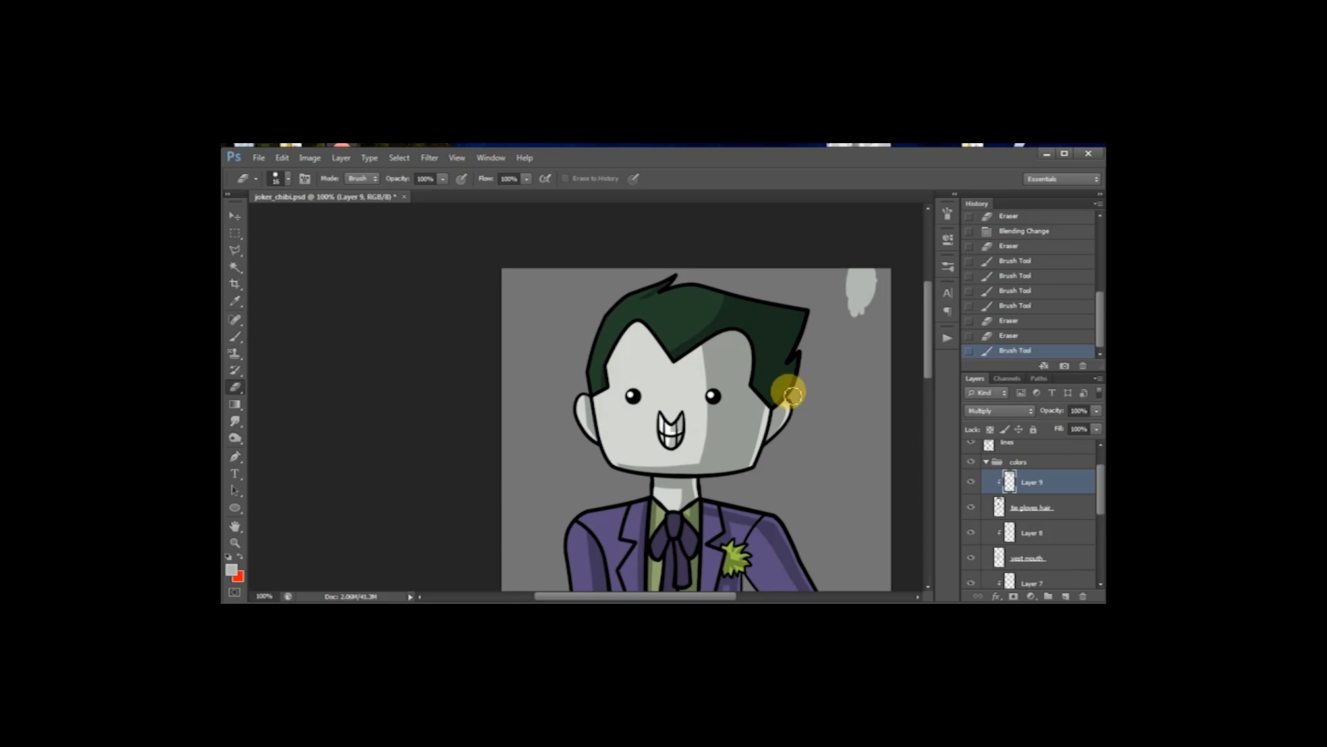
left_click_drag(803, 364, 774, 408)
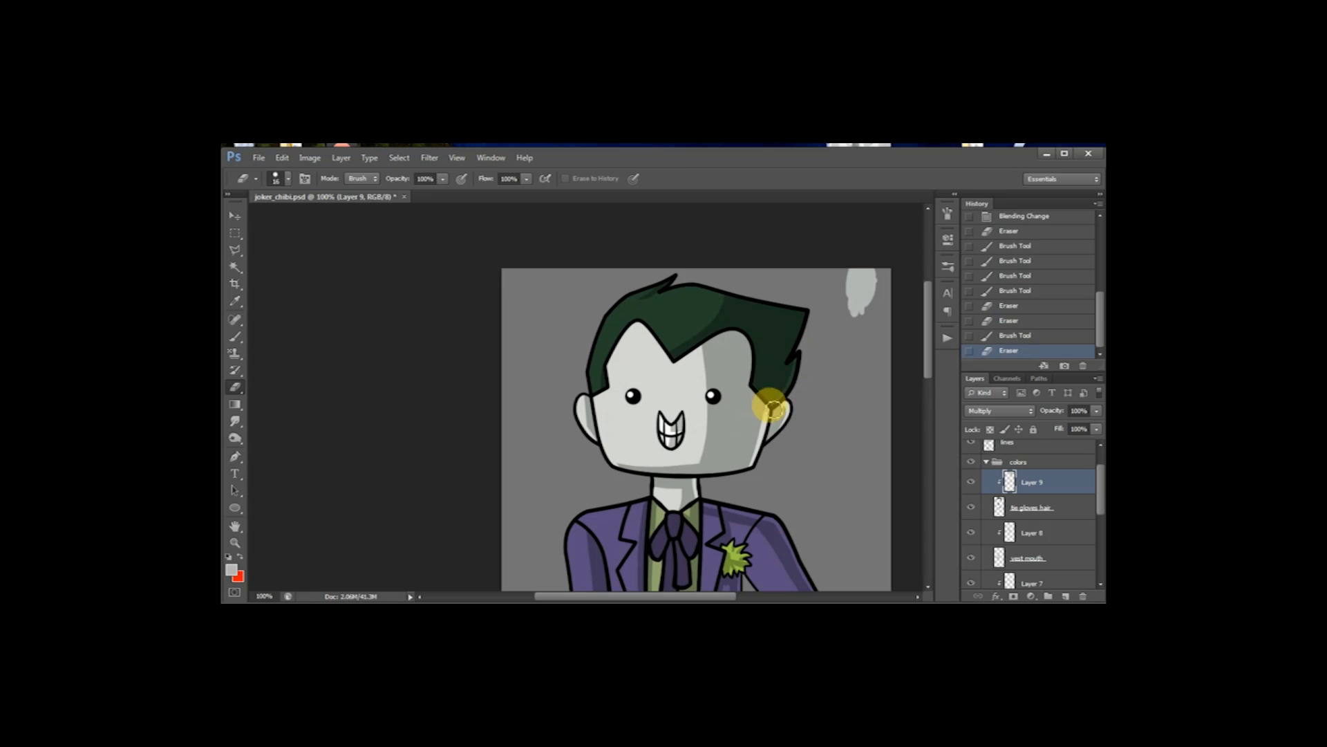
mouse_move(819, 309)
left_mouse_down()
mouse_move(791, 365)
mouse_move(820, 291)
left_mouse_up()
key("ctrl+z")
left_click_drag(793, 354, 811, 280)
key("ctrl+z")
left_click_drag(813, 307, 820, 276)
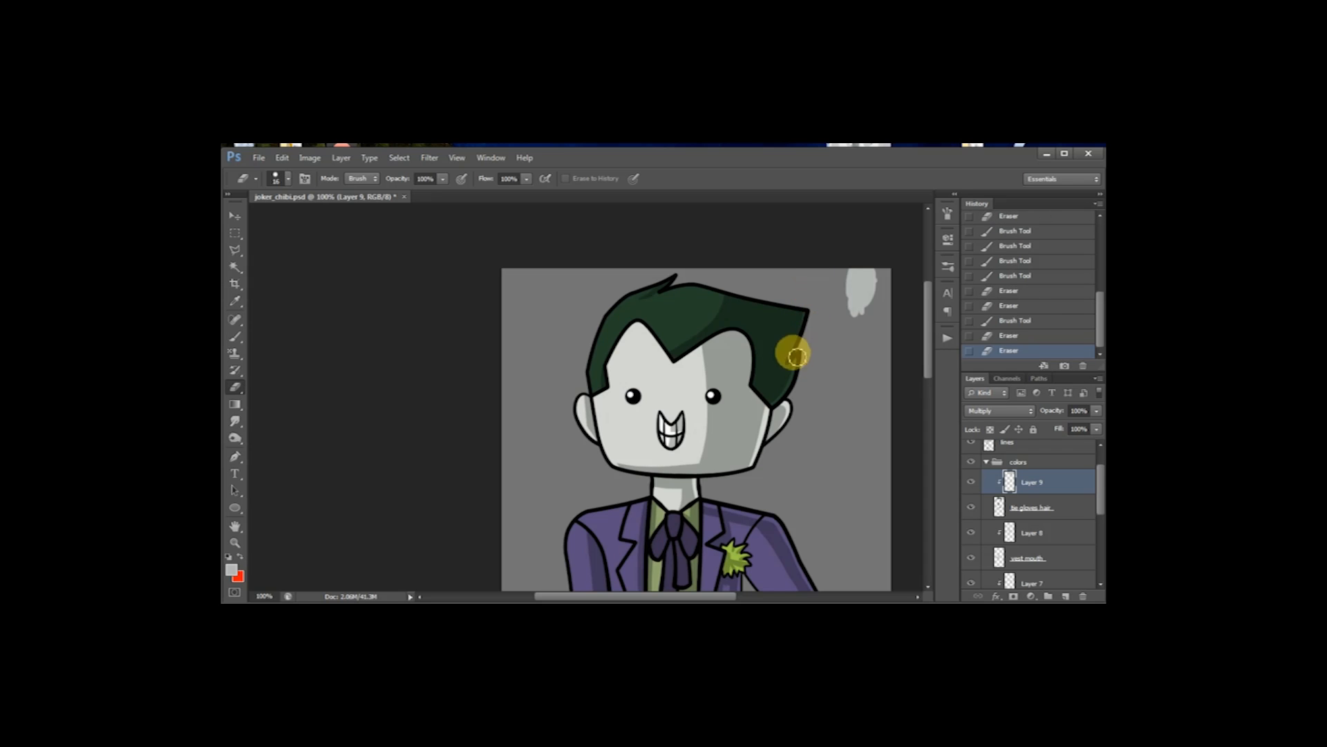
key("ctrl+z")
left_click_drag(789, 364, 822, 276)
Step: Erase a thin highlight along the top edge of the hair's shaded side, undoing and retrying the stroke
left_click_drag(720, 298, 884, 272)
key("ctrl+z")
left_click_drag(717, 293, 873, 319)
key("ctrl+z")
mouse_move(714, 296)
left_mouse_down()
mouse_move(801, 312)
mouse_move(851, 282)
left_mouse_up()
key("ctrl+z")
left_click_drag(717, 298, 892, 296)
key("ctrl+z")
left_click_drag(724, 295, 838, 303)
key("ctrl+z")
mouse_move(719, 296)
left_mouse_down()
mouse_move(898, 274)
mouse_move(821, 291)
left_mouse_up()
key("ctrl+z")
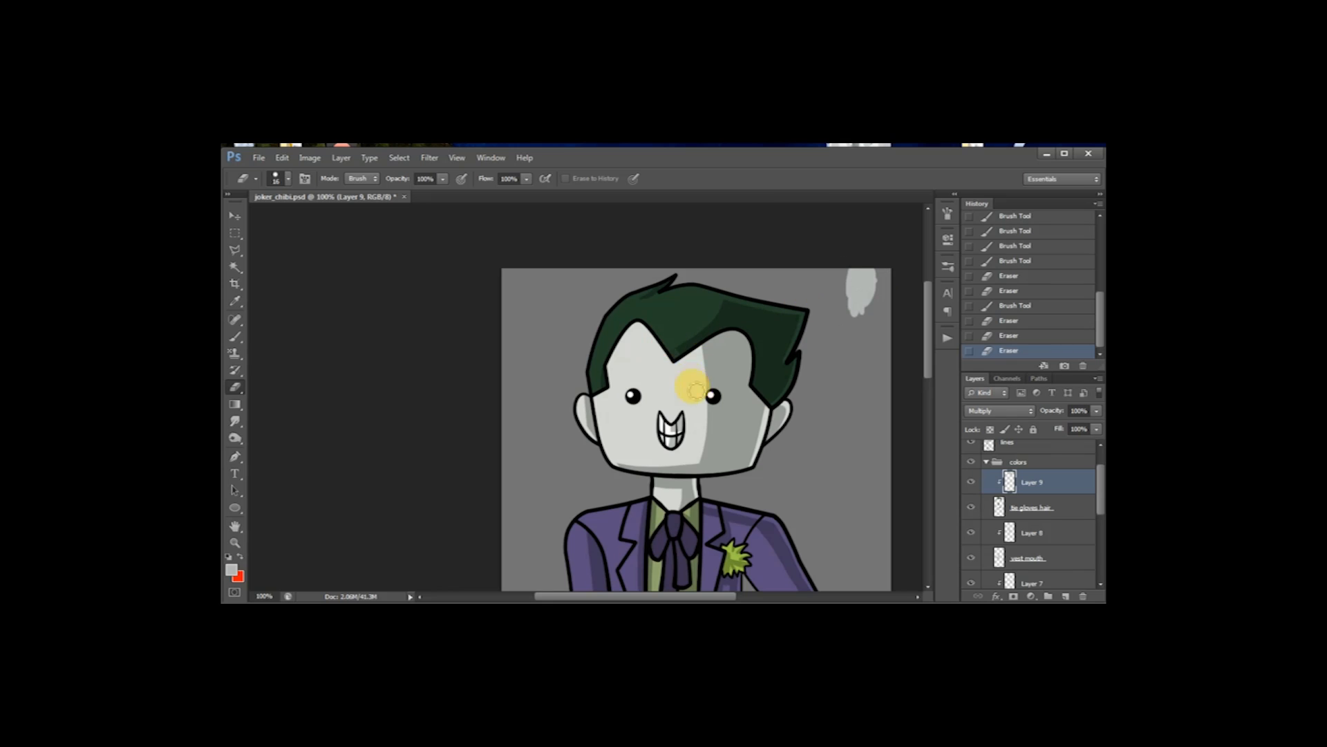
key("ctrl+alt+z")
Step: Check the whole figure at 50% zoom and hide Layer 2 with the grey colour swatch
key("space")
left_click_drag(711, 424, 694, 350)
left_click_drag(726, 408, 723, 278)
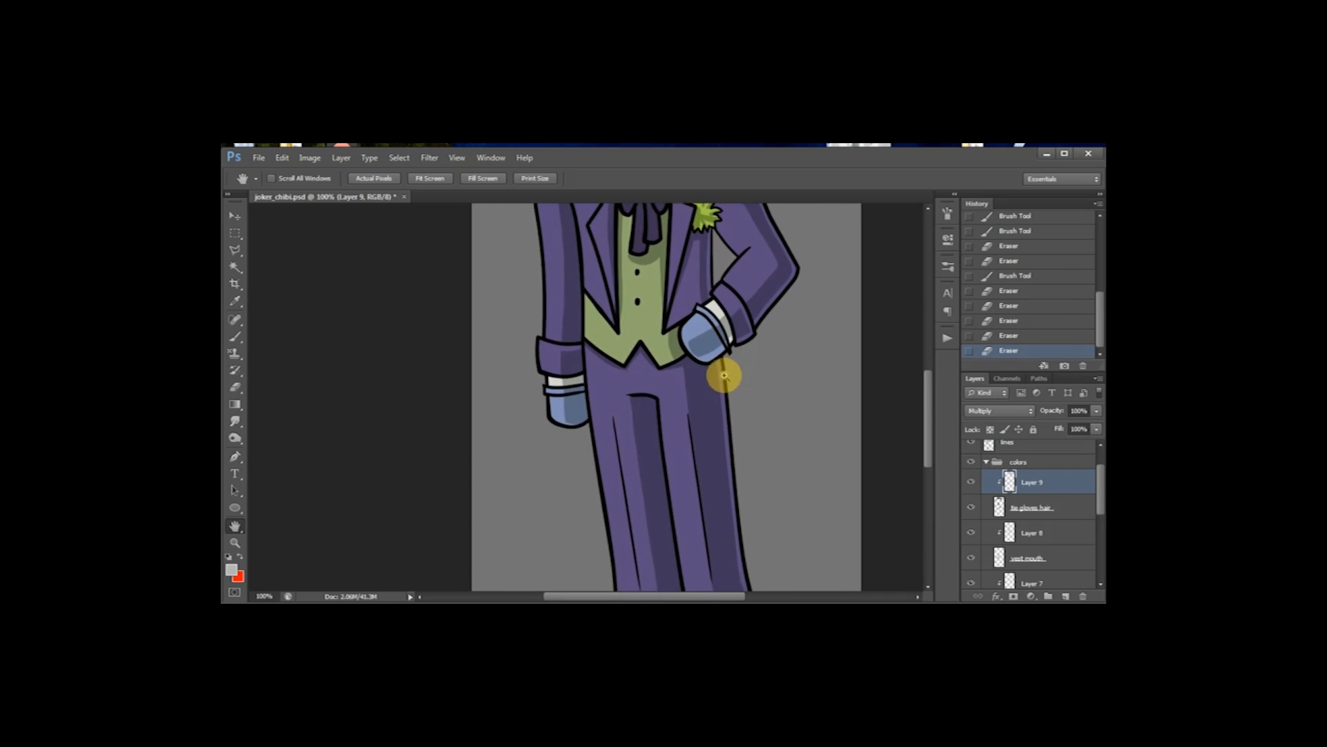
key("ctrl+minus")
key("ctrl+minus")
left_click_drag(691, 355, 760, 372)
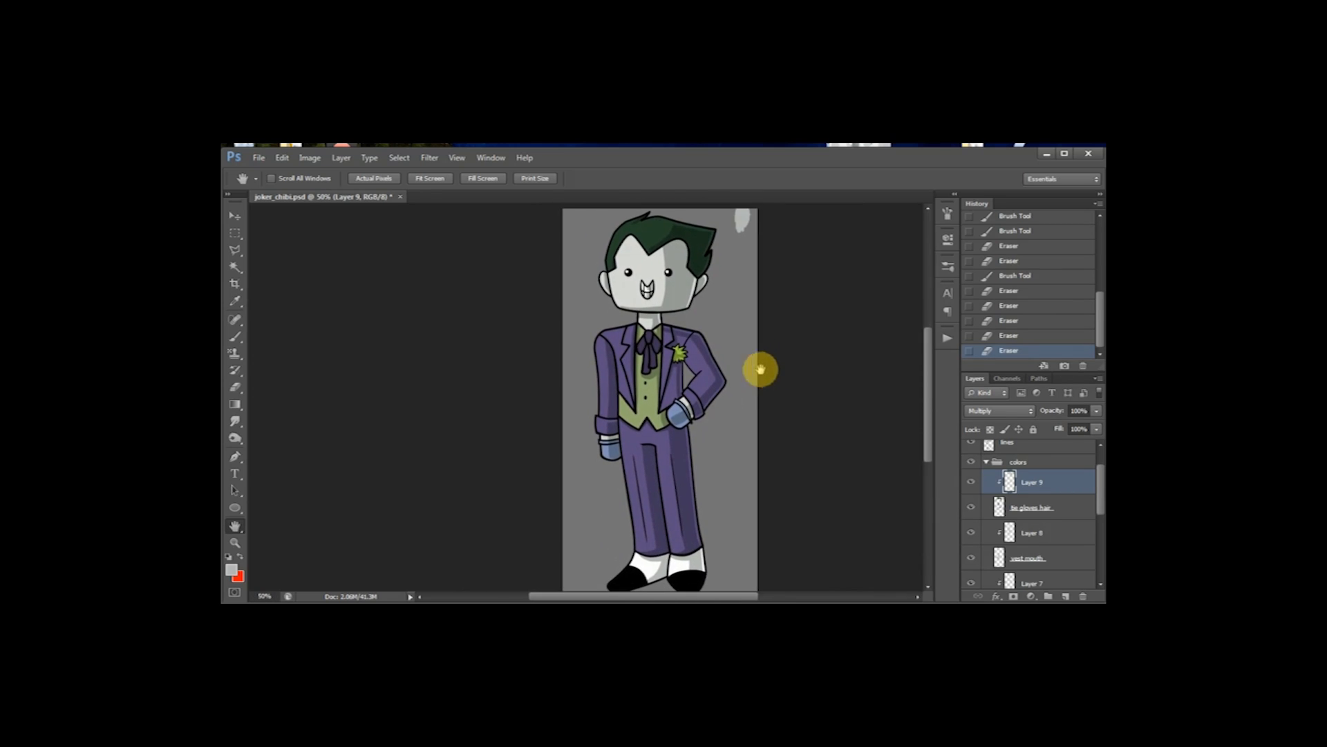
scroll(1090, 471, "up", 1)
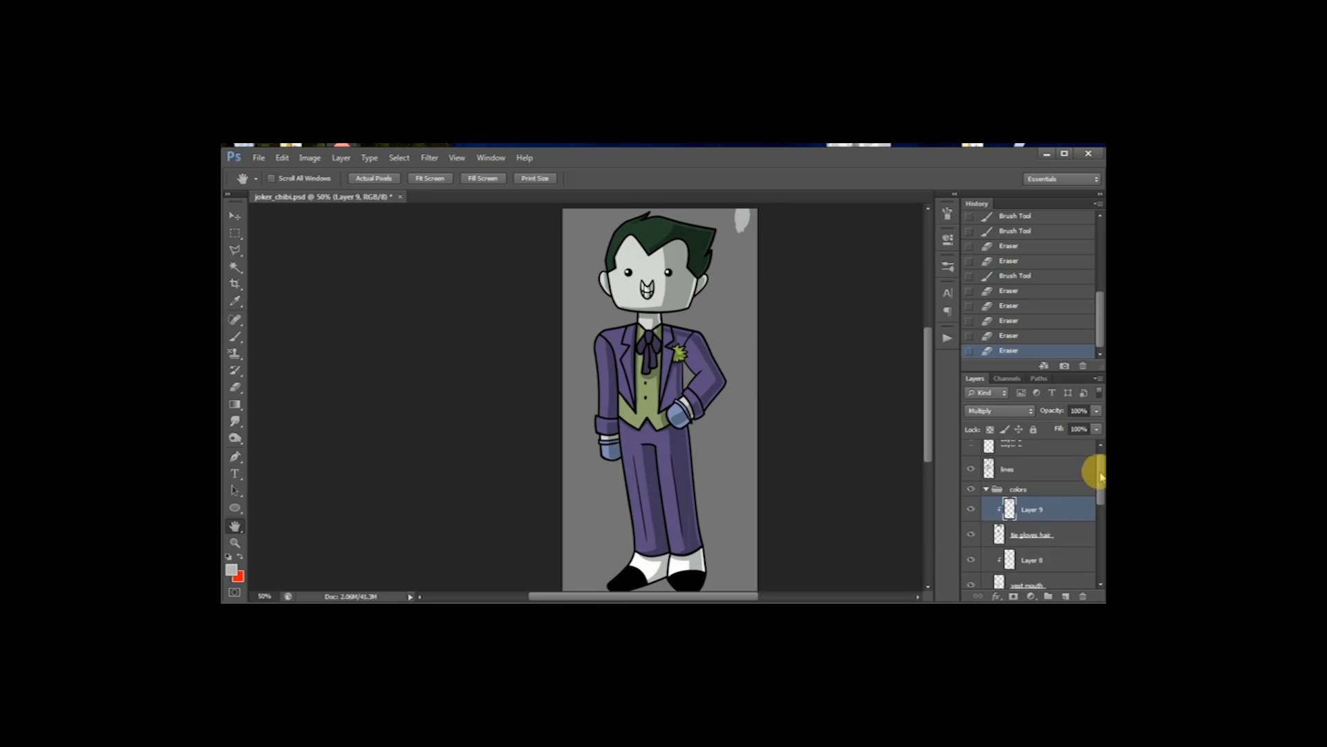
left_click(975, 452)
Step: Brush more shading along the lit-side edge of the green vest, on the Multiply layer clipped to vest mouth
key("ctrl+minus")
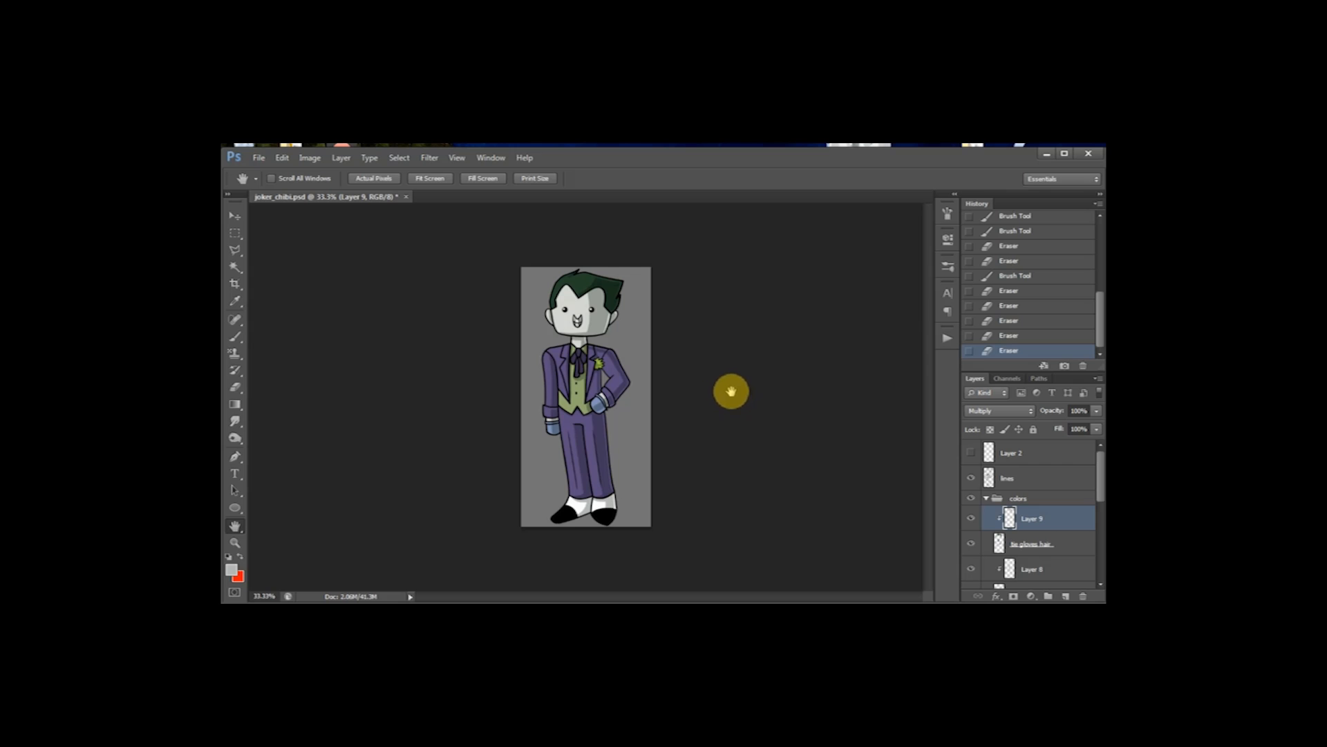
key("z")
left_click(596, 360)
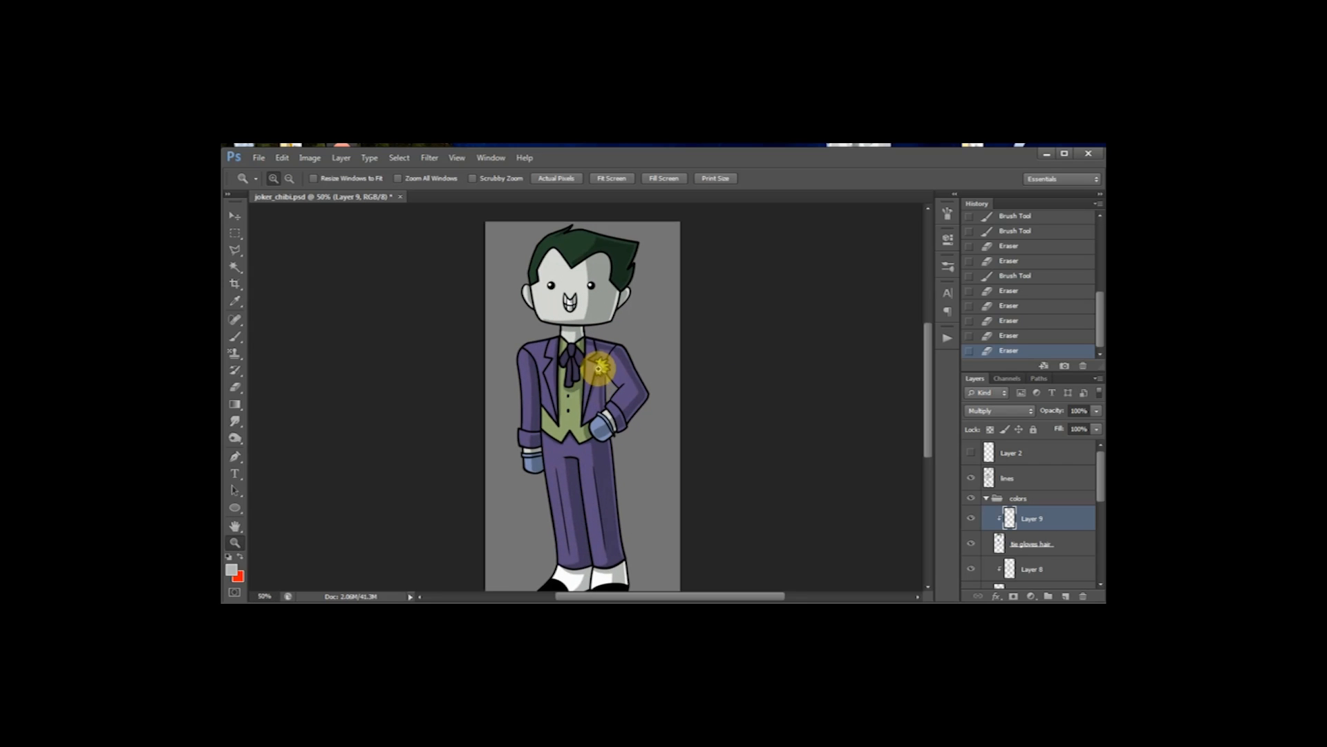
key("h")
left_click_drag(608, 415, 671, 419)
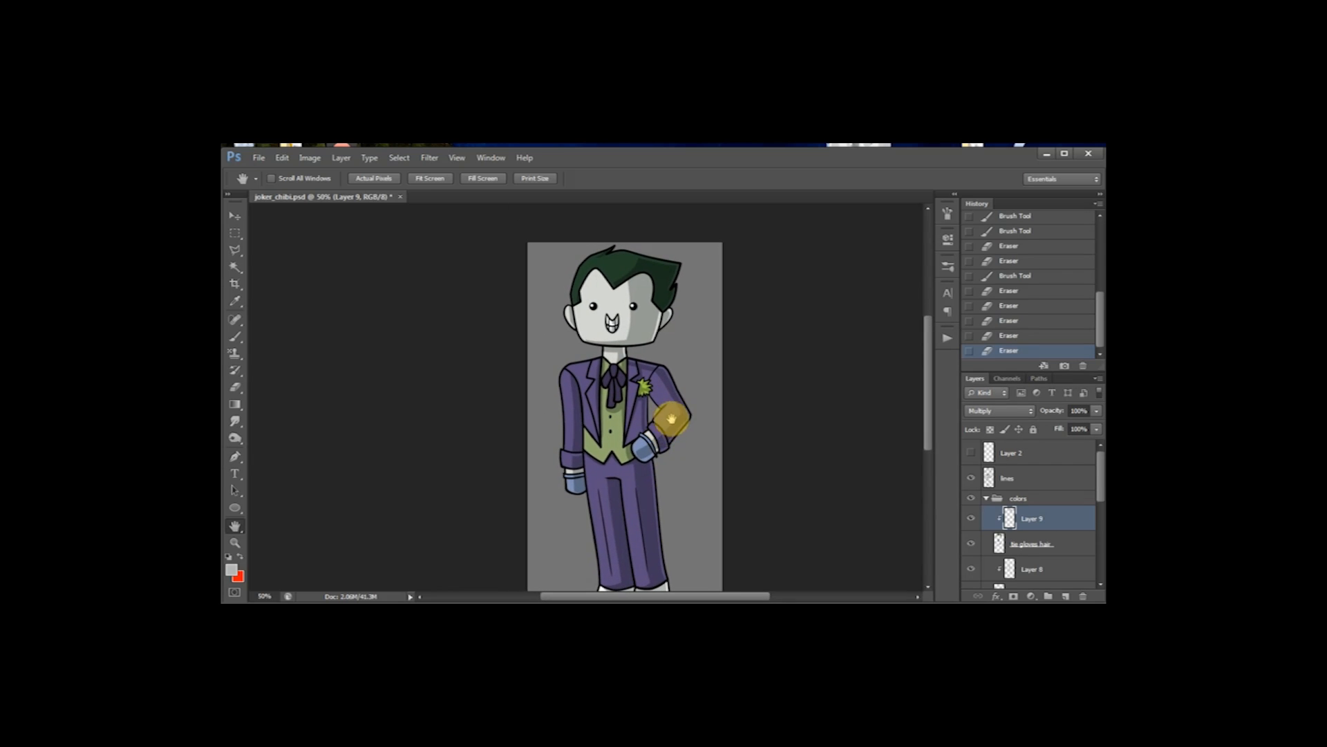
left_click_drag(664, 394, 664, 456)
mouse_move(1097, 495)
left_mouse_down()
mouse_move(1099, 557)
mouse_move(1096, 504)
left_mouse_up()
left_click(1071, 530)
key("ctrl+space")
mouse_move(571, 370)
left_mouse_down()
mouse_move(590, 385)
mouse_move(599, 351)
left_mouse_up()
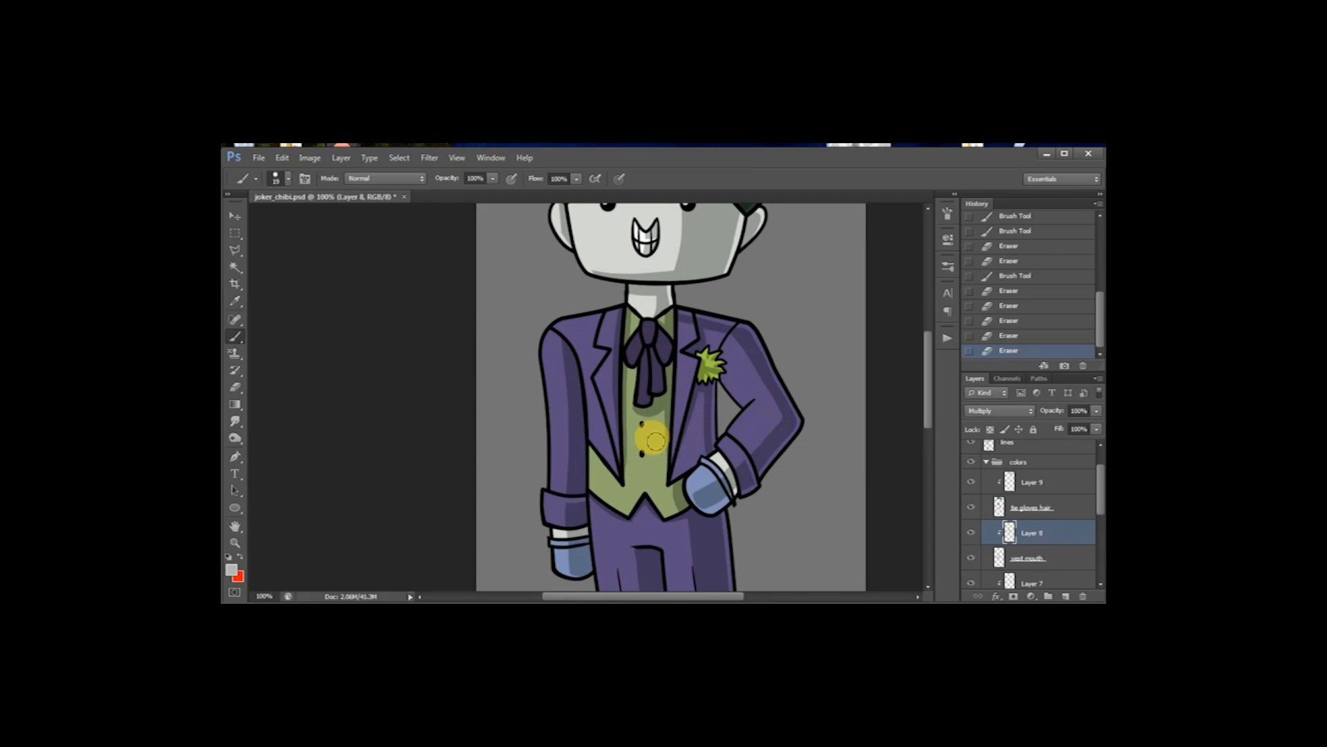
mouse_move(626, 484)
left_mouse_down()
mouse_move(639, 309)
mouse_move(640, 354)
left_mouse_up()
left_click_drag(630, 490, 626, 367)
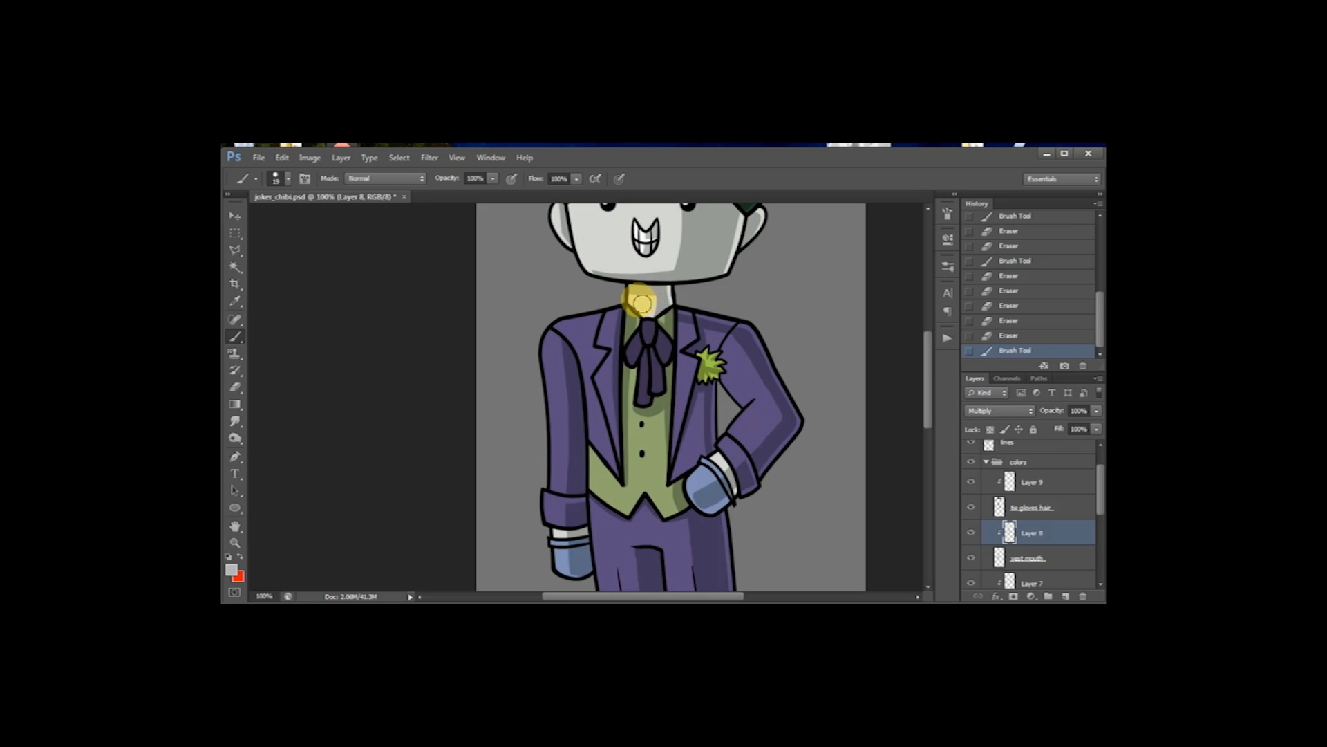
Step: Trim the vest's new edge shading with the eraser from the collar down past the buttons
key("e")
mouse_move(622, 296)
left_mouse_down()
mouse_move(650, 327)
mouse_move(659, 294)
mouse_move(652, 327)
mouse_move(637, 326)
mouse_move(643, 377)
mouse_move(657, 318)
mouse_move(657, 350)
mouse_move(633, 382)
left_mouse_up()
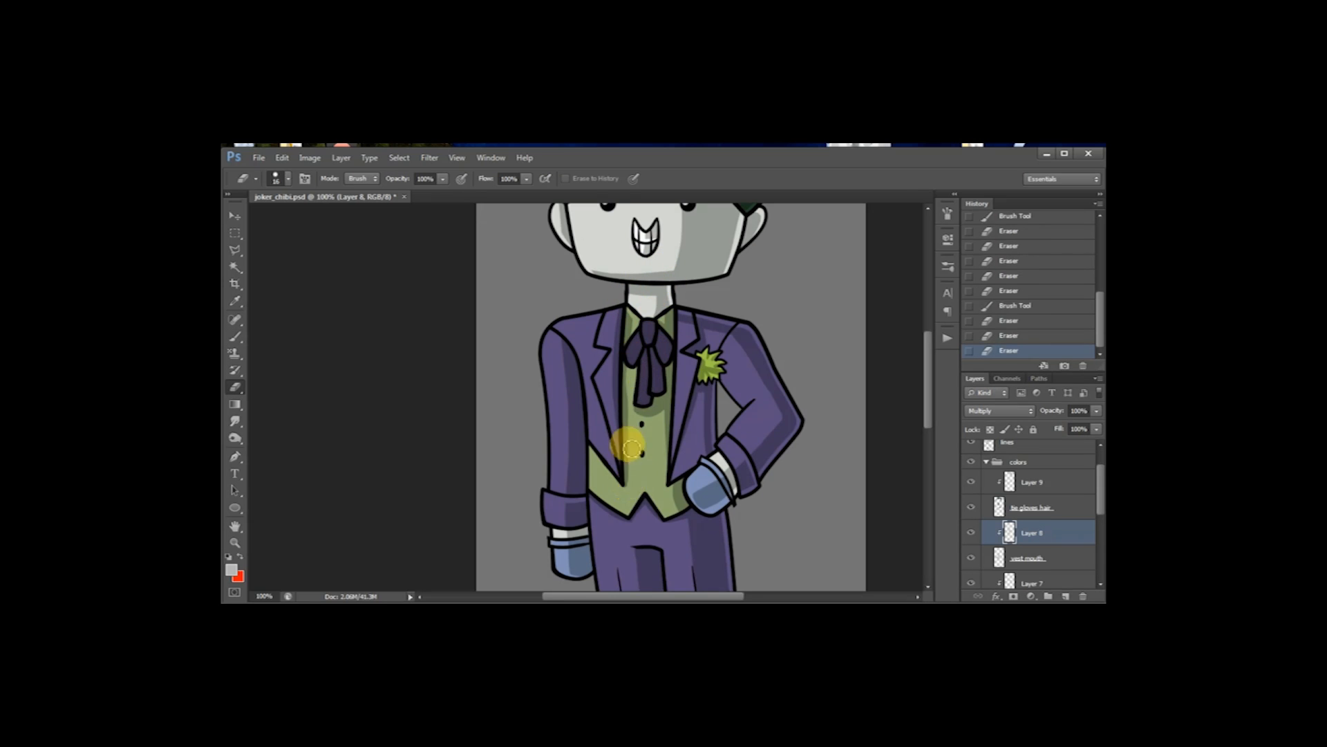
key("ctrl+alt+z")
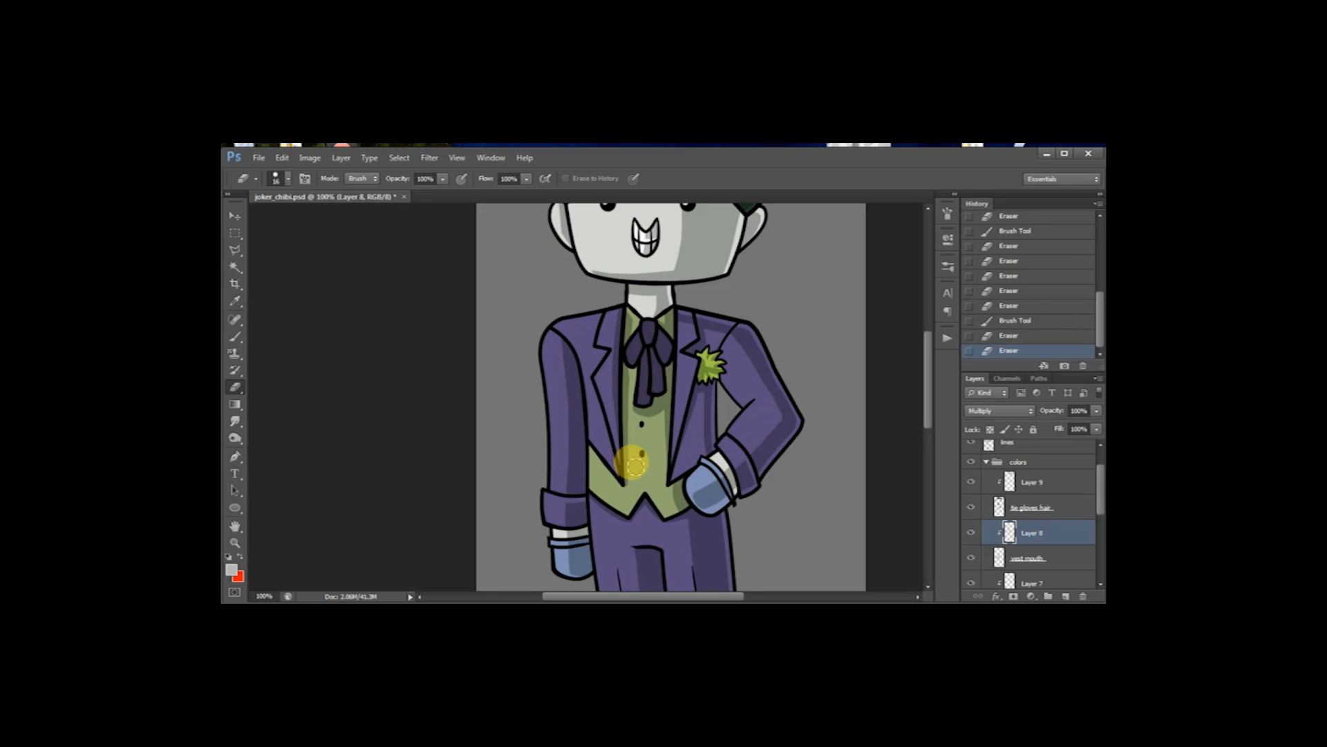
left_click_drag(636, 477, 635, 401)
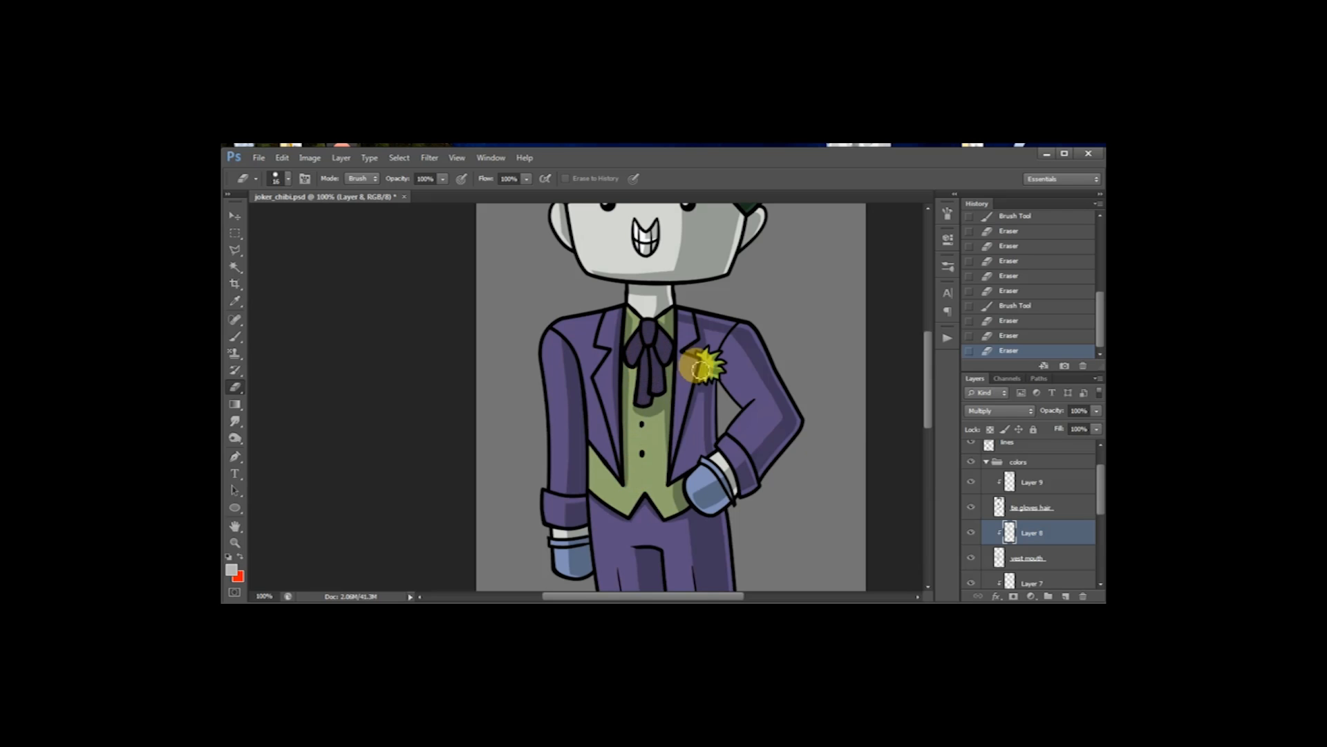
Step: Brush shading onto the loops and hanging tails of the tie, on the Multiply layer clipped to tie gloves hair
left_click(1069, 484)
key("b")
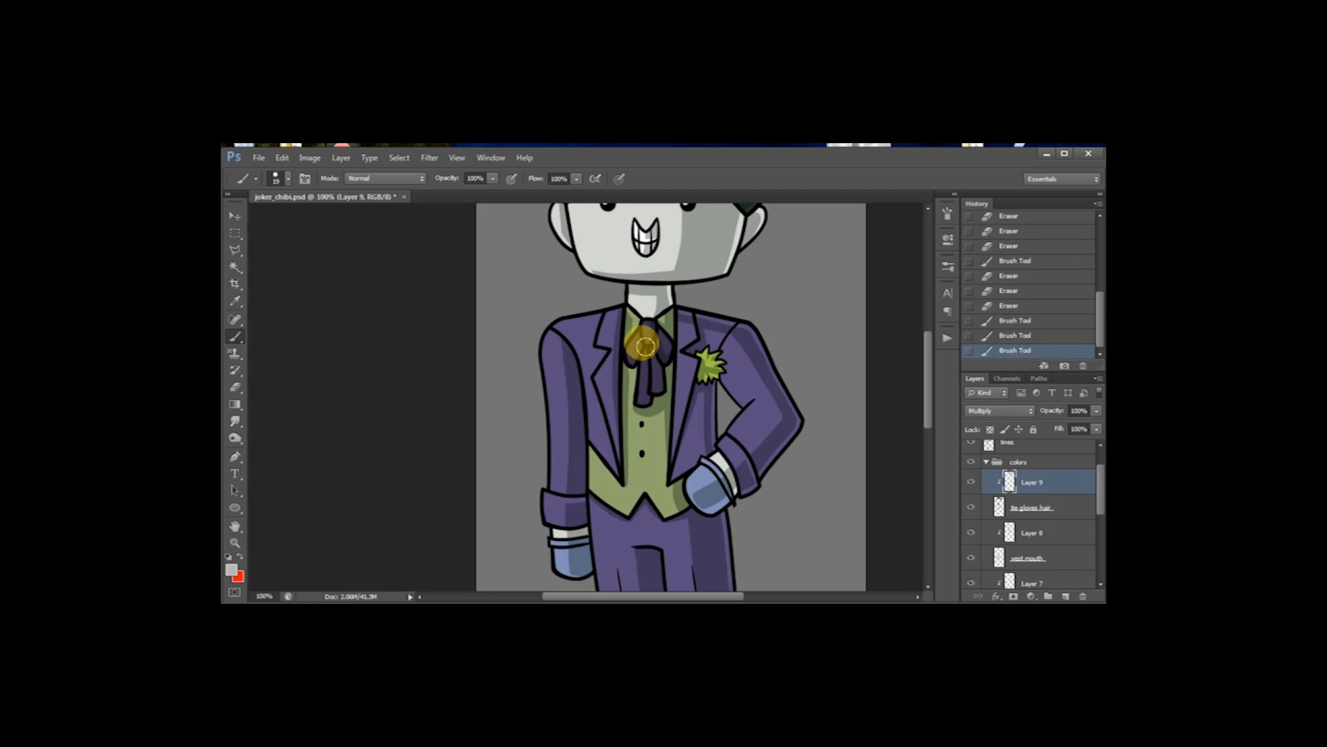
left_click_drag(643, 347, 629, 379)
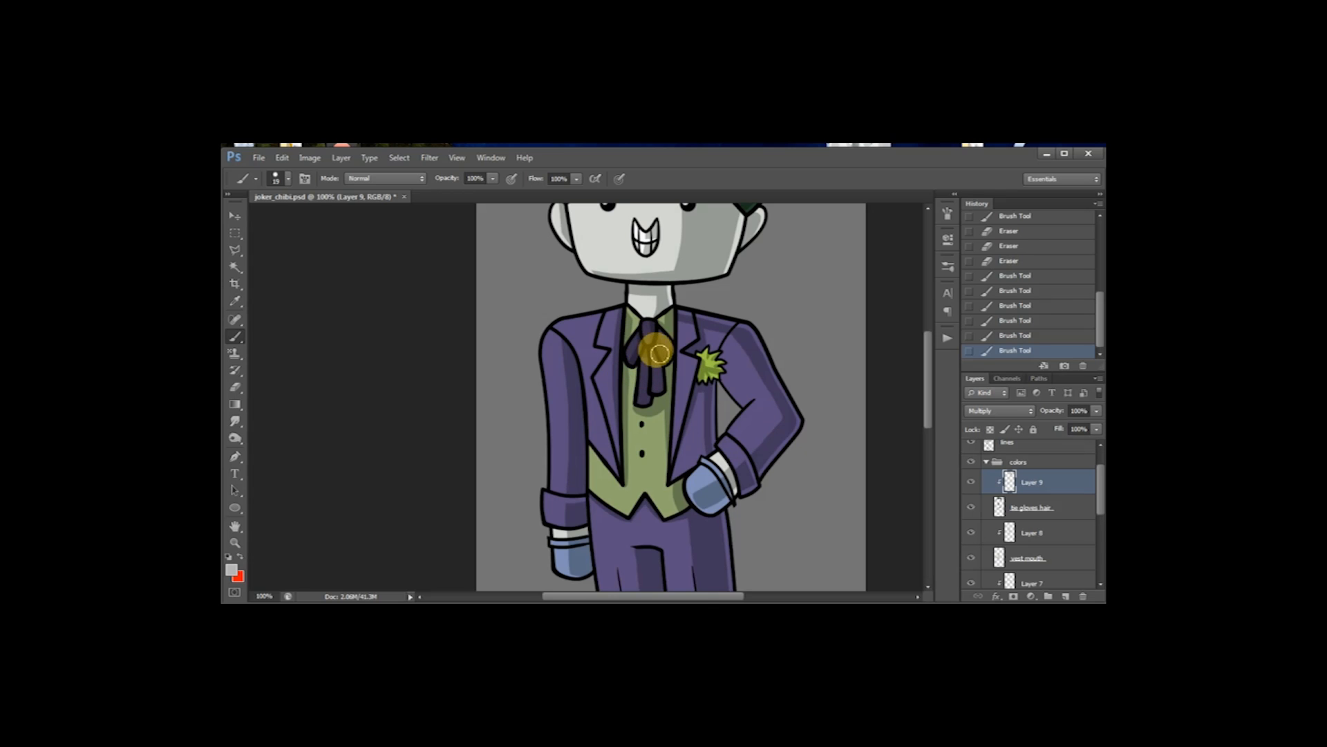
left_click_drag(661, 372, 663, 407)
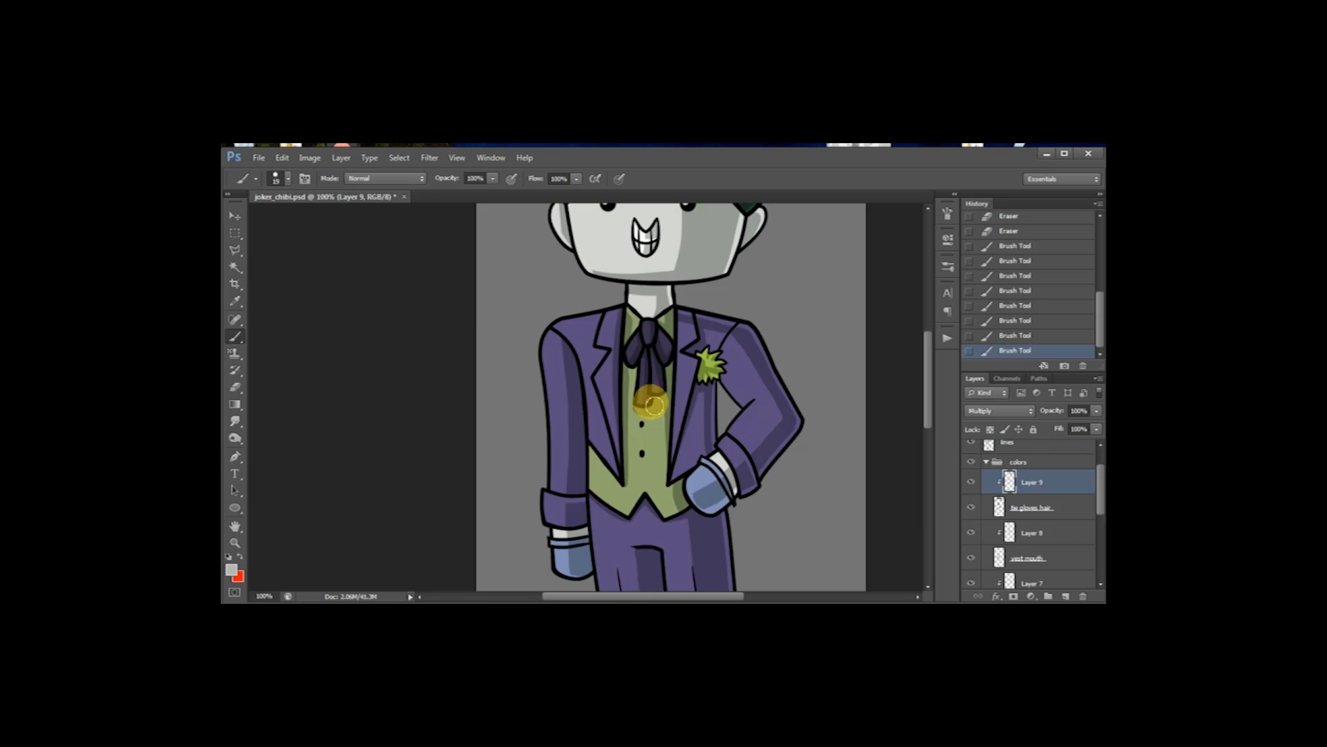
Step: Finish the shading on the tie's hanging tails and trim it with the eraser around the collar and loops
left_click(655, 398)
key("e")
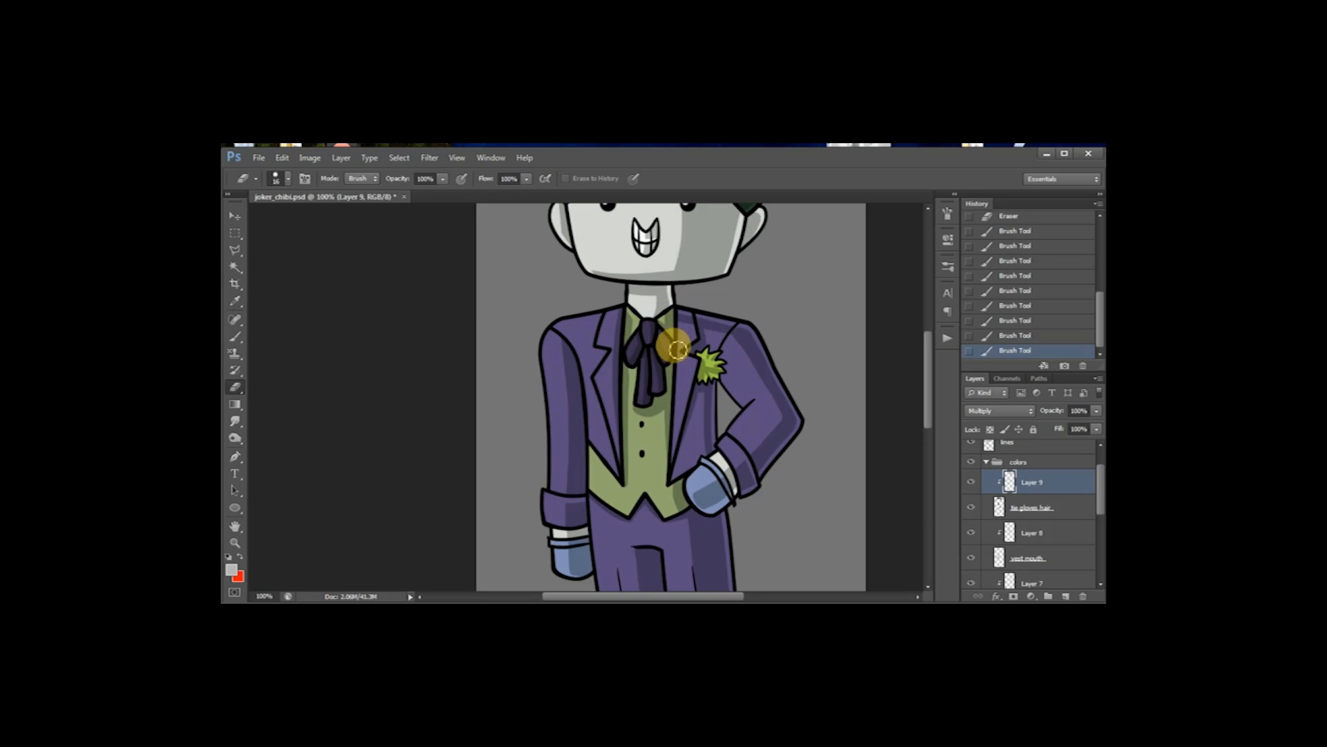
key("b")
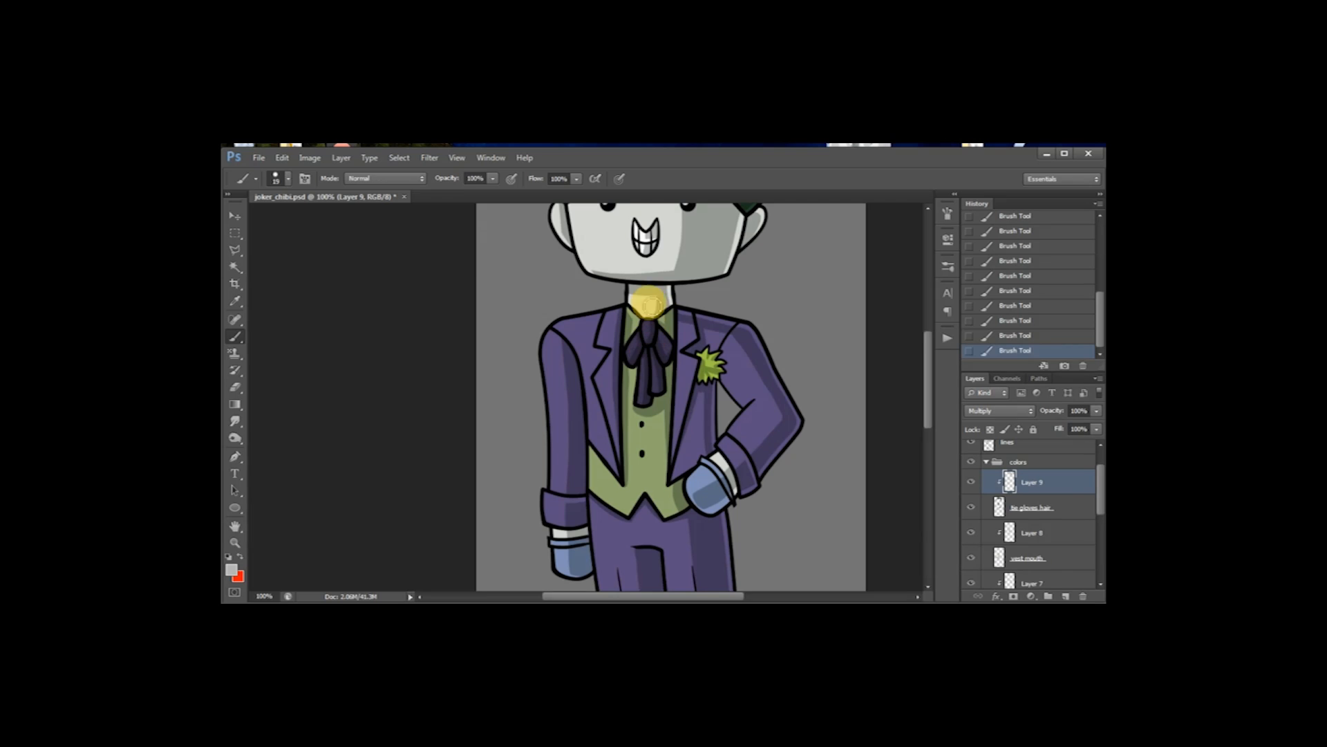
key("e")
left_click_drag(667, 315, 667, 326)
mouse_move(645, 380)
left_mouse_down()
mouse_move(631, 370)
mouse_move(641, 419)
mouse_move(689, 349)
mouse_move(663, 347)
left_mouse_up()
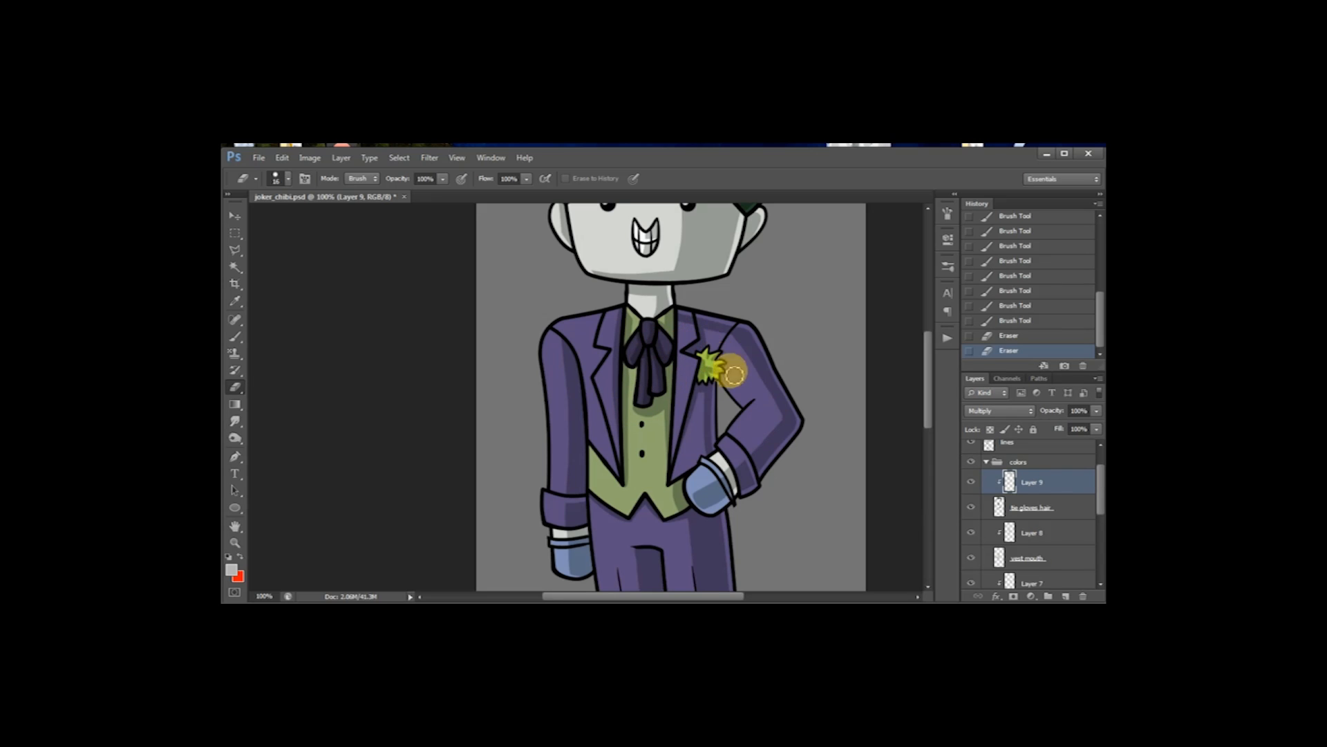
Step: Duplicate the tie shading layer, Layer 9, and cut everything on the copy outside a rectangle around the tie
left_click_drag(1062, 484, 1065, 594)
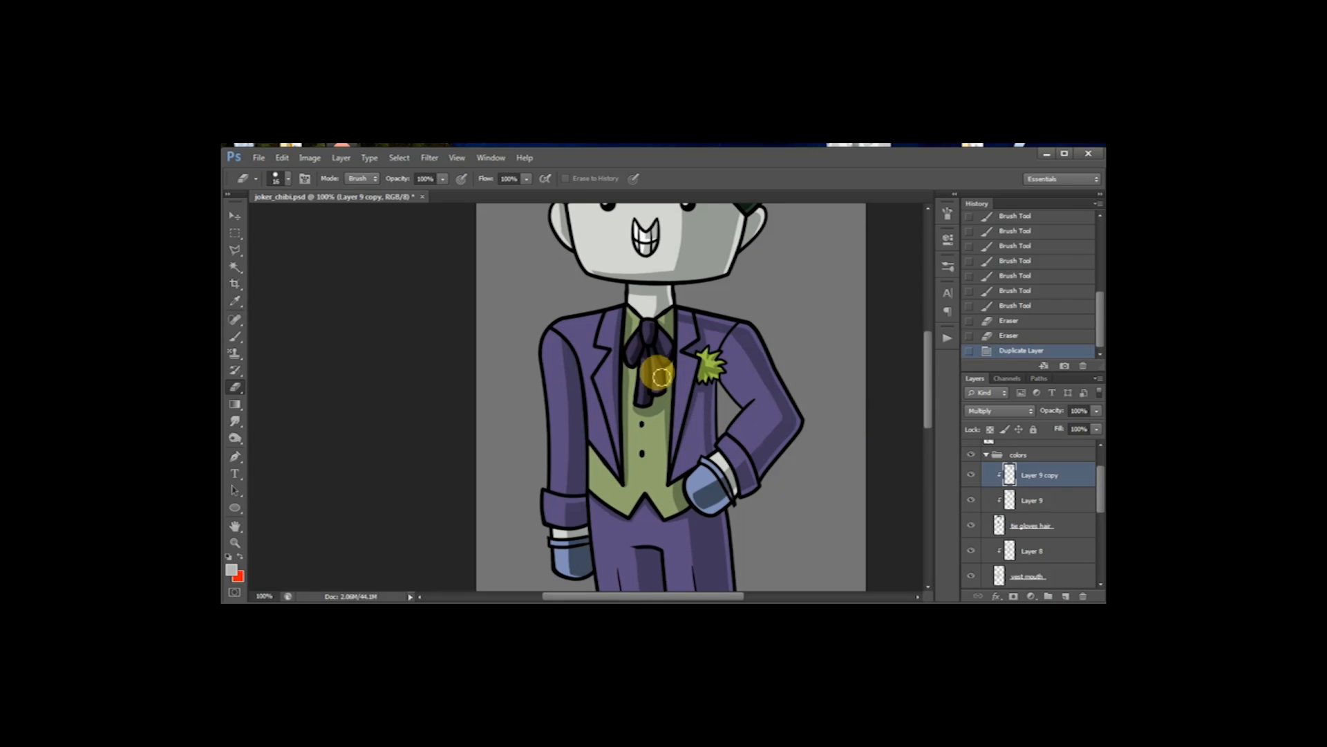
key("m")
left_click_drag(591, 309, 697, 426)
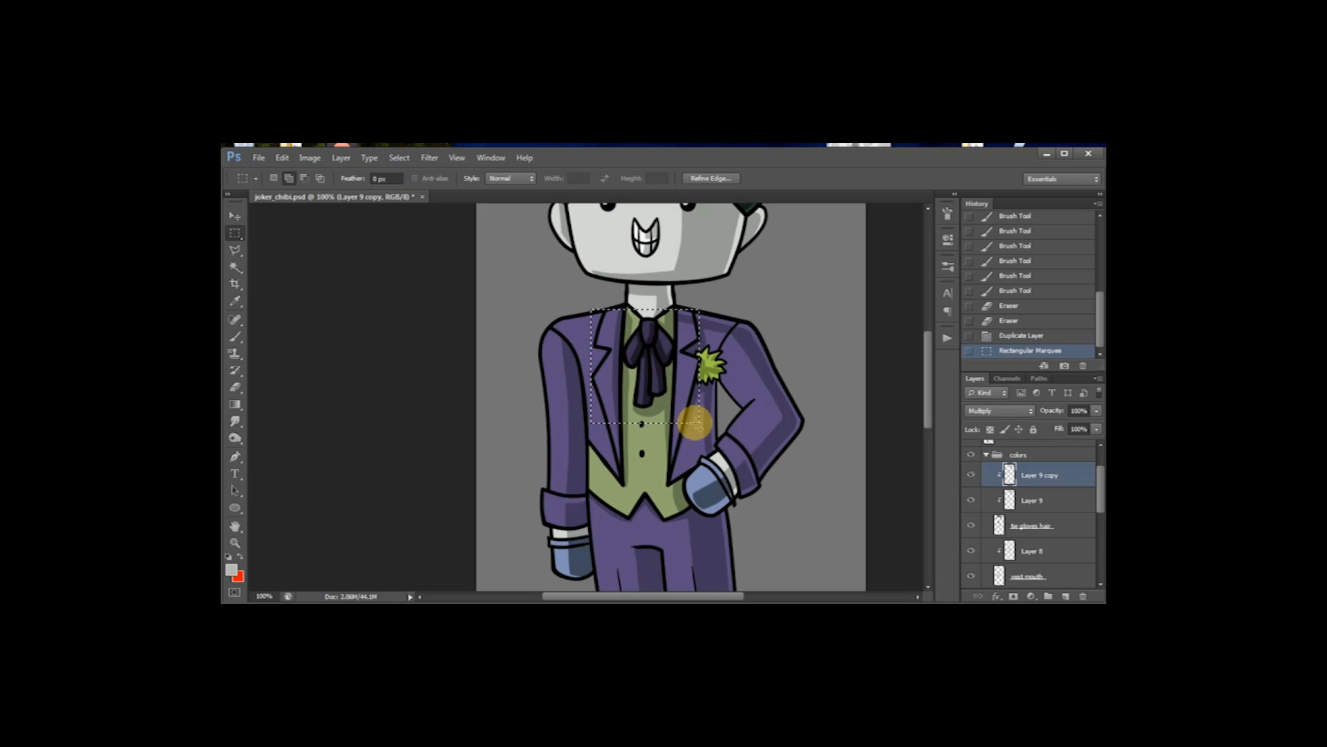
key("ctrl+shift+i")
key("ctrl+x")
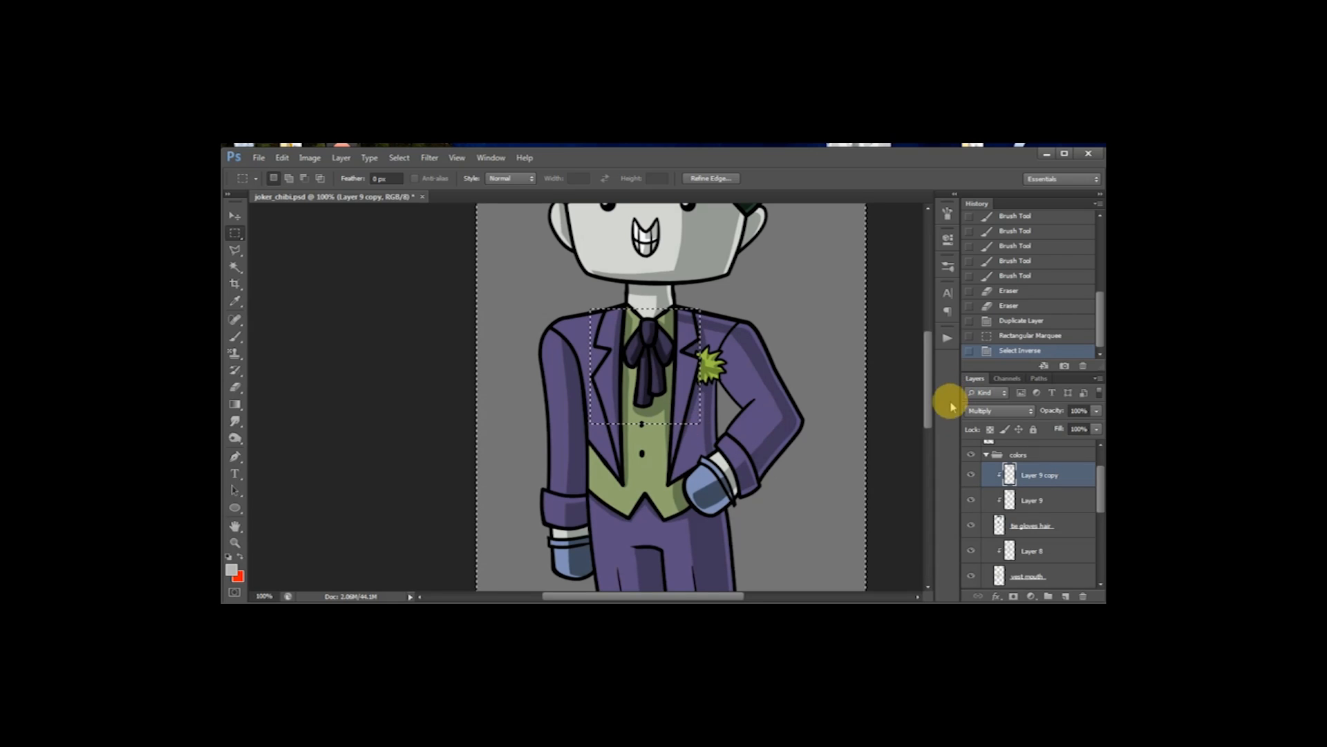
Step: Set the opacity of Layer 9 copy to 60% and check the whole figure at 50% zoom
left_click_drag(1096, 413, 1061, 432)
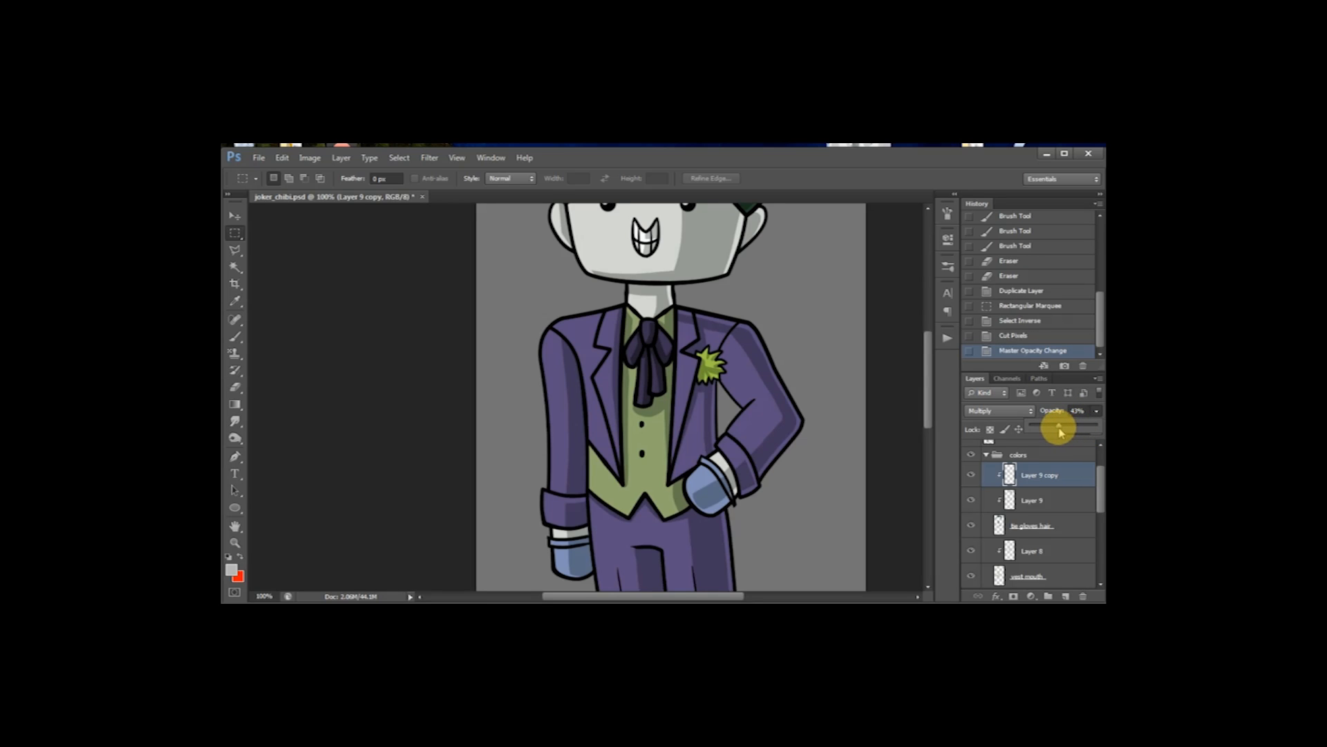
left_click(861, 414)
key("ctrl+minus")
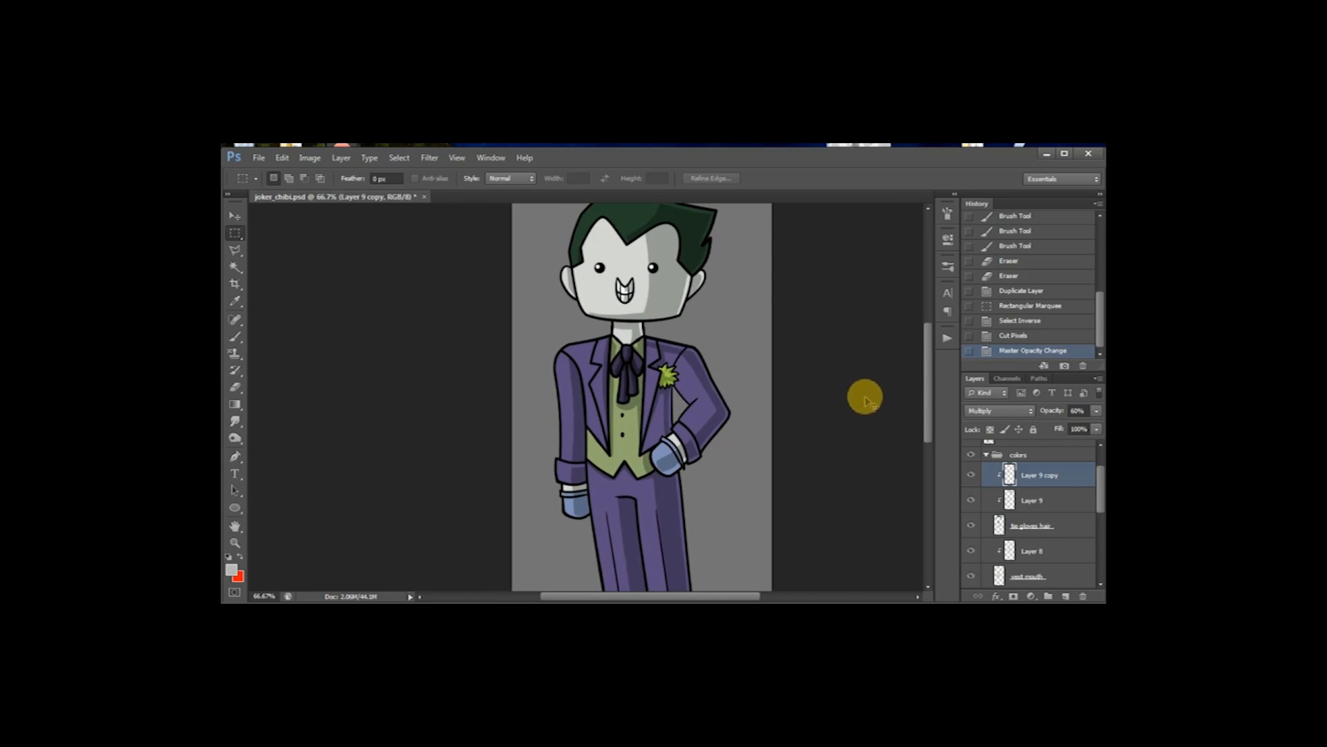
key("ctrl+minus")
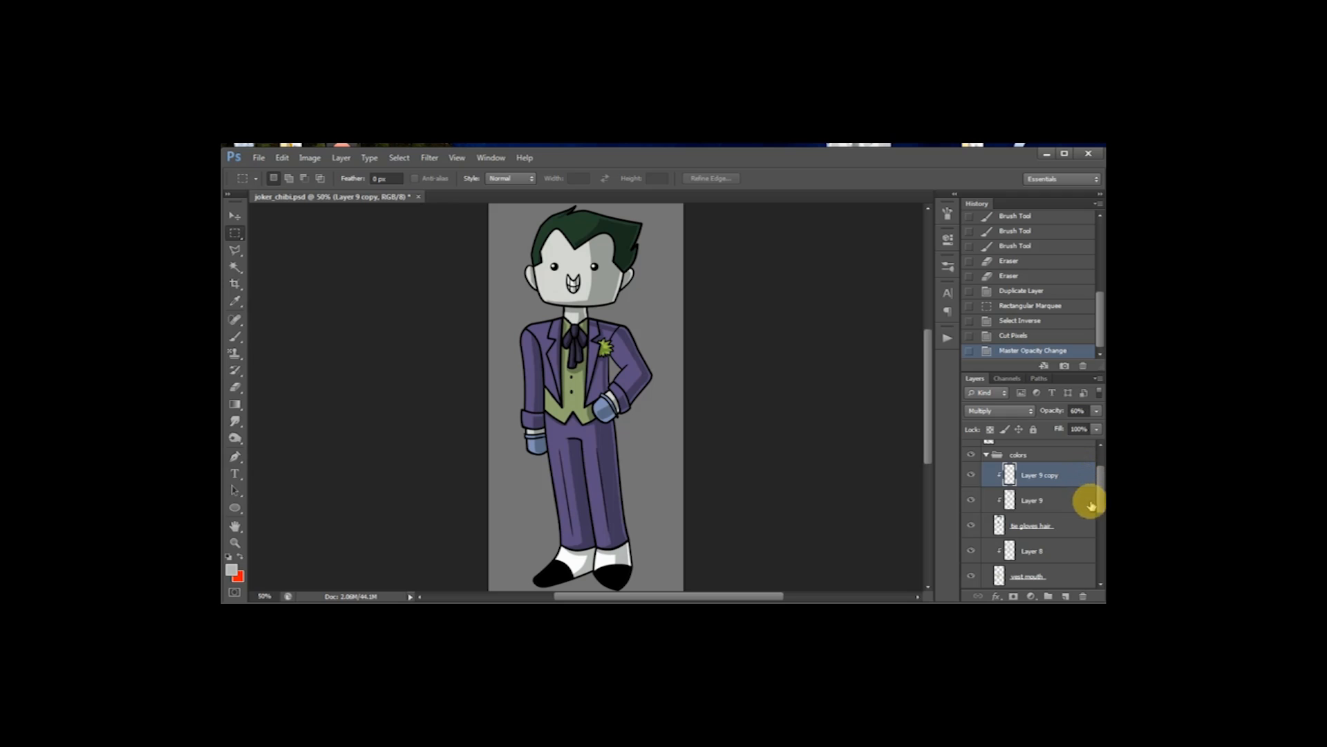
Step: Add a new layer above Layer 5, clip it to skin shoes, and set its blending mode to Screen
left_click_drag(1105, 504, 1093, 557)
left_click(1064, 525)
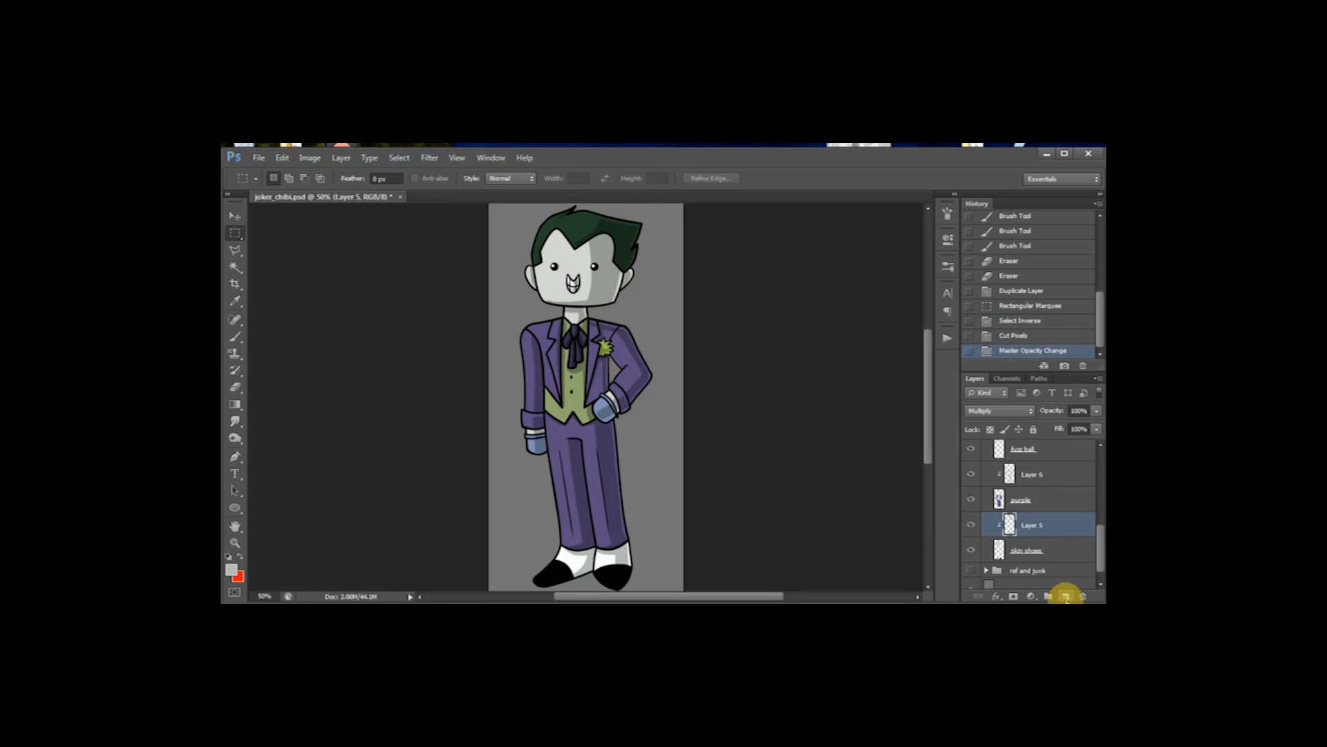
left_click(1066, 596)
right_click(1070, 531)
left_click(971, 324)
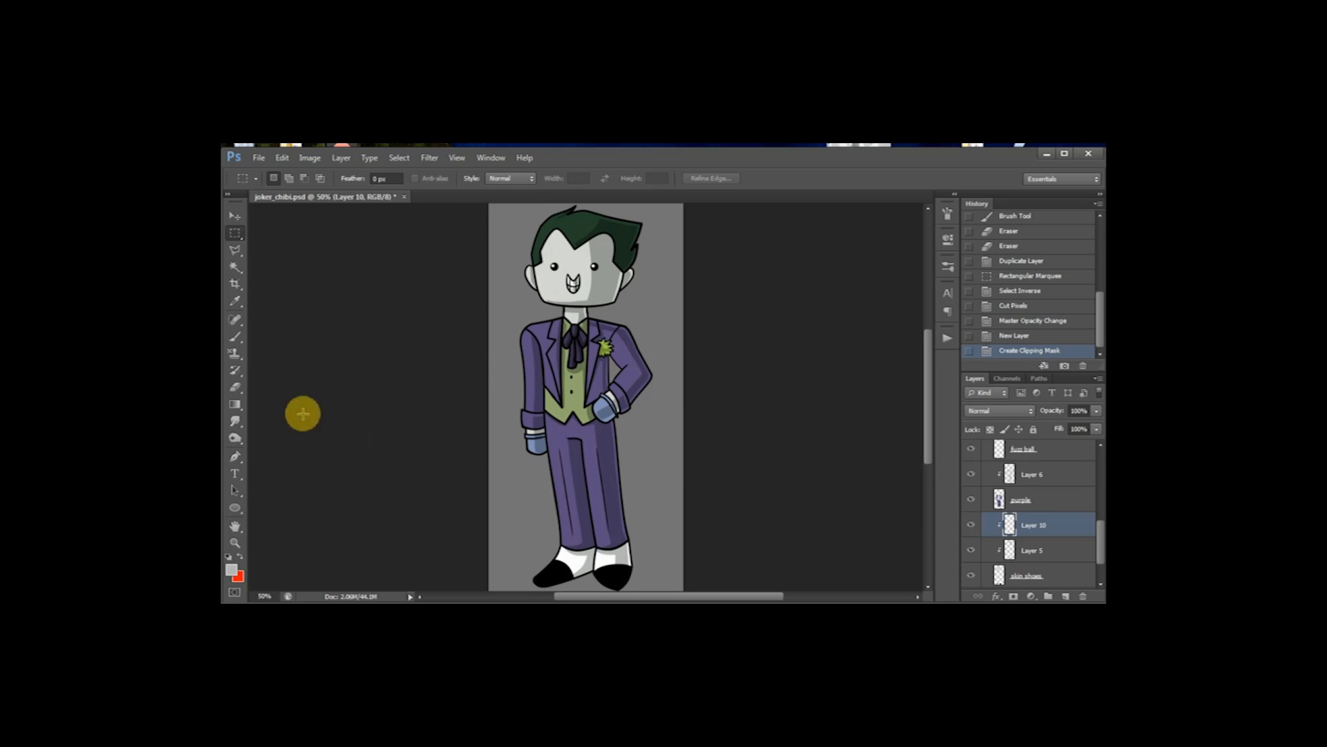
left_click(235, 336)
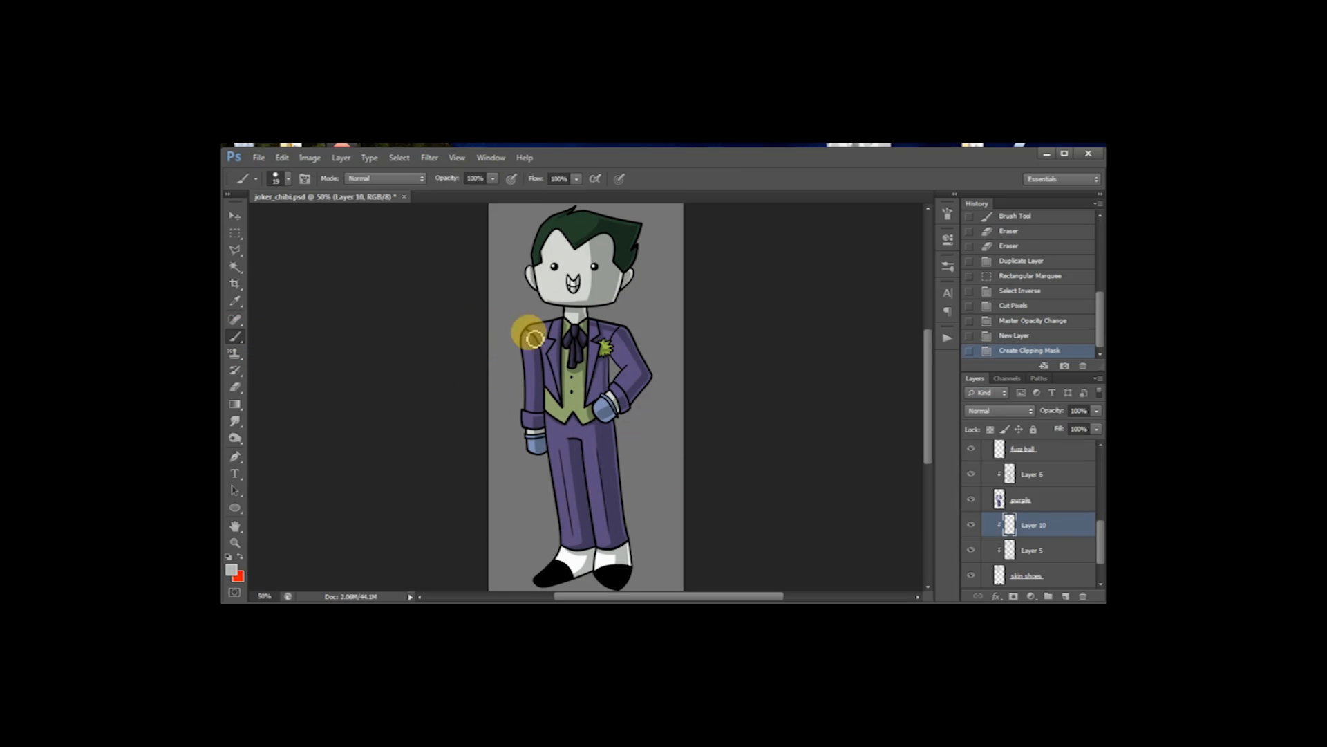
left_click(981, 412)
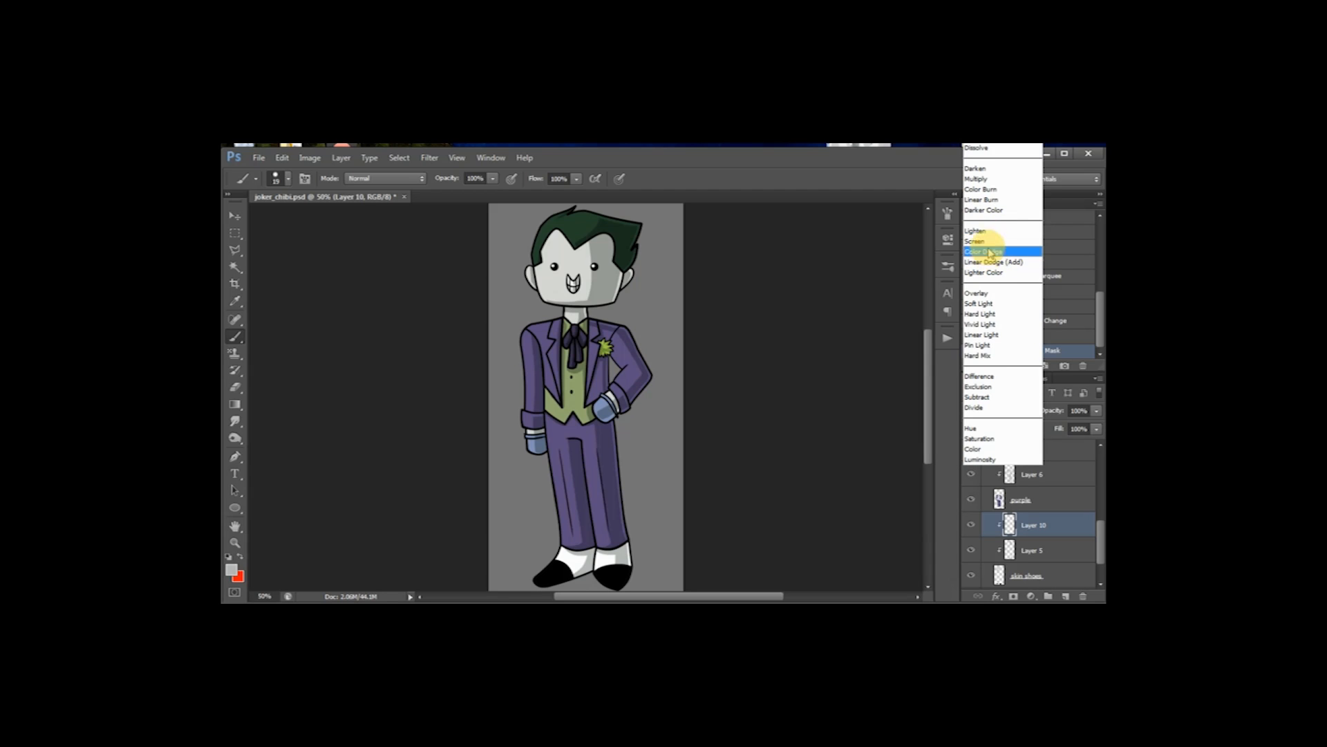
left_click(982, 241)
left_click(861, 382)
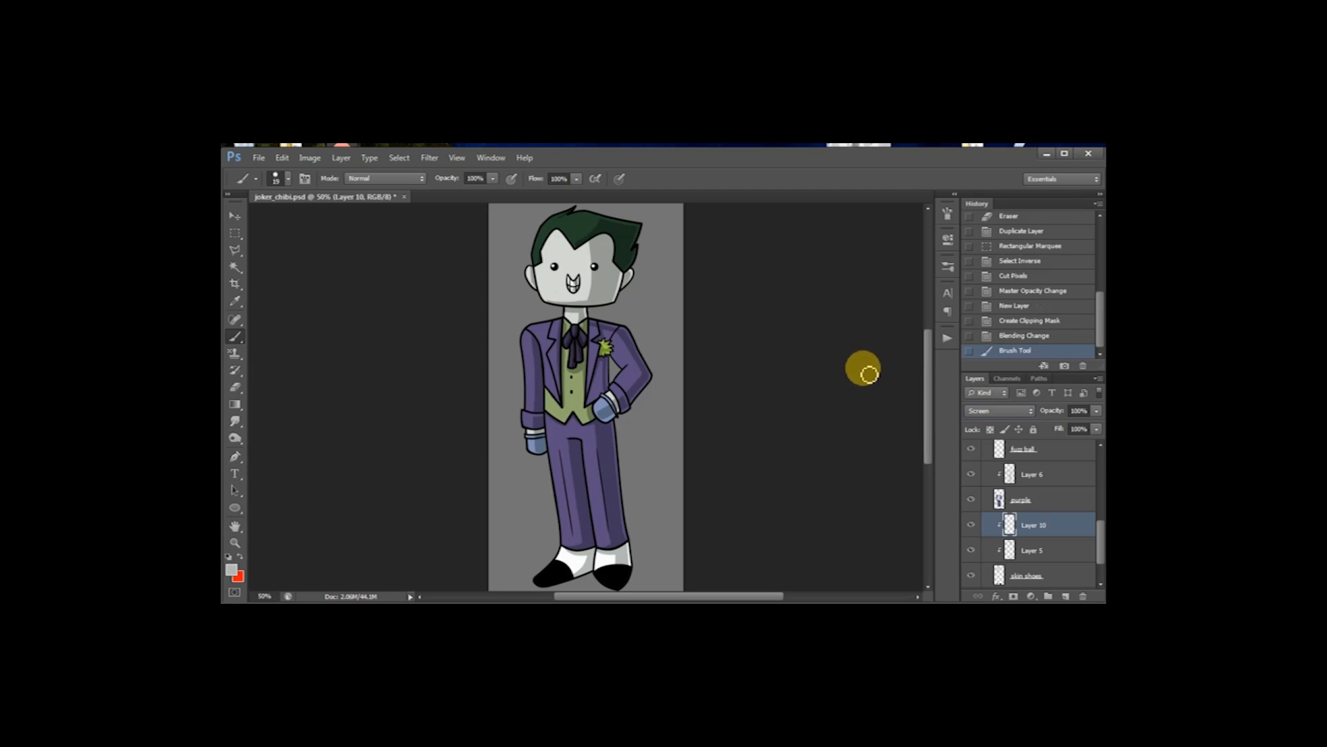
Step: Brush light grey highlights along the lit side of the face and ear on the Screen layer clipped to skin shoes
left_click(235, 542)
left_click(604, 318)
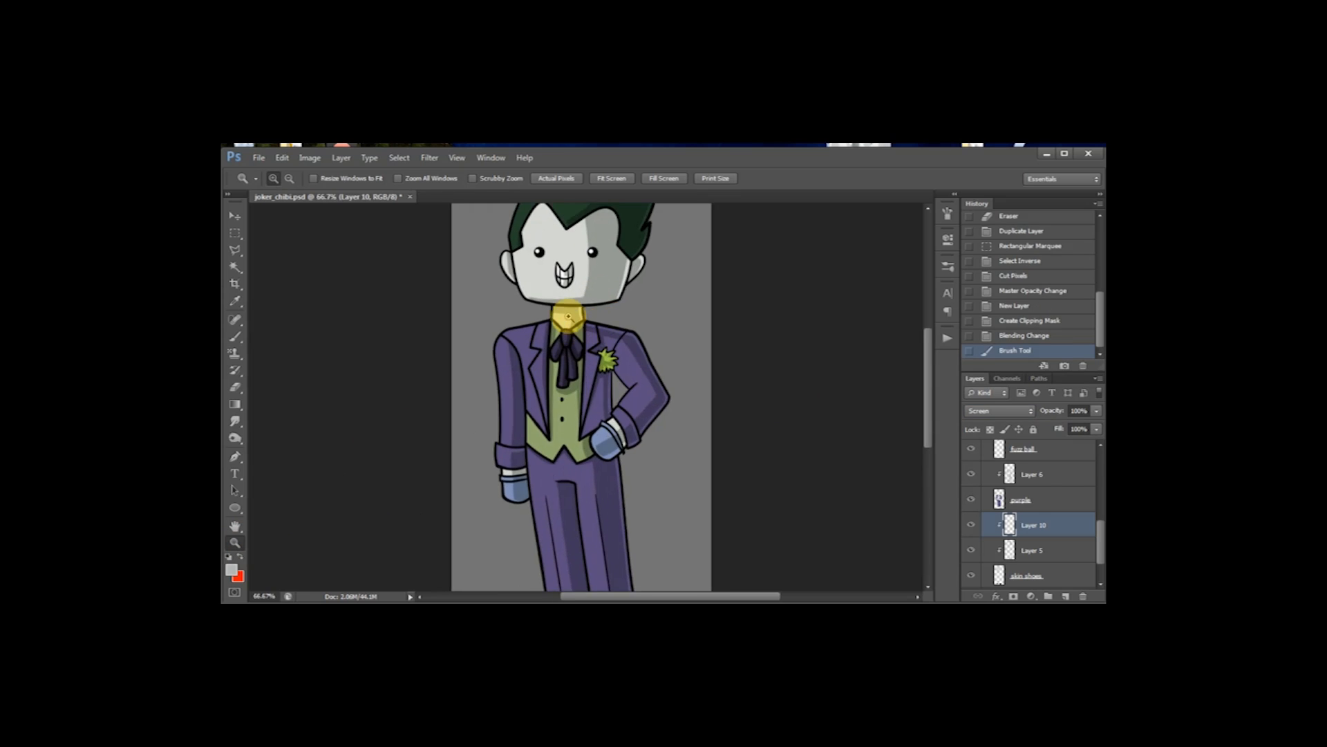
left_click(556, 308)
key("space")
mouse_move(560, 350)
left_mouse_down()
mouse_move(563, 420)
mouse_move(601, 421)
left_mouse_up()
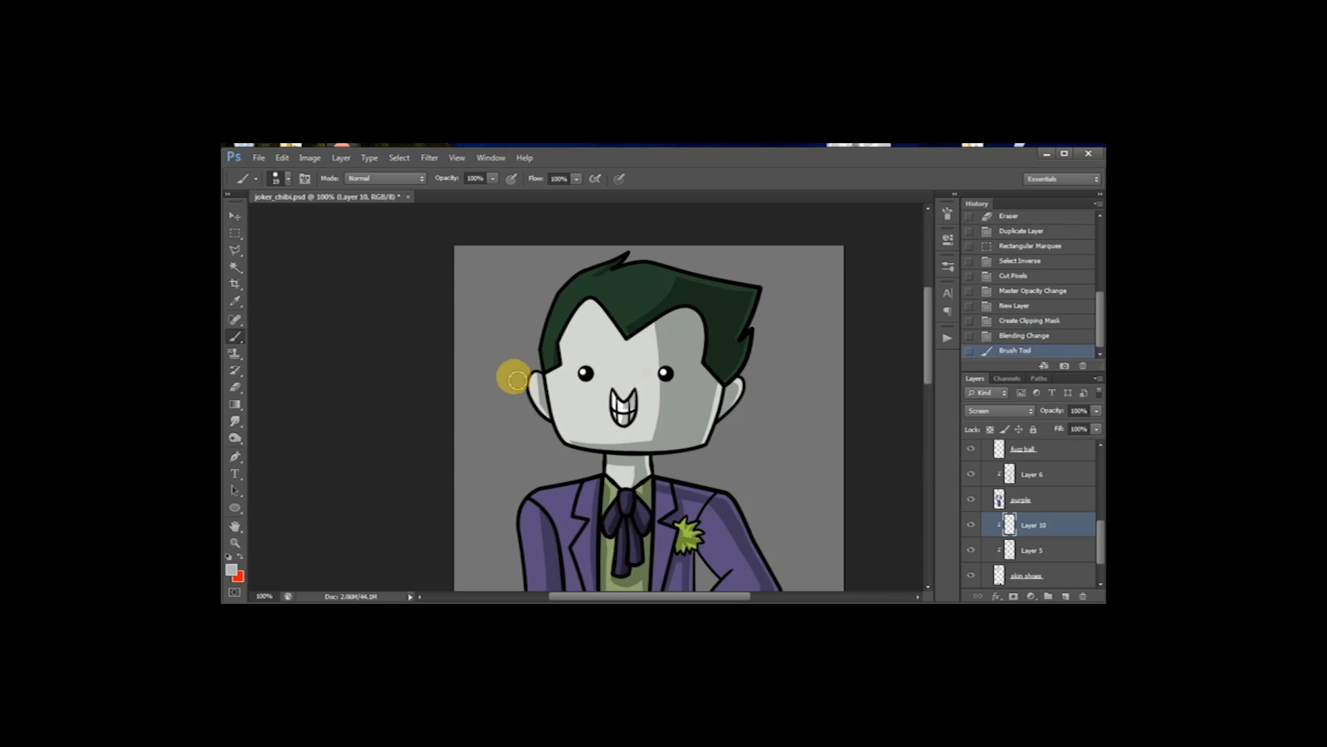
left_click_drag(553, 363, 593, 477)
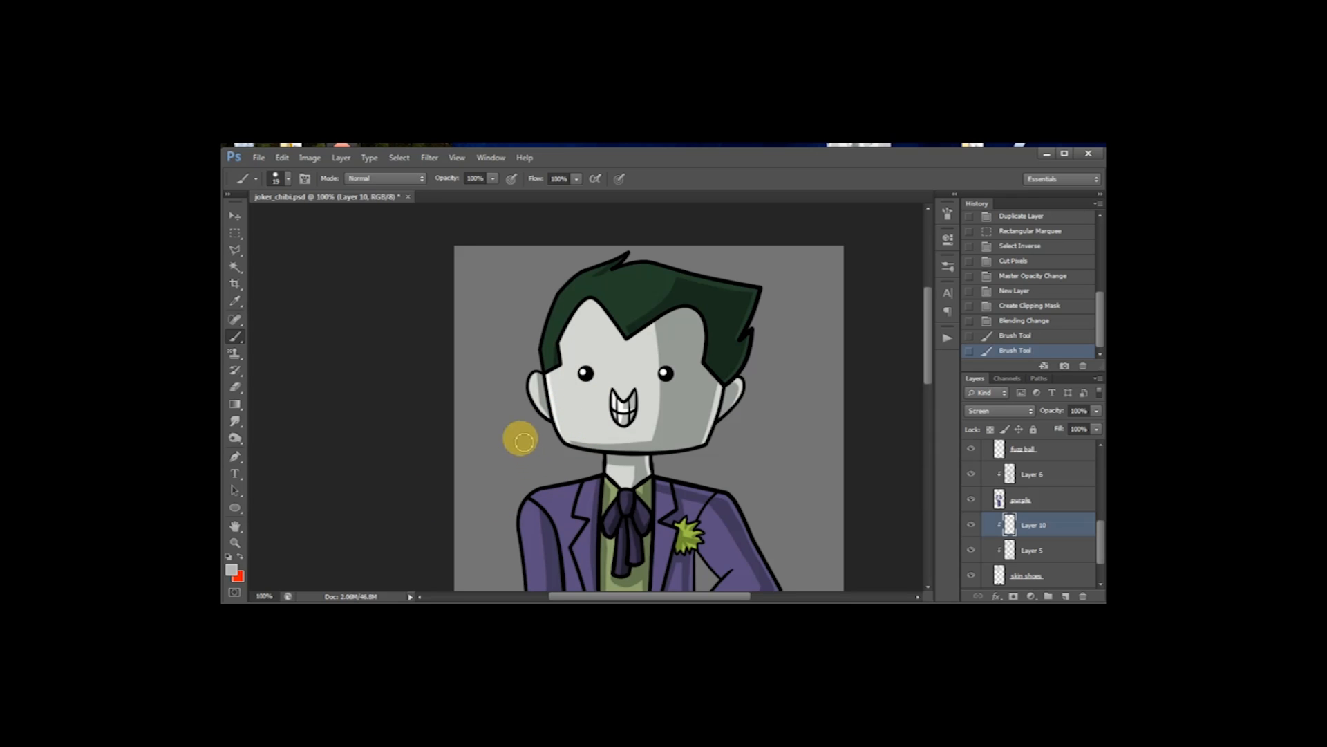
left_click_drag(537, 374, 533, 394)
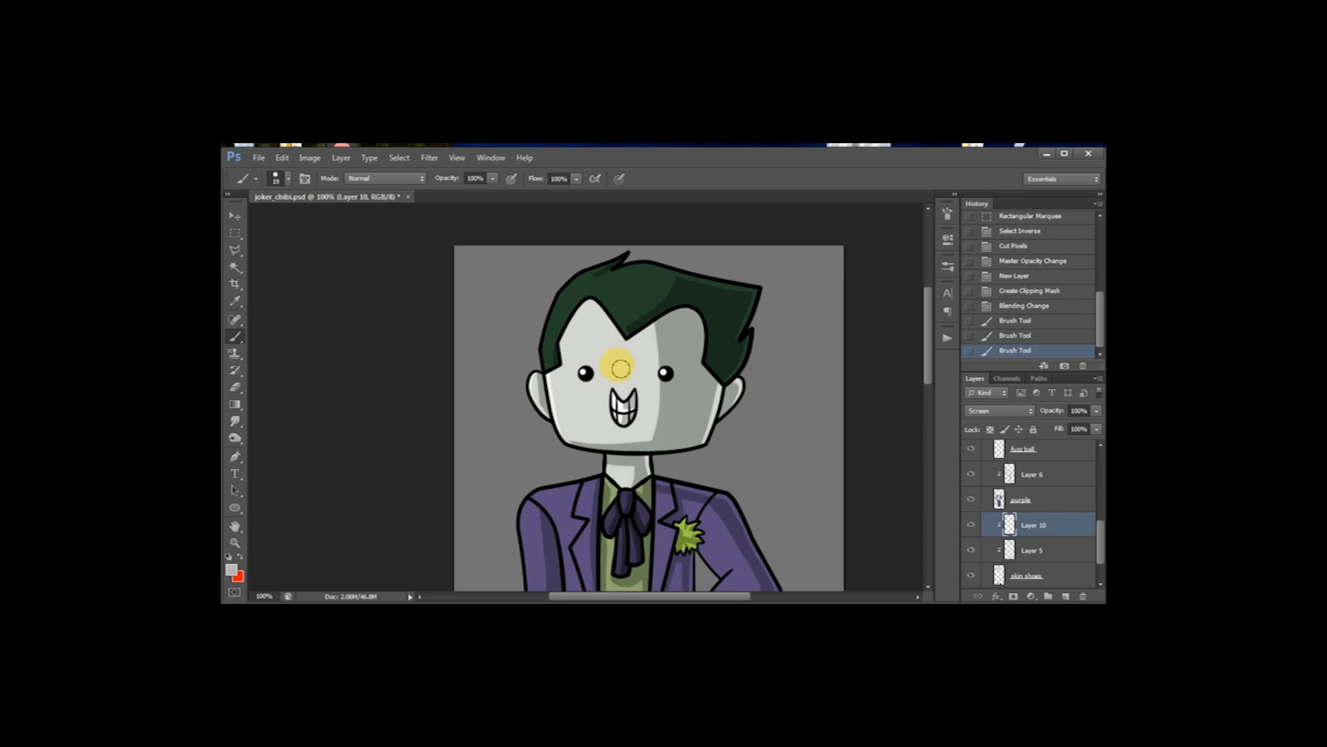
Step: Dab shading on the lit-side eye and erase it from the shaded-side eye, on the Multiply layer clipped to skin shoes
left_click(989, 547)
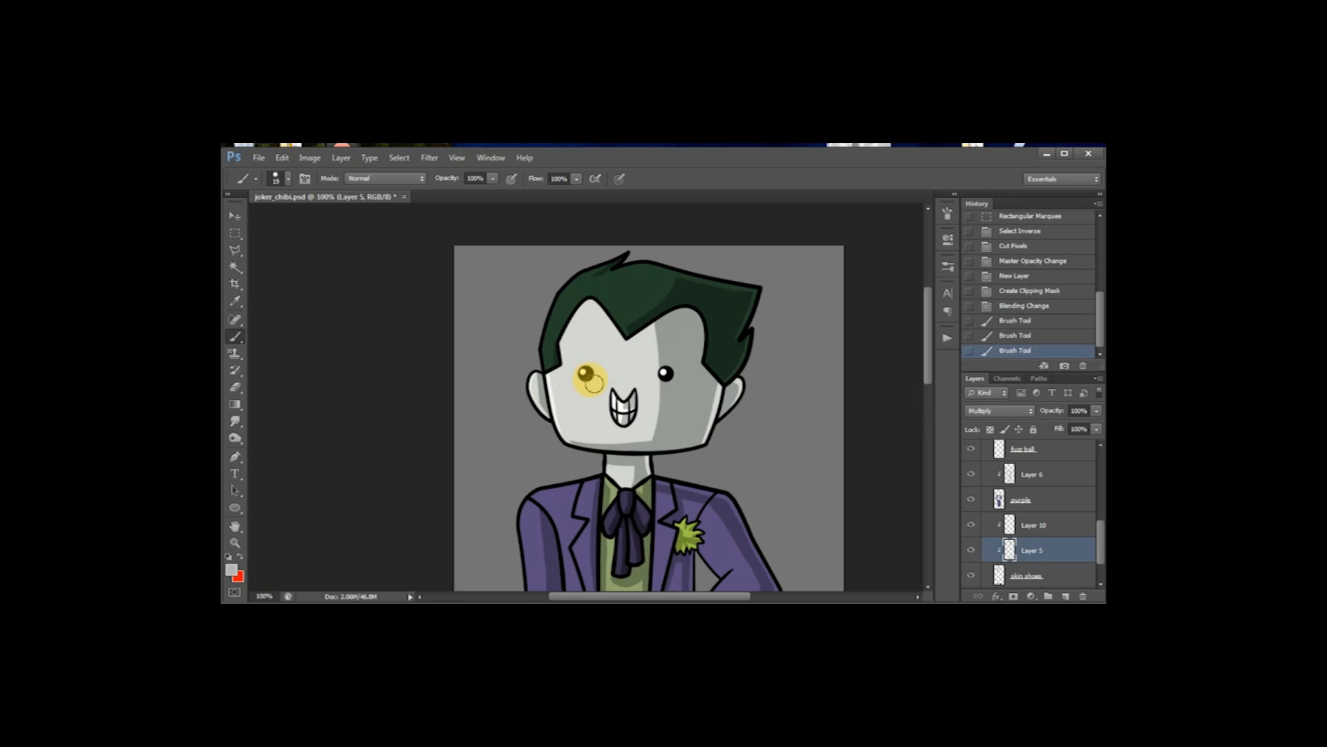
left_click(585, 374)
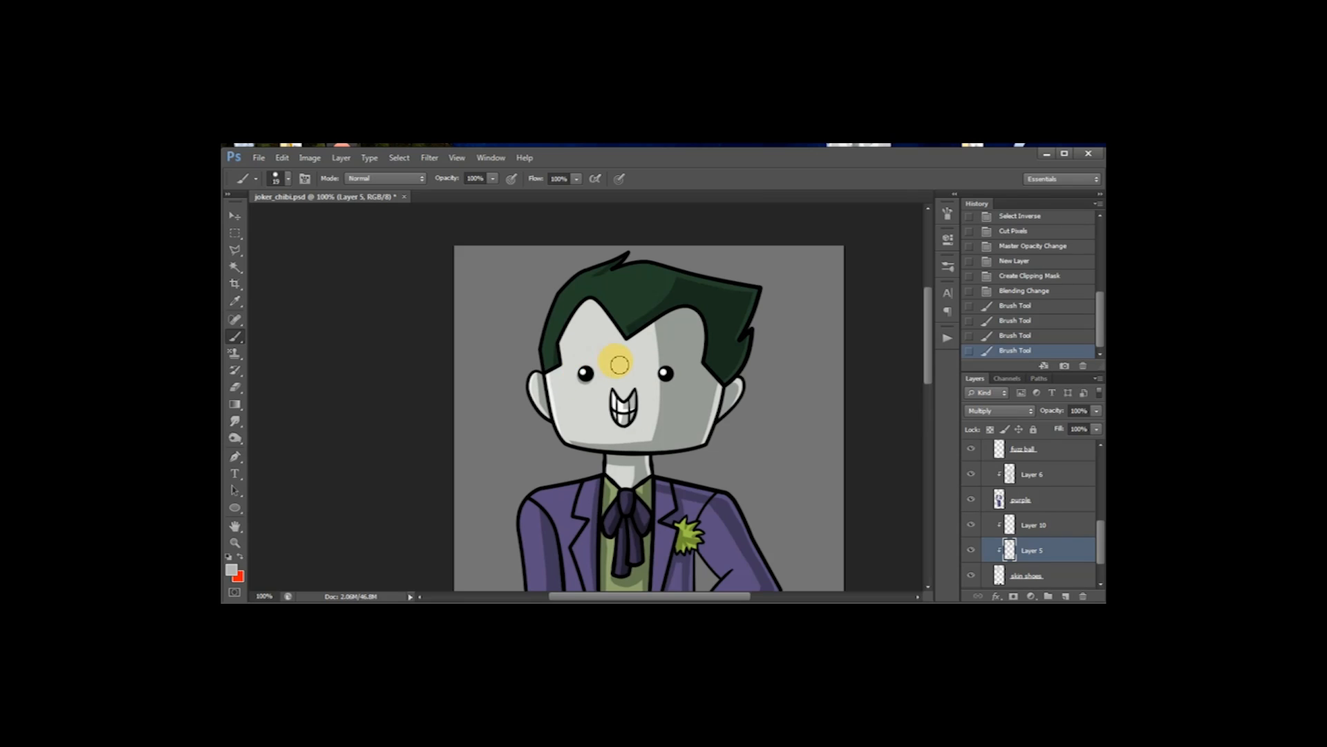
key("e")
left_click_drag(665, 377, 674, 364)
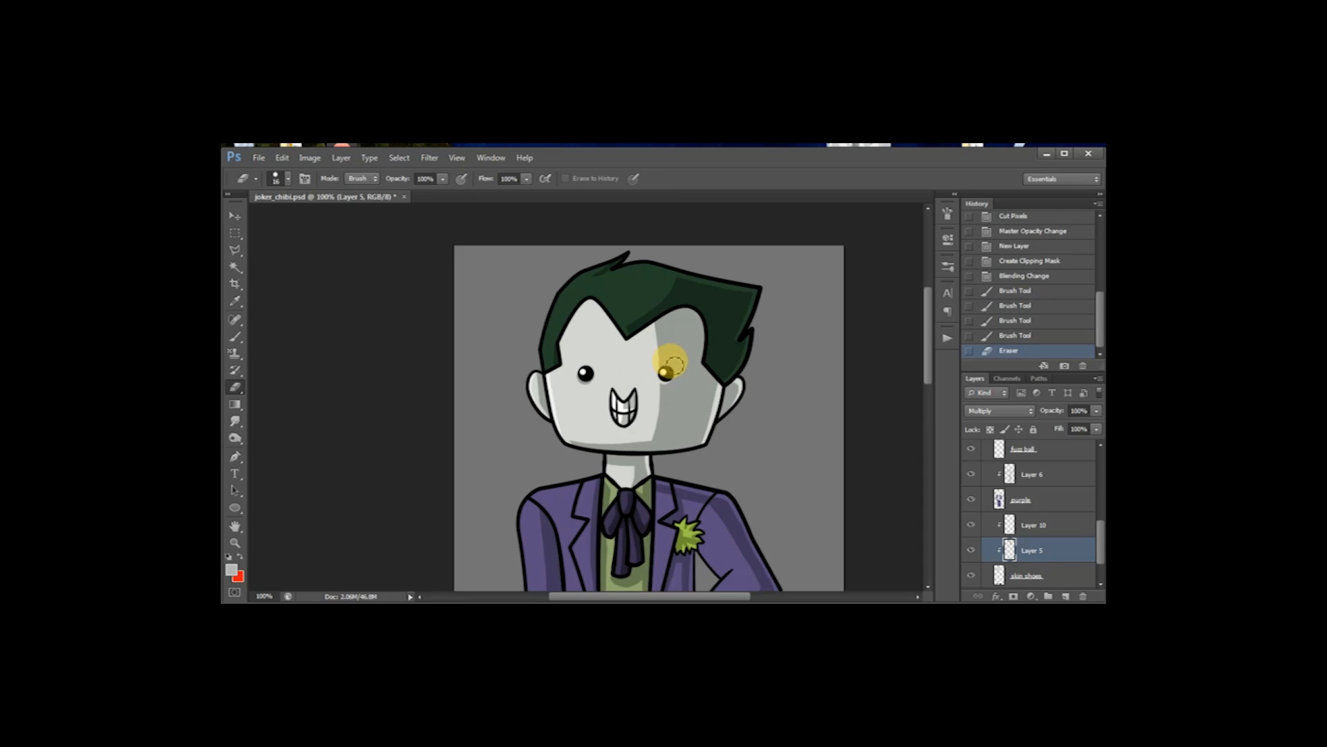
Step: Brush highlights onto both white shirt cuffs on the Screen layer clipped to skin shoes
left_click(1048, 525)
key("b")
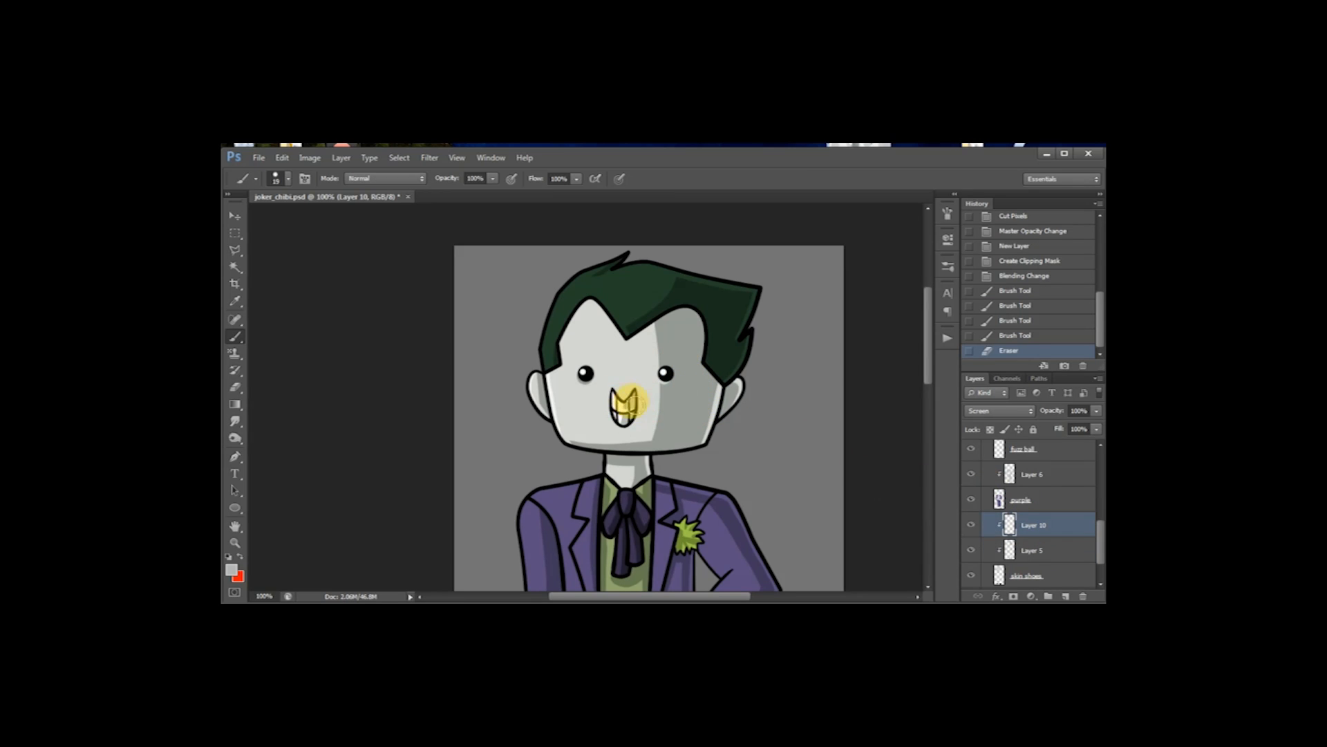
mouse_move(640, 477)
left_mouse_down()
mouse_move(643, 423)
mouse_move(650, 484)
left_mouse_up()
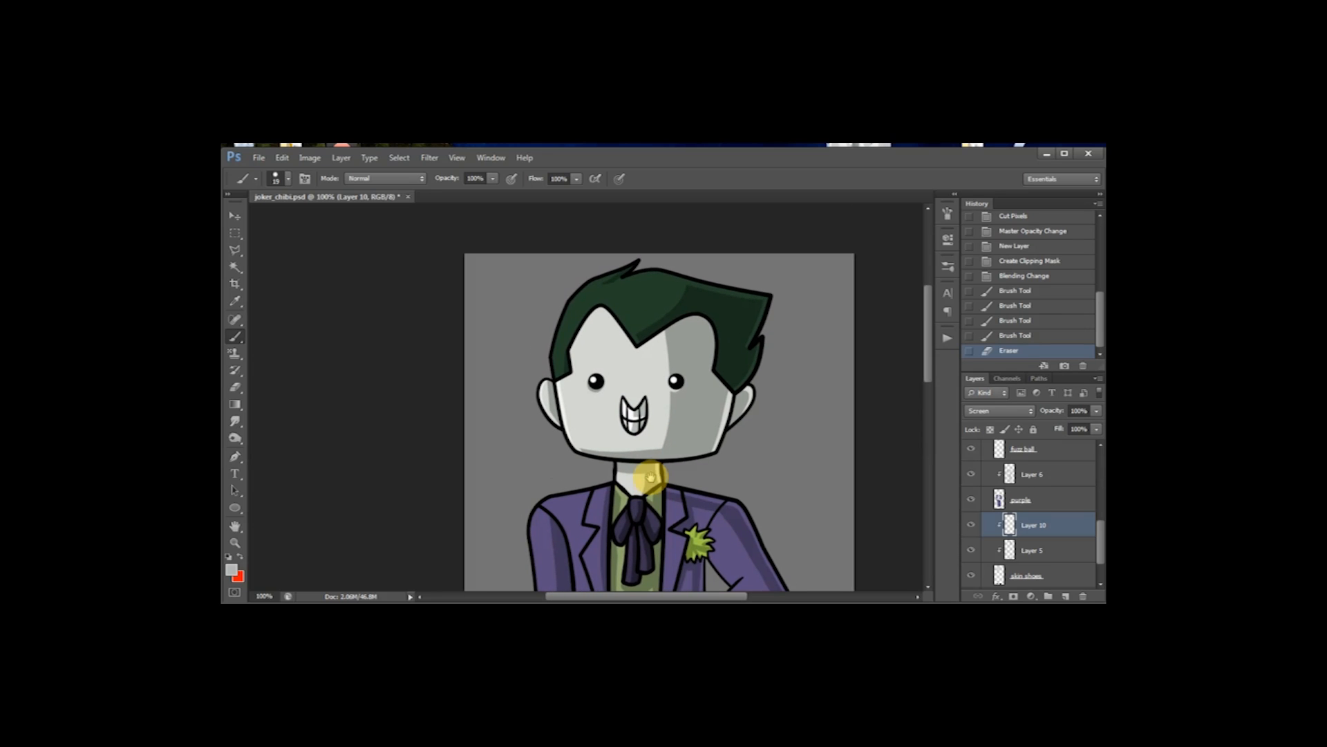
scroll(645, 423, "down", 7)
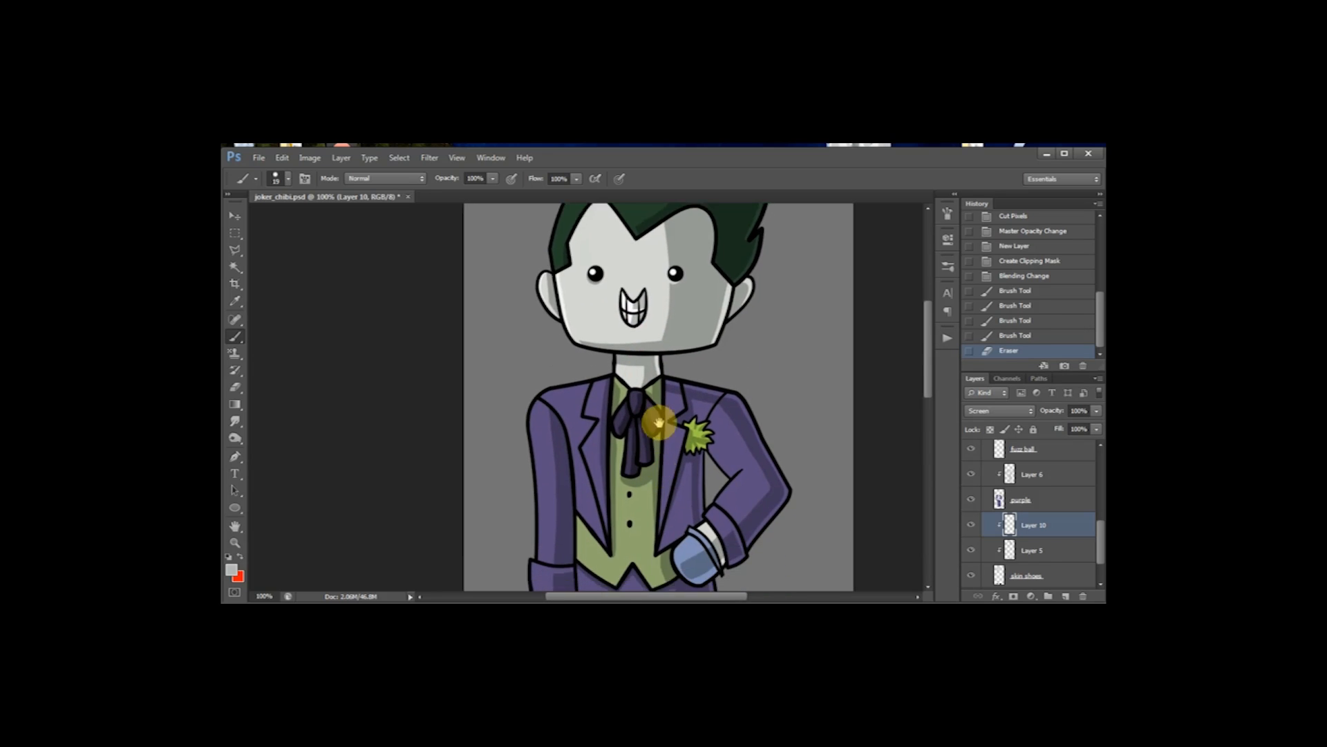
left_click_drag(530, 458, 534, 489)
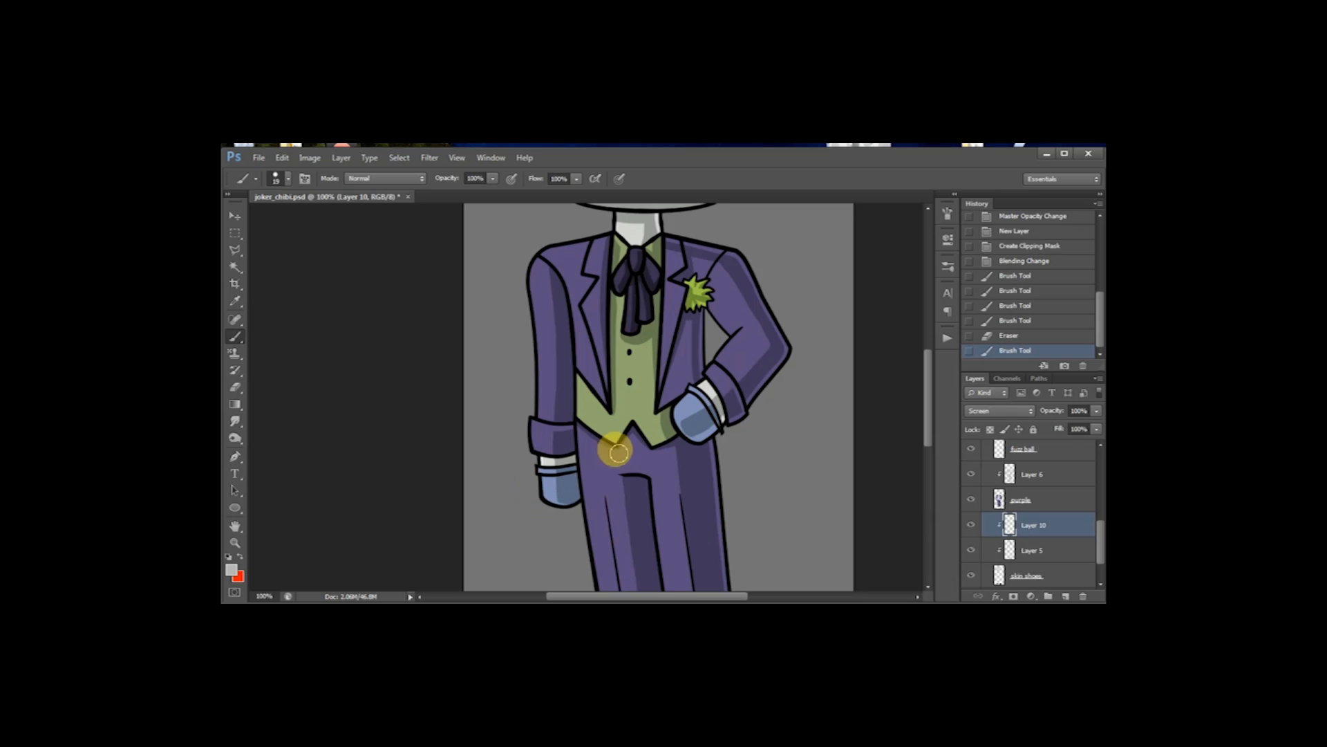
left_click_drag(696, 385, 746, 356)
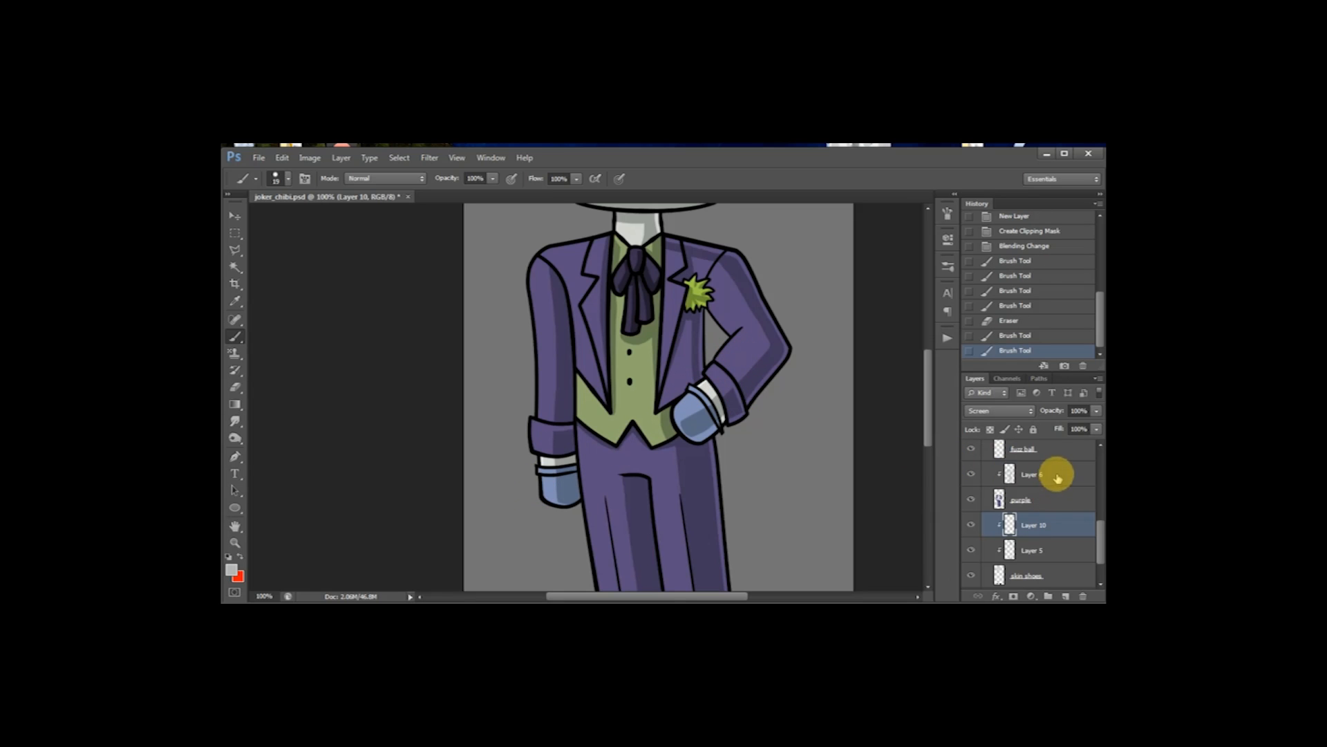
Step: Add a new layer above Layer 6, clip it to purple, and set its blending mode to Screen
left_click(1058, 473)
left_click(1065, 596)
right_click(1047, 476)
left_click(986, 316)
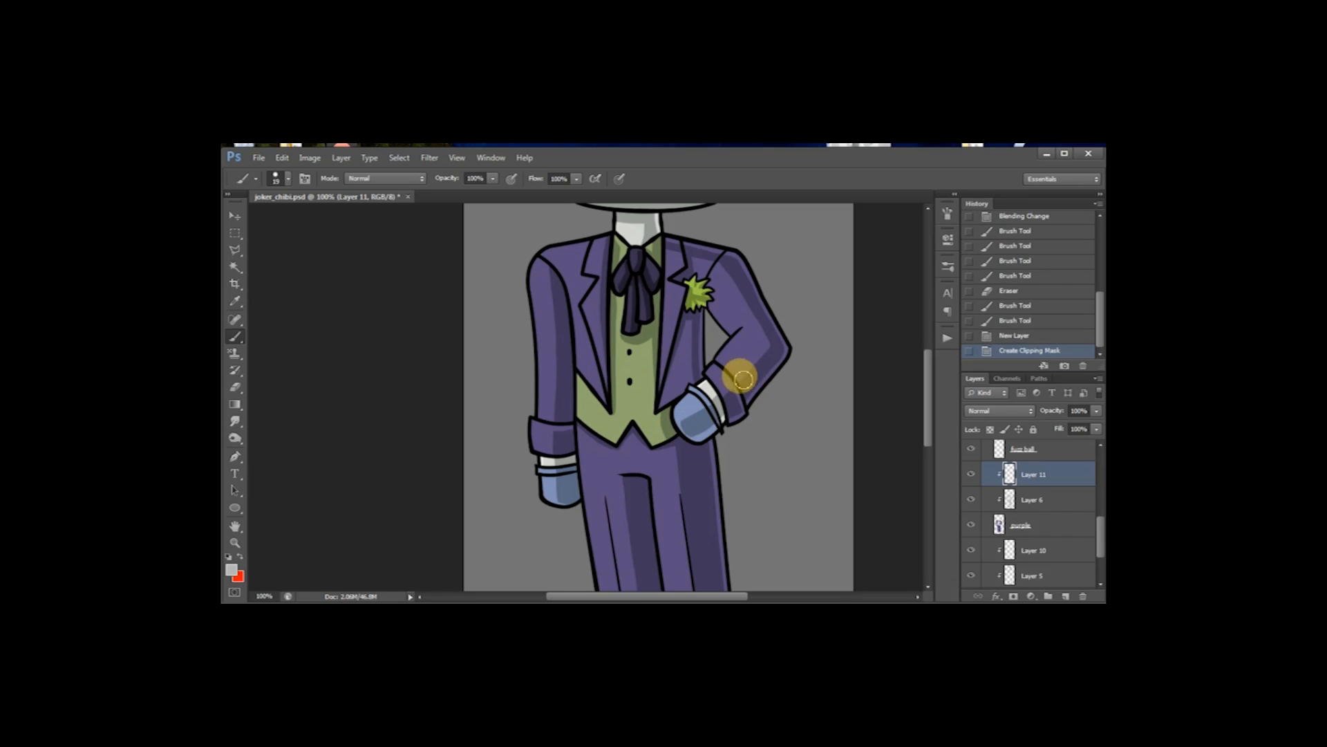
left_click(985, 410)
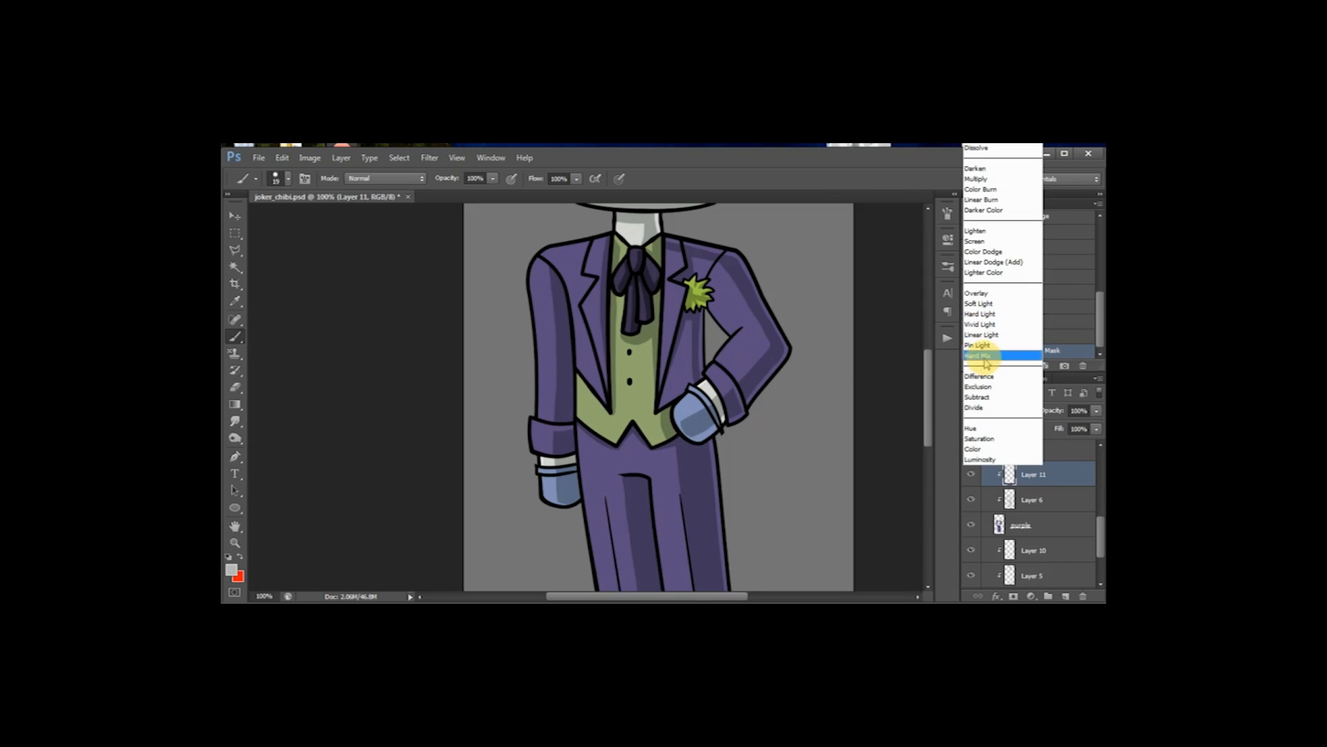
left_click(981, 245)
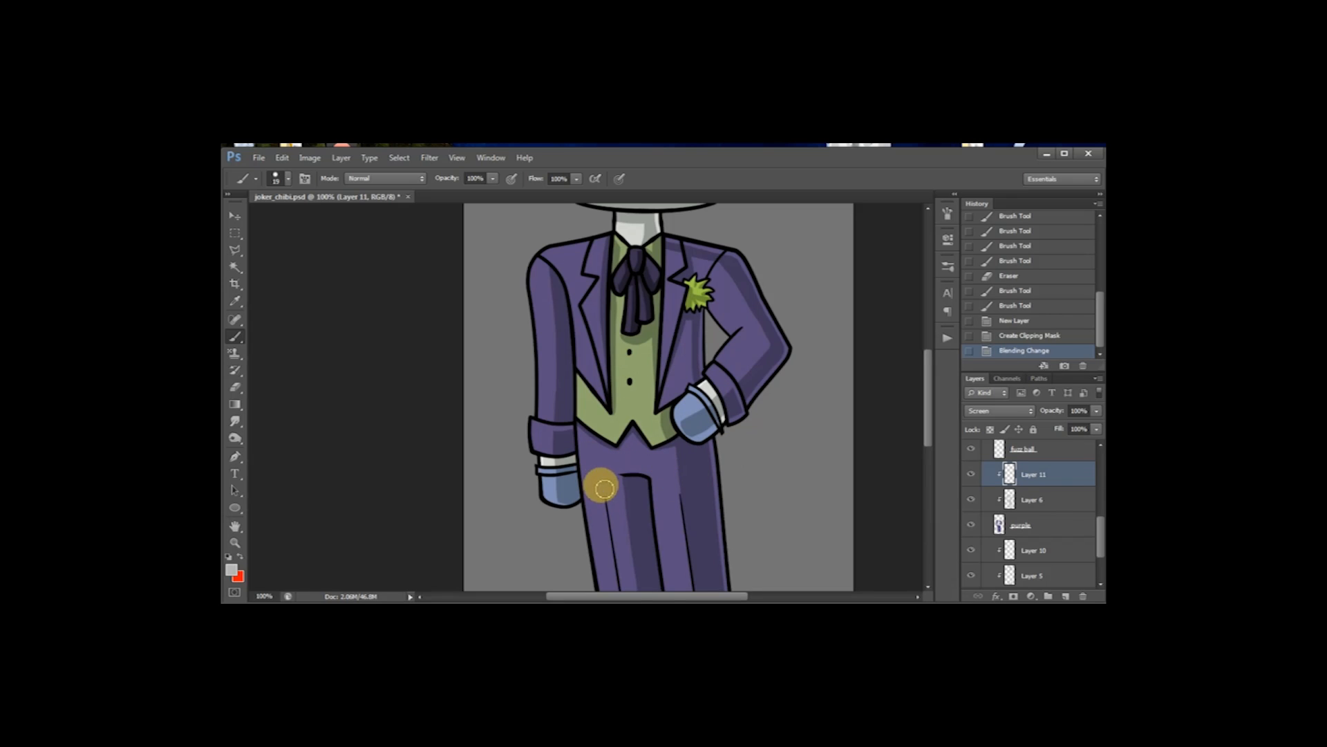
Step: Try light grey strokes across the upper trousers on the Screen layer clipped to purple, and undo them
mouse_move(590, 478)
left_mouse_down()
mouse_move(612, 523)
mouse_move(645, 480)
mouse_move(693, 488)
left_mouse_up()
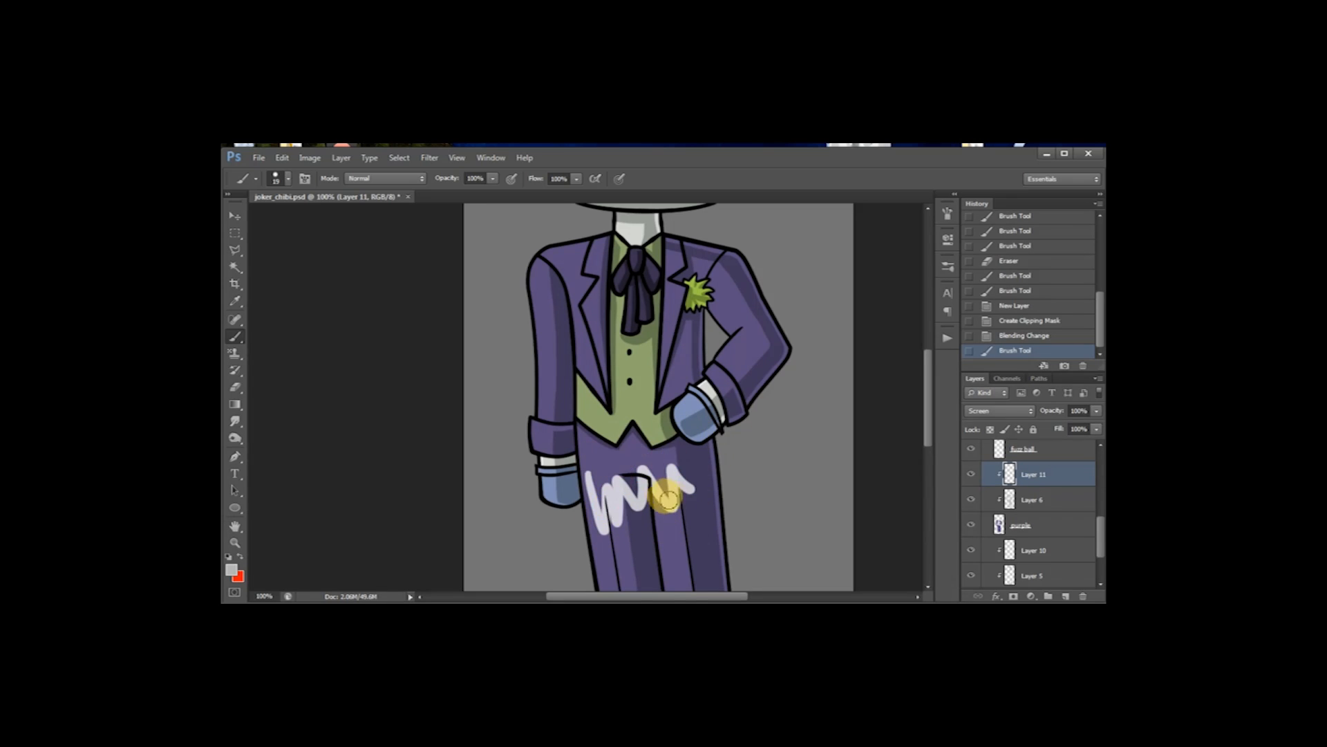
key("ctrl+z")
left_click_drag(626, 400, 645, 468)
Step: Swap the foreground and background colours and replace the red with dark grey 4a4e4a for the Brush tool
left_click(233, 569)
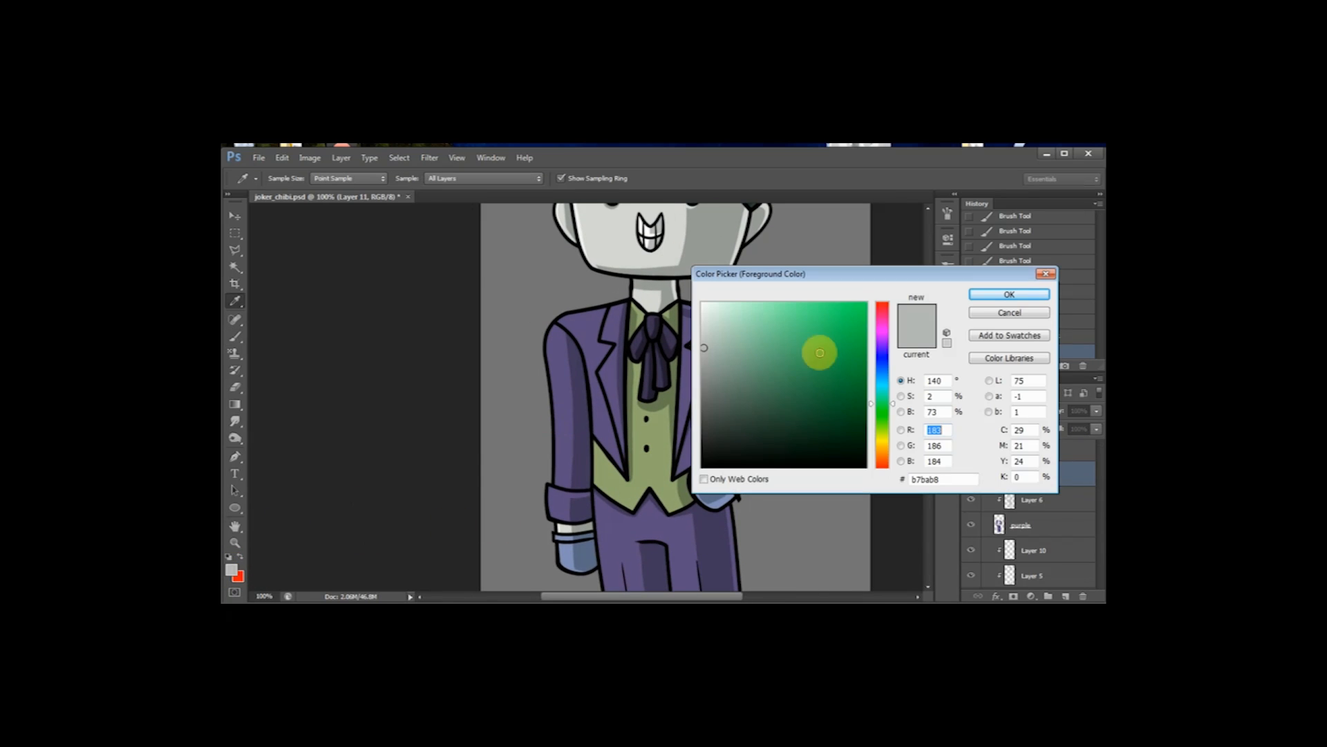
left_click(1014, 315)
key("x")
left_click(233, 570)
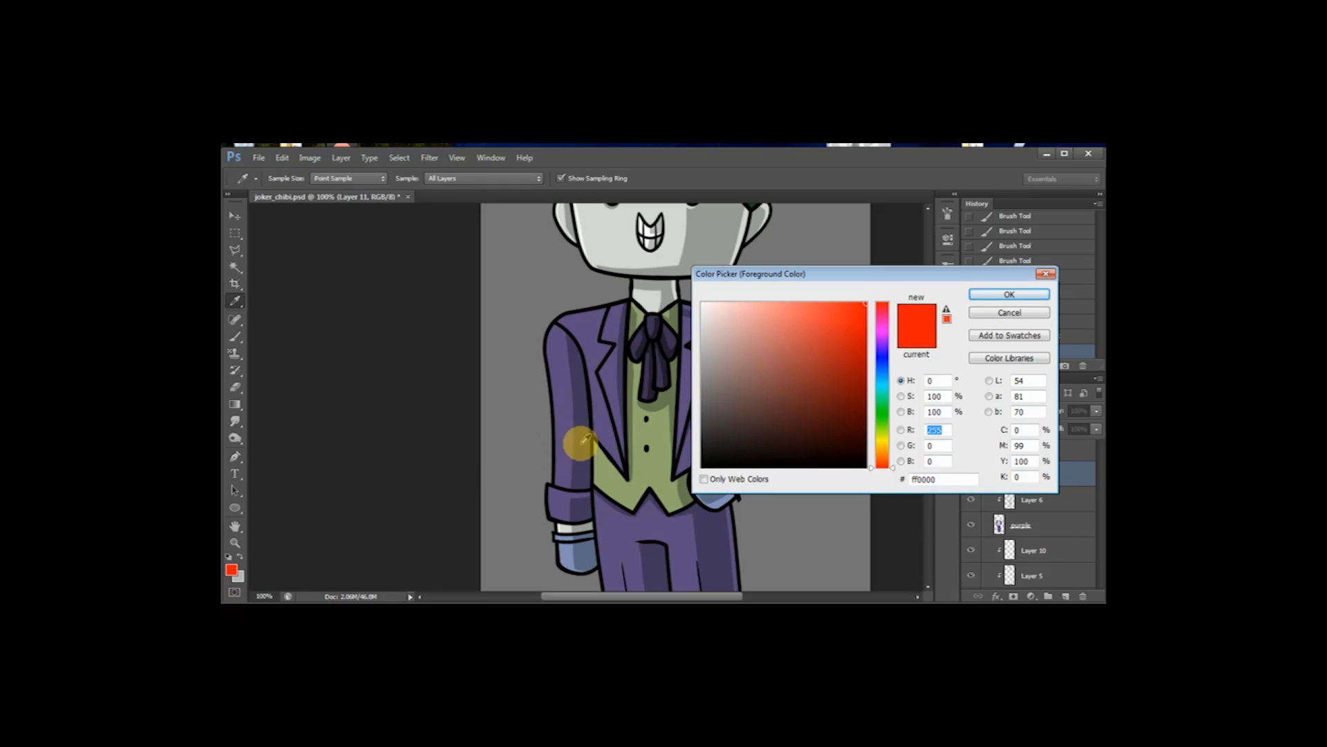
left_click(580, 230)
left_click_drag(715, 346, 708, 417)
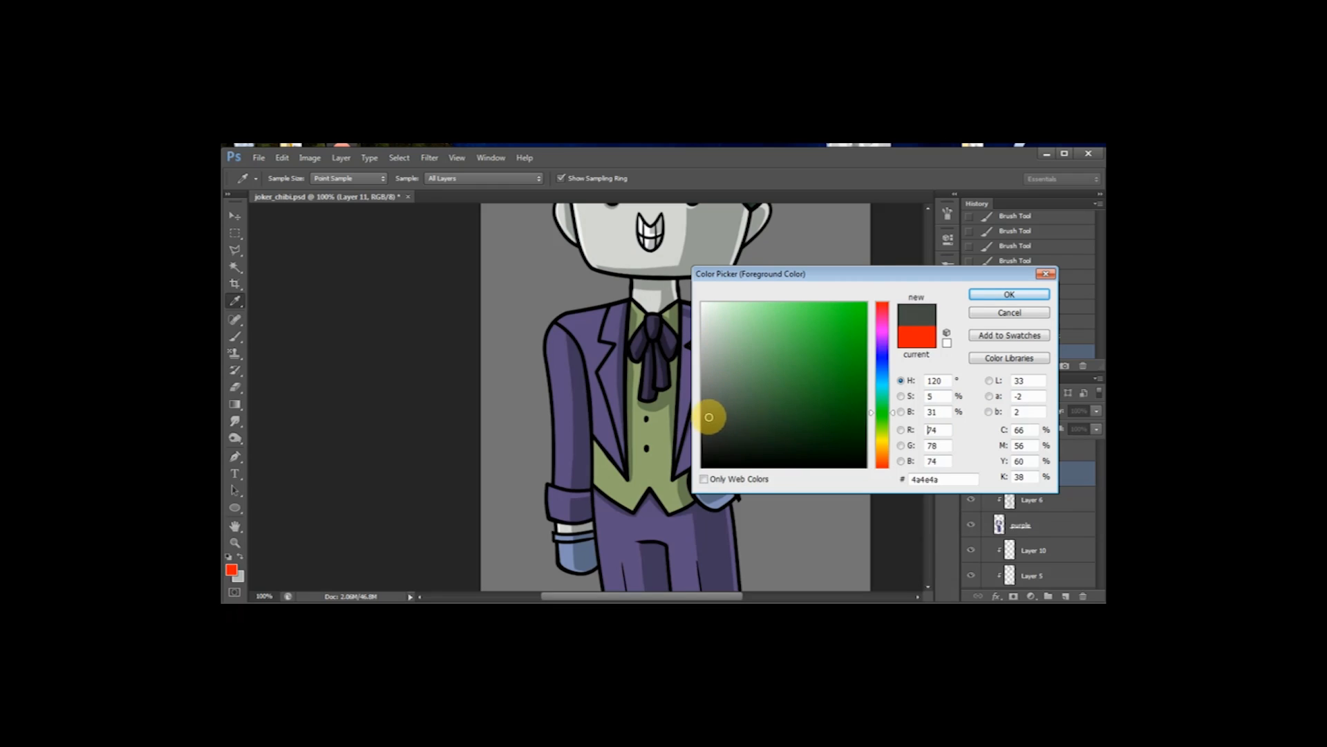
left_click(1006, 295)
key("b")
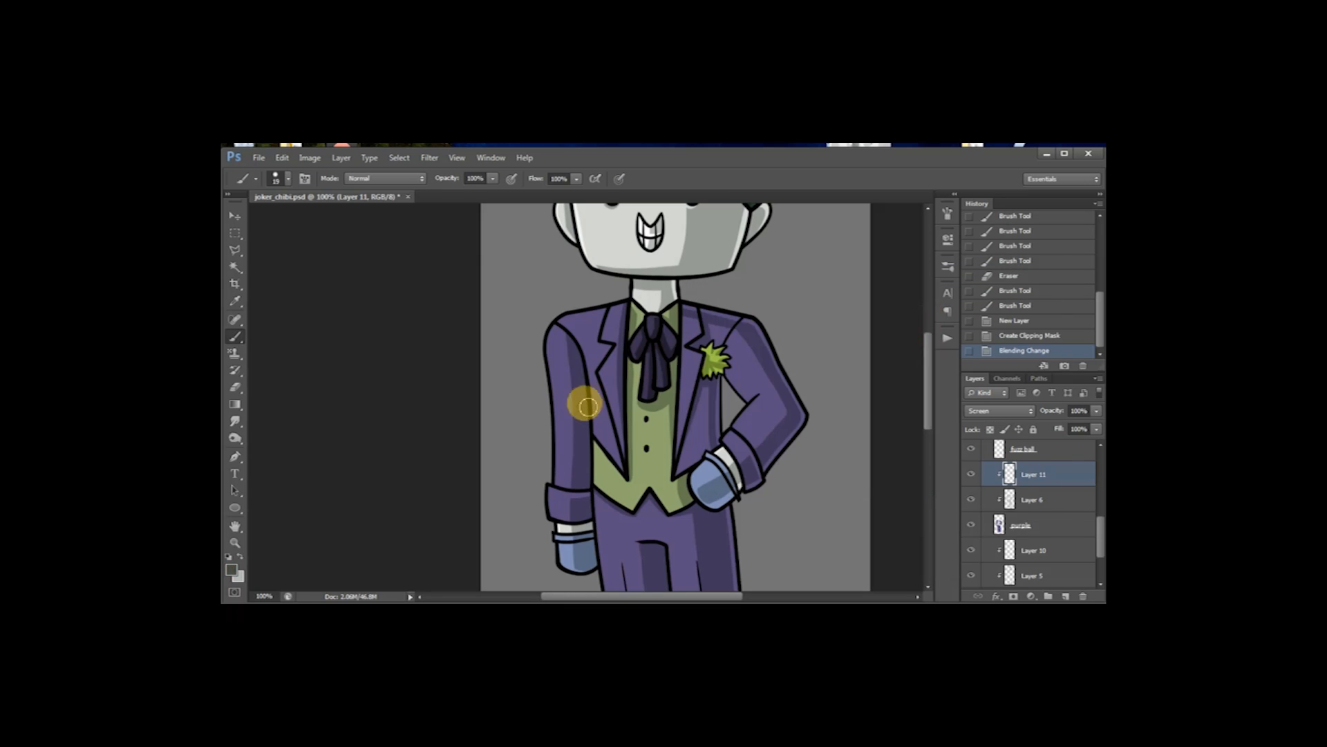
Step: Try a dark grey stroke from the sleeve across the jacket front, and undo it
mouse_move(574, 395)
left_mouse_down()
mouse_move(551, 406)
mouse_move(589, 371)
mouse_move(635, 389)
left_mouse_up()
key("ctrl+z")
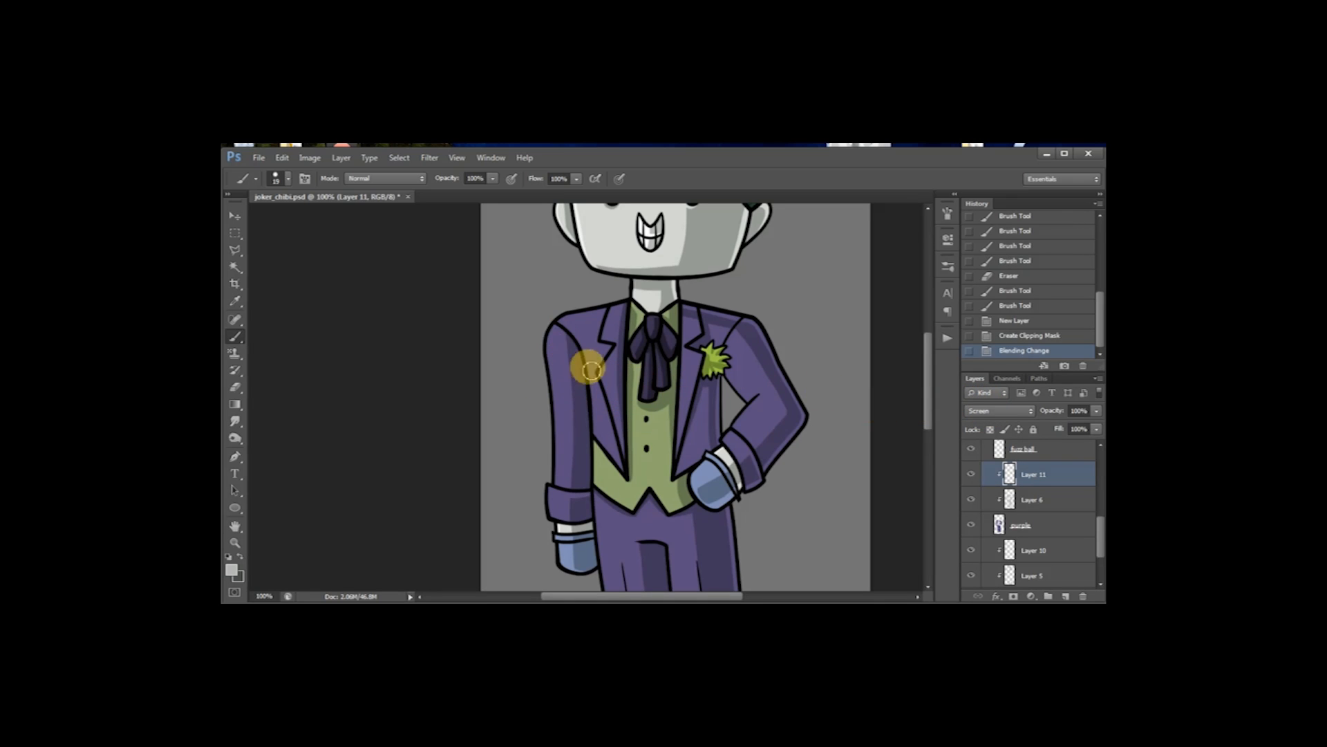
Step: Paint a light highlight down the outer edge of the hanging arm's sleeve on Layer 11, and erase it from the cuff
left_click_drag(554, 326, 571, 437)
key("ctrl+z")
left_click_drag(556, 329, 548, 506)
key("ctrl+z")
left_click_drag(559, 326, 553, 536)
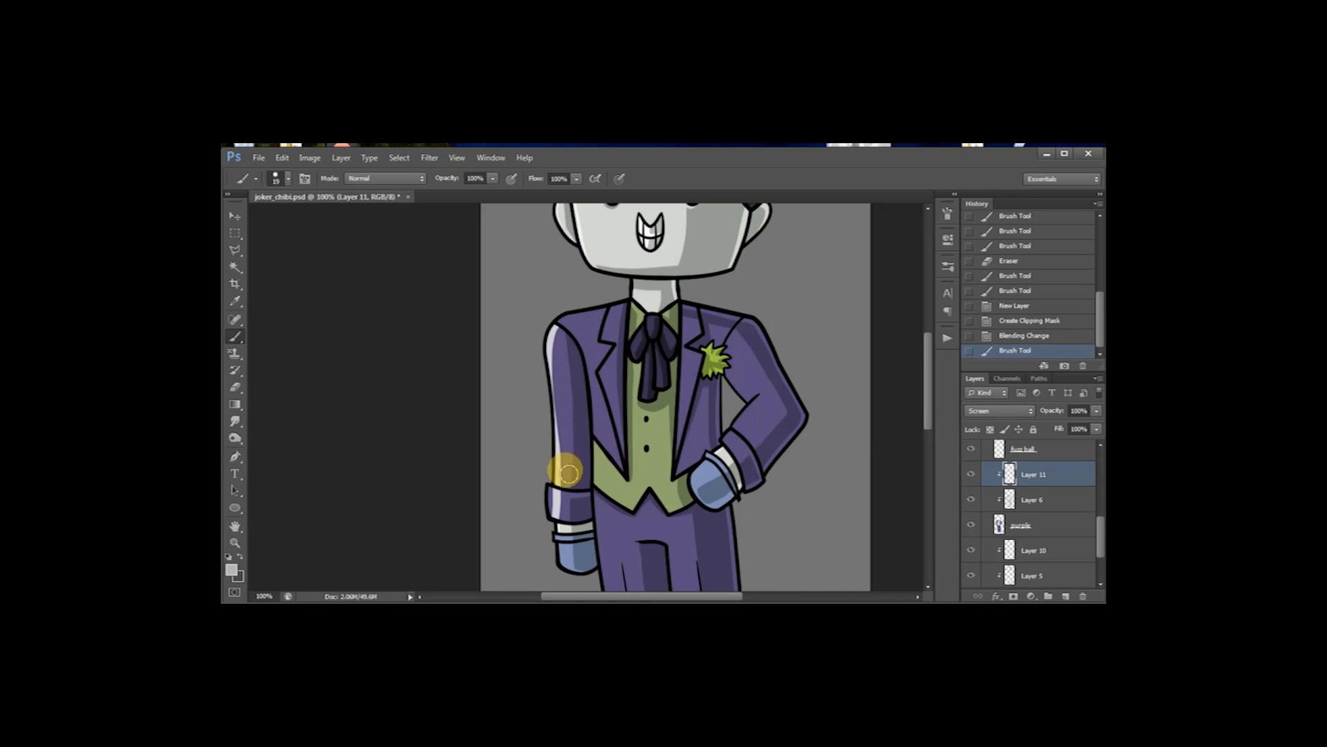
key("e")
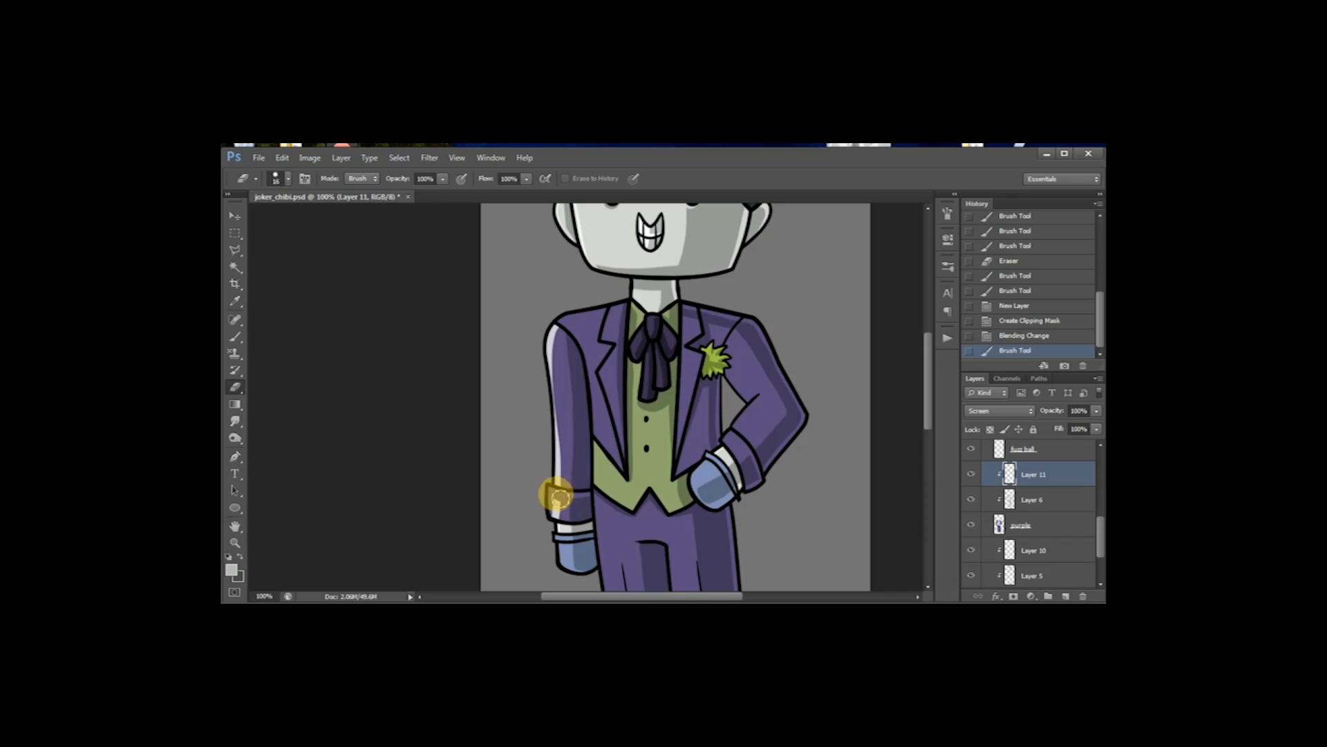
left_click_drag(558, 516, 607, 475)
Step: Paint a highlight along the hanging arm's cuff, and trim the excess on the cuff and lower sleeve with the Eraser
key("b")
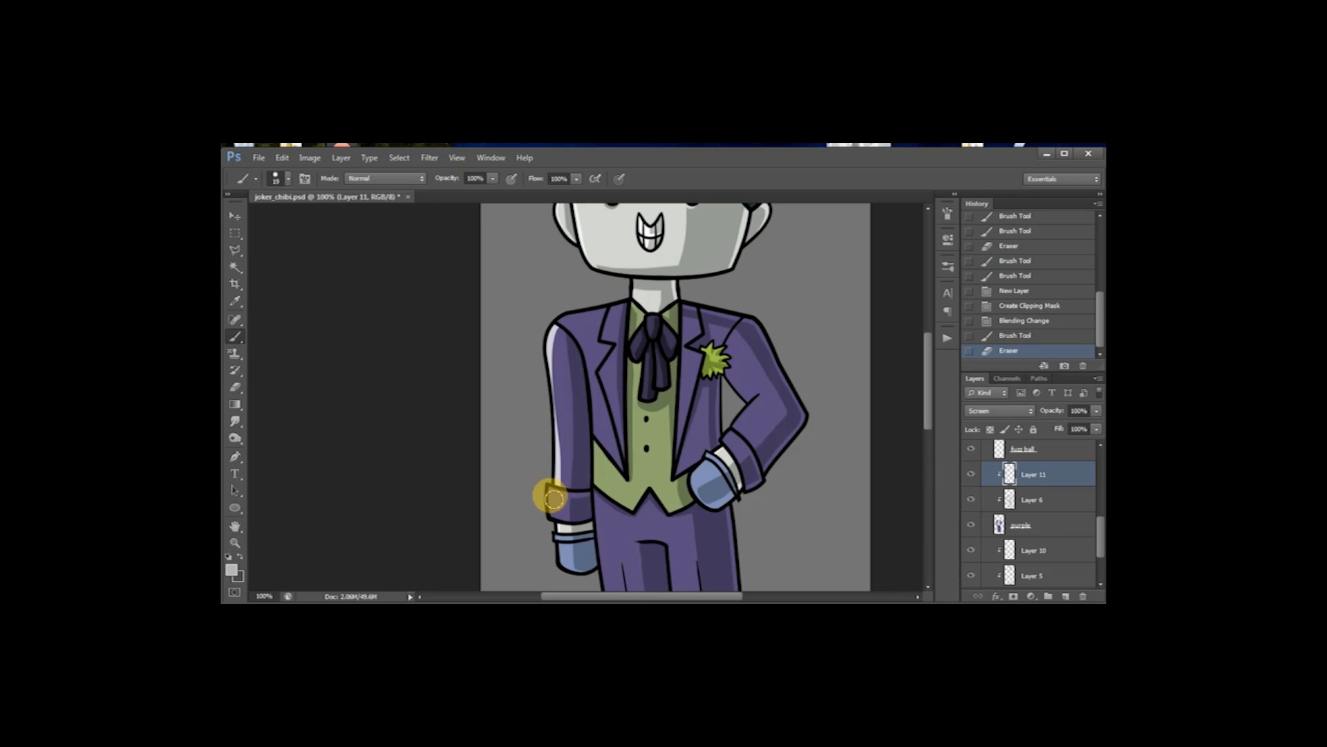
left_click_drag(552, 515, 572, 495)
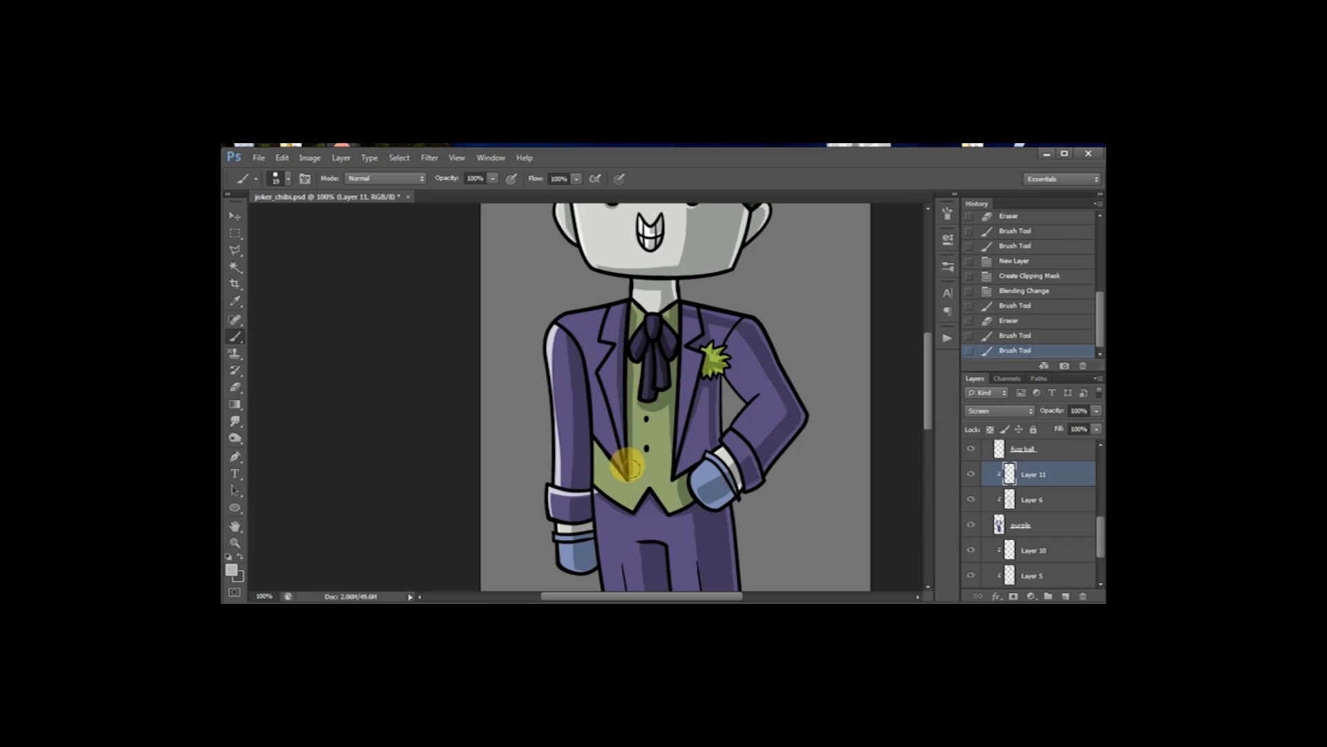
left_click_drag(552, 497, 590, 491)
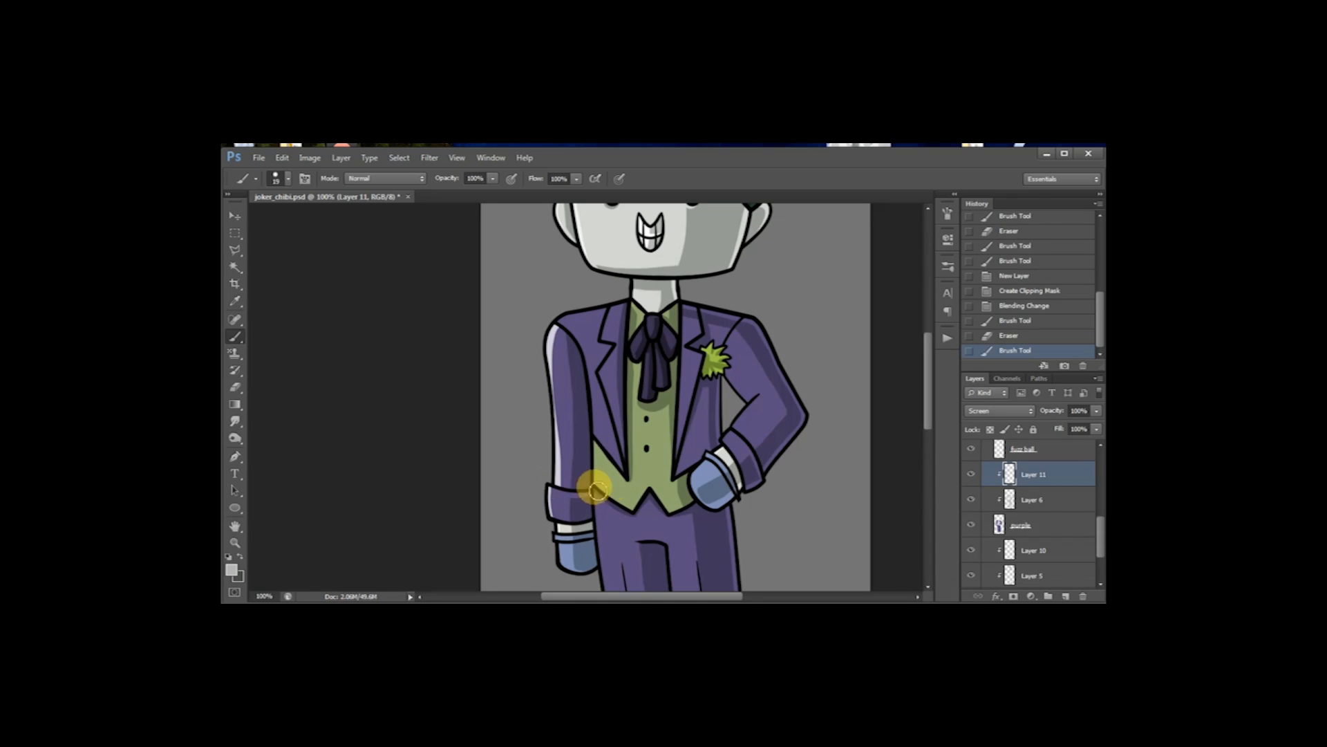
key("e")
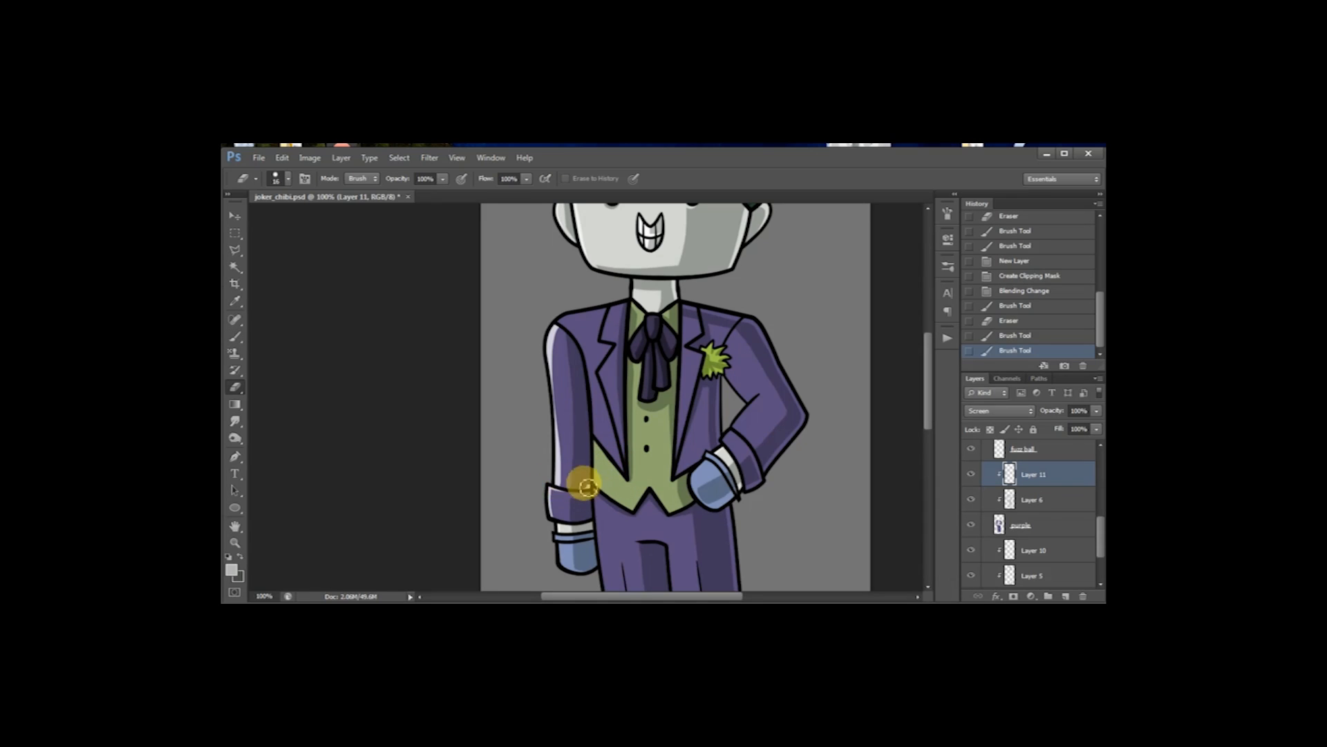
left_click(564, 486)
left_click_drag(563, 488, 568, 401)
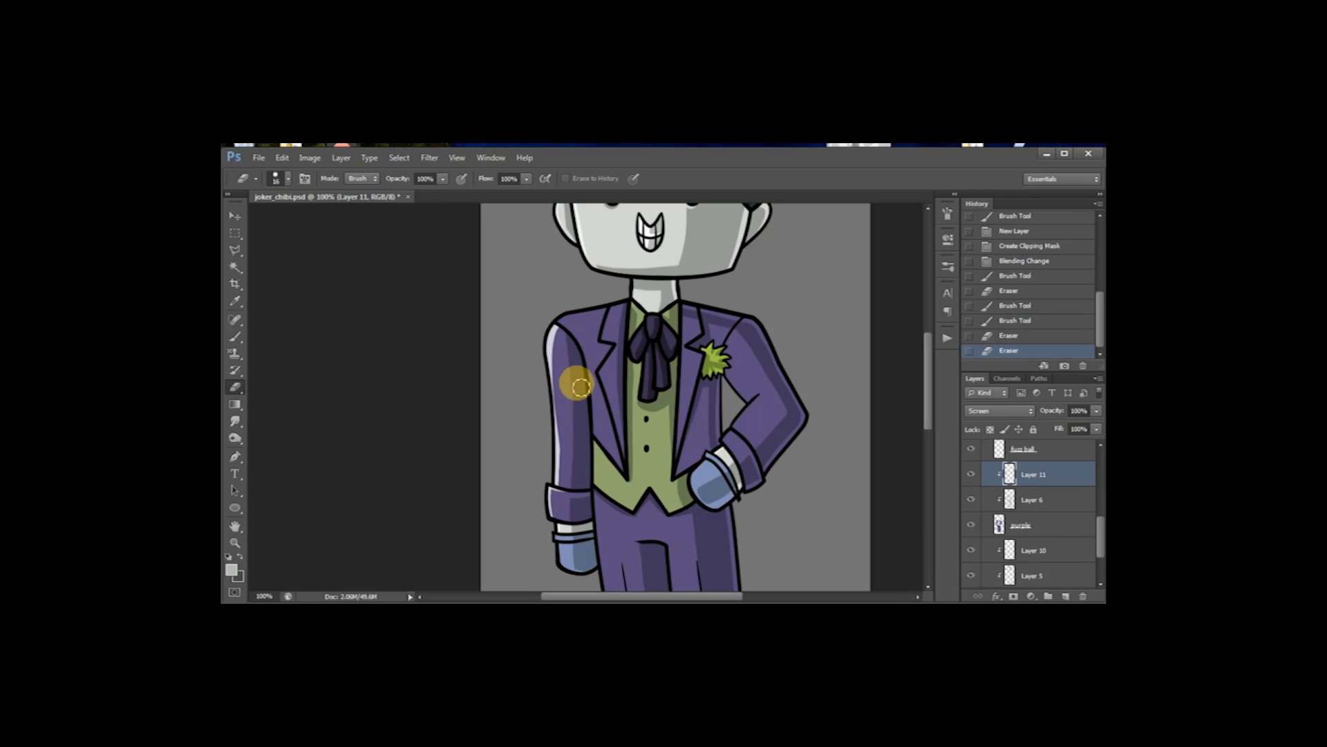
Step: Highlight the top of the hanging arm's shoulder and the upper lapel beside it, and erase the excess along the lapel
key("b")
mouse_move(554, 324)
left_mouse_down()
mouse_move(675, 291)
mouse_move(640, 305)
mouse_move(647, 313)
mouse_move(592, 317)
mouse_move(620, 320)
mouse_move(603, 364)
mouse_move(614, 306)
mouse_move(599, 350)
left_mouse_up()
key("ctrl+z")
key("ctrl+z")
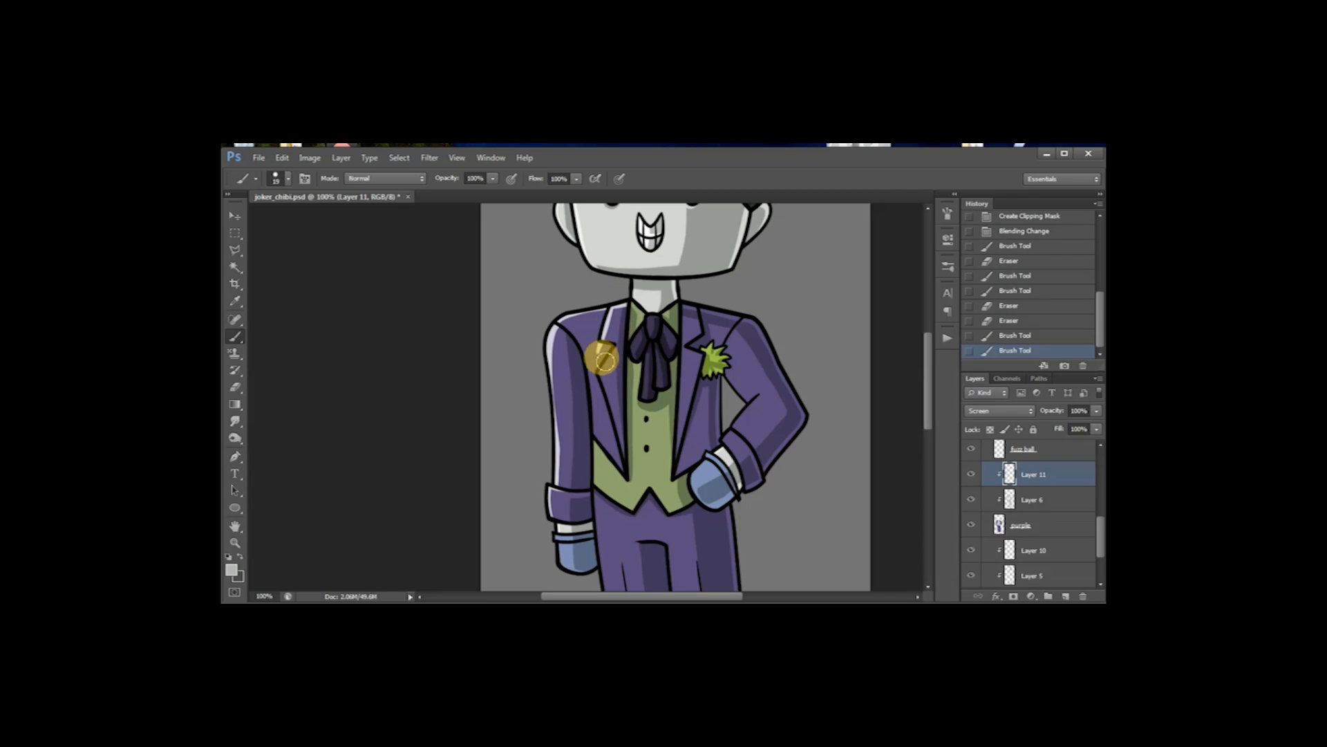
key("e")
left_click_drag(623, 358, 626, 477)
key("b")
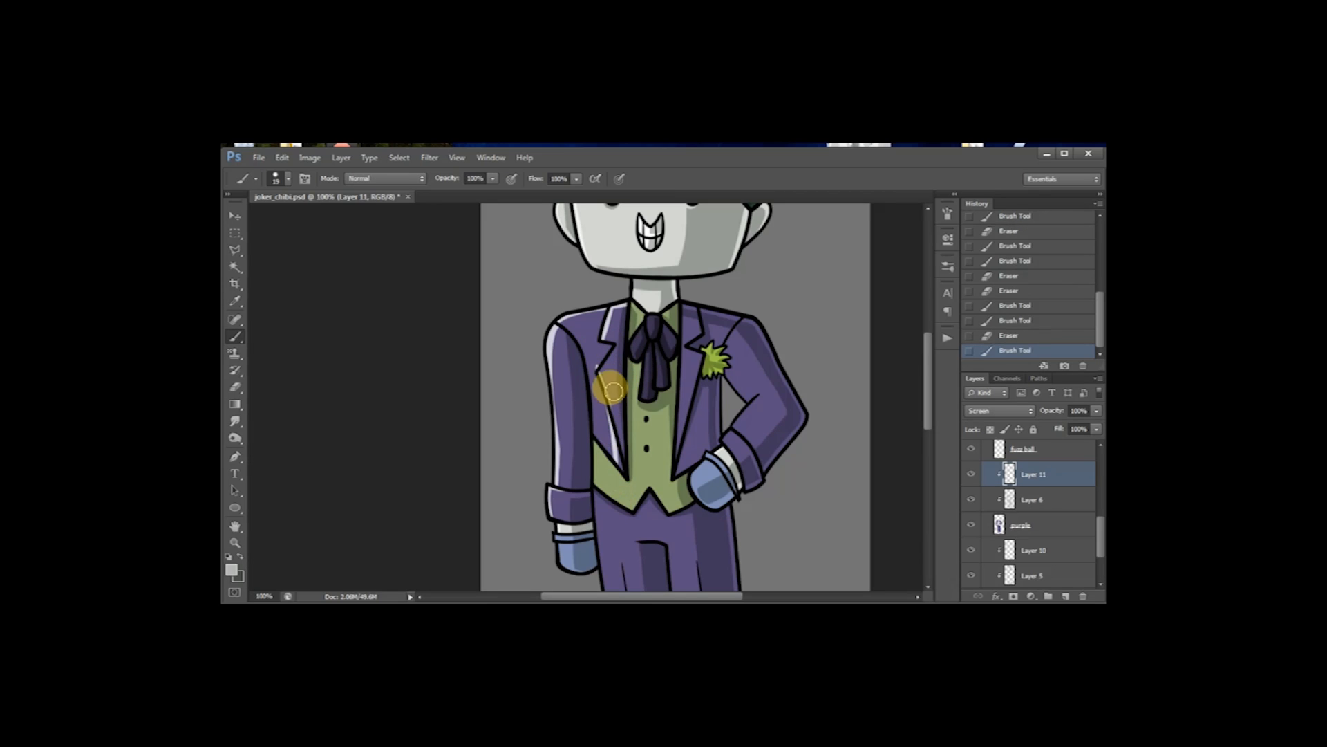
Step: Paint a highlight down the lower lapel edge on the hanging-arm side, and thin it with the Eraser
key("e")
left_click_drag(599, 366, 624, 478)
left_click_drag(597, 396, 619, 485)
key("b")
left_click_drag(604, 380, 623, 484)
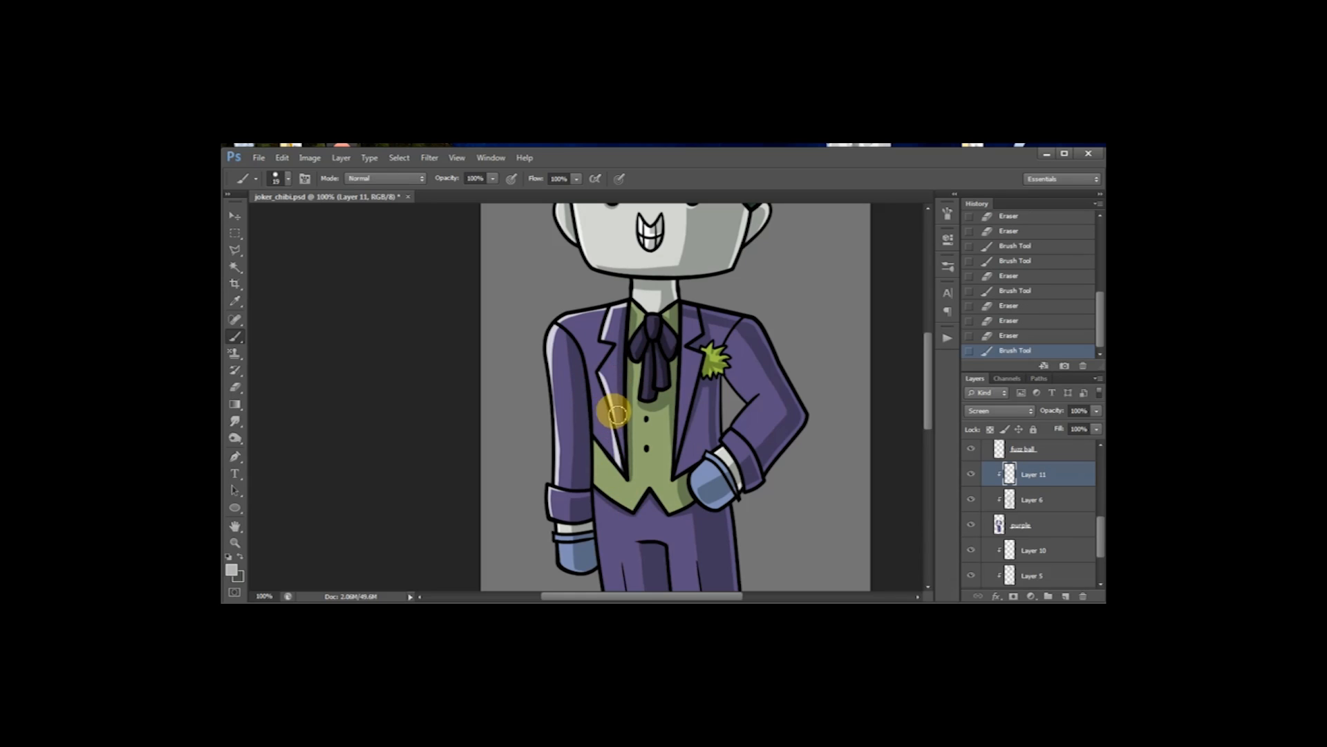
key("ctrl+z")
mouse_move(600, 375)
left_mouse_down()
mouse_move(632, 456)
mouse_move(619, 464)
left_mouse_up()
key("e")
key("ctrl+z")
mouse_move(594, 368)
left_mouse_down()
mouse_move(609, 474)
mouse_move(639, 435)
left_mouse_up()
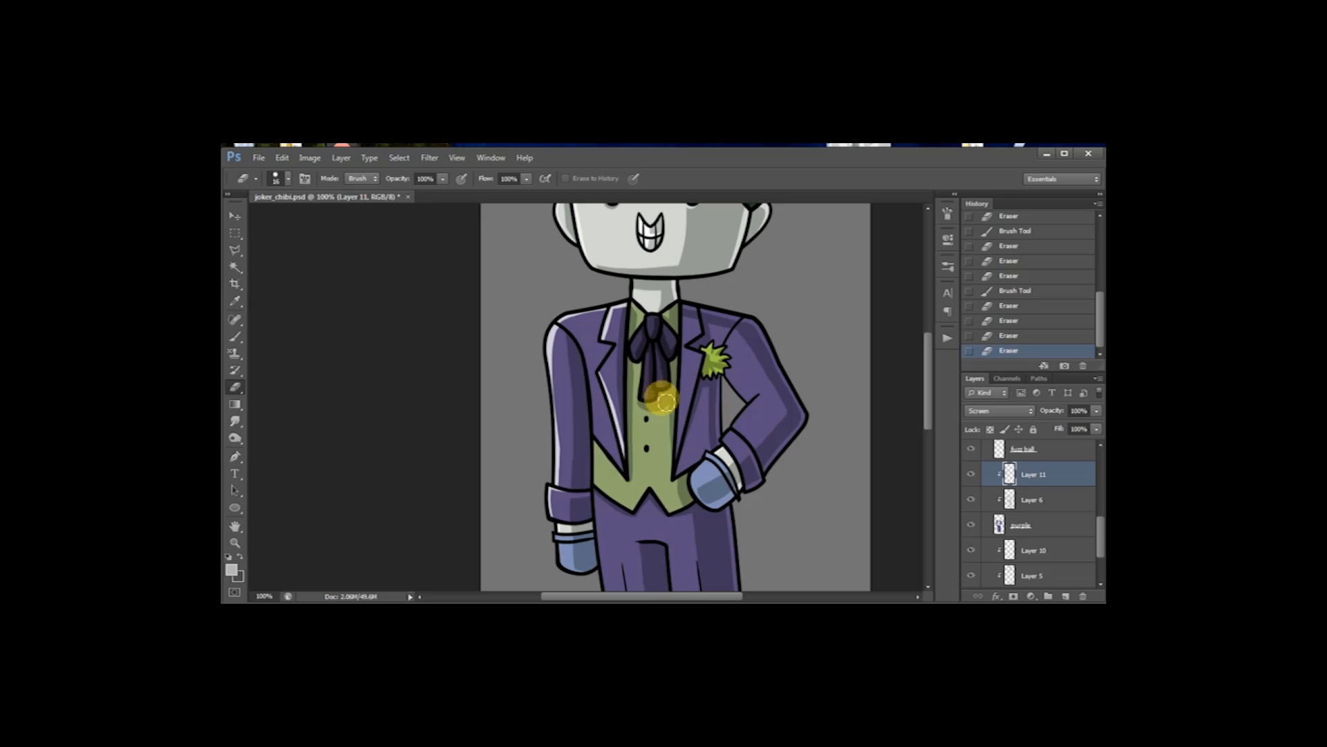
Step: Paint a highlight down the jacket's front edge on the bent-arm side
key("ctrl+minus")
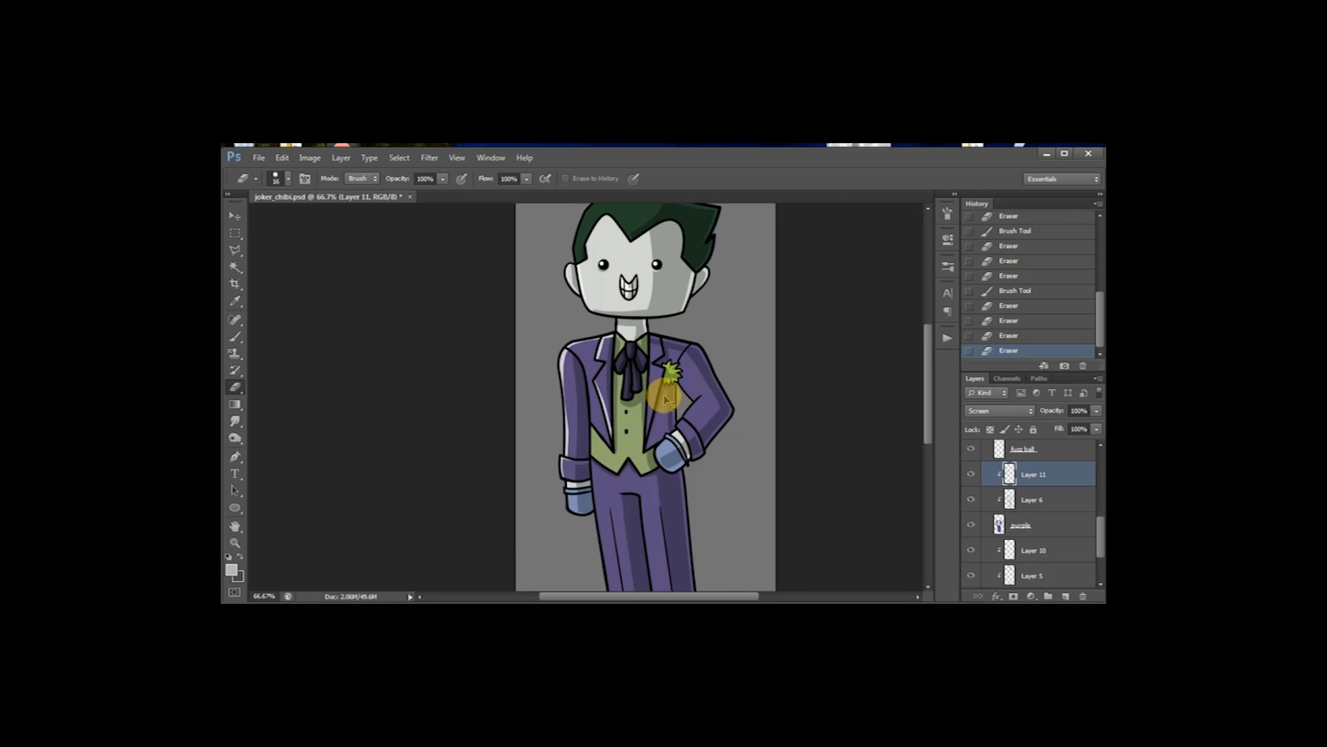
key("ctrl+plus")
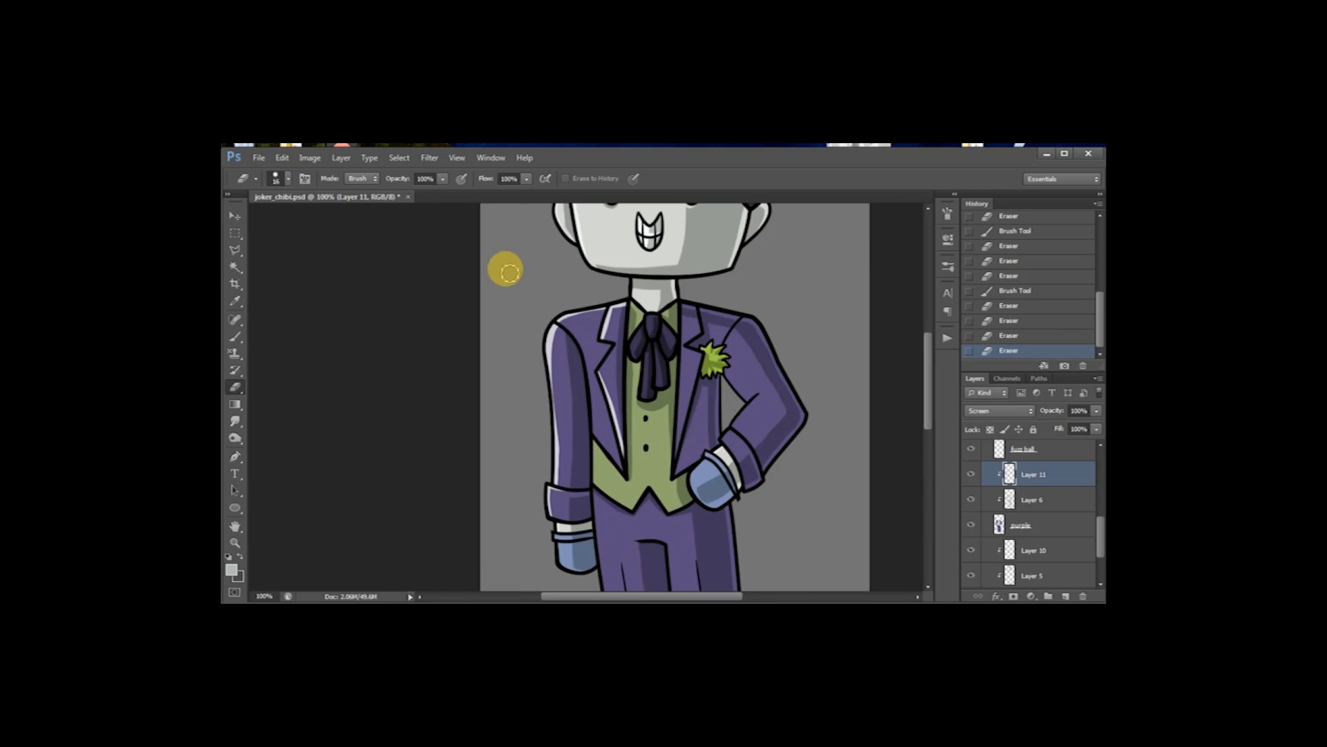
key("space")
mouse_move(642, 414)
left_mouse_down()
mouse_move(640, 516)
mouse_move(597, 390)
mouse_move(649, 503)
mouse_move(633, 465)
mouse_move(631, 513)
left_mouse_up()
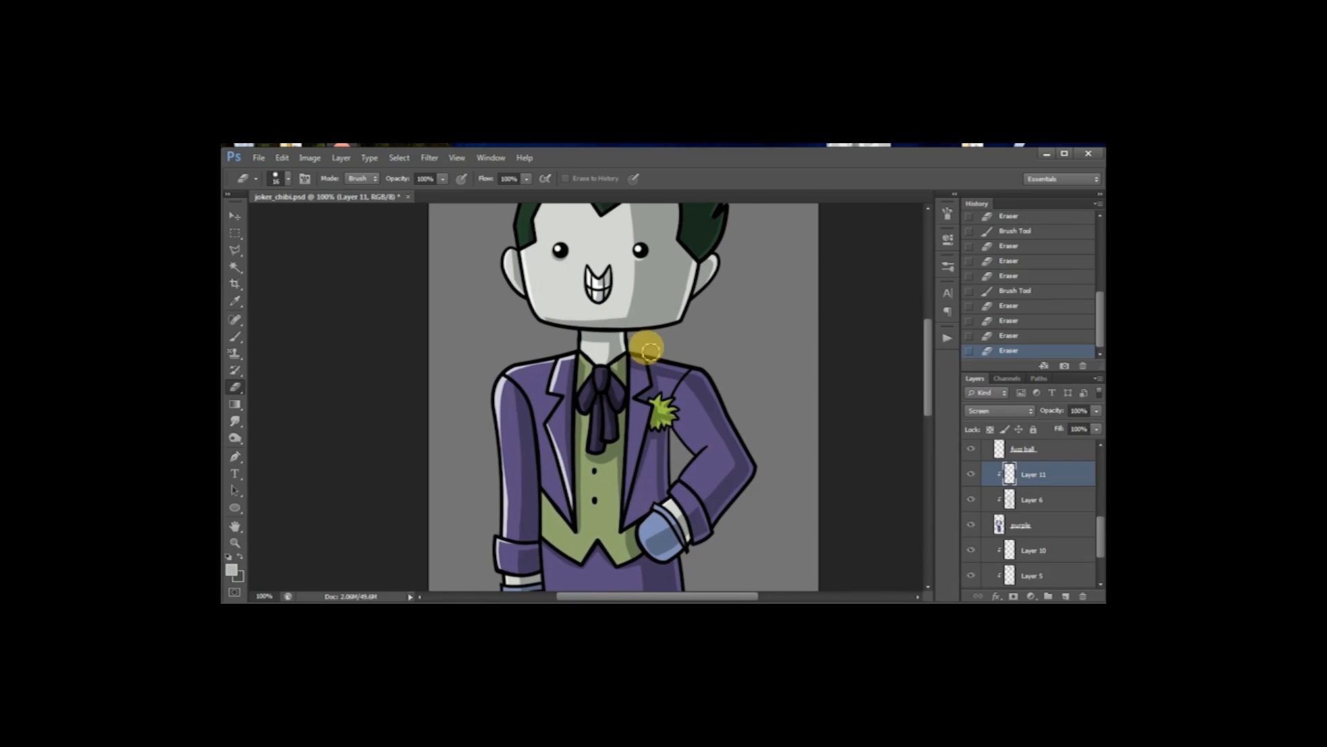
key("b")
left_click_drag(630, 369, 616, 536)
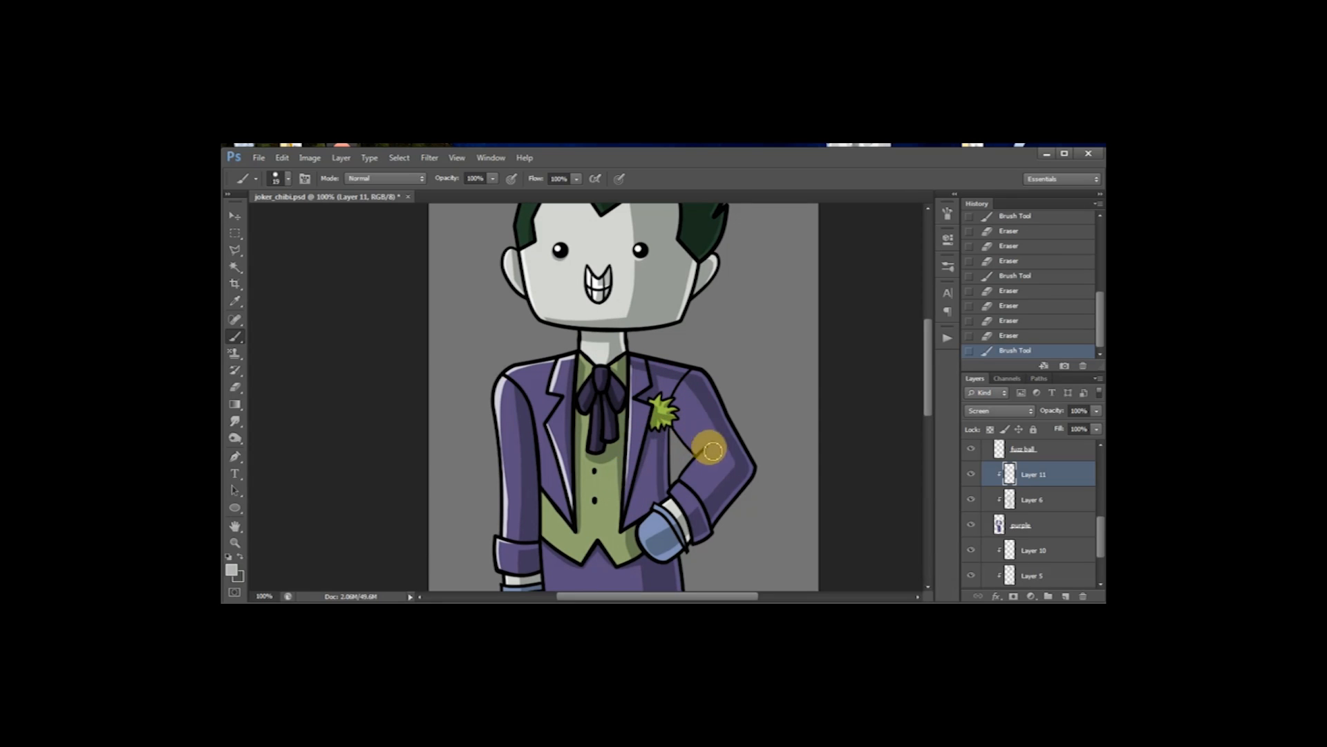
Step: Highlight the upper edge of the bent arm's forearm and its cuff, cleaning up the strokes with the Eraser
left_click_drag(654, 529, 697, 443)
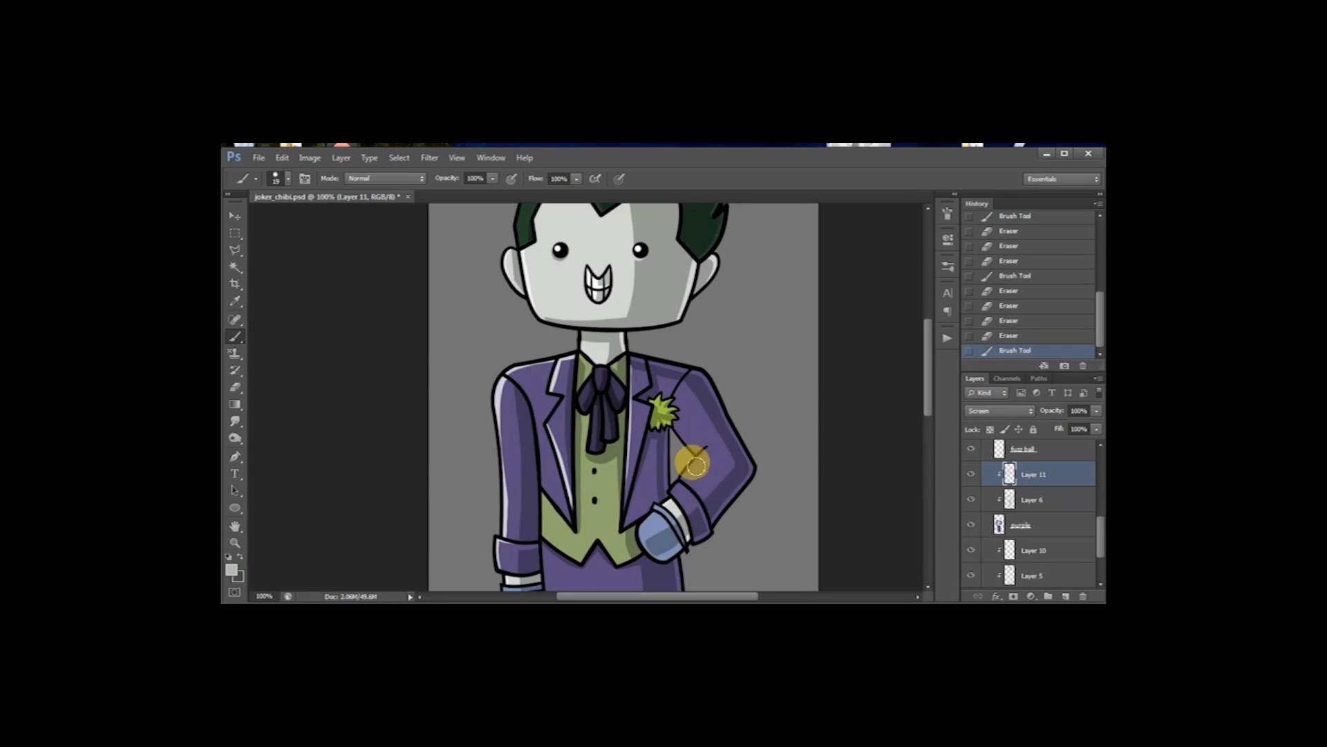
mouse_move(660, 522)
left_mouse_down()
mouse_move(714, 448)
mouse_move(691, 455)
mouse_move(717, 445)
mouse_move(706, 470)
left_mouse_up()
key("e")
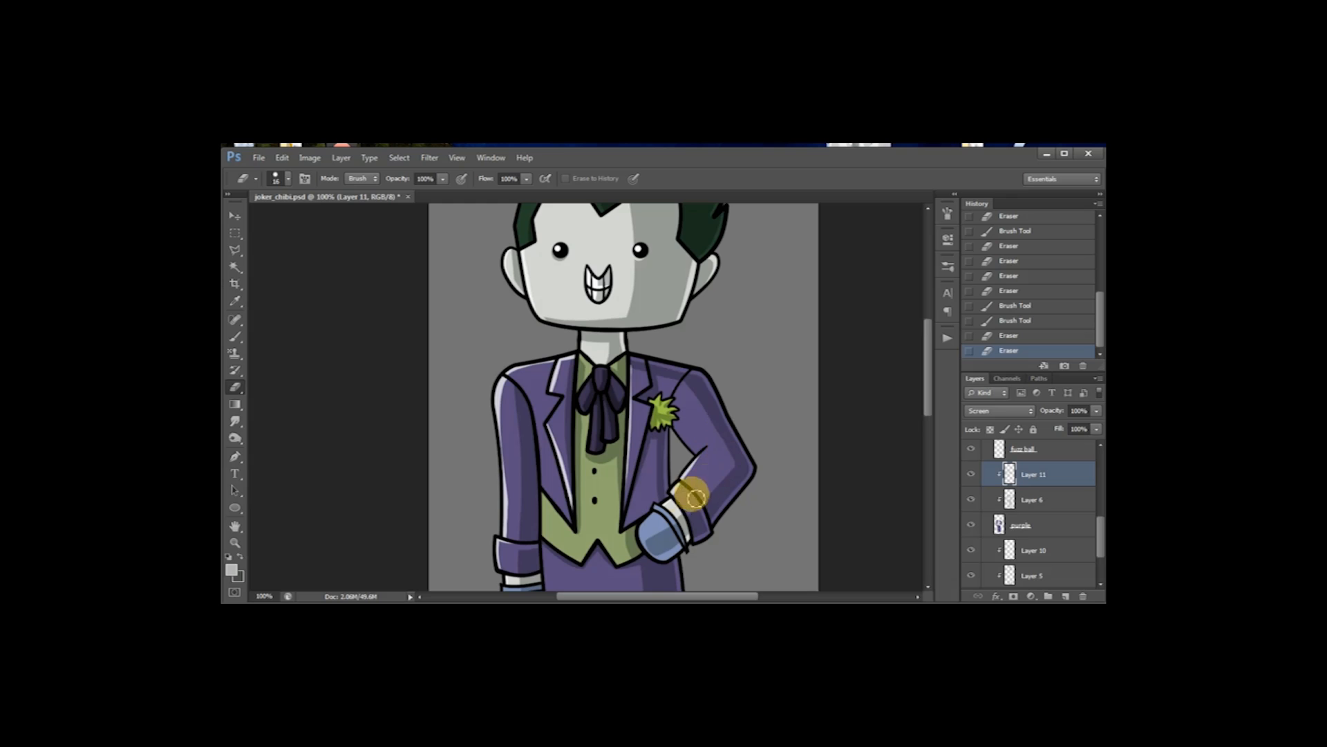
key("b")
left_click_drag(715, 546, 700, 499)
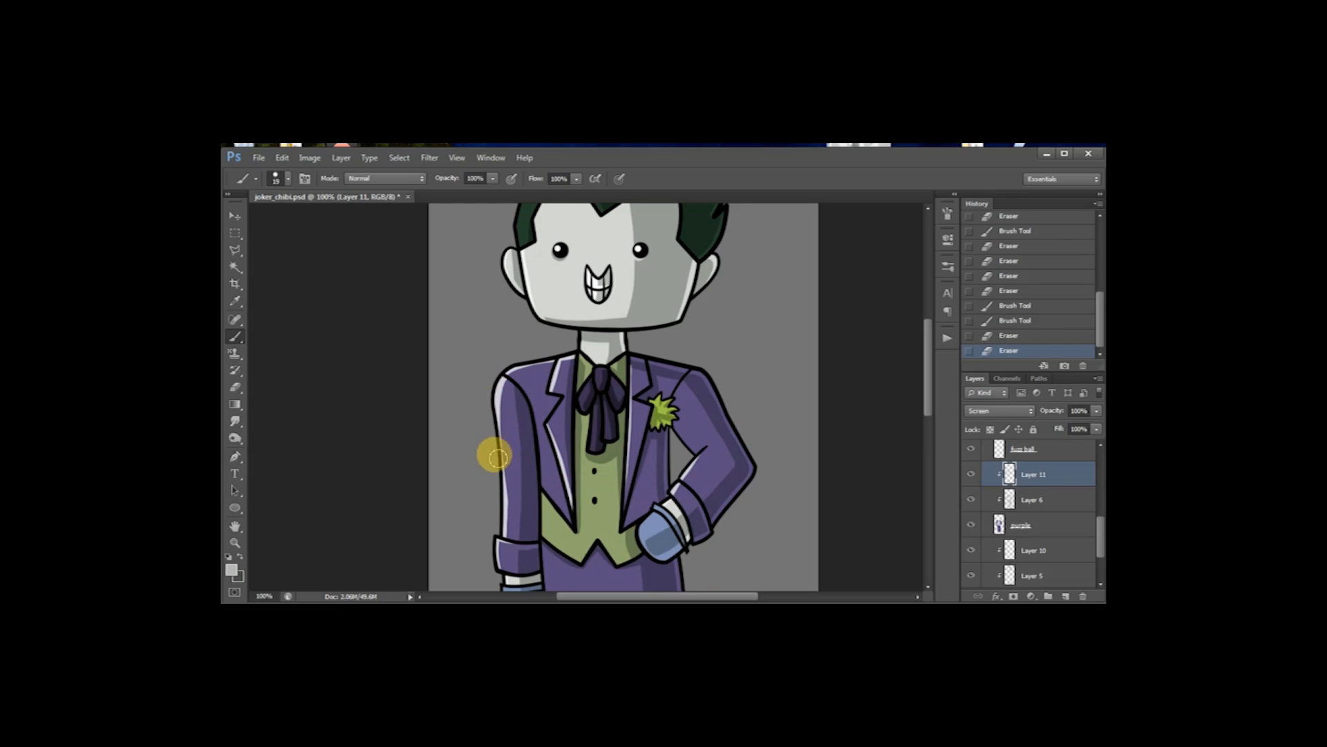
left_click_drag(719, 565, 704, 493)
mouse_move(712, 545)
left_mouse_down()
mouse_move(714, 519)
mouse_move(679, 486)
mouse_move(712, 515)
mouse_move(714, 541)
mouse_move(724, 504)
mouse_move(706, 482)
mouse_move(721, 536)
mouse_move(729, 460)
left_mouse_up()
key("e")
Step: Paint a thin highlight down the outer edge of the trouser leg below the hanging arm, and erase the overlap near the glove
key("space")
mouse_move(706, 415)
left_mouse_down()
mouse_move(717, 477)
mouse_move(734, 409)
mouse_move(725, 392)
left_mouse_up()
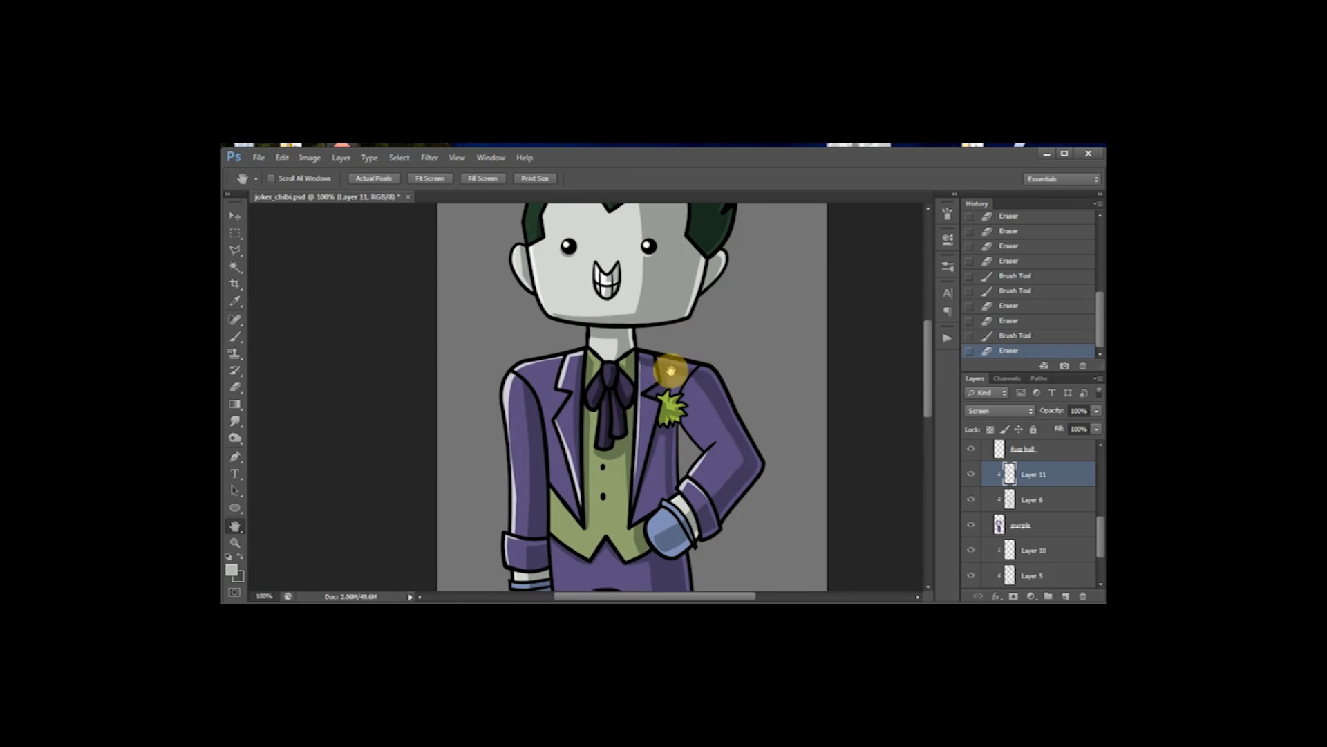
key("space")
left_click_drag(639, 496, 640, 376)
left_click_drag(551, 260, 574, 504)
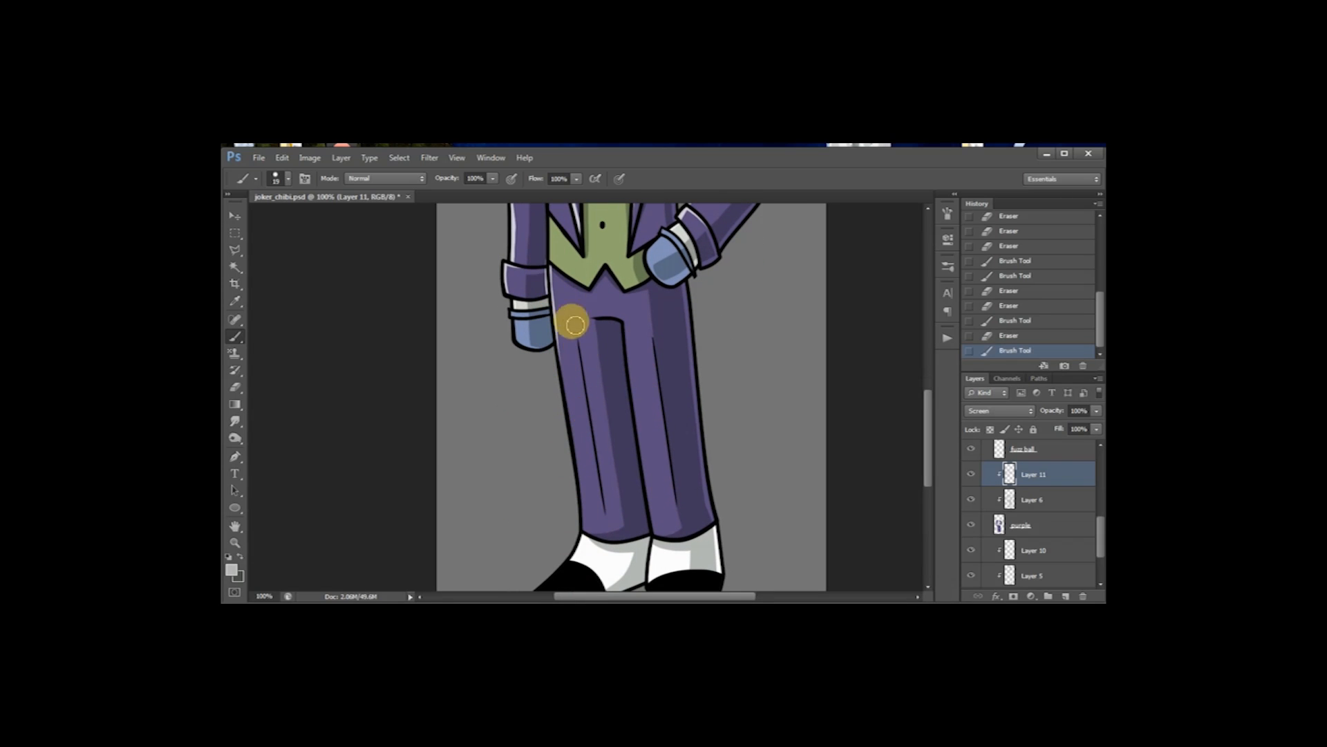
left_click_drag(554, 315, 583, 529)
key("ctrl+z")
left_click_drag(553, 309, 582, 529)
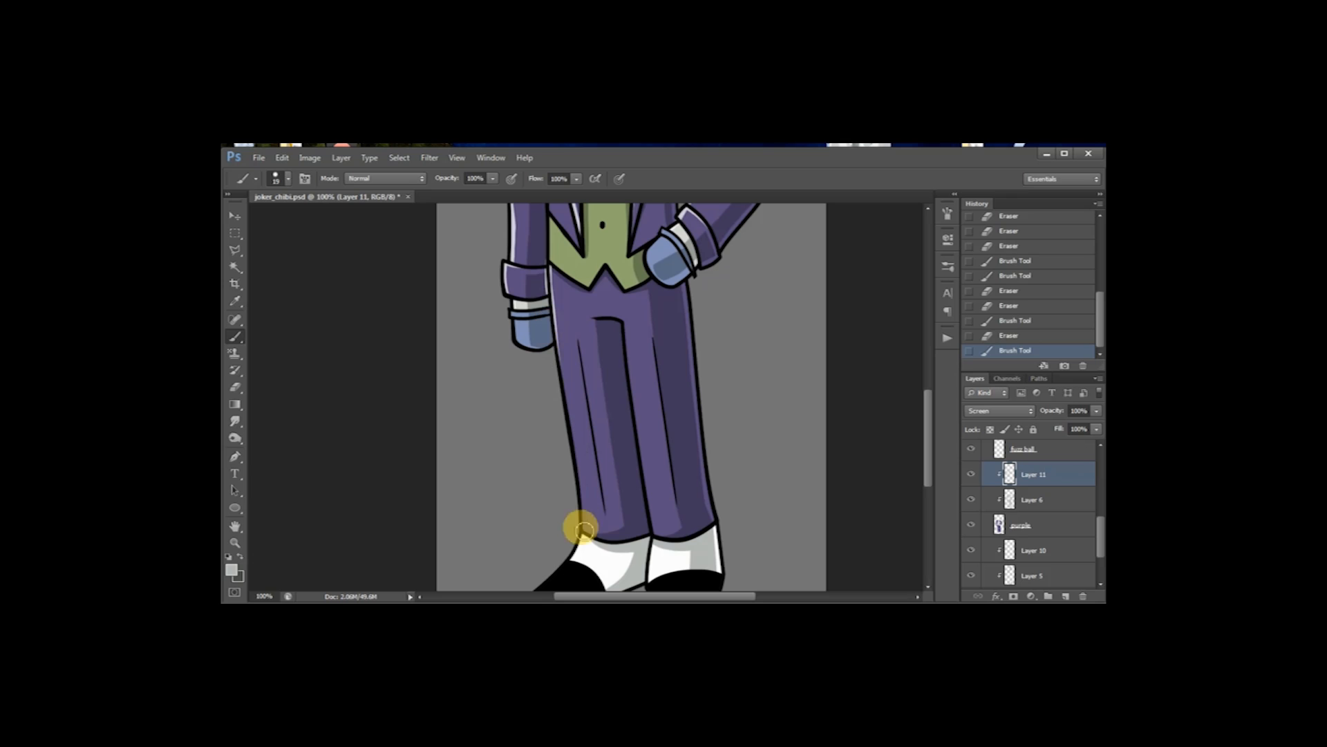
left_click_drag(557, 346, 581, 523)
left_click_drag(551, 284, 589, 556)
key("ctrl+z")
left_click_drag(550, 295, 563, 542)
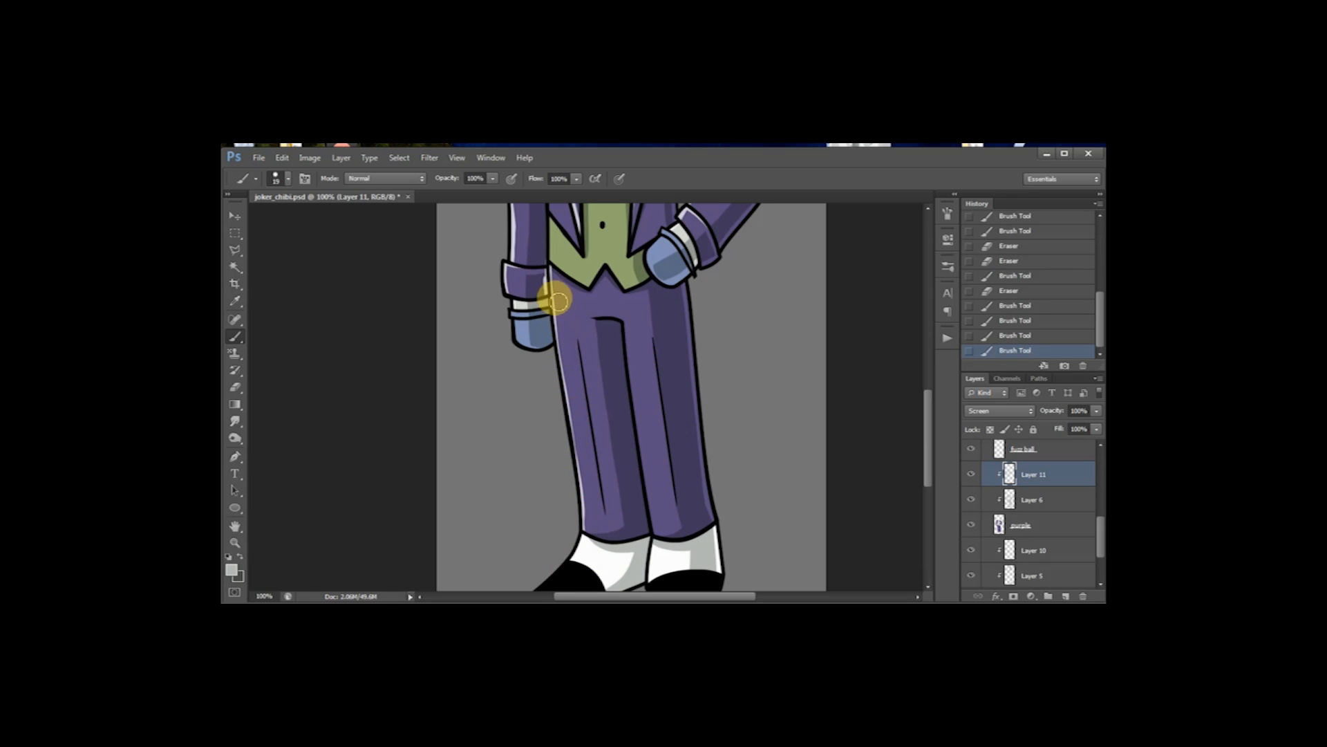
key("e")
left_click_drag(546, 268, 553, 344)
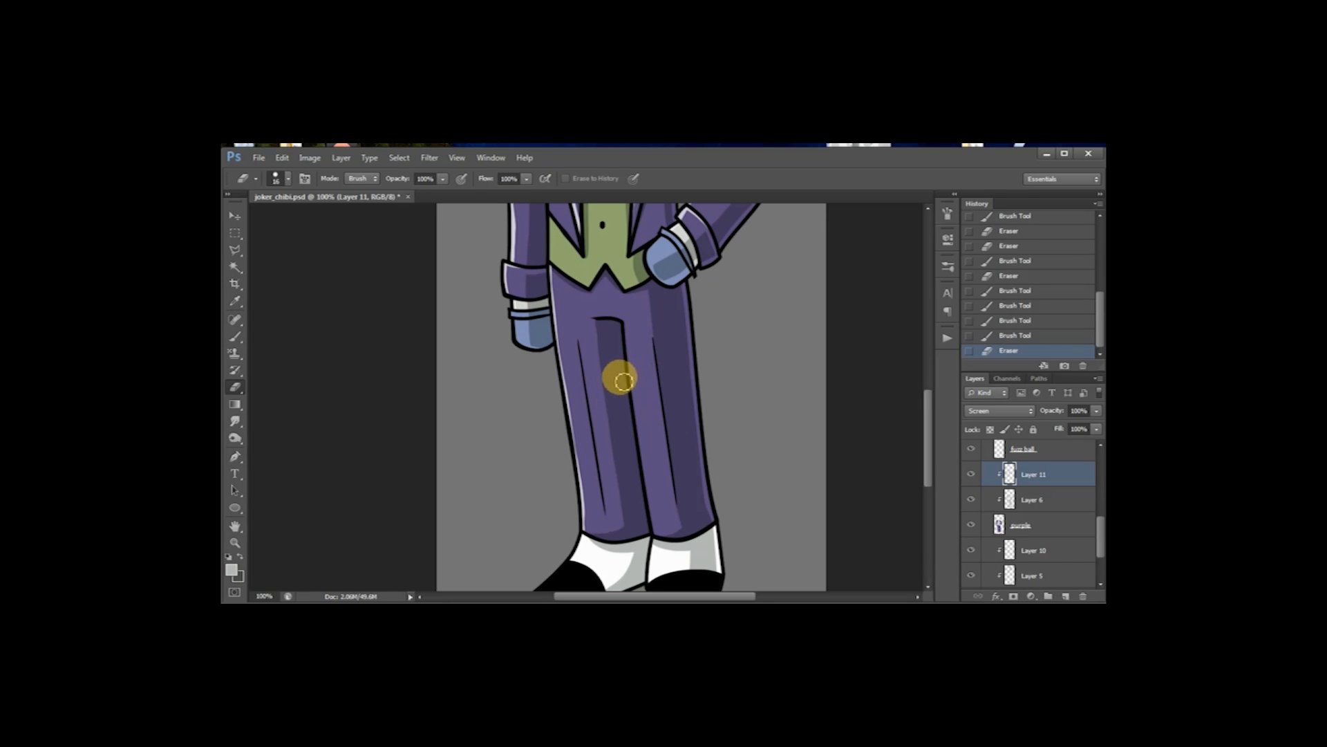
Step: Paint a highlight down the inner edge of the other trouser leg from the crotch to the hem, and erase the spill onto the neighbouring leg
key("b")
left_click_drag(622, 319, 647, 526)
key("ctrl+z")
left_click_drag(624, 321, 661, 532)
key("ctrl+z")
mouse_move(624, 325)
left_mouse_down()
mouse_move(636, 431)
mouse_move(672, 552)
left_mouse_up()
key("ctrl+z")
left_click_drag(624, 324, 657, 553)
key("e")
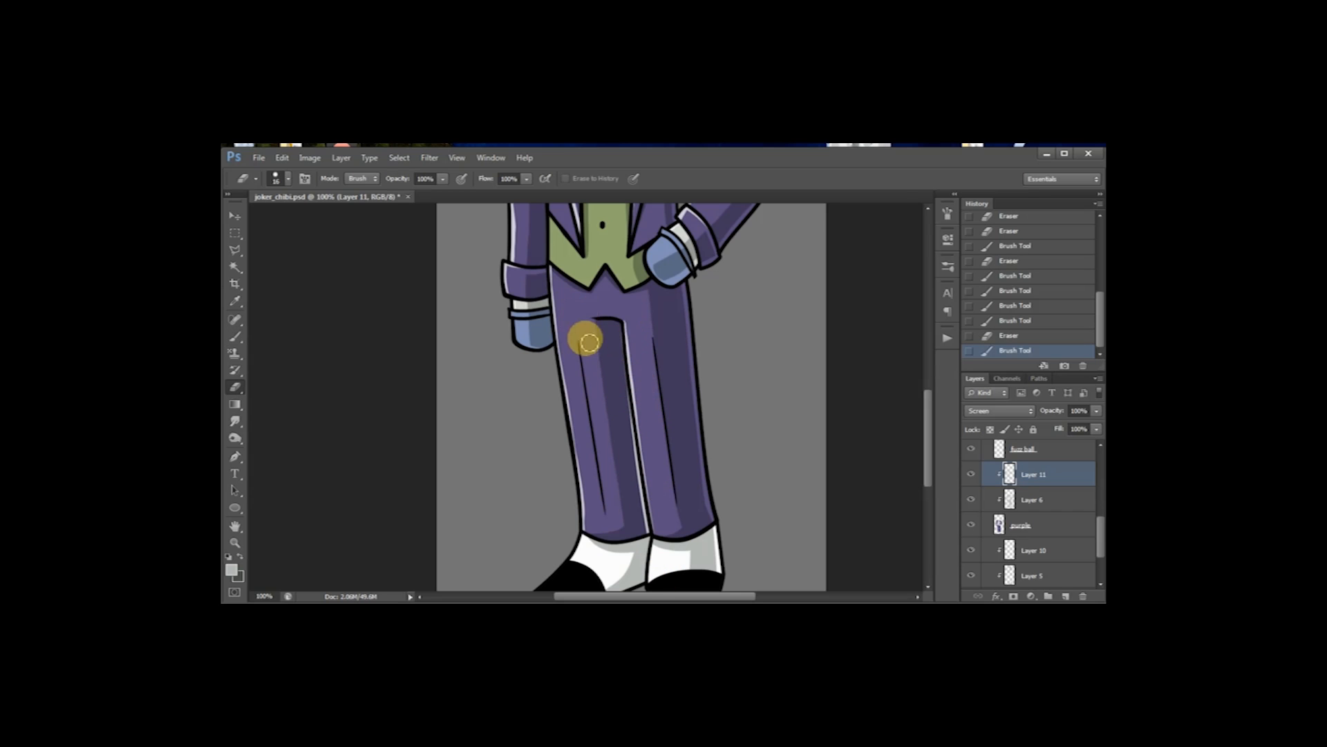
left_click_drag(621, 339, 634, 486)
left_click_drag(630, 441, 641, 540)
left_click_drag(635, 475, 654, 549)
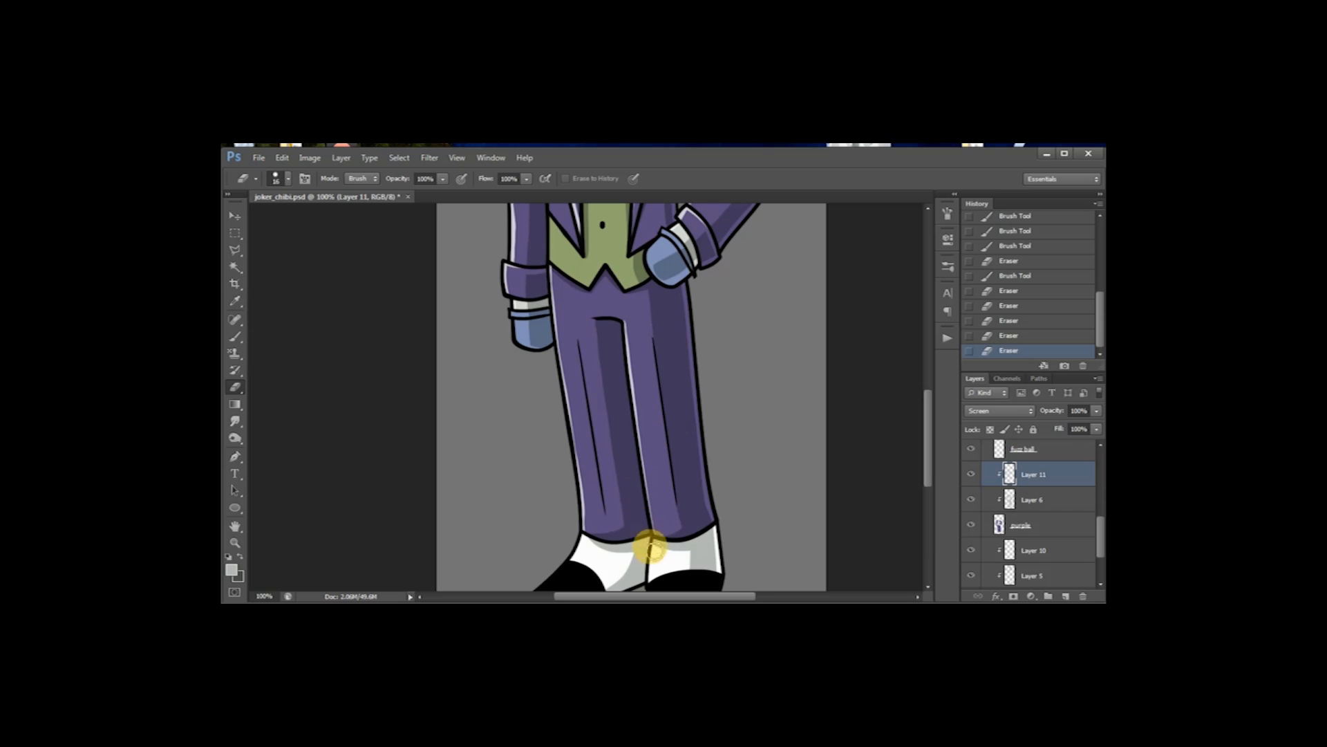
Step: Add a layer above Layer 7 clipped to the lapel flower, brush a highlight on the flower, and set the blending mode to Screen
scroll(675, 376, "up", 5)
left_click_drag(694, 480, 694, 507)
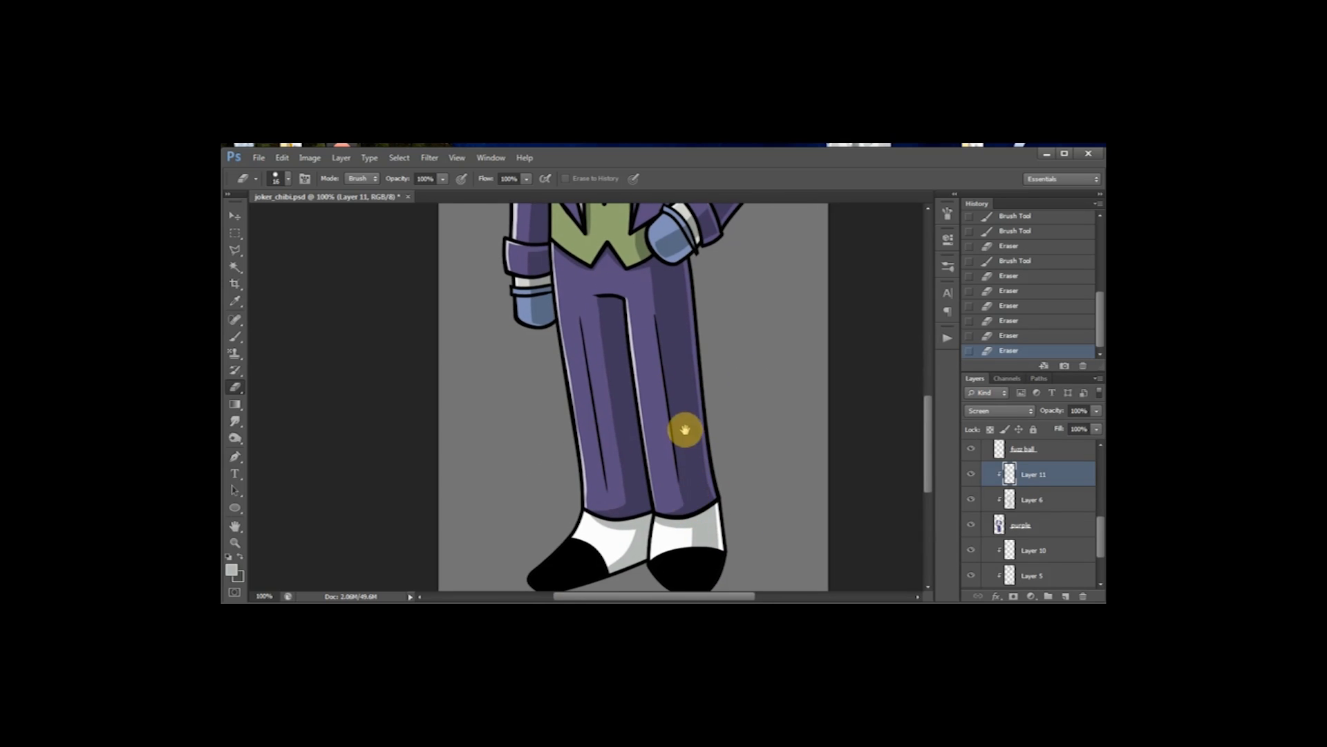
key("b")
left_click_drag(681, 335, 677, 474)
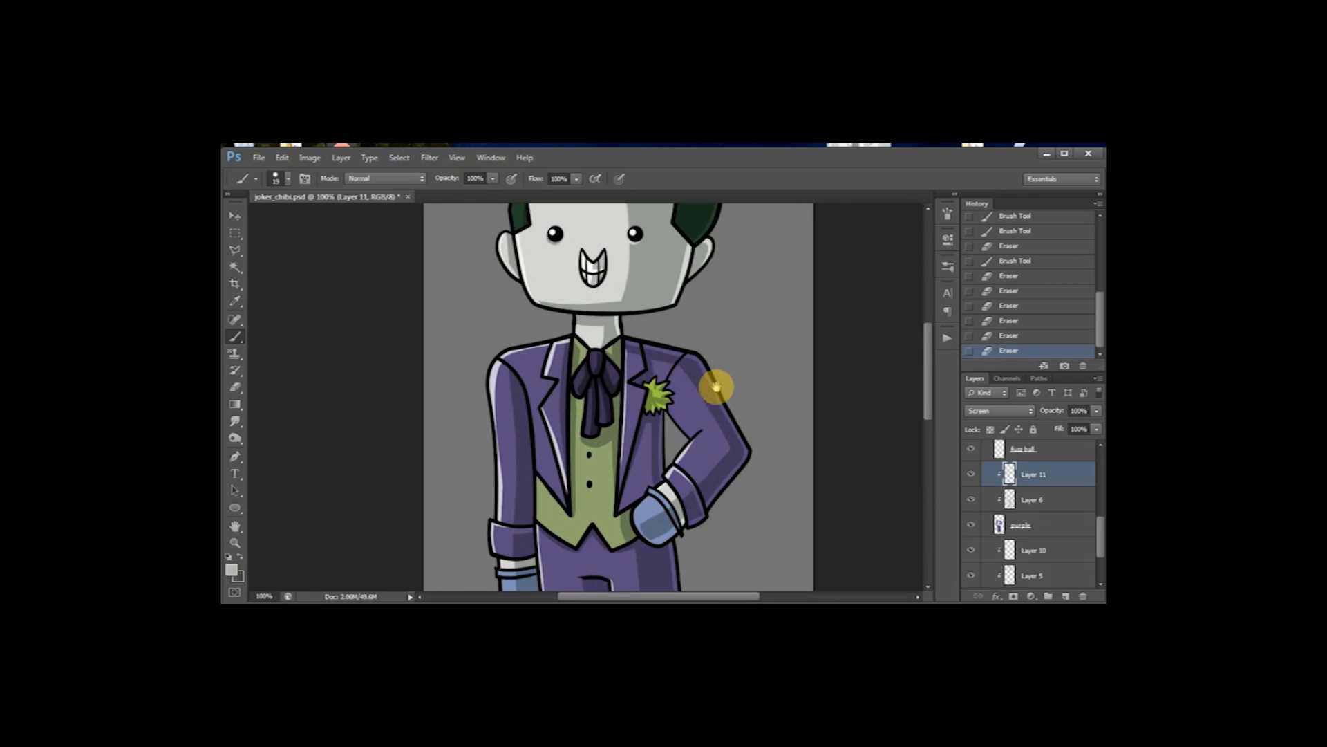
scroll(1097, 512, "up", 3)
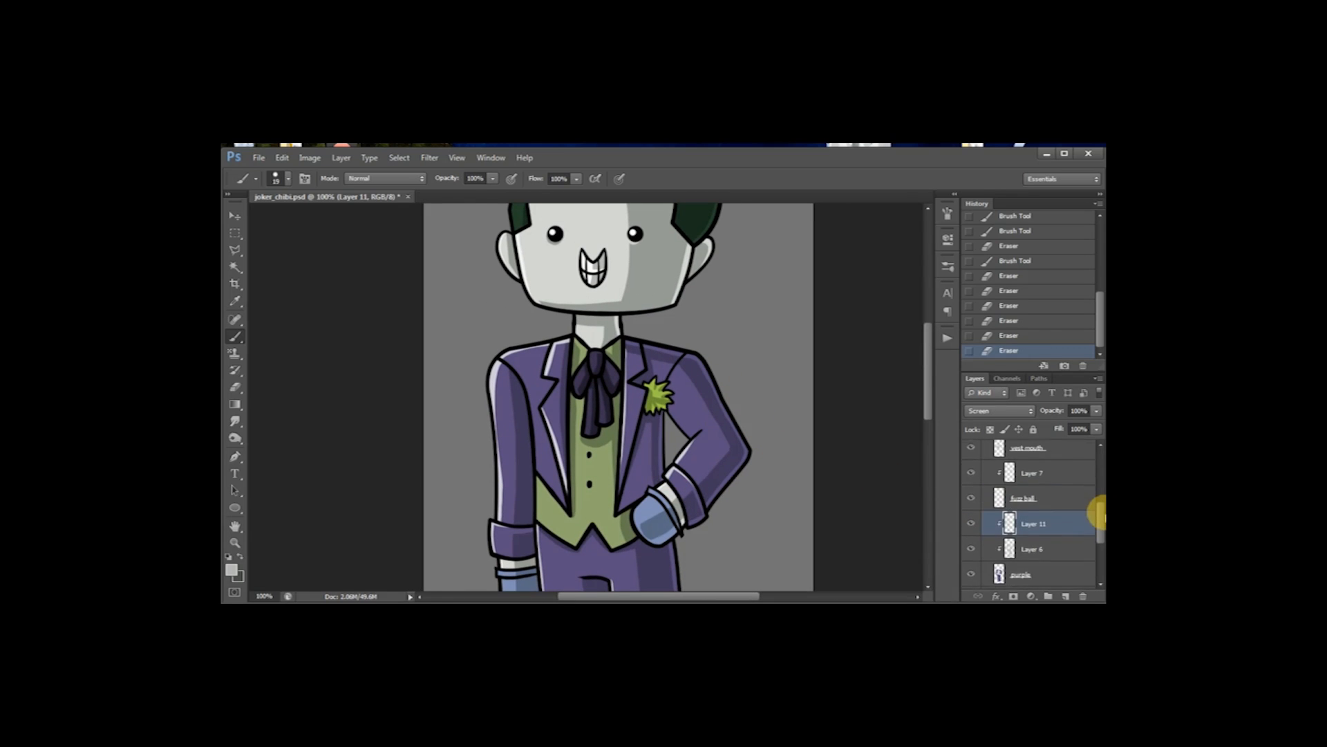
left_click(1071, 506)
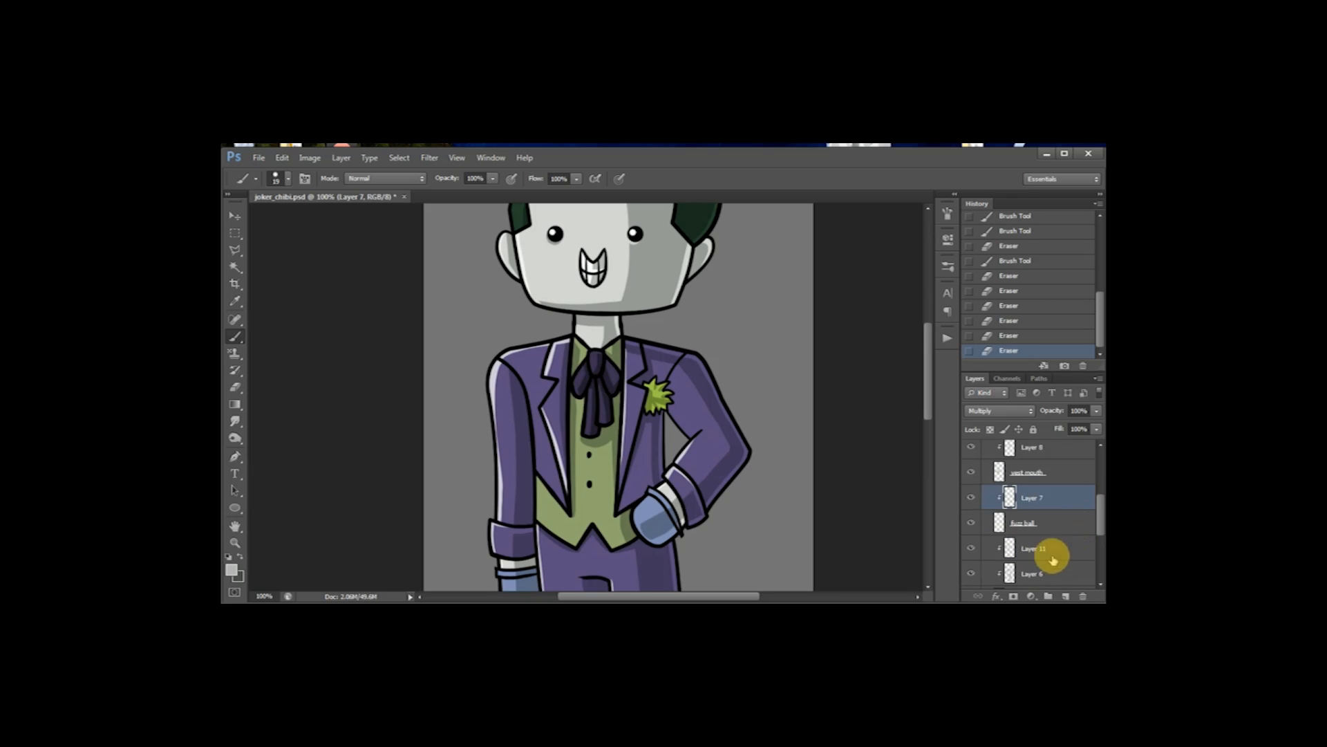
left_click(1065, 596)
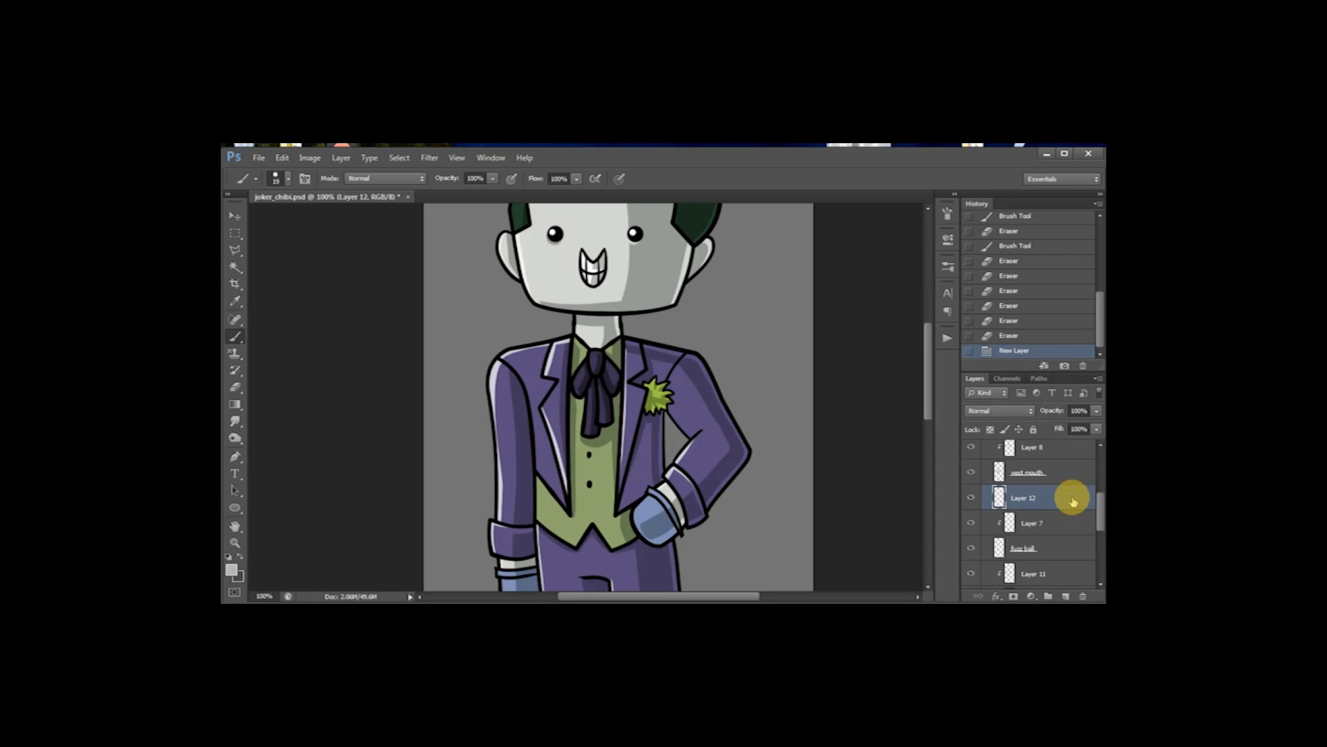
right_click(1073, 500)
left_click(968, 298)
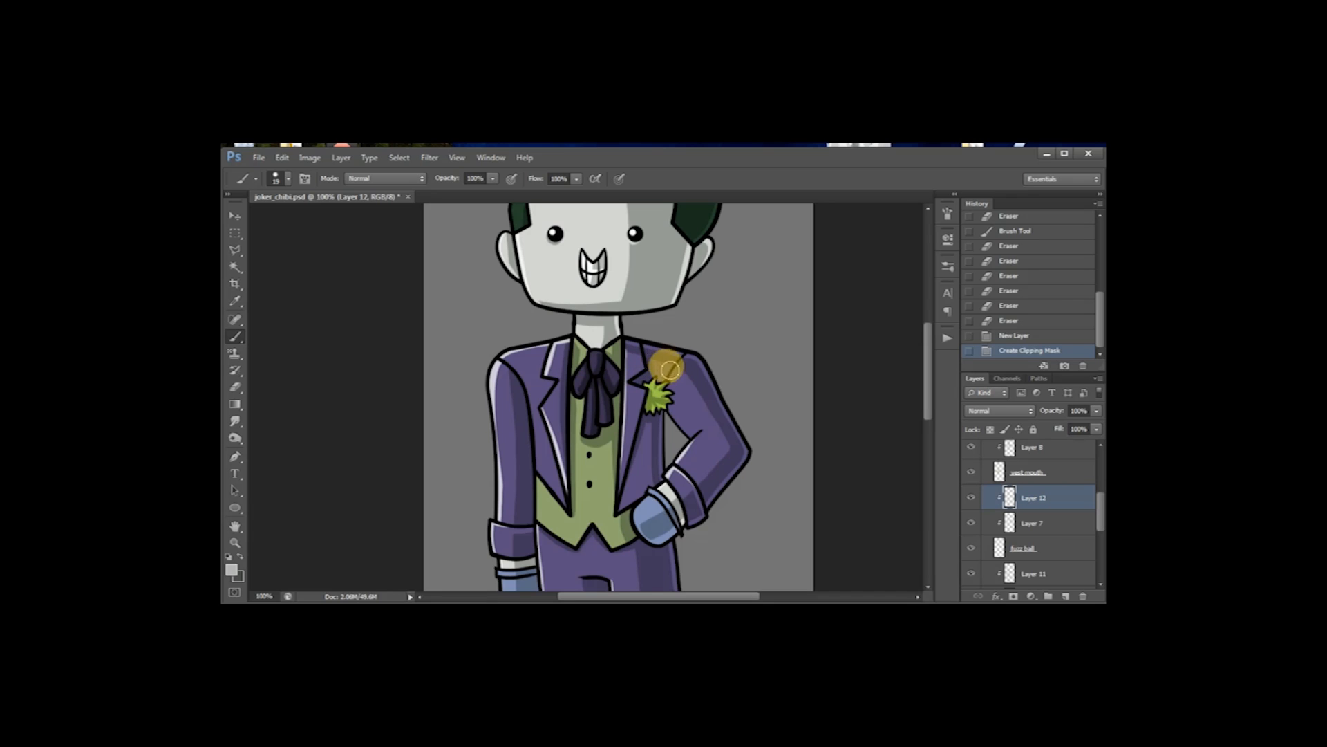
left_click_drag(647, 384, 676, 360)
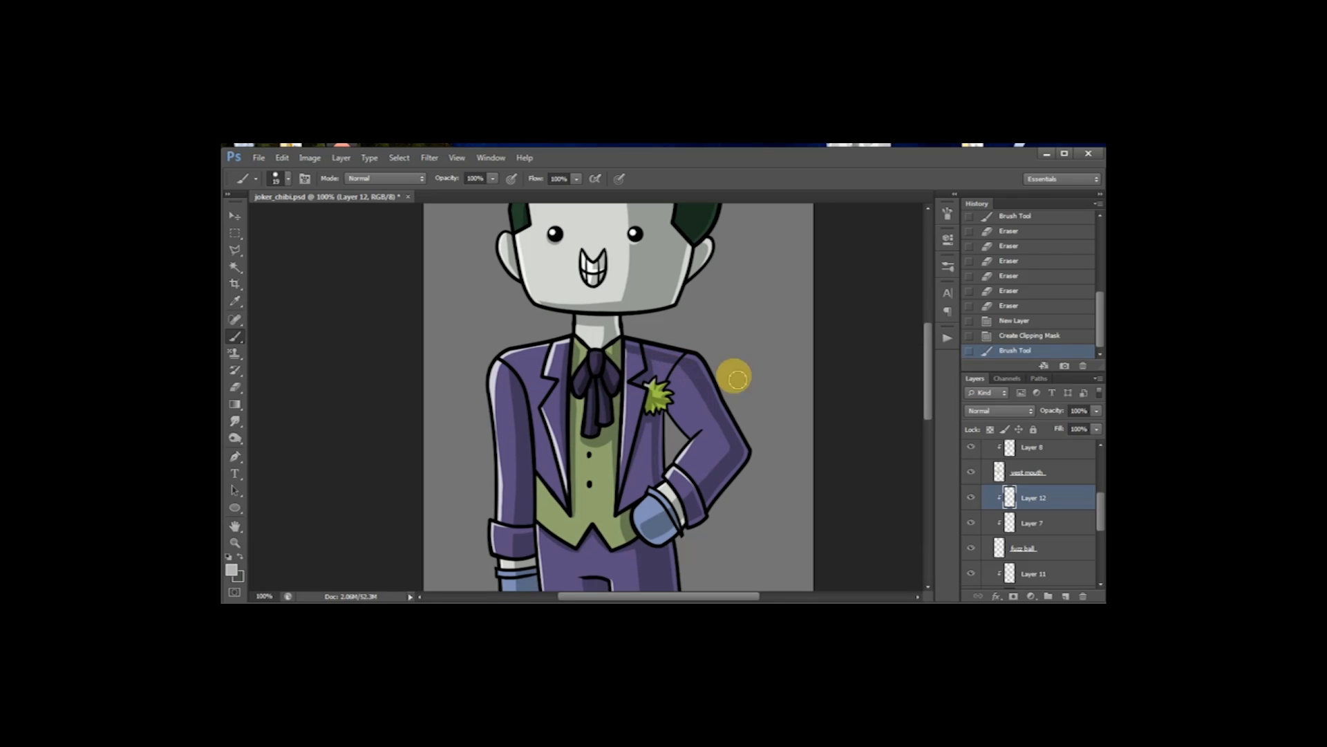
left_click(999, 411)
left_click(989, 237)
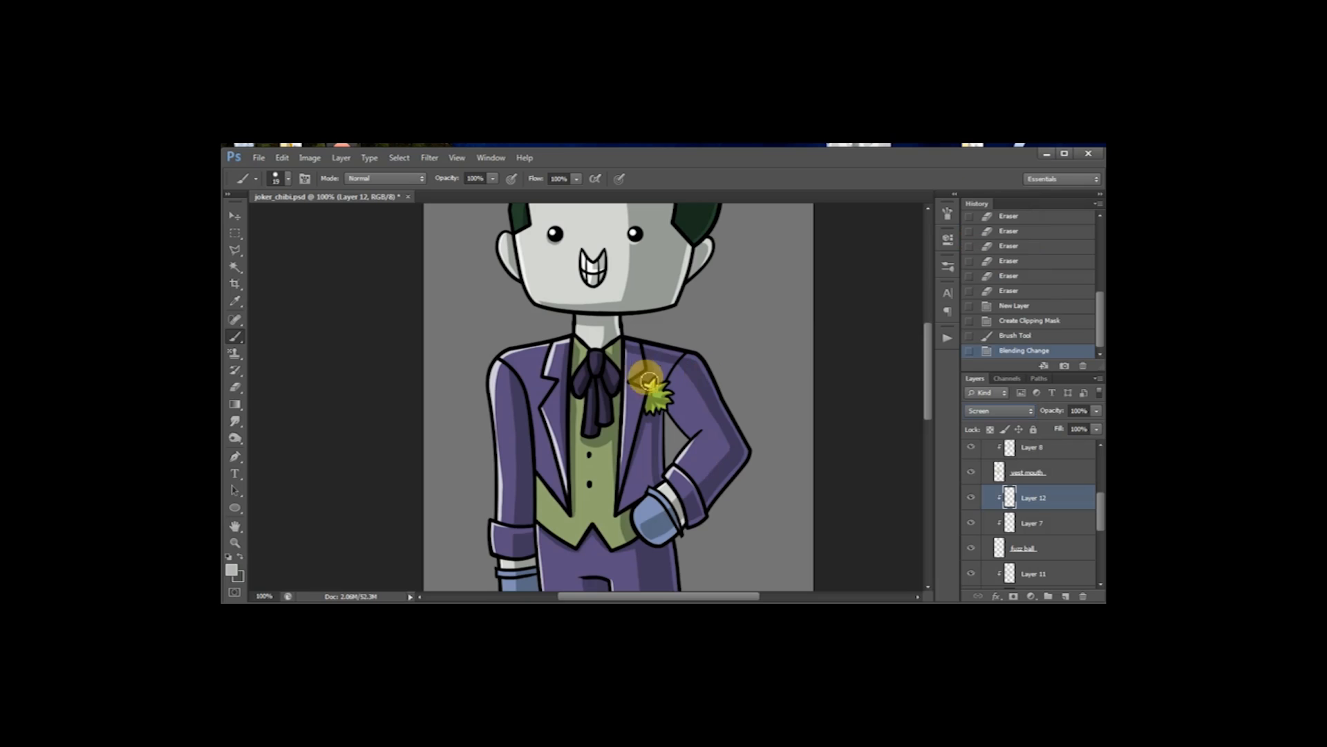
Step: Rework the highlight strokes on the lapel flower's petals on the Screen layer, and tidy them with the Eraser
left_click(690, 401)
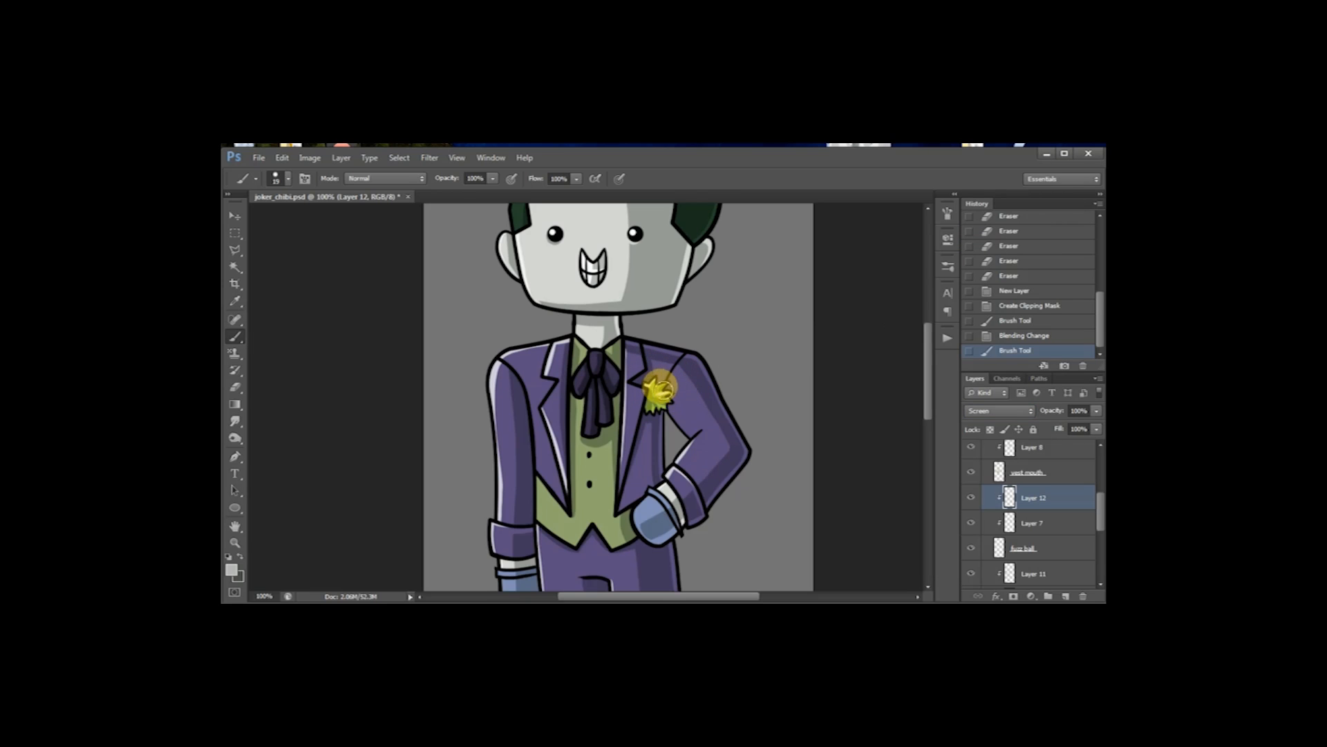
mouse_move(661, 409)
left_mouse_down()
mouse_move(668, 382)
mouse_move(655, 386)
mouse_move(700, 381)
mouse_move(658, 406)
mouse_move(676, 433)
mouse_move(679, 414)
mouse_move(647, 387)
mouse_move(681, 411)
mouse_move(645, 388)
mouse_move(696, 424)
mouse_move(687, 433)
mouse_move(659, 405)
mouse_move(688, 424)
left_mouse_up()
key("ctrl+z")
key("ctrl+z")
key("ctrl+z")
key("e")
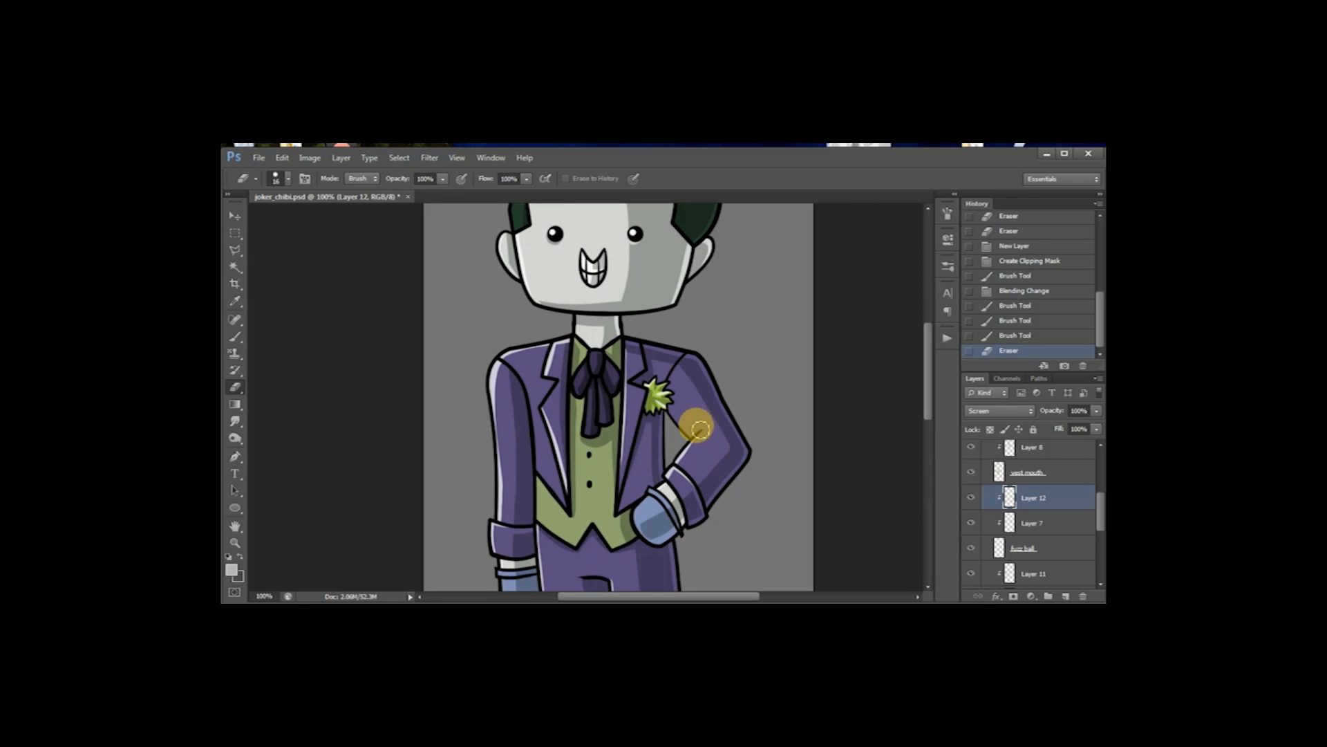
Step: Add a layer above Layer 8 and clip it to the vest and mouth layer
key("b")
scroll(1085, 508, "up", 2)
left_click(1067, 502)
left_click(1066, 596)
right_click(1066, 504)
left_click(976, 297)
Step: Brush highlights along the edges of the green vest on Layer 13 and set the layer's blending mode to Screen
left_click_drag(716, 410, 774, 415)
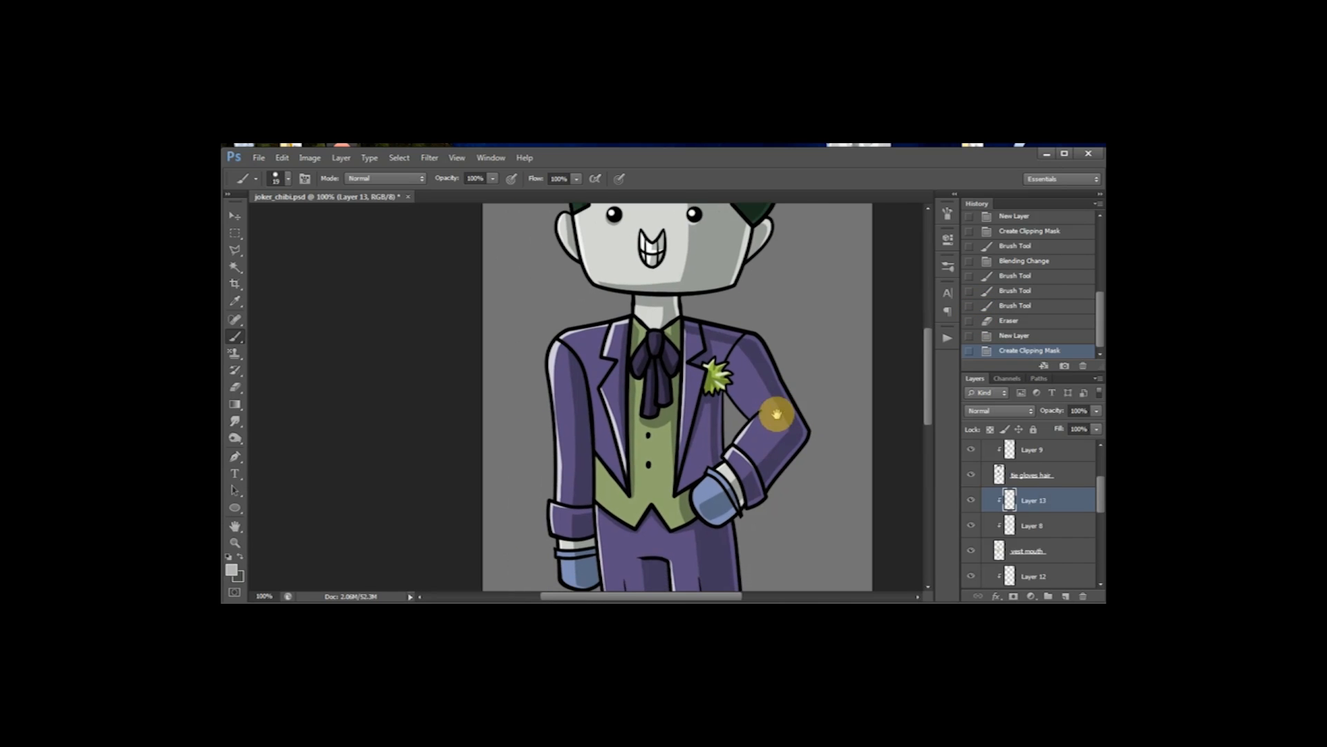
mouse_move(605, 441)
left_mouse_down()
mouse_move(602, 484)
mouse_move(591, 470)
left_mouse_up()
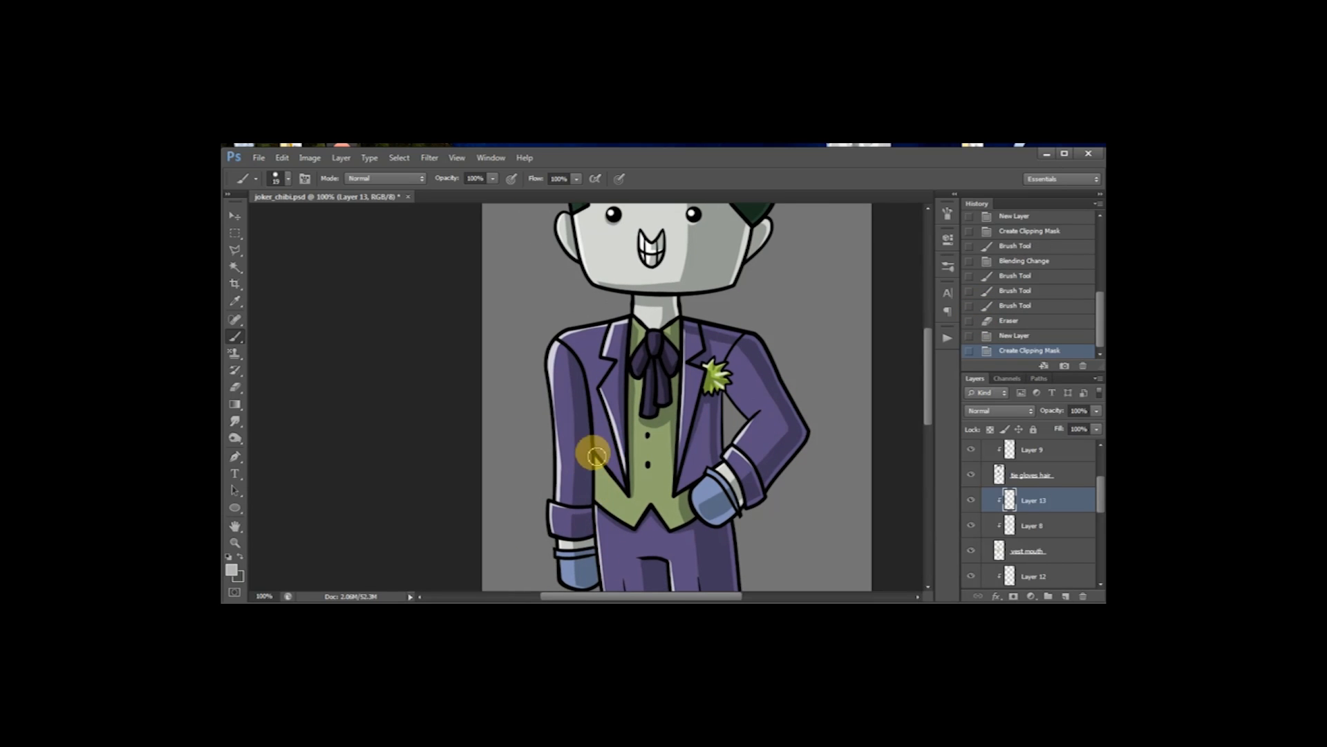
left_click(979, 410)
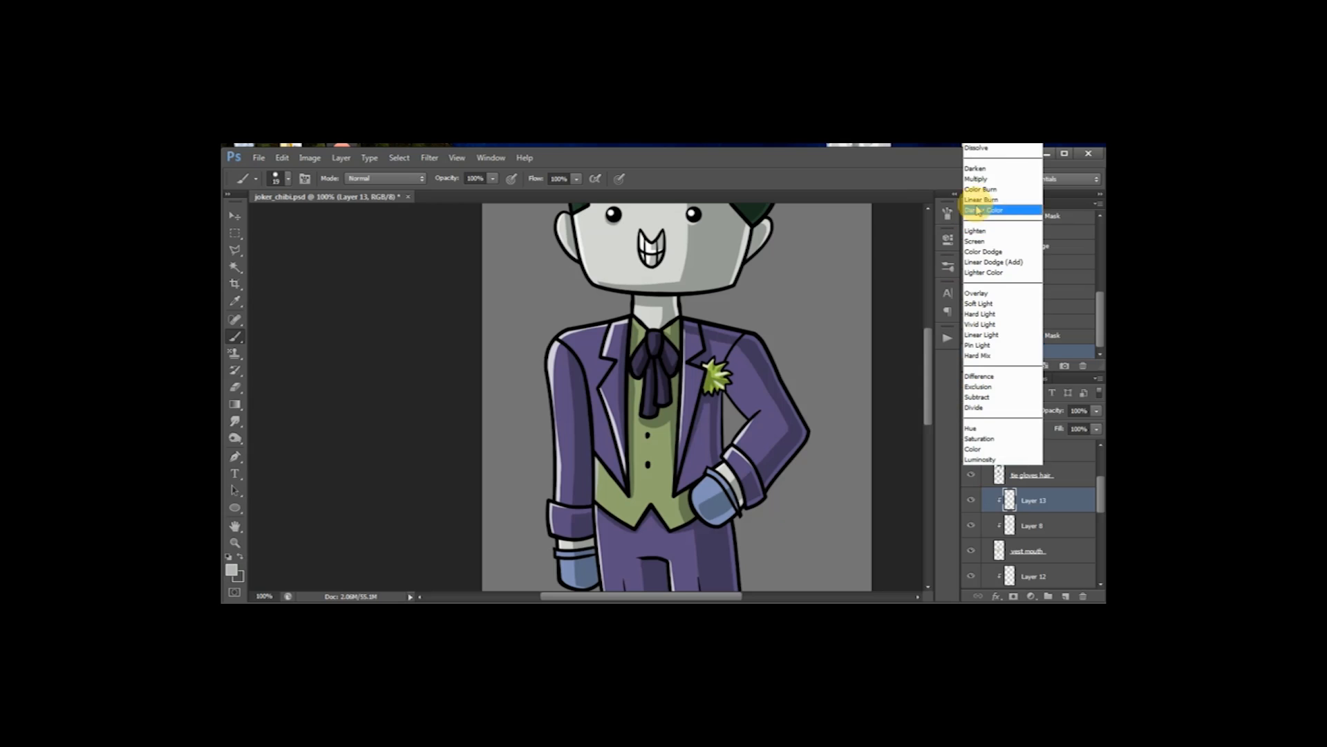
left_click(978, 242)
mouse_move(648, 400)
left_mouse_down()
mouse_move(652, 437)
mouse_move(654, 406)
left_mouse_up()
left_click_drag(604, 464, 603, 500)
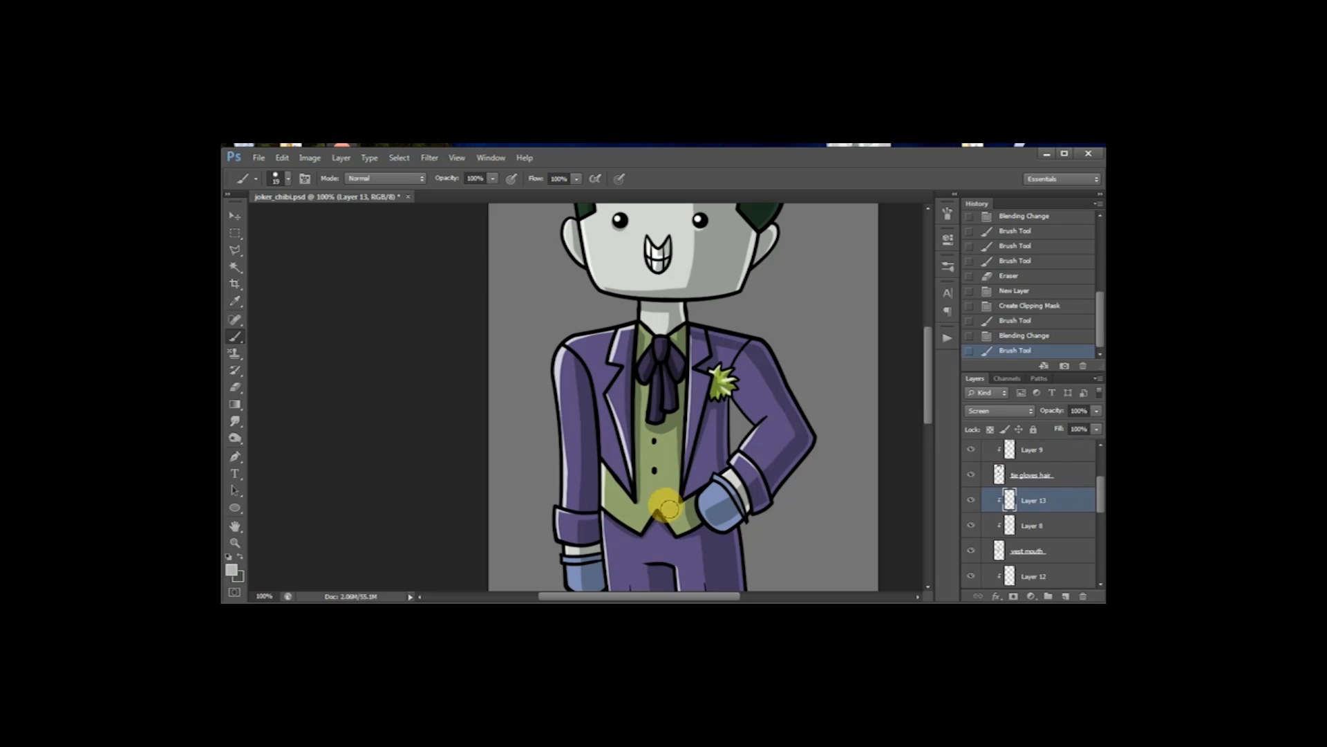
mouse_move(668, 499)
left_mouse_down()
mouse_move(663, 427)
mouse_move(686, 482)
mouse_move(676, 346)
mouse_move(709, 564)
left_mouse_up()
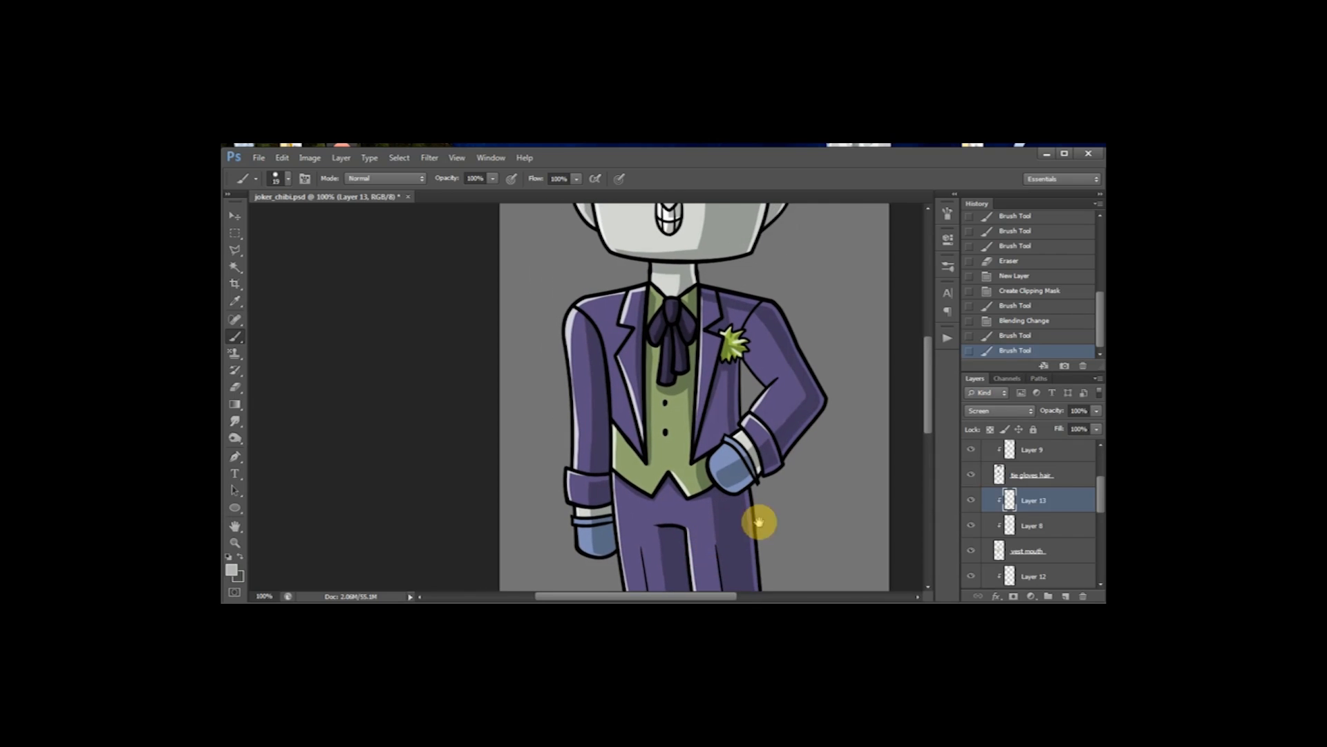
Step: On Layer 10, paint a highlight along the upper edge of the black toe cap on the sideways-pointing shoe
left_click_drag(1098, 486, 1100, 544)
left_click(1058, 495)
mouse_move(690, 504)
left_mouse_down()
mouse_move(713, 449)
mouse_move(706, 395)
left_mouse_up()
left_click_drag(662, 436, 618, 477)
key("ctrl+z")
left_click_drag(665, 432, 598, 494)
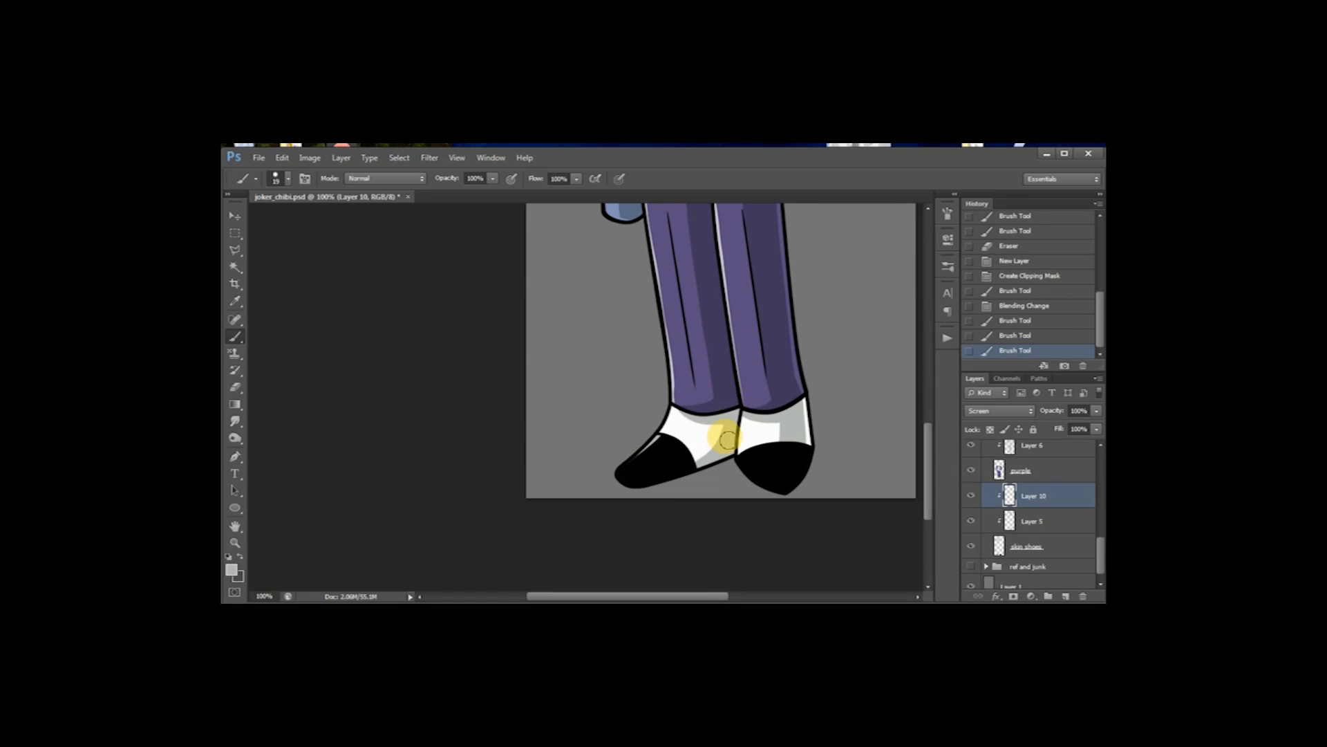
Step: Paint a highlight along the top of the other shoe's black toe cap and erase the spill onto the white part
mouse_move(738, 461)
left_mouse_down()
mouse_move(798, 495)
mouse_move(776, 460)
mouse_move(738, 456)
mouse_move(824, 418)
left_mouse_up()
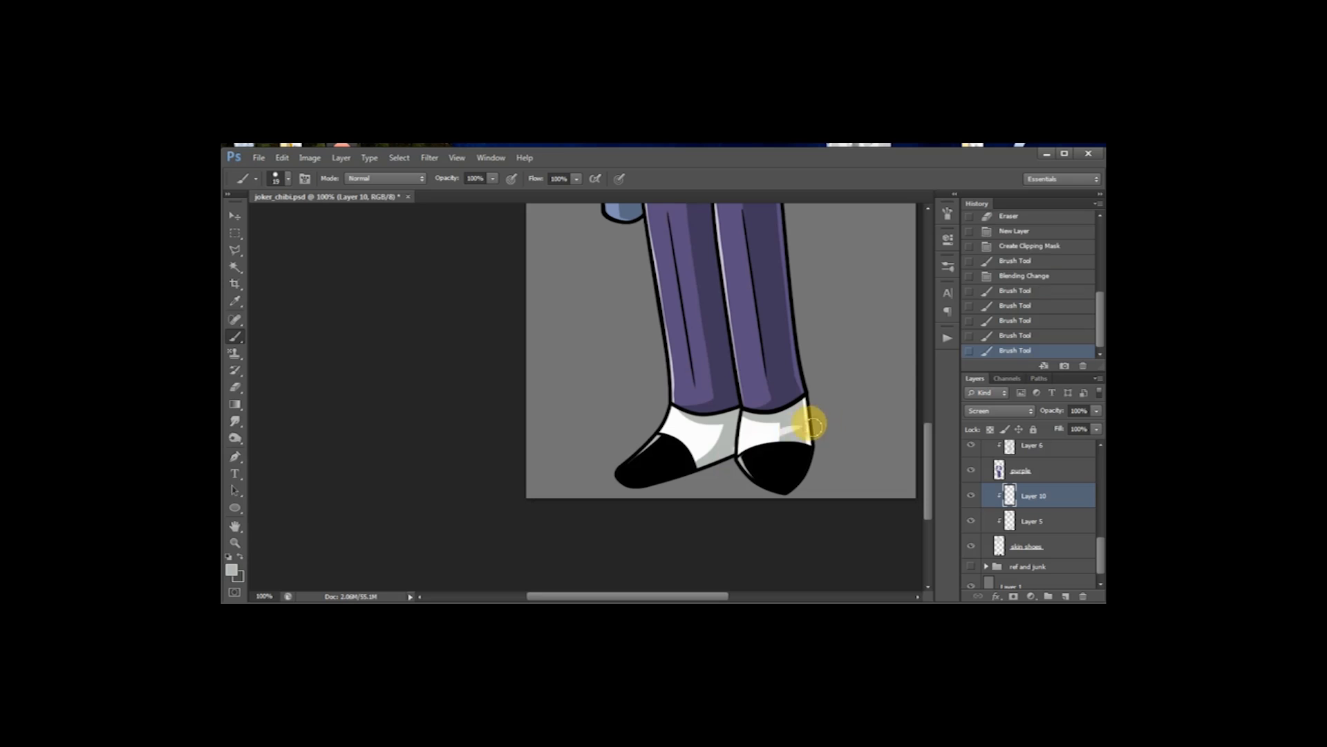
key("ctrl+z")
left_click_drag(737, 459, 810, 436)
key("ctrl+z")
left_click_drag(738, 461, 828, 446)
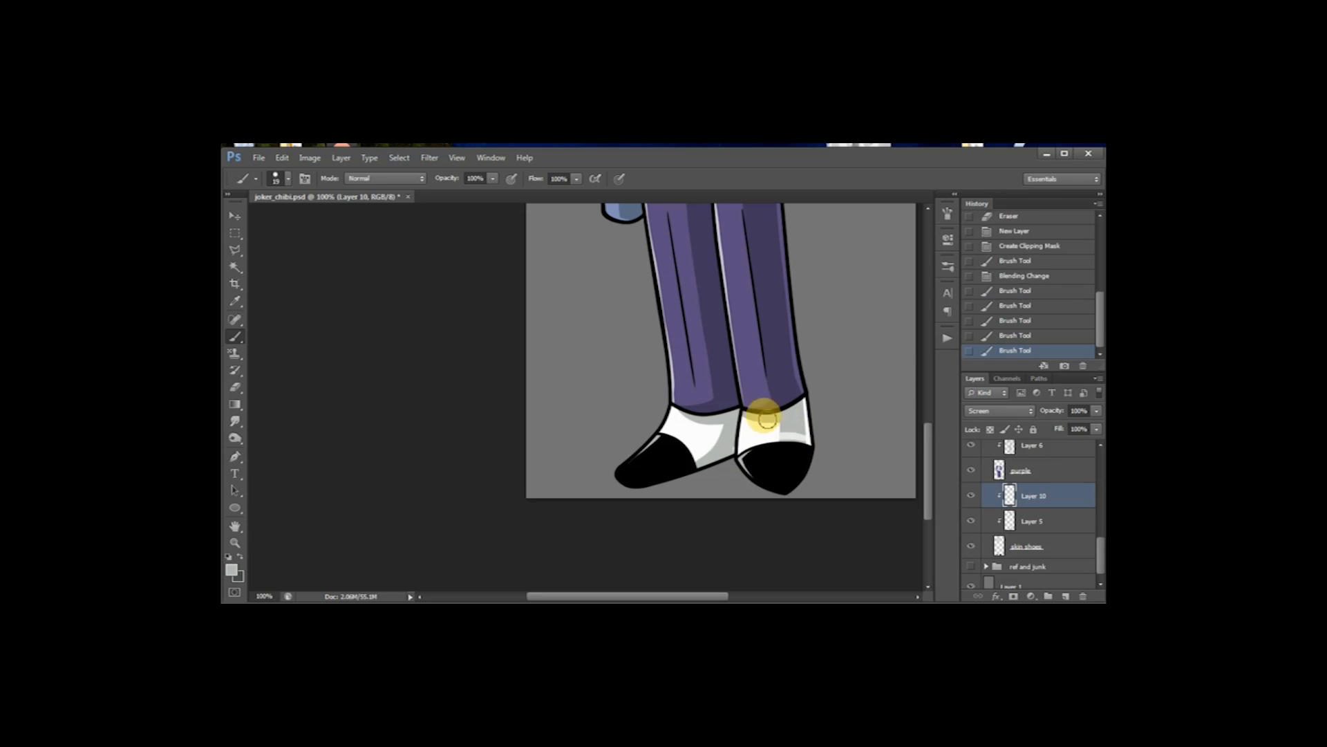
key("e")
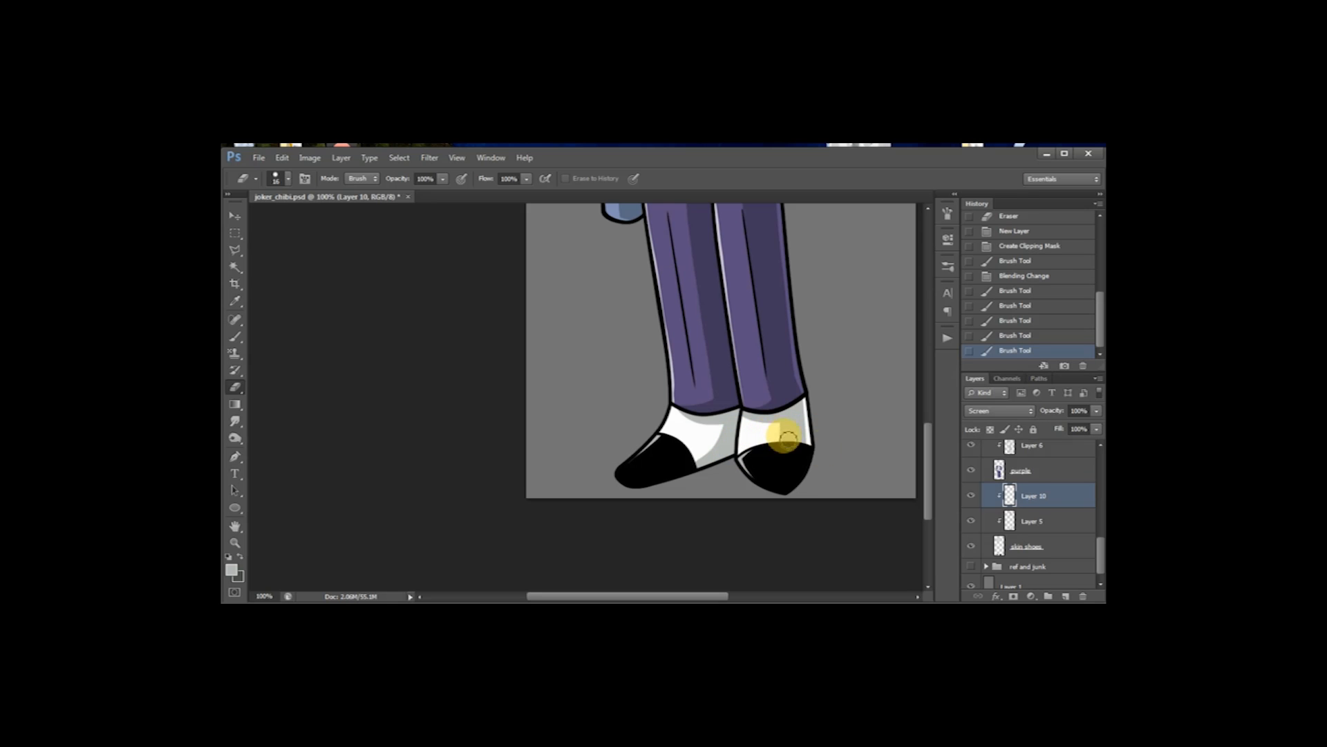
left_click_drag(768, 439, 839, 441)
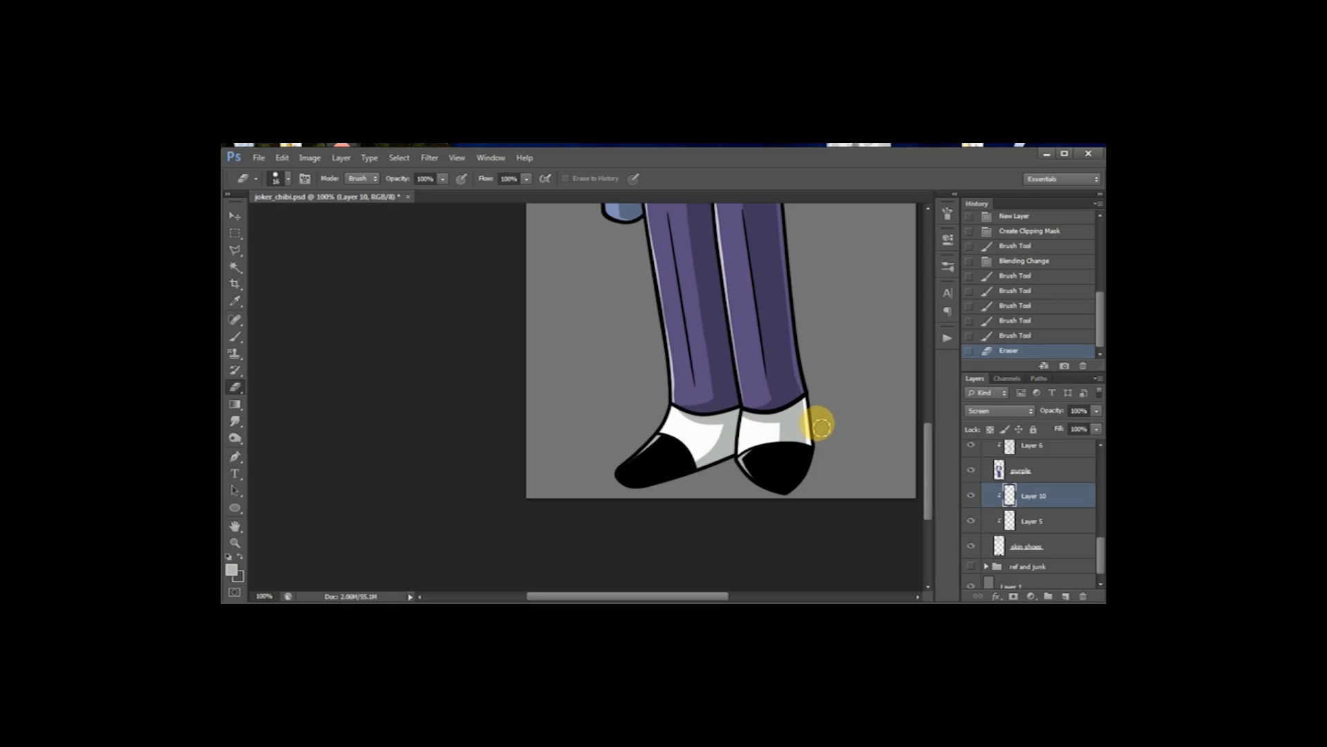
Step: Touch up the highlight on the sideways-pointing shoe's toe cap and erase the excess beside it
key("b")
mouse_move(674, 439)
left_mouse_down()
mouse_move(706, 463)
mouse_move(682, 441)
left_mouse_up()
key("e")
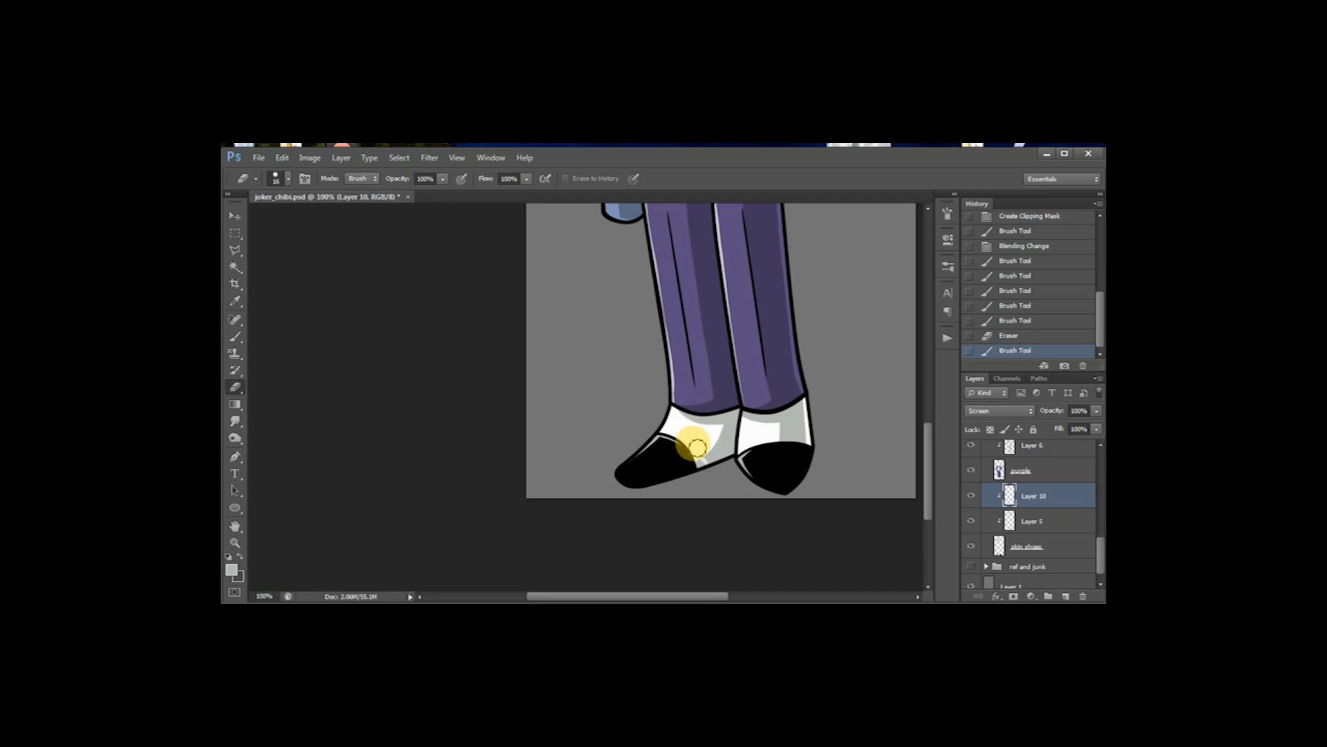
left_click(704, 447)
Step: Lower the opacity of Layer 11, the highlight layer clipped to the purple suit
mouse_move(747, 272)
left_mouse_down()
mouse_move(740, 371)
mouse_move(747, 384)
mouse_move(741, 314)
mouse_move(757, 442)
left_mouse_up()
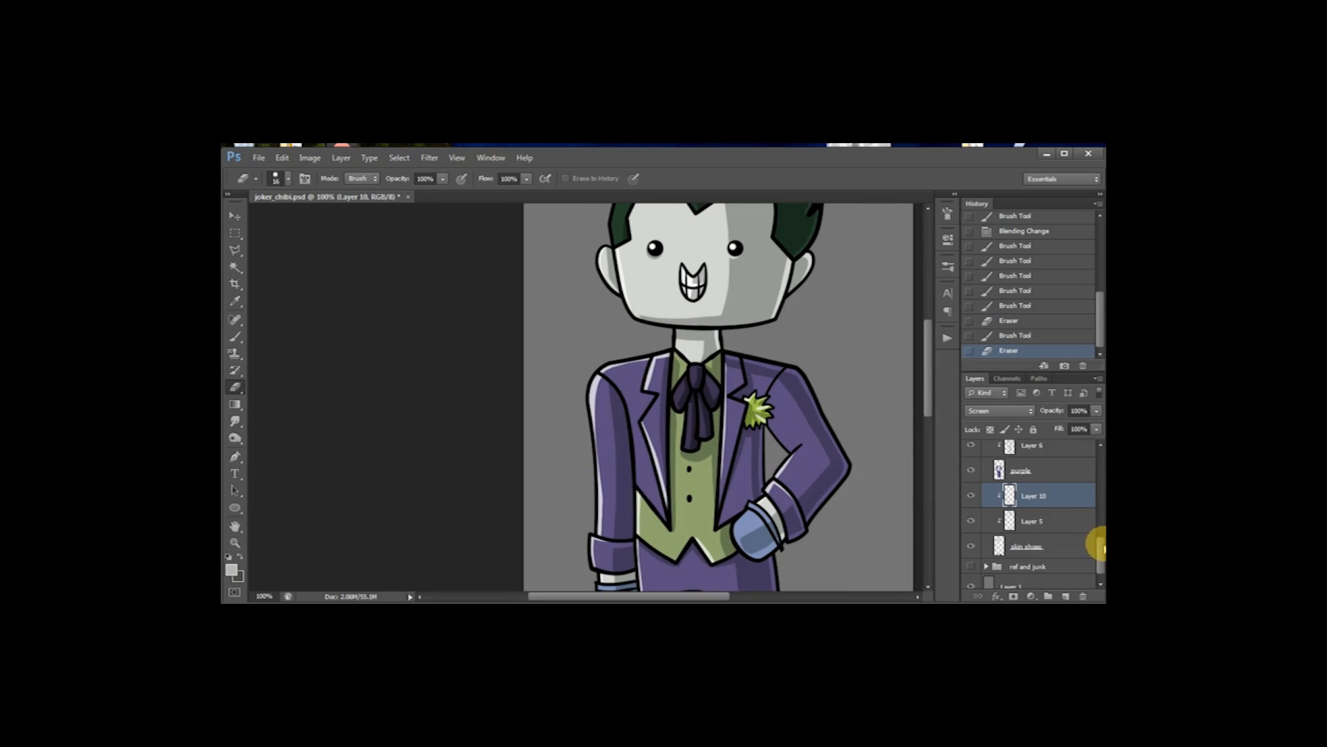
left_click_drag(1102, 551, 1101, 520)
left_click(1064, 517)
left_click(1095, 411)
left_click_drag(1067, 429, 1070, 429)
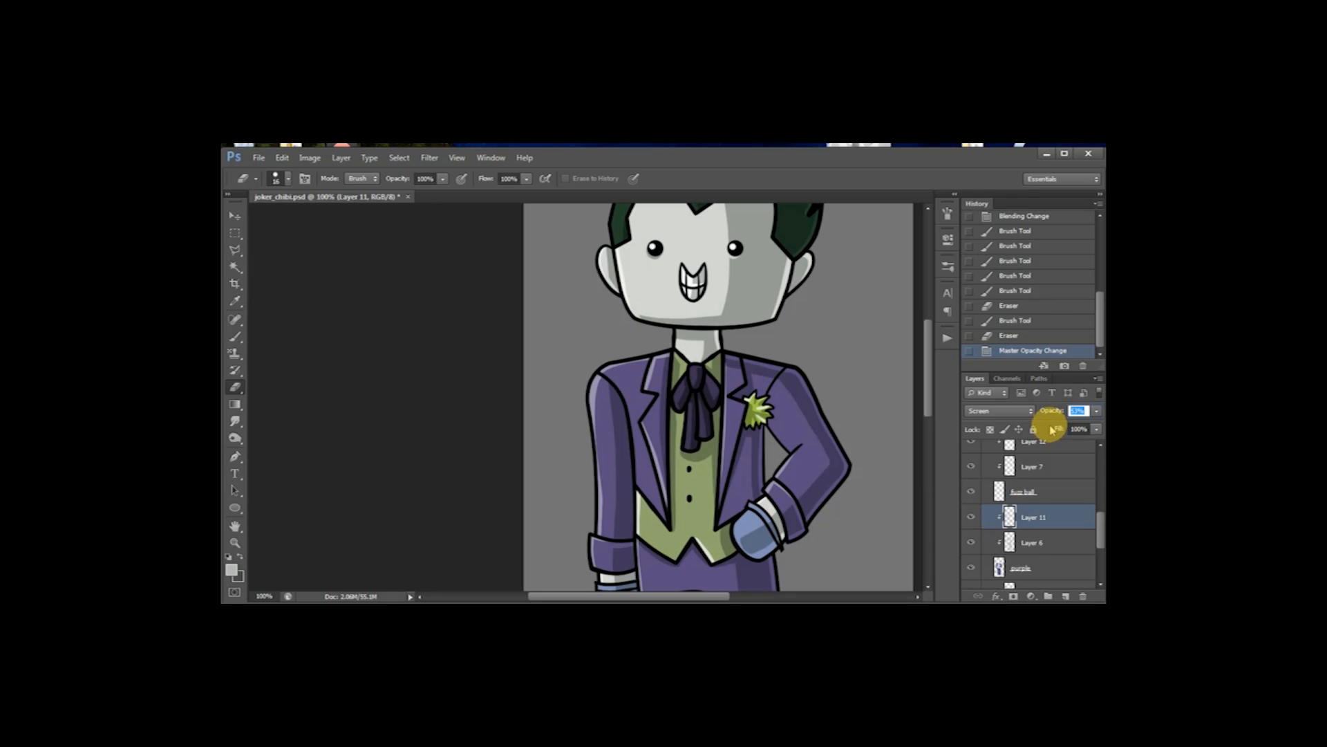
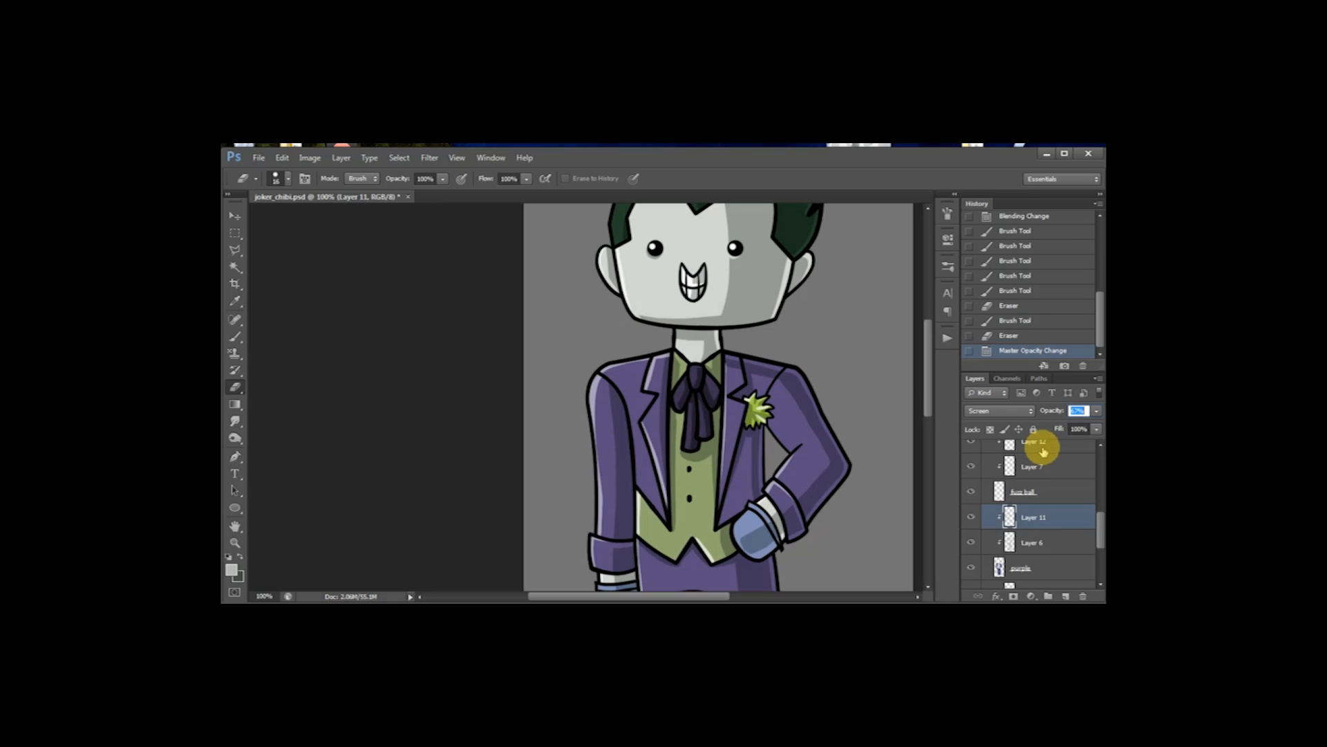
Step: Add a layer above Layer 9 copy, clip it to the tie, gloves and hair layer, and set its blending mode to Screen
left_click_drag(1102, 517, 1099, 473)
left_click(1067, 490)
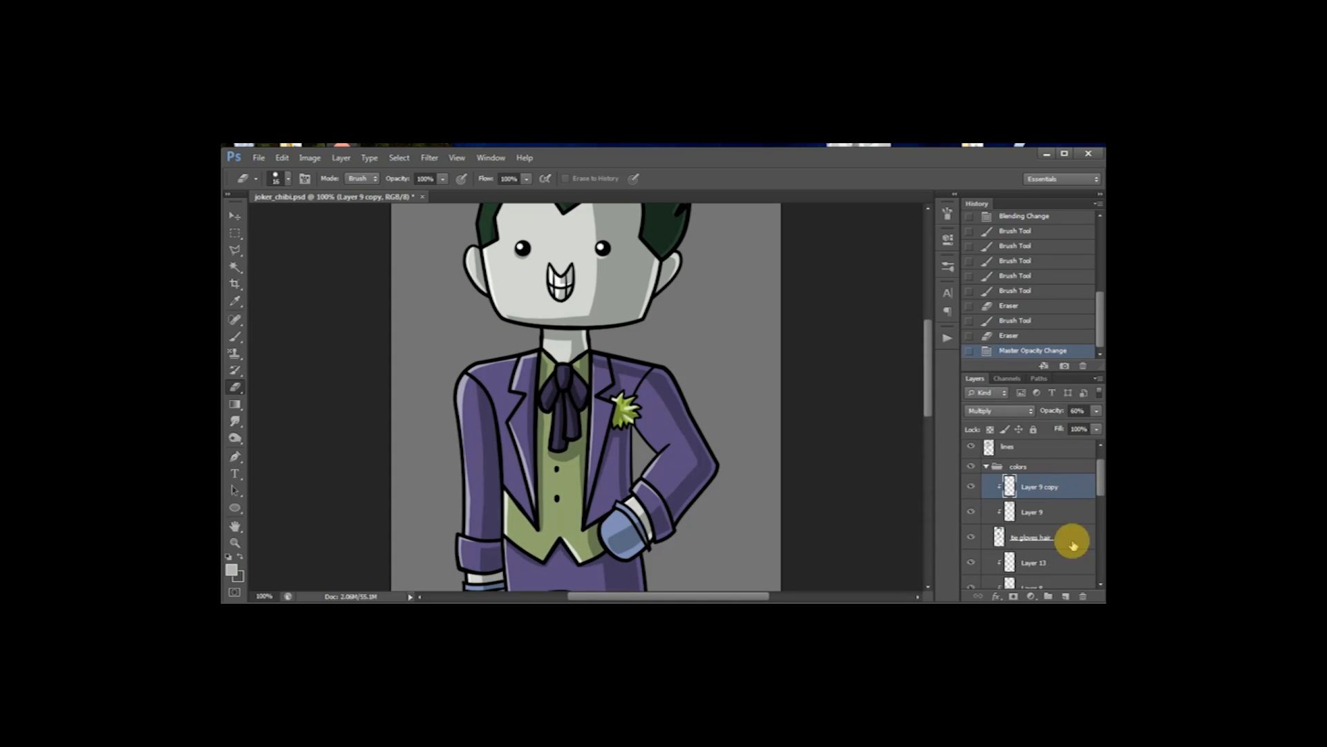
left_click(1065, 596)
right_click(1044, 484)
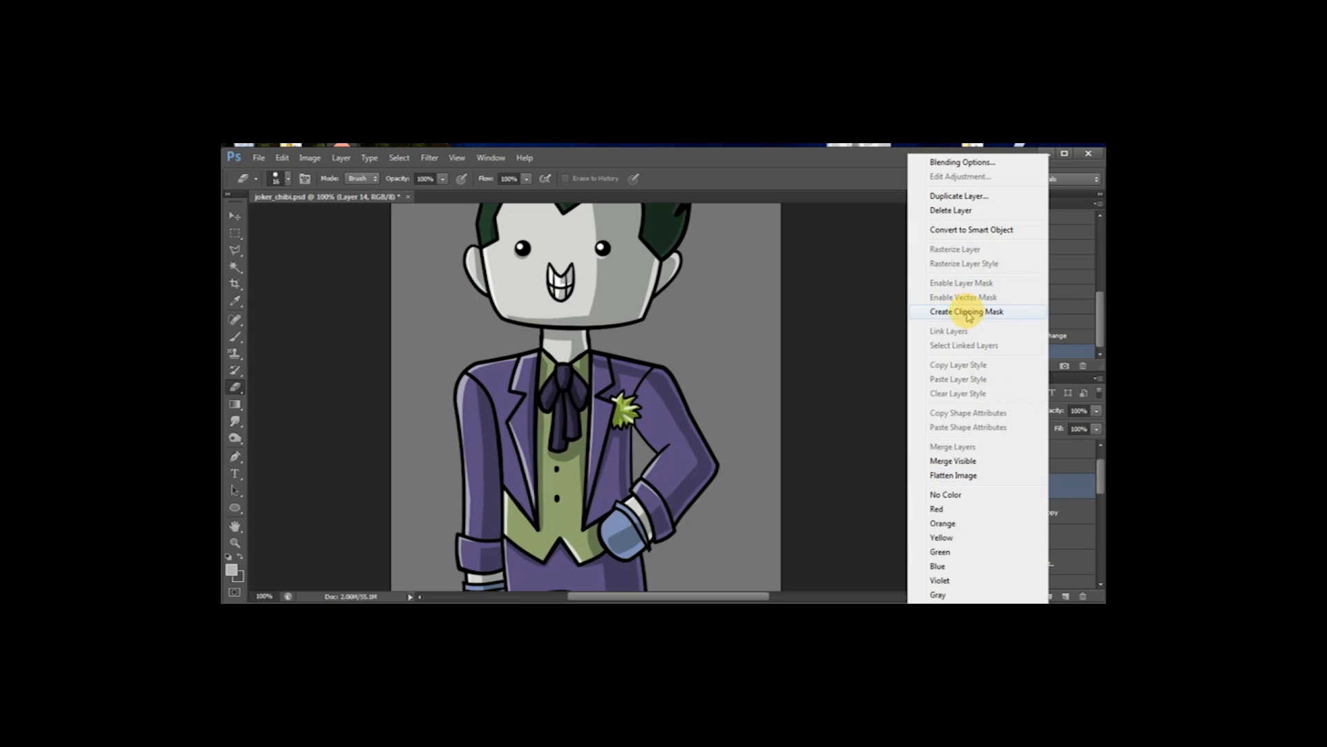
left_click(1041, 309)
left_click(1000, 410)
left_click(994, 273)
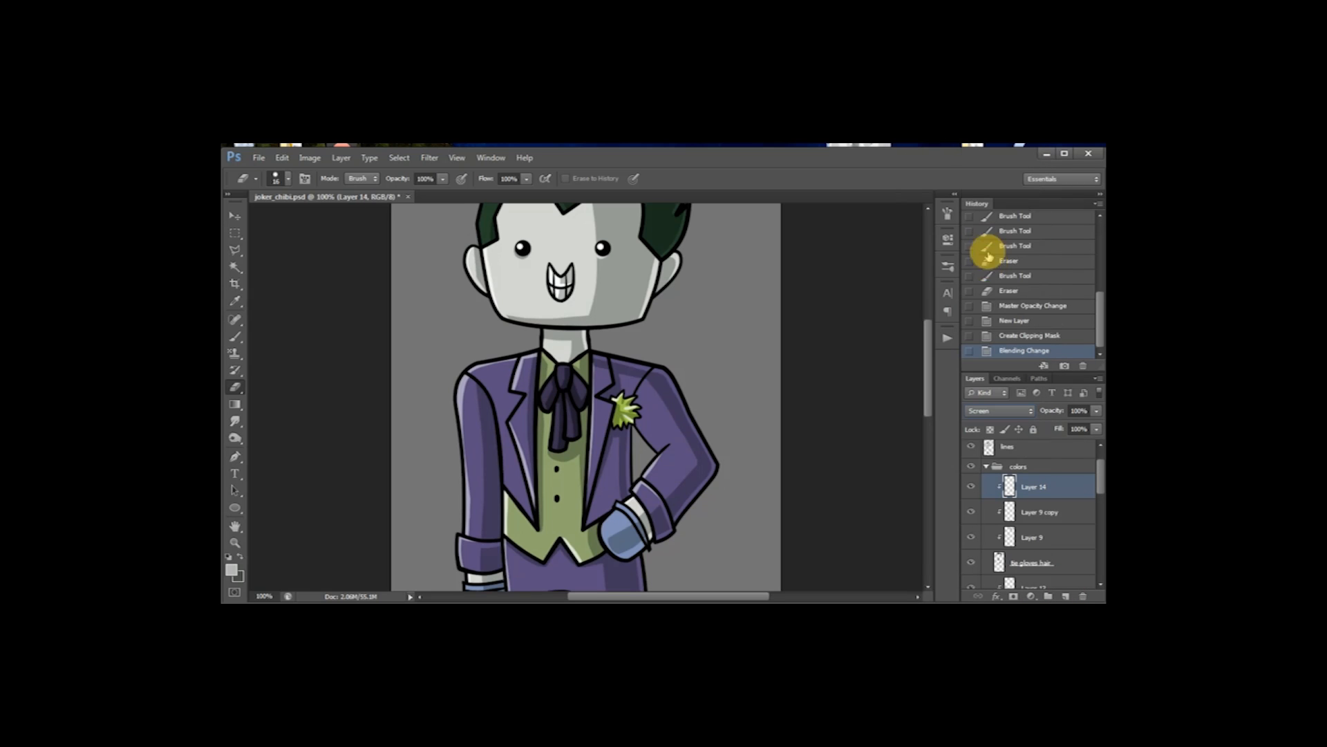
Step: Brush a highlight down the outer edge of the hanging hand's glove and its cuff on Layer 14
left_click(235, 525)
mouse_move(584, 422)
left_mouse_down()
mouse_move(591, 553)
mouse_move(588, 534)
mouse_move(633, 467)
mouse_move(637, 379)
mouse_move(675, 376)
mouse_move(711, 305)
left_mouse_up()
key("b")
mouse_move(556, 489)
left_mouse_down()
mouse_move(583, 548)
mouse_move(557, 484)
mouse_move(563, 542)
mouse_move(578, 523)
left_mouse_up()
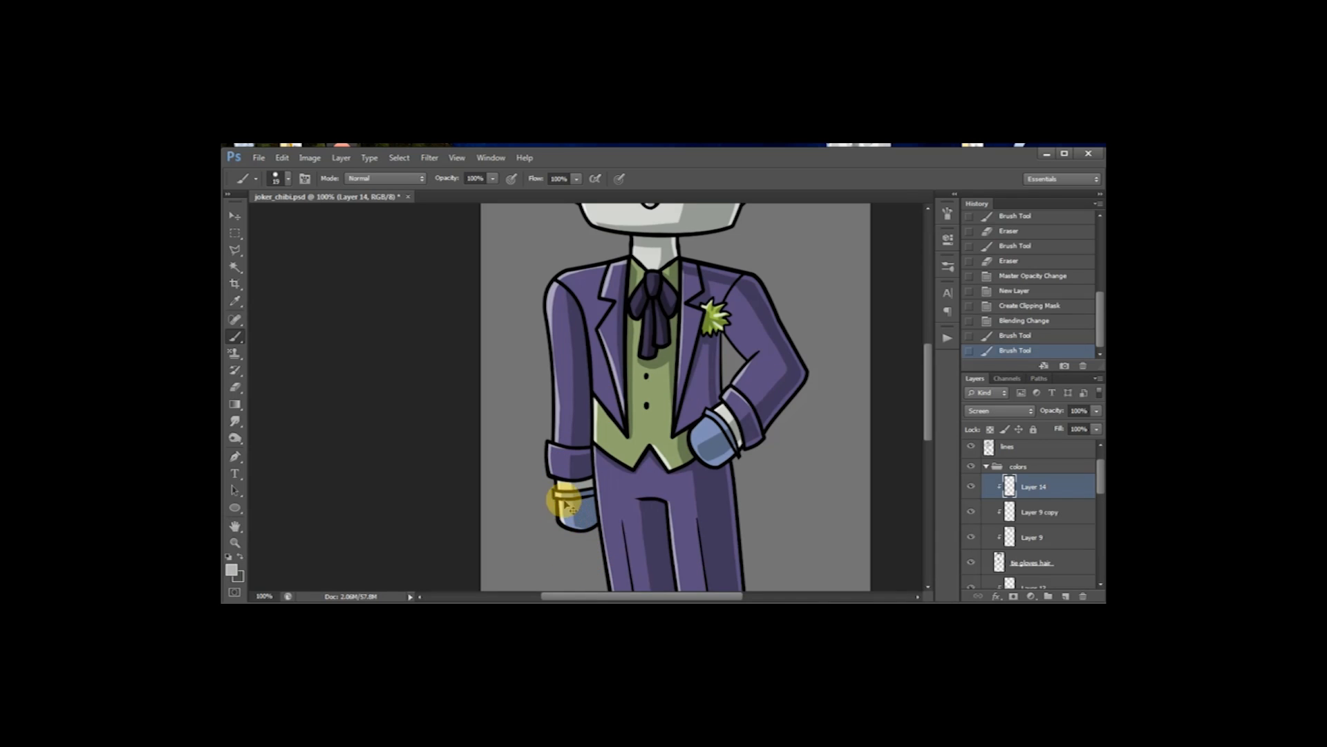
Step: Brush highlights on the glove and cuff of the hand on the hip, and erase the excess at the cuff
mouse_move(717, 403)
left_mouse_down()
mouse_move(731, 356)
mouse_move(712, 408)
mouse_move(727, 419)
left_mouse_up()
mouse_move(757, 462)
left_mouse_down()
mouse_move(723, 412)
mouse_move(745, 454)
left_mouse_up()
key("ctrl+z")
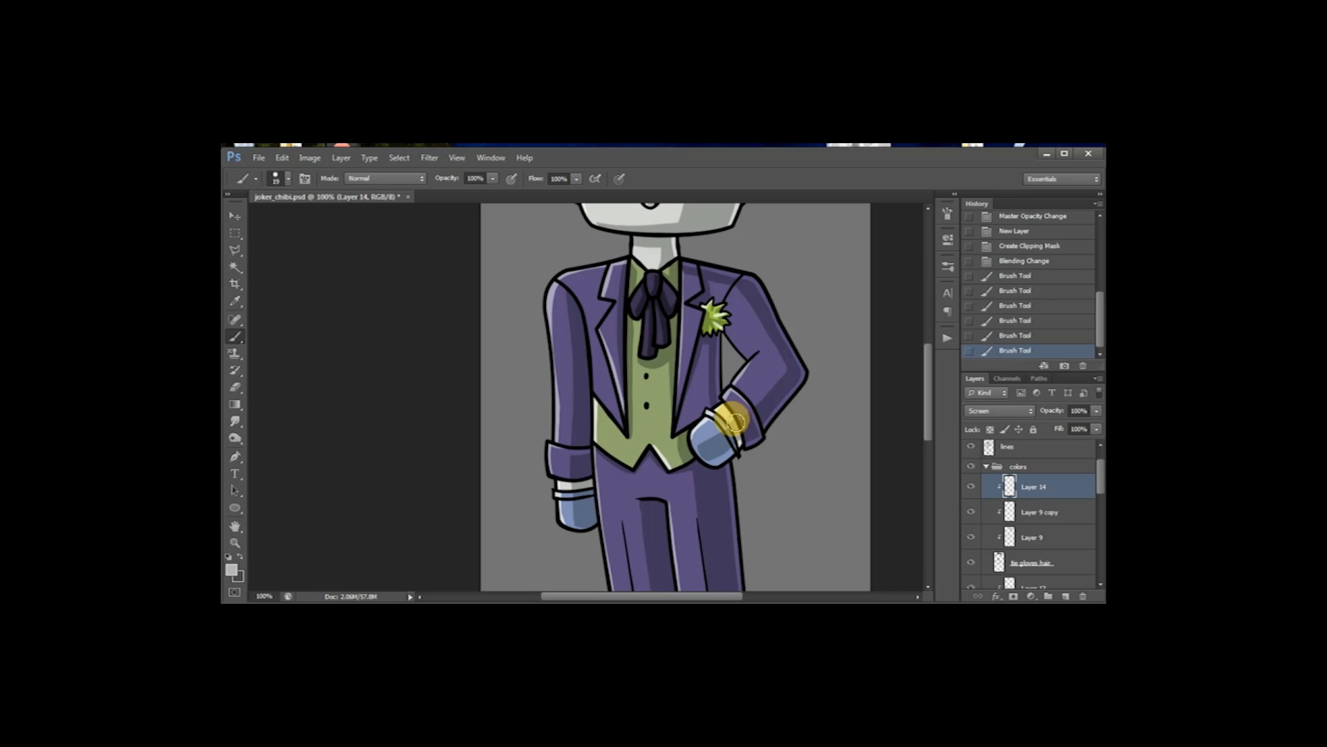
key("e")
left_click_drag(740, 453, 739, 436)
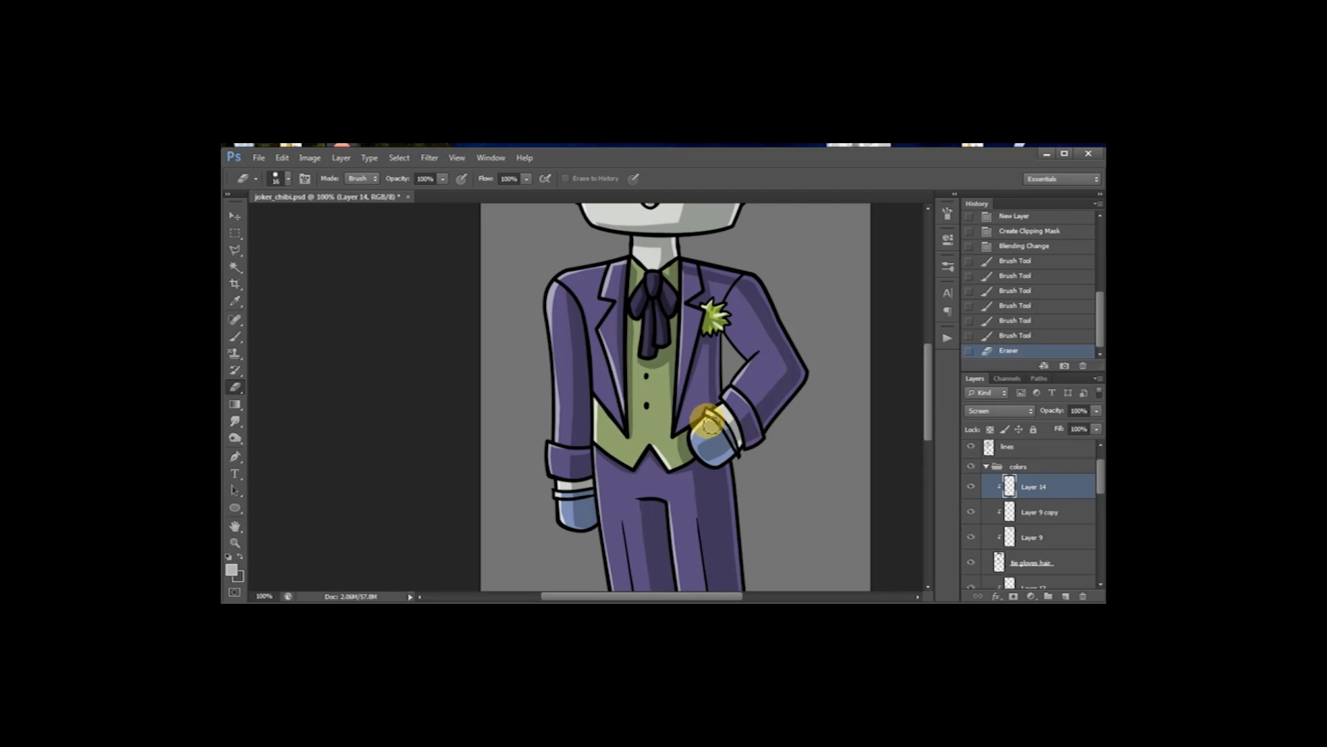
key("b")
Step: Paint highlights on the bow loop, knot and hanging tails of the dark tie
mouse_move(708, 337)
left_mouse_down()
mouse_move(723, 463)
mouse_move(674, 406)
mouse_move(700, 447)
left_mouse_up()
key("e")
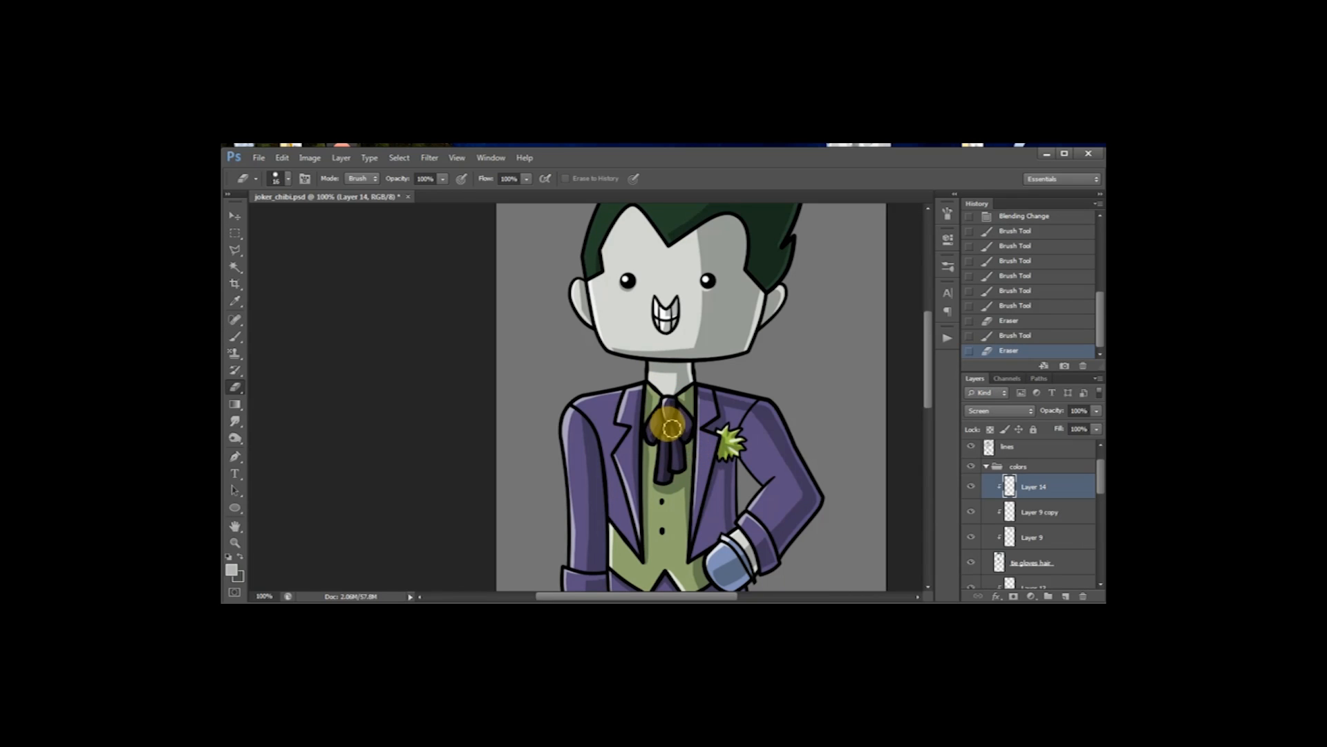
key("b")
mouse_move(647, 414)
left_mouse_down()
mouse_move(643, 453)
mouse_move(655, 460)
left_mouse_up()
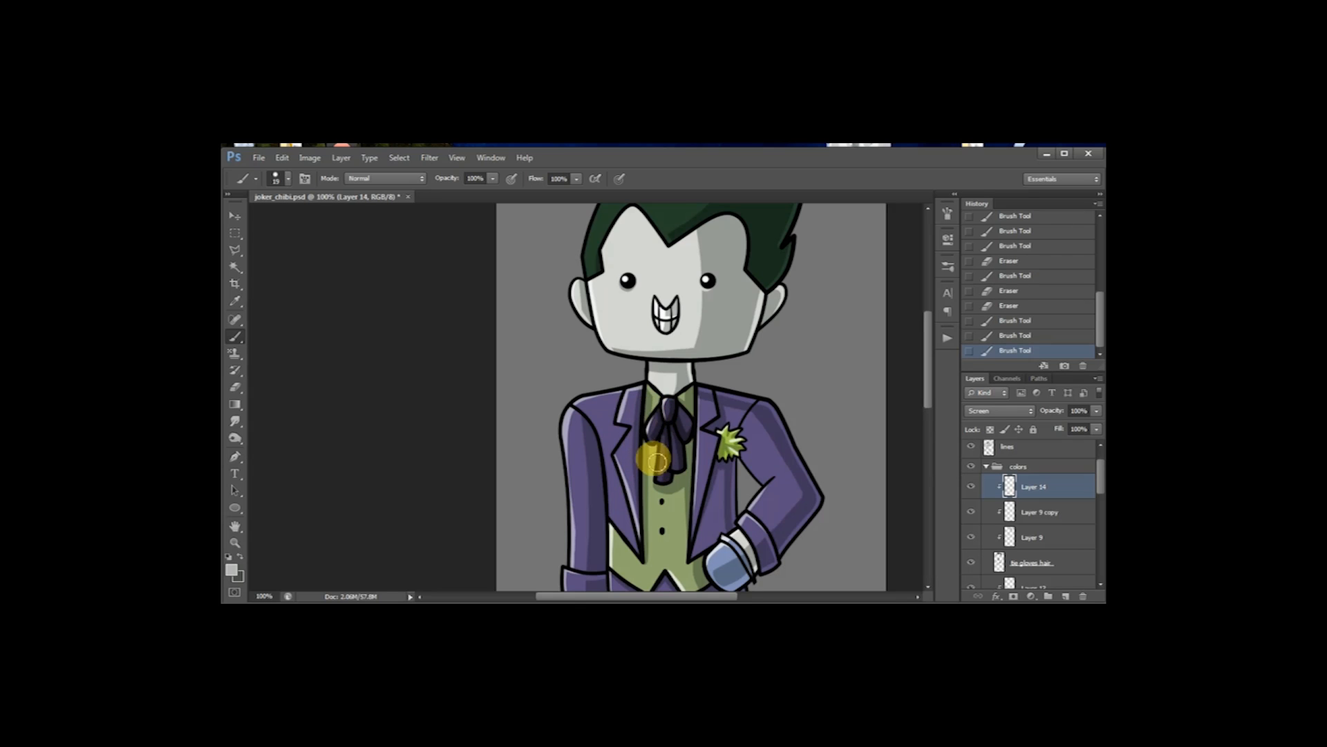
left_click(672, 512)
left_click_drag(671, 501, 678, 484)
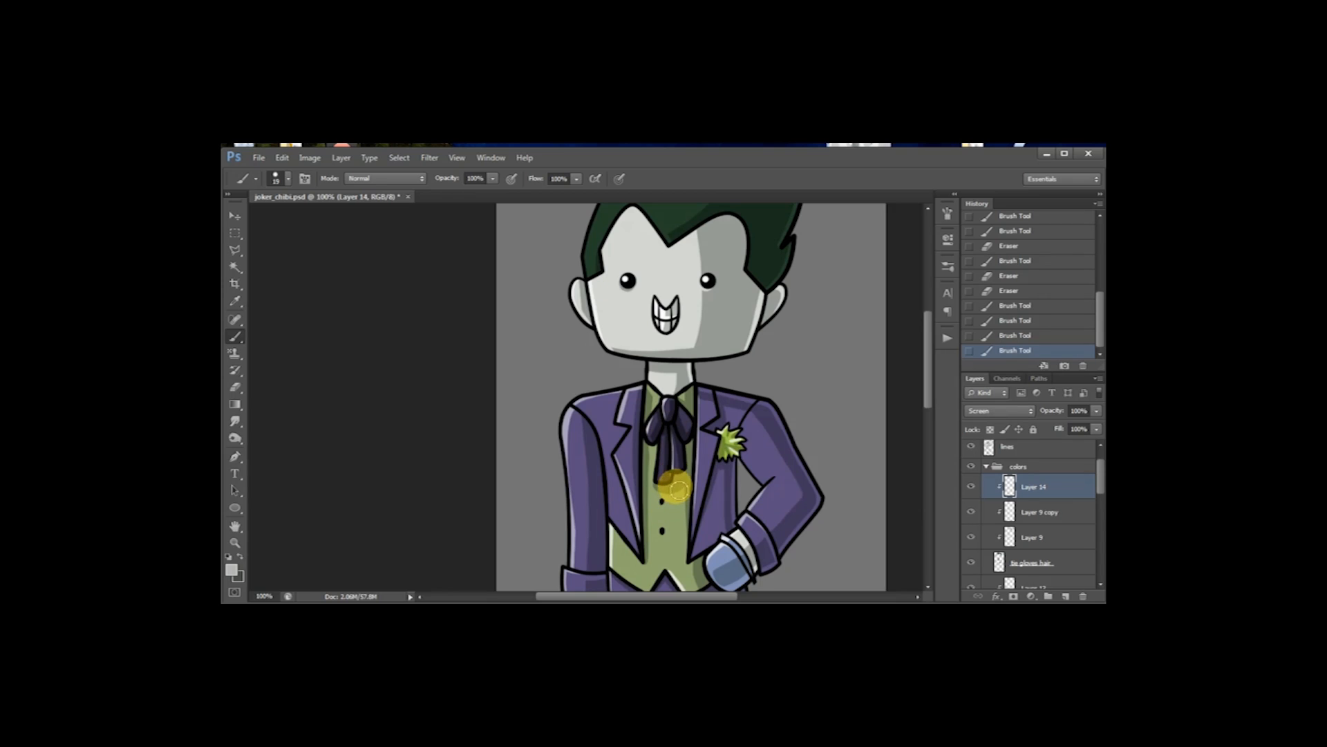
Step: Tidy the tie tail highlights with the Eraser, repaint a tail stroke, and highlight the bow's other loop
key("e")
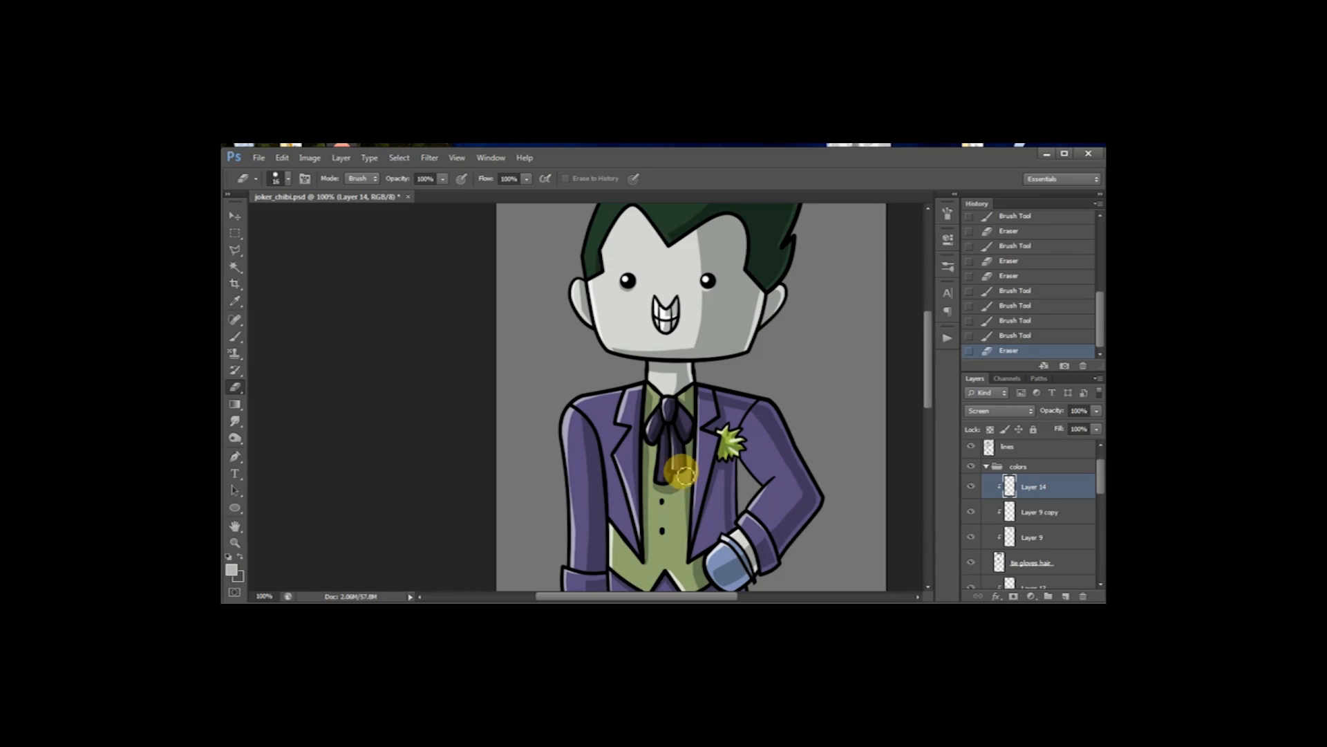
key("b")
key("ctrl+z")
left_click_drag(657, 508, 663, 465)
left_click_drag(684, 408, 703, 429)
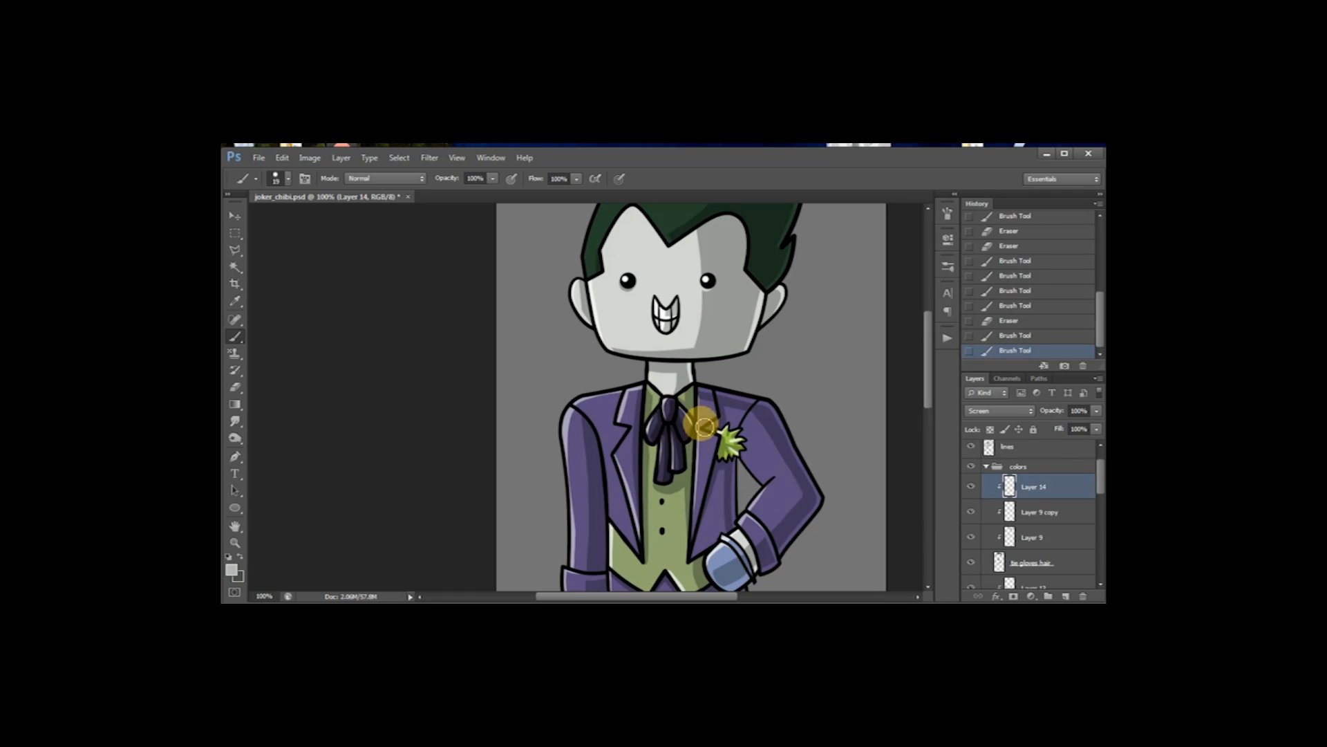
Step: Paint a thin highlight along the outer edge of the green hair, from above the ear up towards the crown
left_click_drag(740, 367, 722, 453)
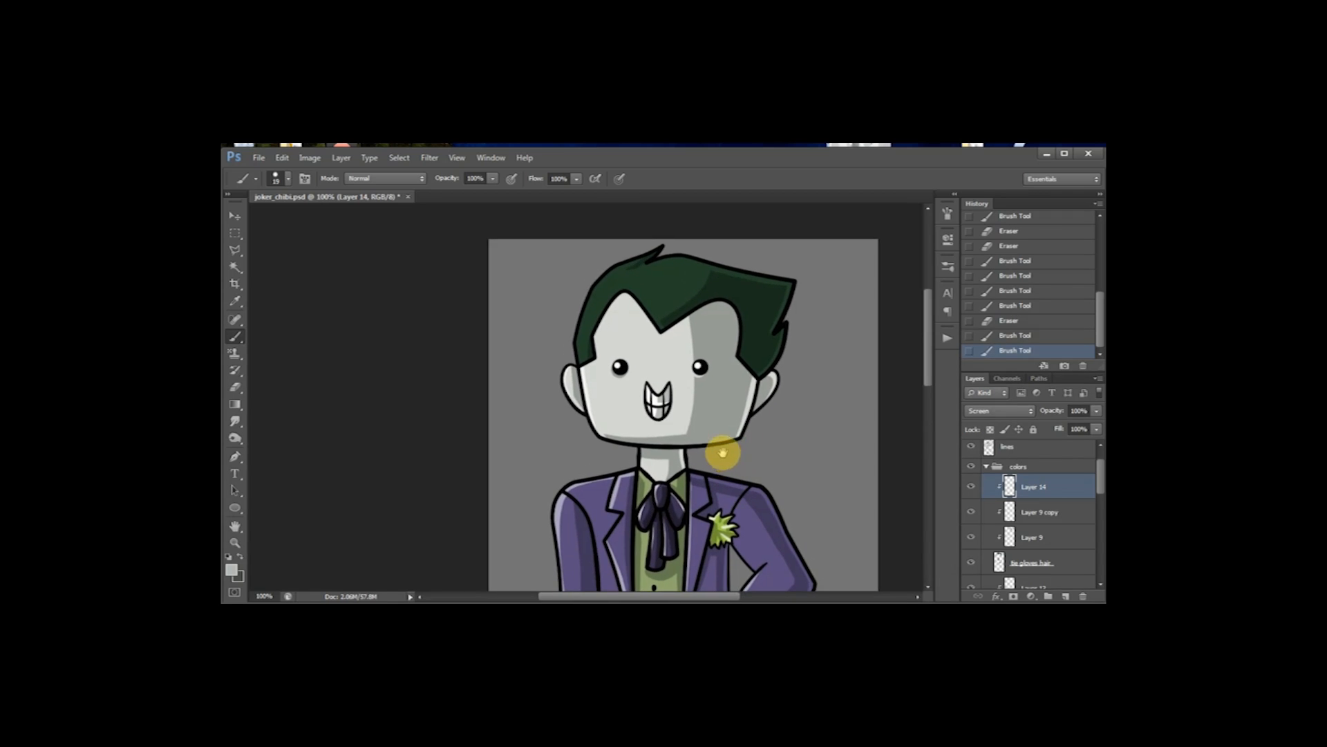
scroll(638, 379, "up", 2)
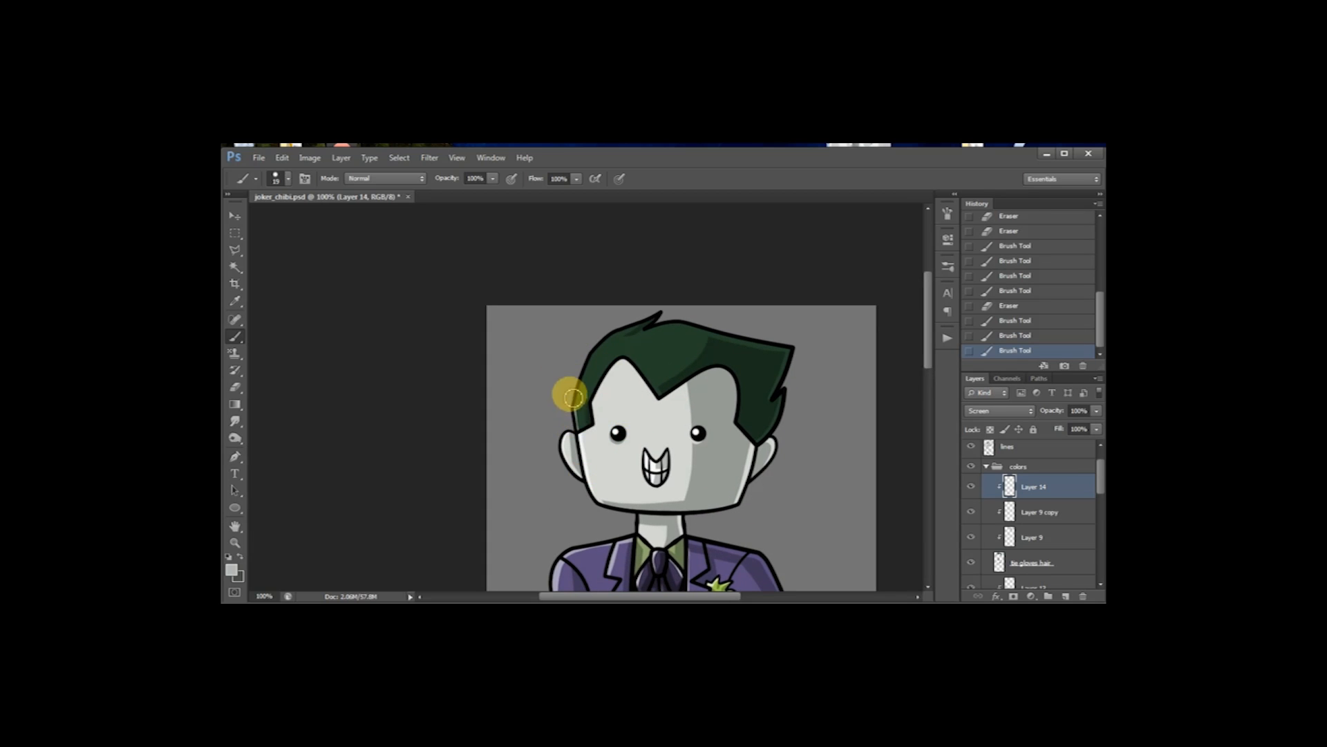
left_click_drag(576, 418, 600, 346)
key("ctrl+z")
mouse_move(575, 404)
left_mouse_down()
mouse_move(609, 331)
mouse_move(590, 349)
mouse_move(666, 305)
mouse_move(608, 331)
left_mouse_up()
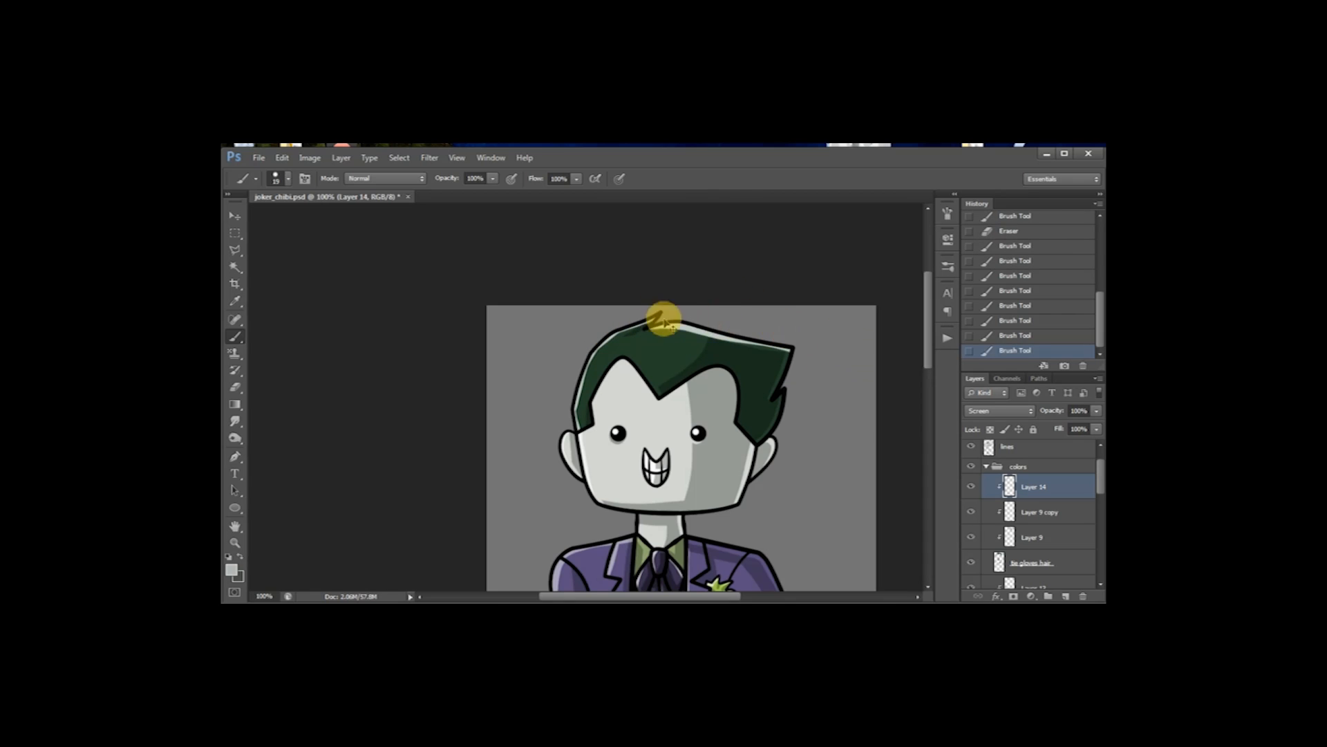
Step: Try to paint highlights along the hair's top edge and on the small tuft, and undo the strokes
left_click_drag(791, 350, 721, 327)
key("ctrl+z")
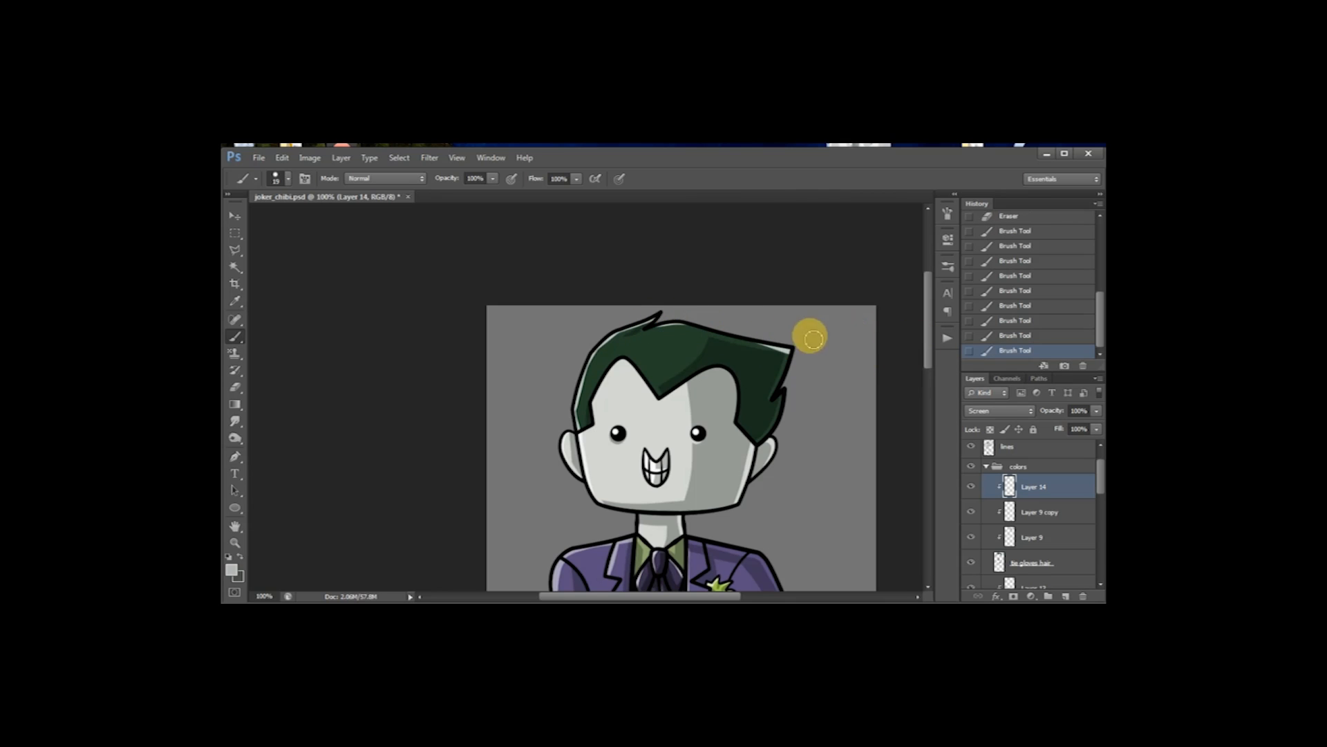
left_click_drag(643, 327, 661, 311)
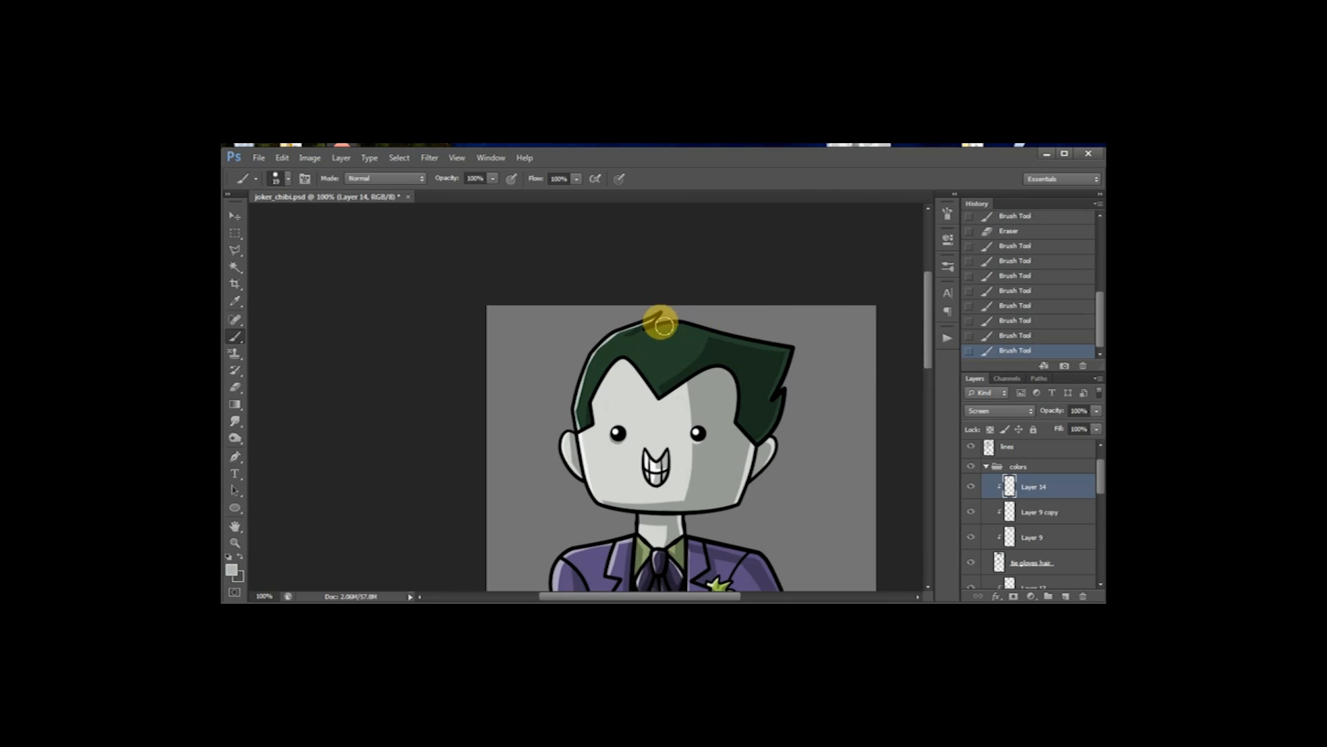
key("ctrl+z")
Step: Rotate the canvas counterclockwise and try several highlight strokes along the hair's top edge, undoing each one
key("r")
left_click_drag(656, 296, 574, 271)
key("space")
mouse_move(705, 297)
left_mouse_down()
mouse_move(677, 306)
mouse_move(658, 451)
mouse_move(670, 424)
left_mouse_up()
key("b")
left_click_drag(536, 456, 749, 295)
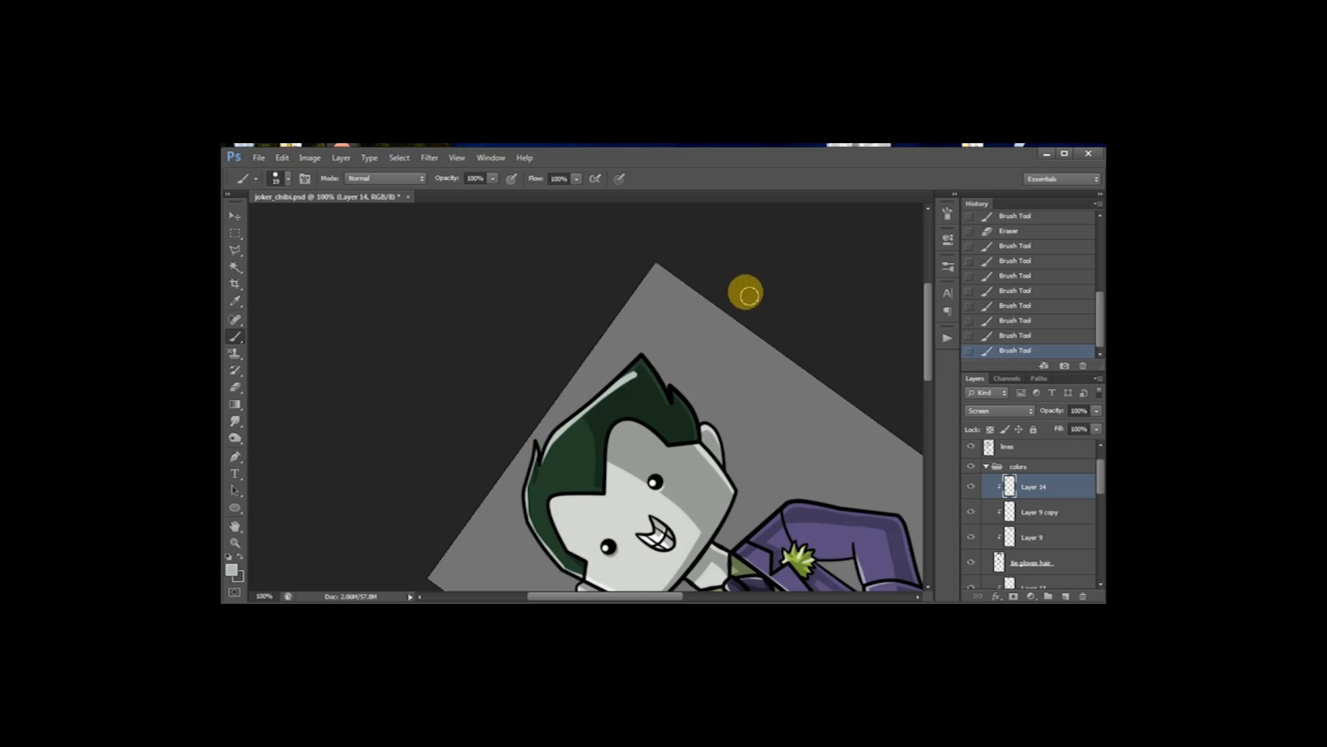
key("ctrl+z")
left_click_drag(539, 460, 699, 294)
key("ctrl+z")
left_click_drag(539, 459, 694, 297)
key("ctrl+z")
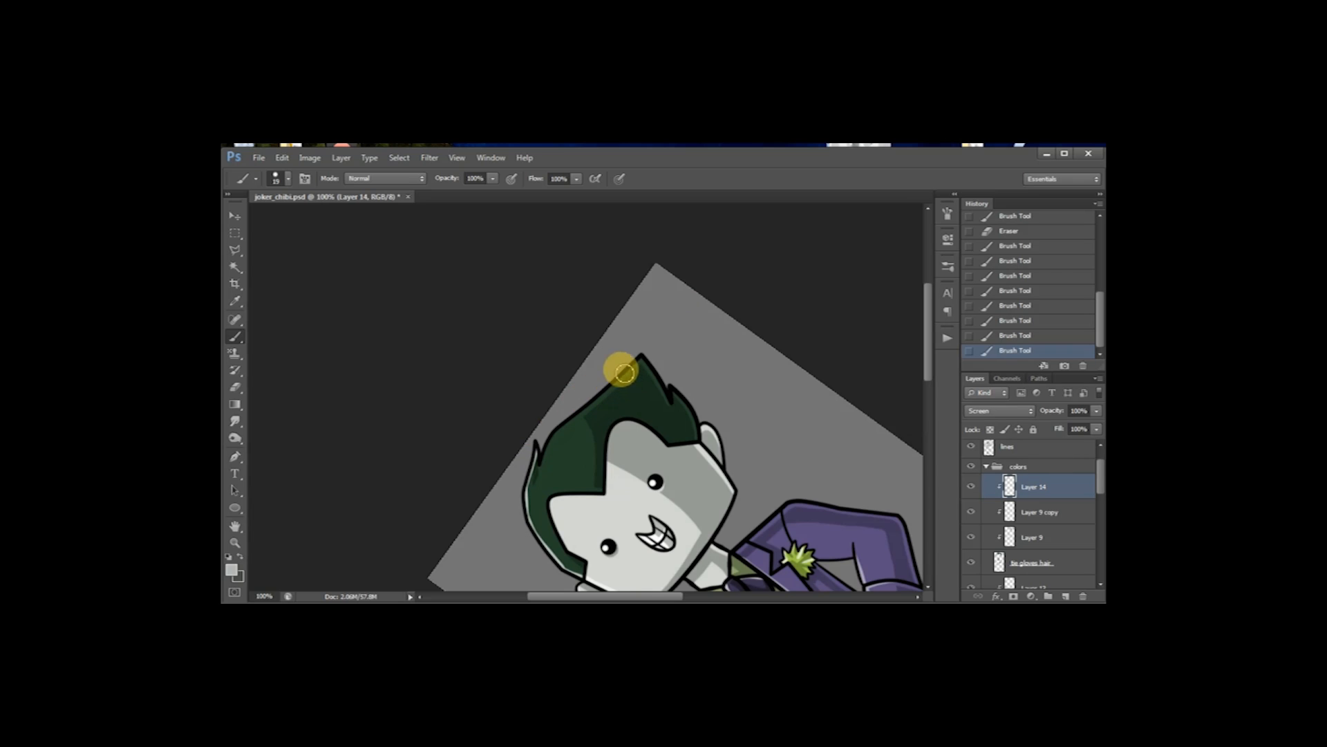
Step: Reset the canvas rotation angle to 0 and switch back to the Brush tool
key("r")
left_click_drag(340, 179, 258, 211)
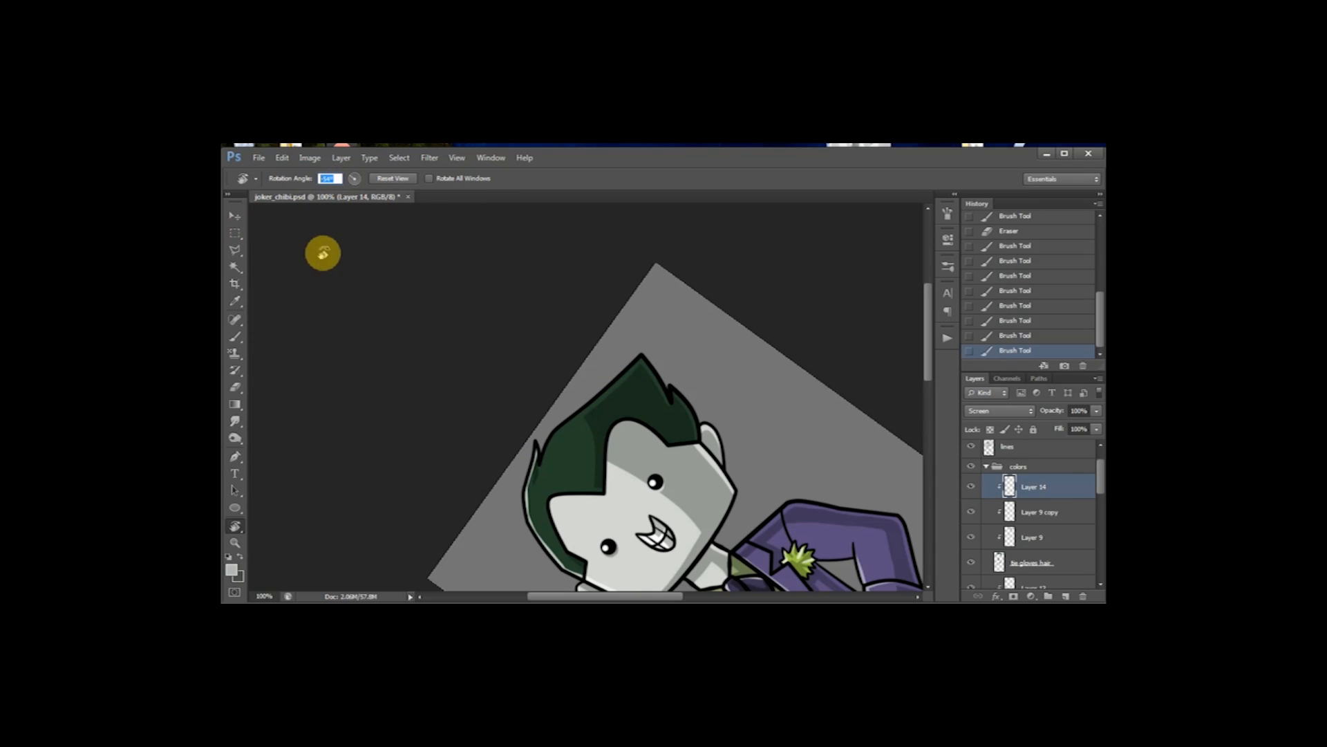
type("0")
key("Return")
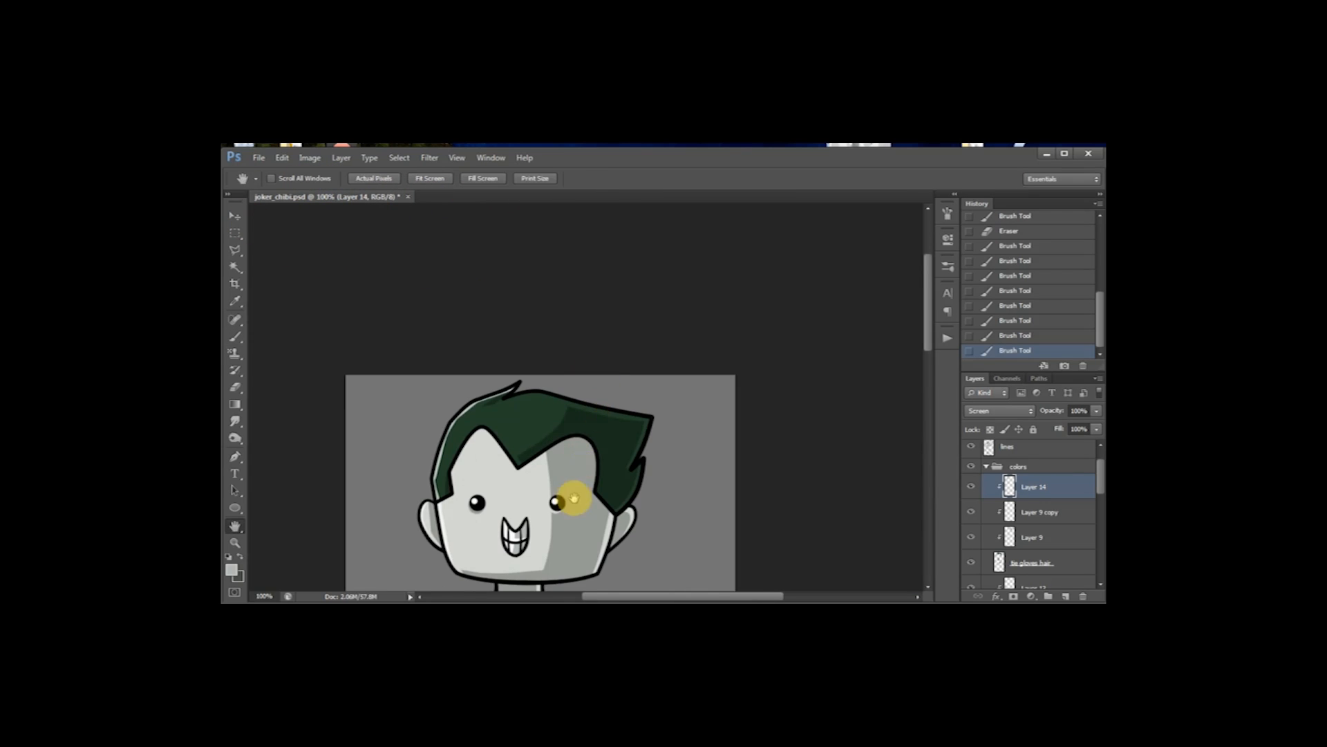
left_click_drag(563, 490, 632, 385)
key("b")
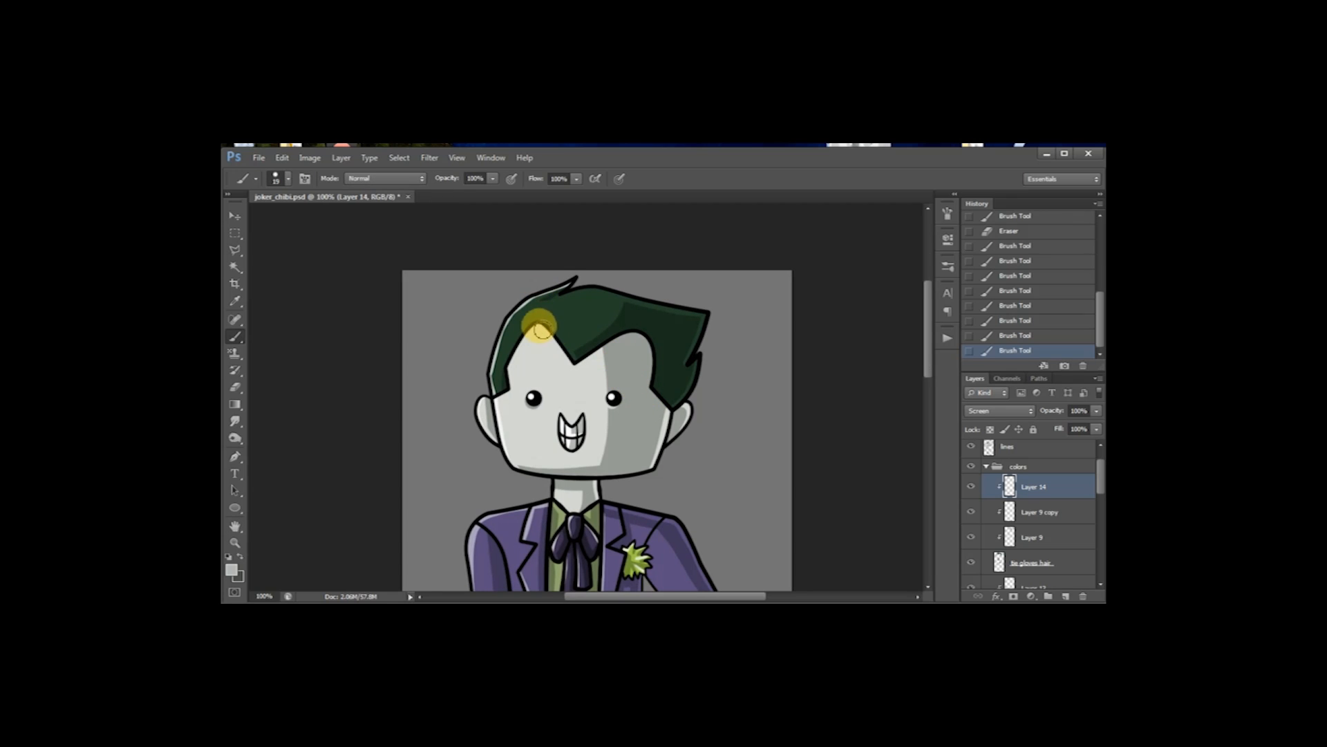
Step: Paint a thin highlight along the inner hairline by the widow's peak and trim it with the Eraser
mouse_move(571, 354)
left_mouse_down()
mouse_move(544, 325)
mouse_move(572, 320)
mouse_move(537, 324)
left_mouse_up()
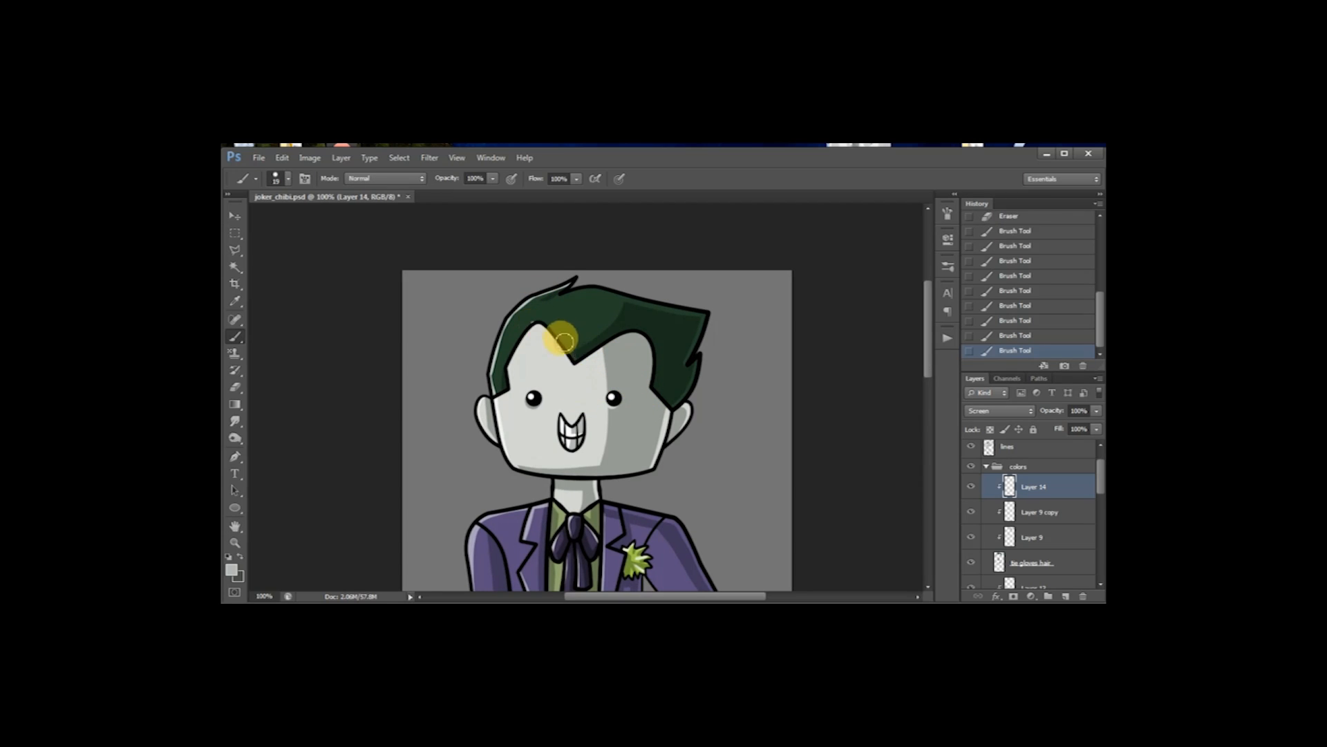
mouse_move(582, 388)
left_mouse_down()
mouse_move(601, 320)
mouse_move(637, 359)
mouse_move(582, 332)
left_mouse_up()
left_click_drag(558, 343, 573, 354)
Step: Examine the highlights over the whole figure, from the hair down to the trousers
key("space")
mouse_move(613, 402)
left_mouse_down()
mouse_move(660, 366)
mouse_move(667, 322)
left_mouse_up()
left_click_drag(646, 424, 649, 291)
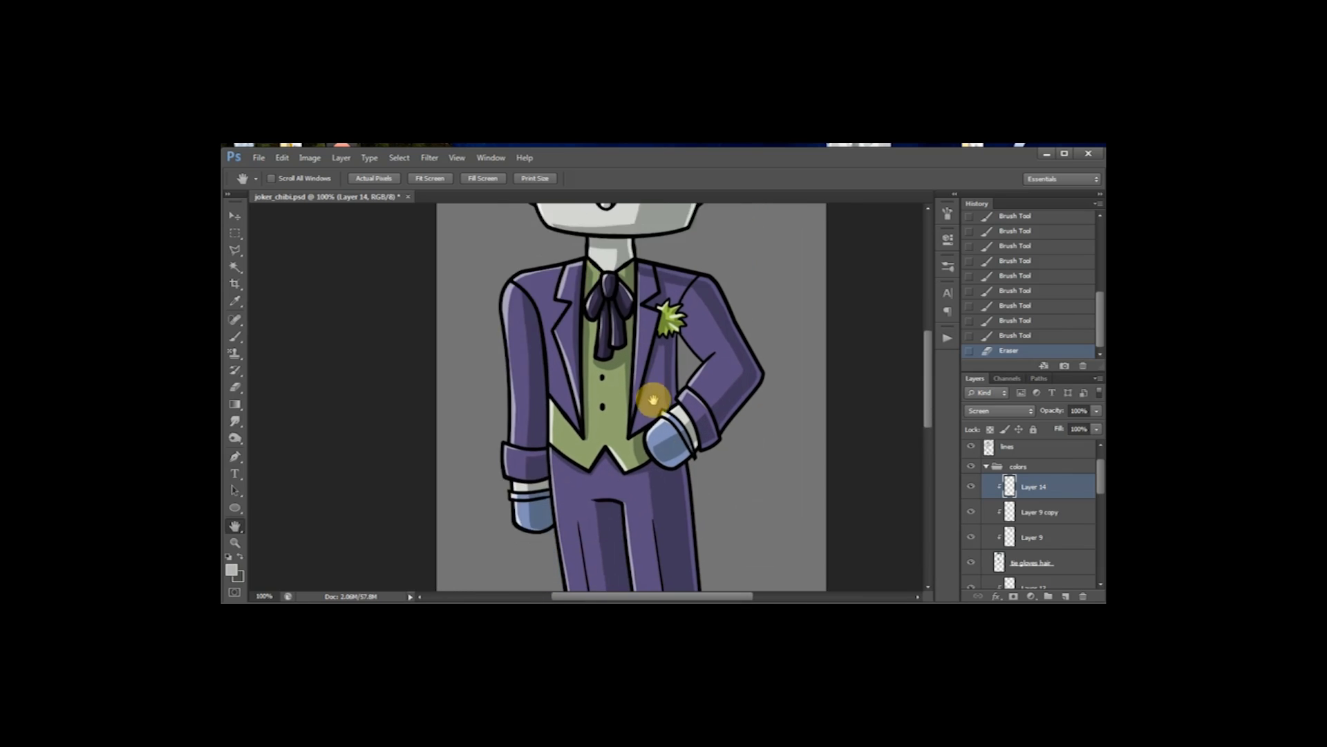
left_click_drag(653, 397, 632, 293)
left_click_drag(640, 442, 643, 297)
left_click_drag(640, 414, 639, 580)
left_click_drag(654, 284, 646, 429)
left_click_drag(636, 322, 656, 453)
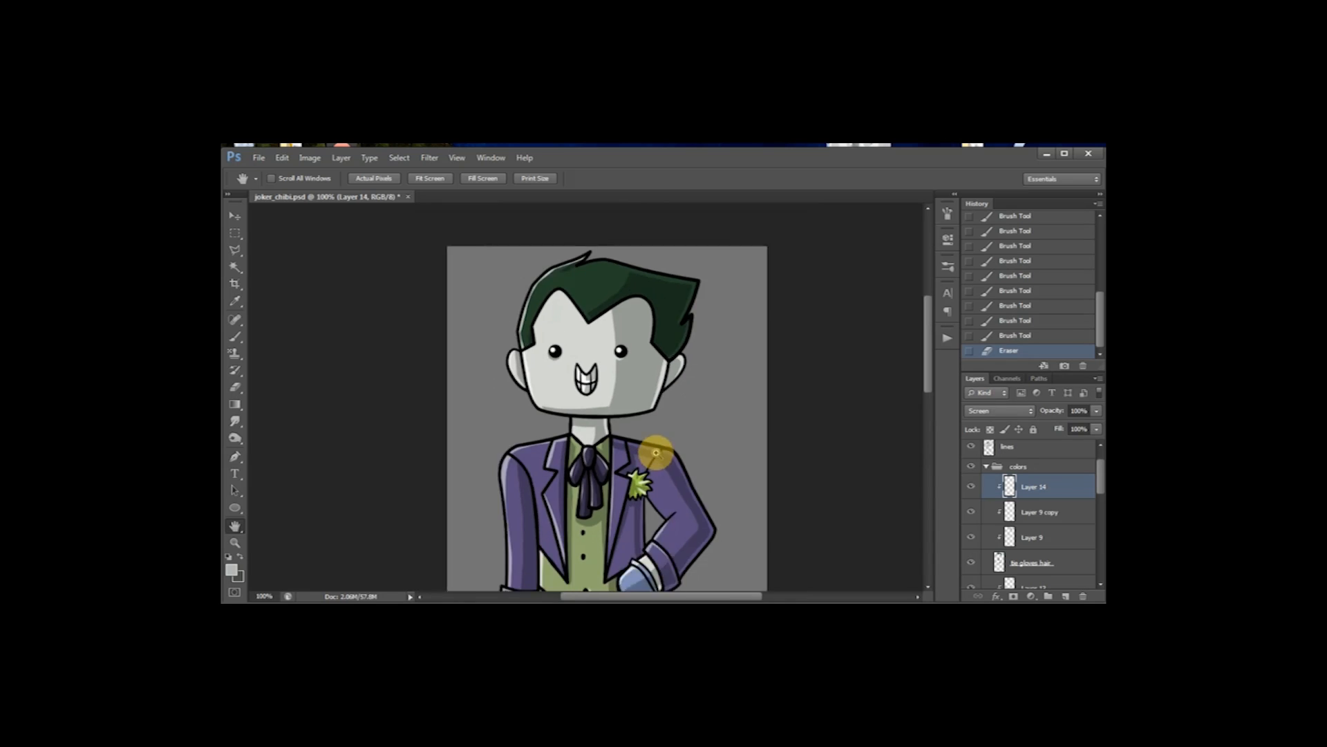
key("ctrl+minus")
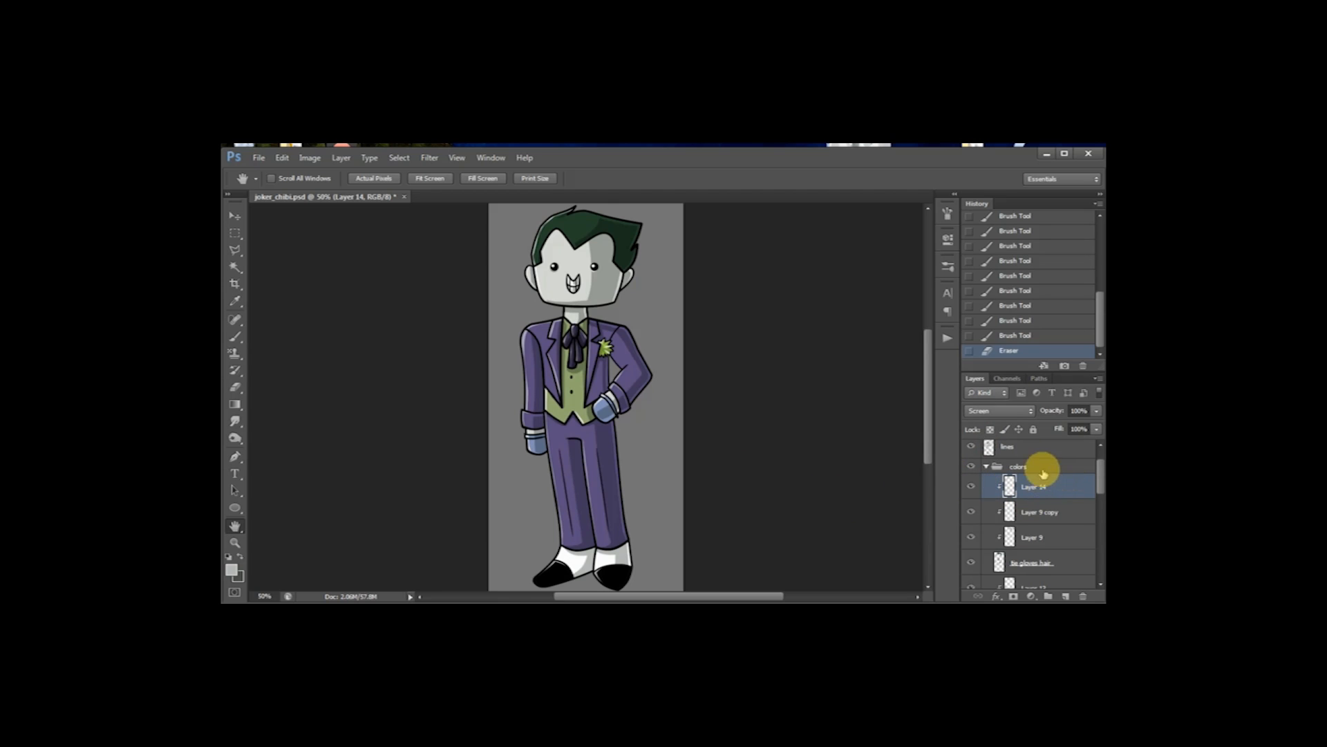
key("m")
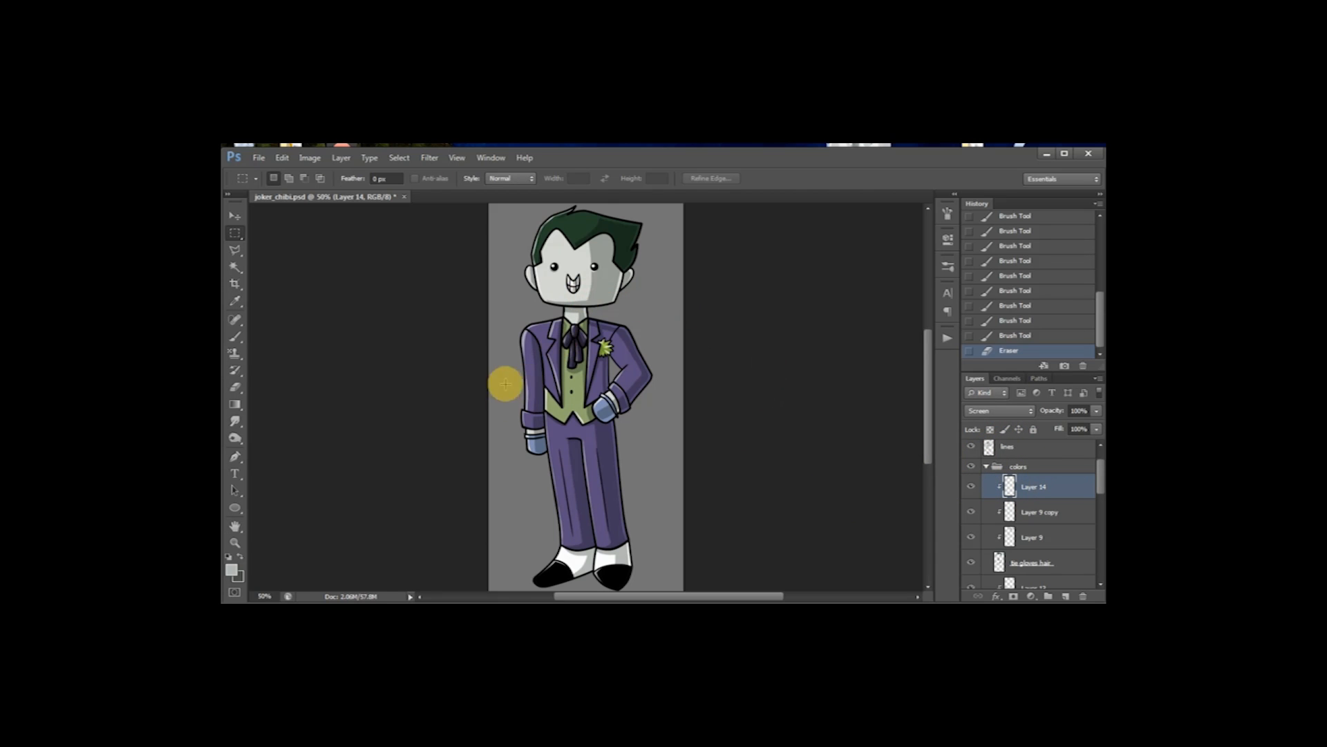
left_click_drag(664, 373, 504, 214)
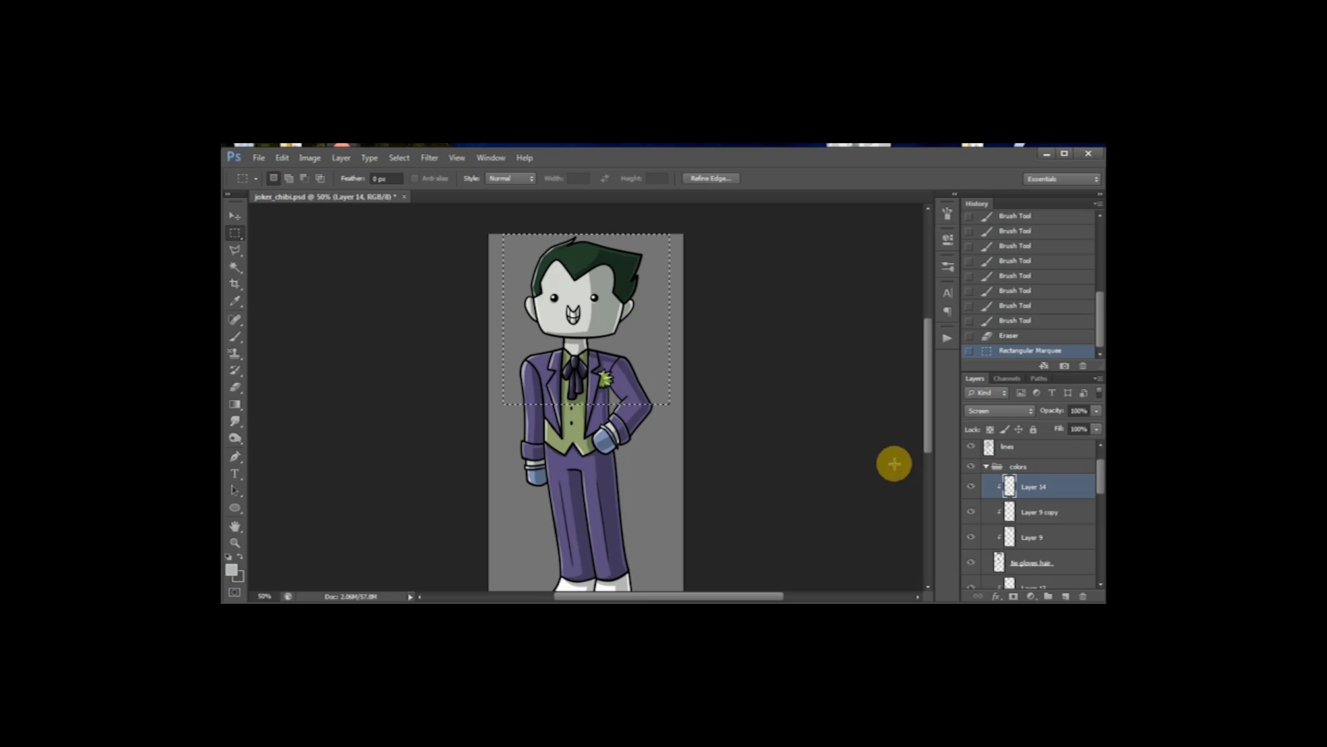
key("ctrl+d")
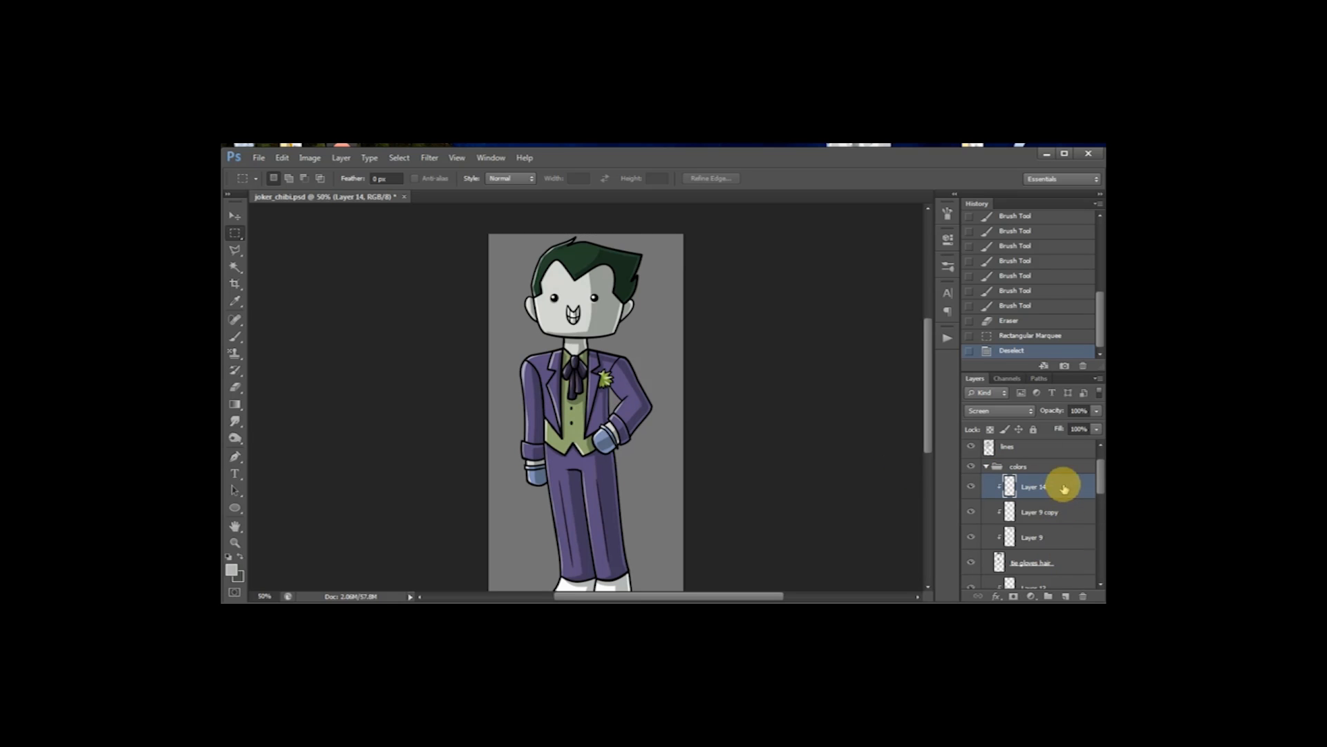
Step: Duplicate Layer 14 and cut the glove area's highlights out of the copy
left_click_drag(1063, 488, 1066, 596)
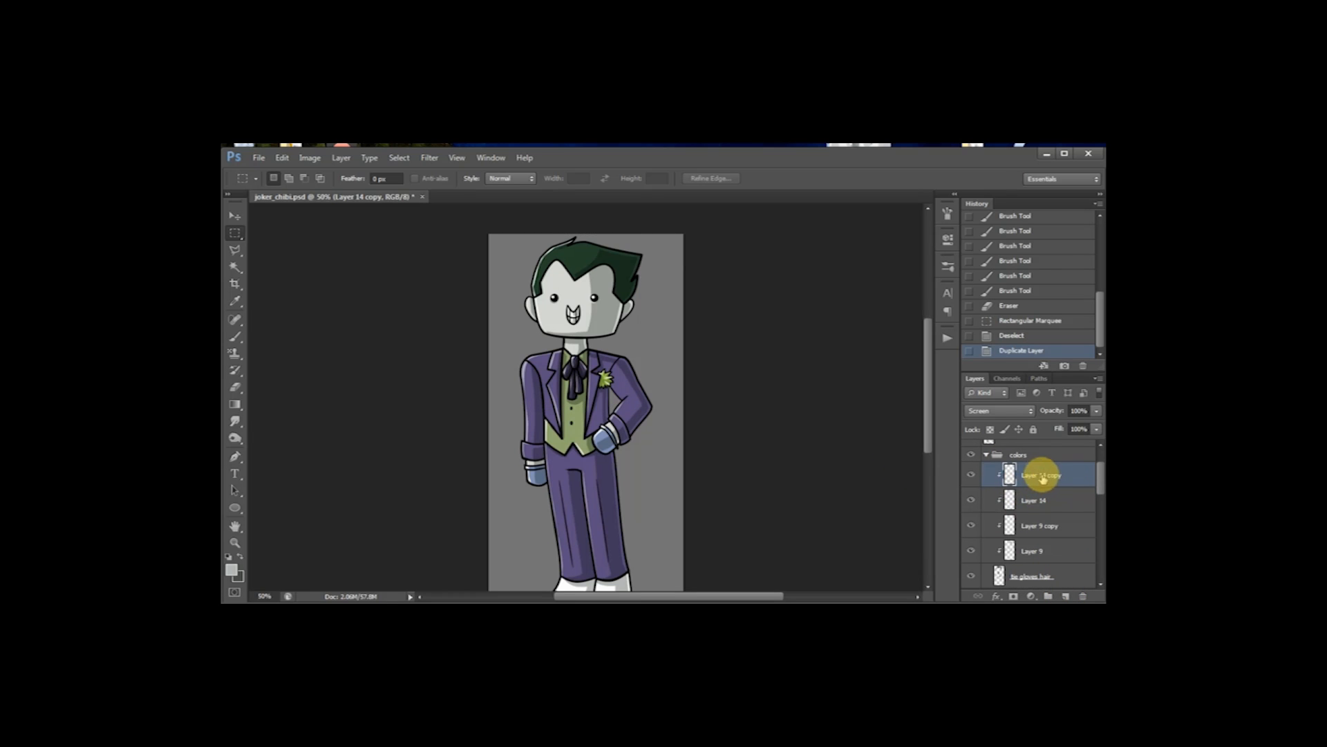
left_click_drag(499, 408, 687, 491)
key("ctrl+x")
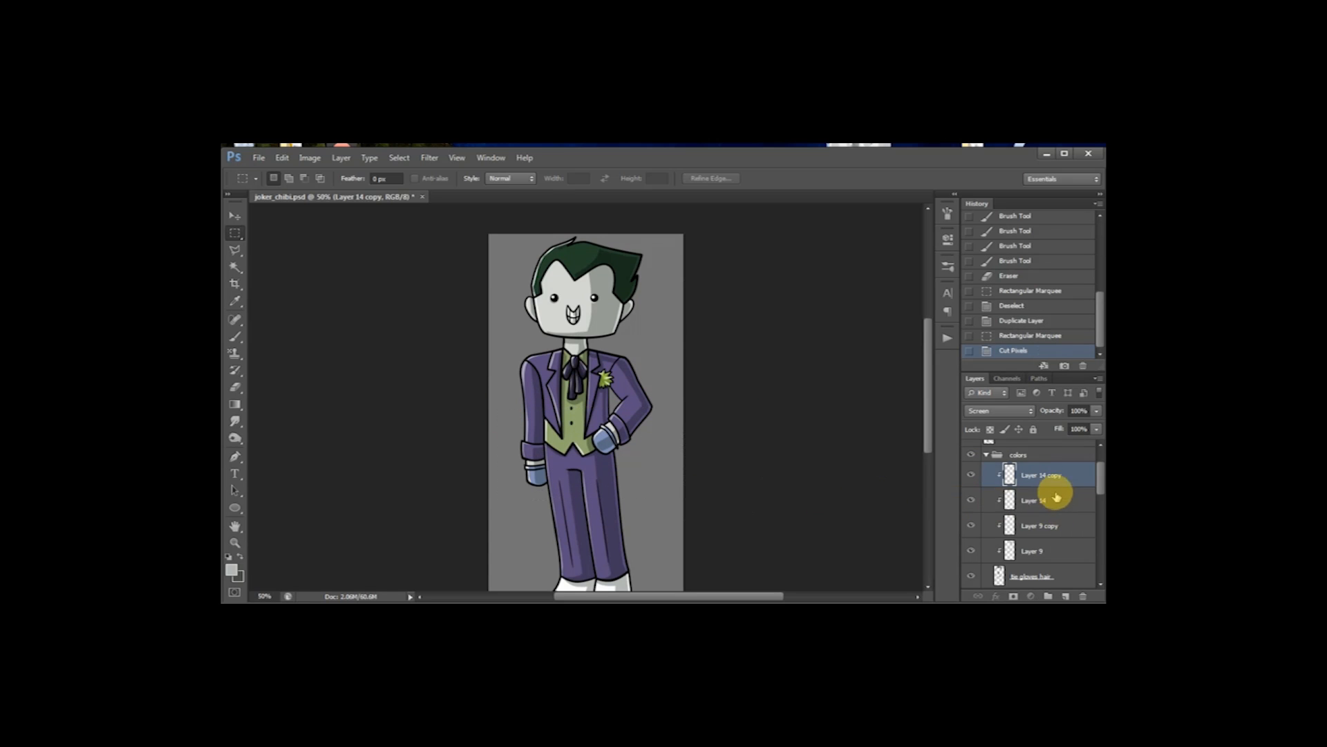
Step: Cut a rectangular area of the upper figure from Layer 14 and set Layer 14 copy's opacity to 63%
left_click(1058, 498)
left_click_drag(627, 311, 699, 408)
key("ctrl+x")
left_click(1057, 477)
left_click_drag(1096, 410, 1072, 426)
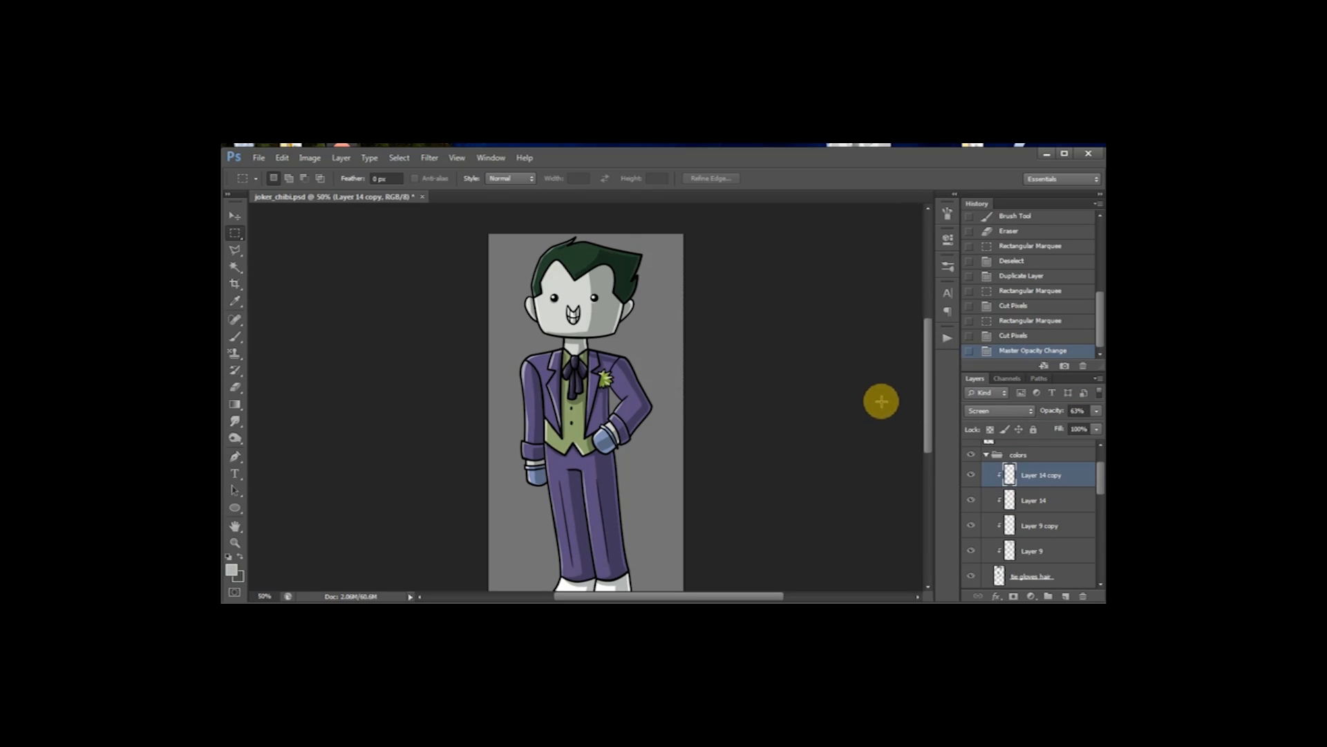
Step: Paint a thin highlight with the Brush along the hair's top edge, from the tuft towards the pointed front, on Layer 14 copy
key("z")
left_click(569, 286)
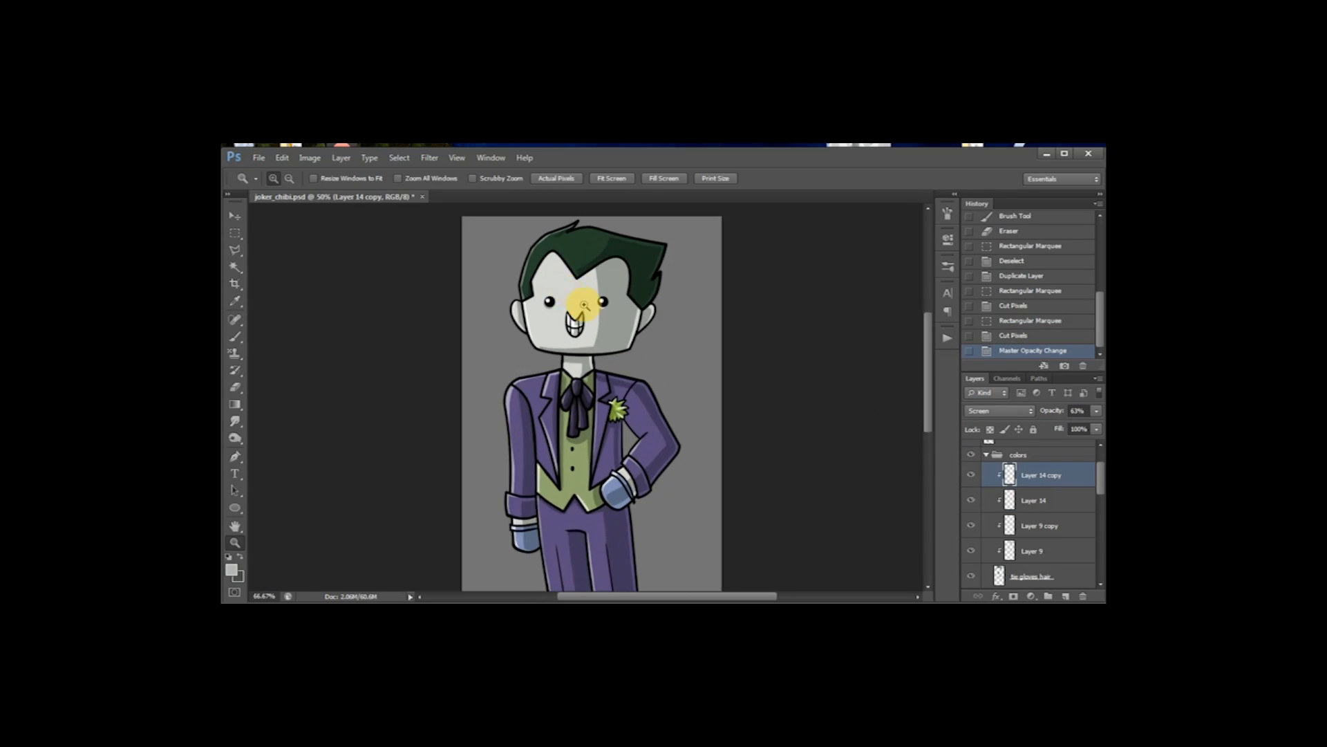
left_click(573, 293)
left_click_drag(586, 331, 592, 447)
key("b")
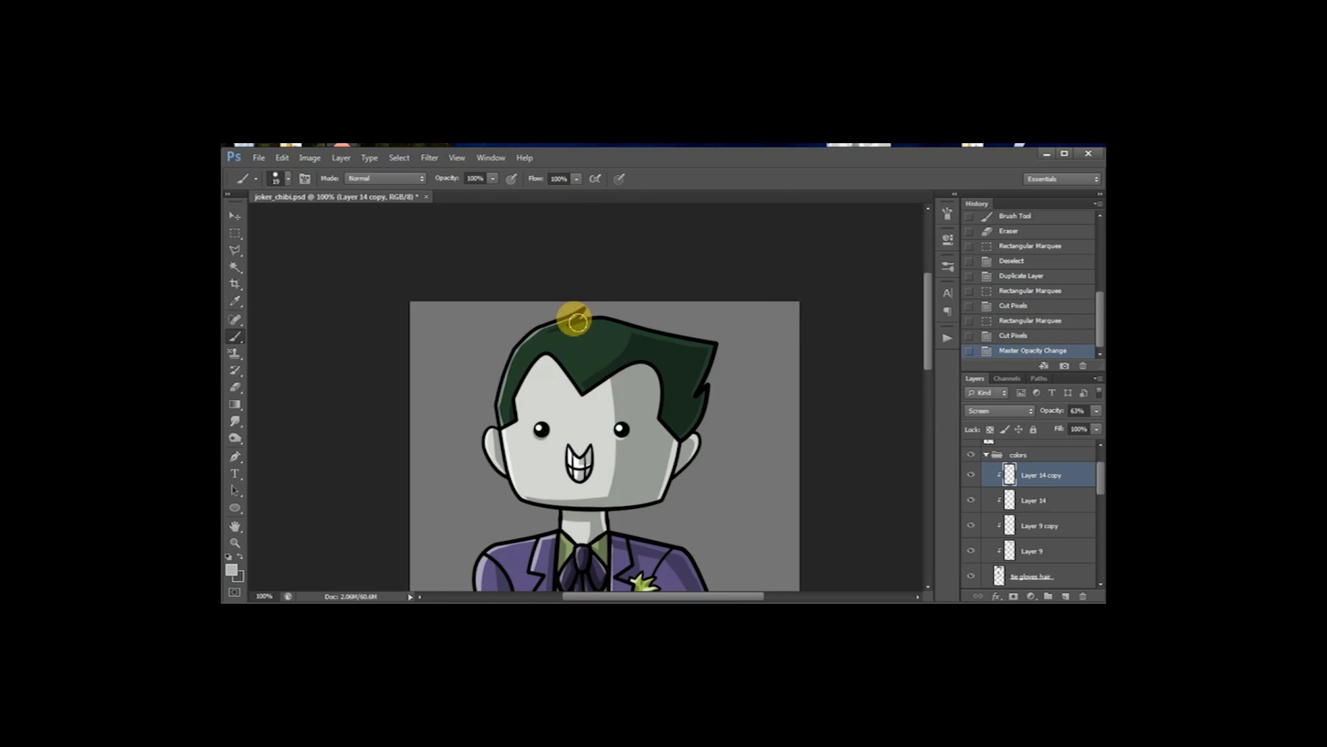
left_click_drag(576, 327, 667, 331)
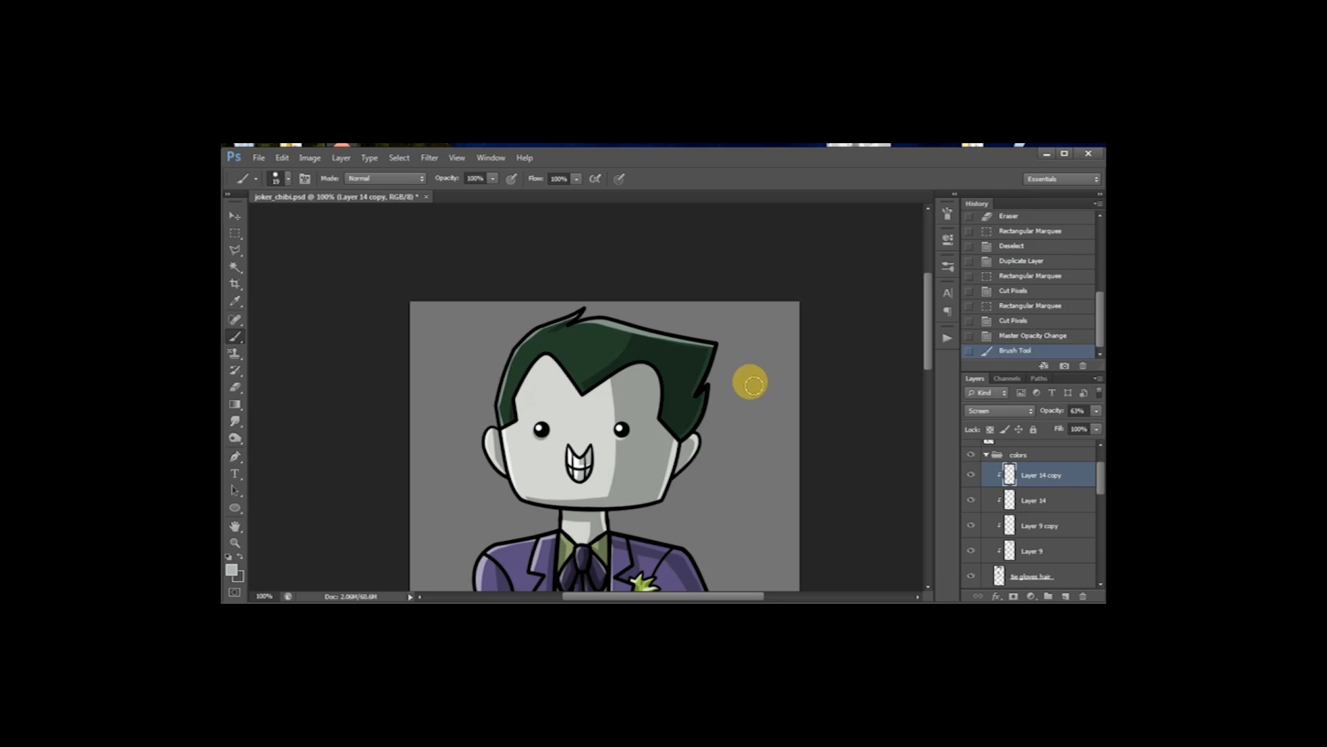
Step: Save the drawing with the whole figure in view
key("ctrl+minus")
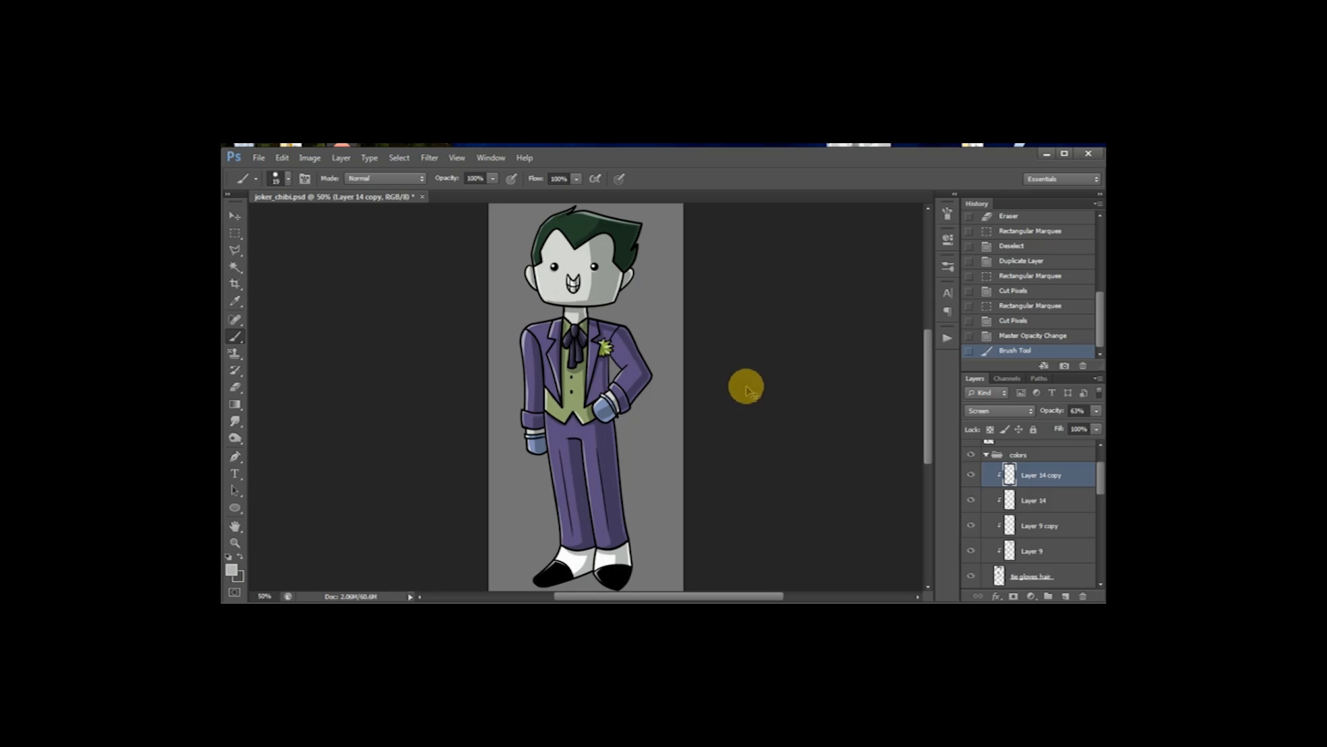
key("ctrl+minus")
key("m")
key("ctrl+s")
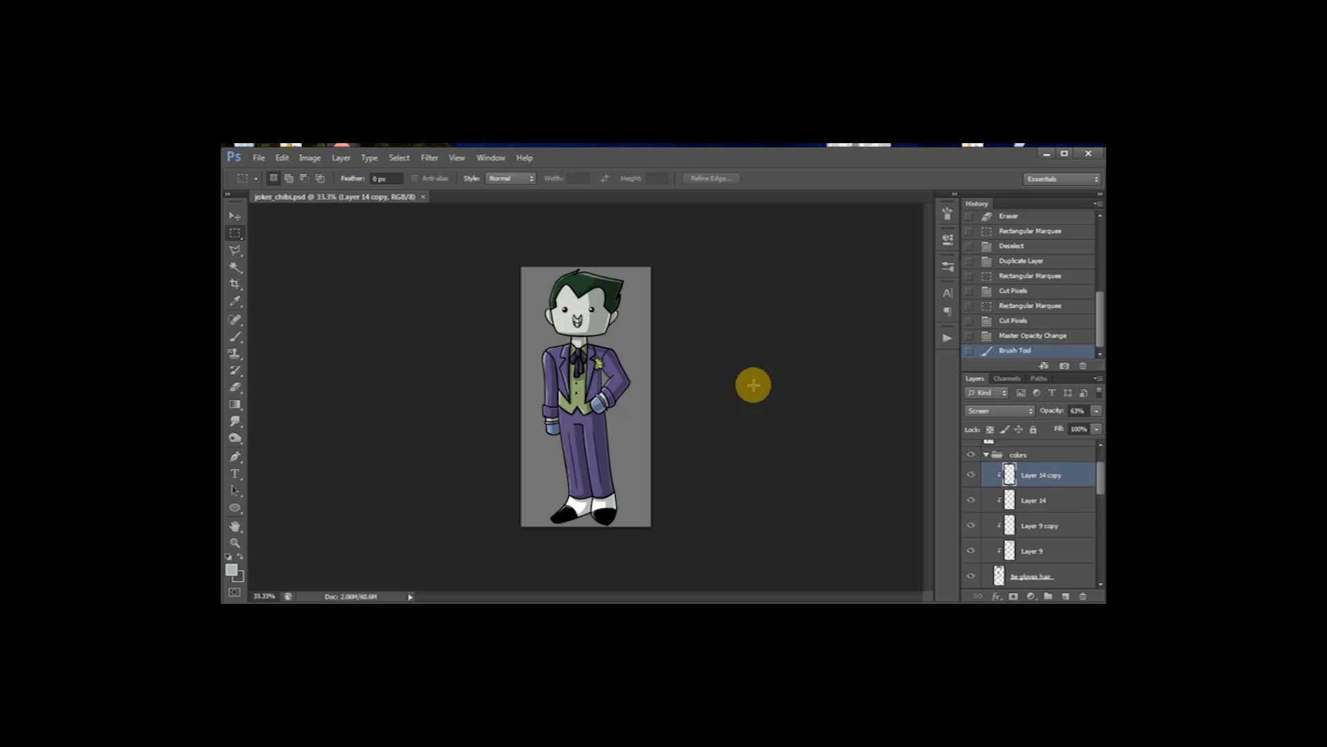
key("z")
left_click(612, 369)
key("h")
left_click_drag(599, 415, 681, 438)
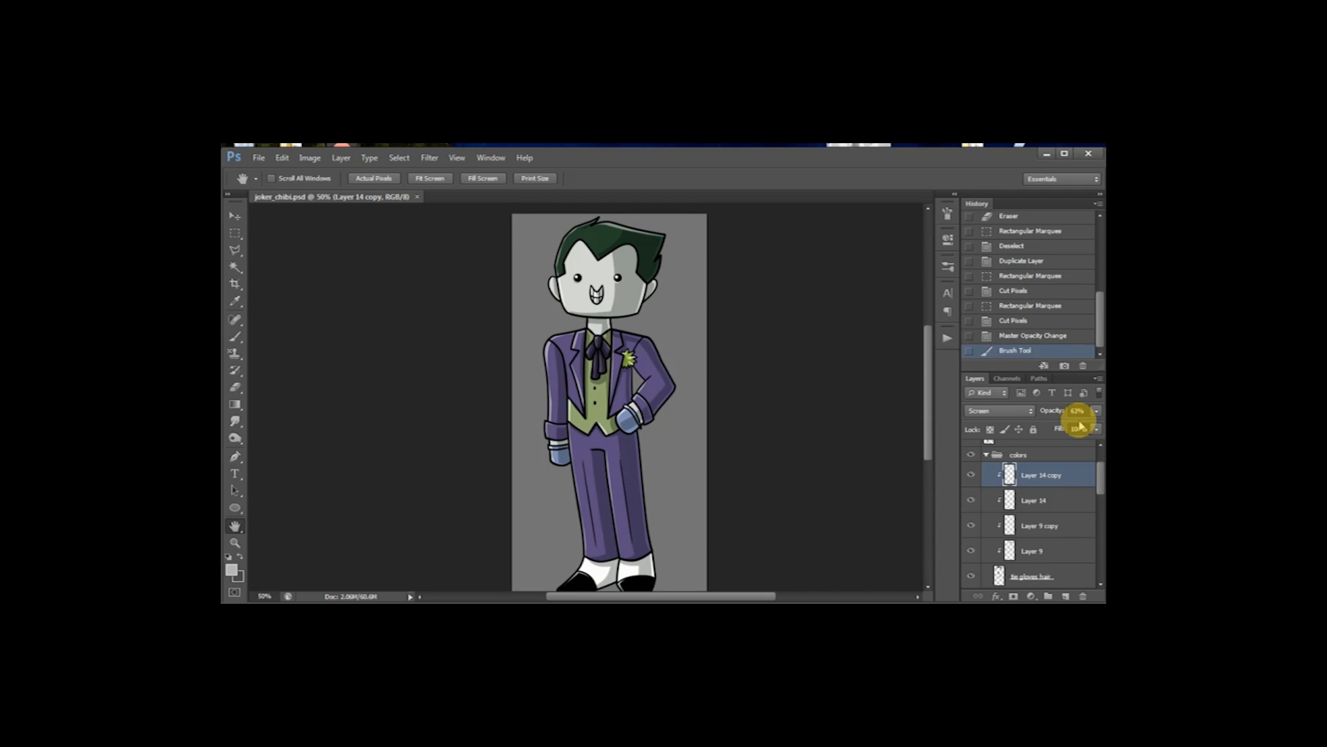
left_click_drag(687, 416, 717, 392)
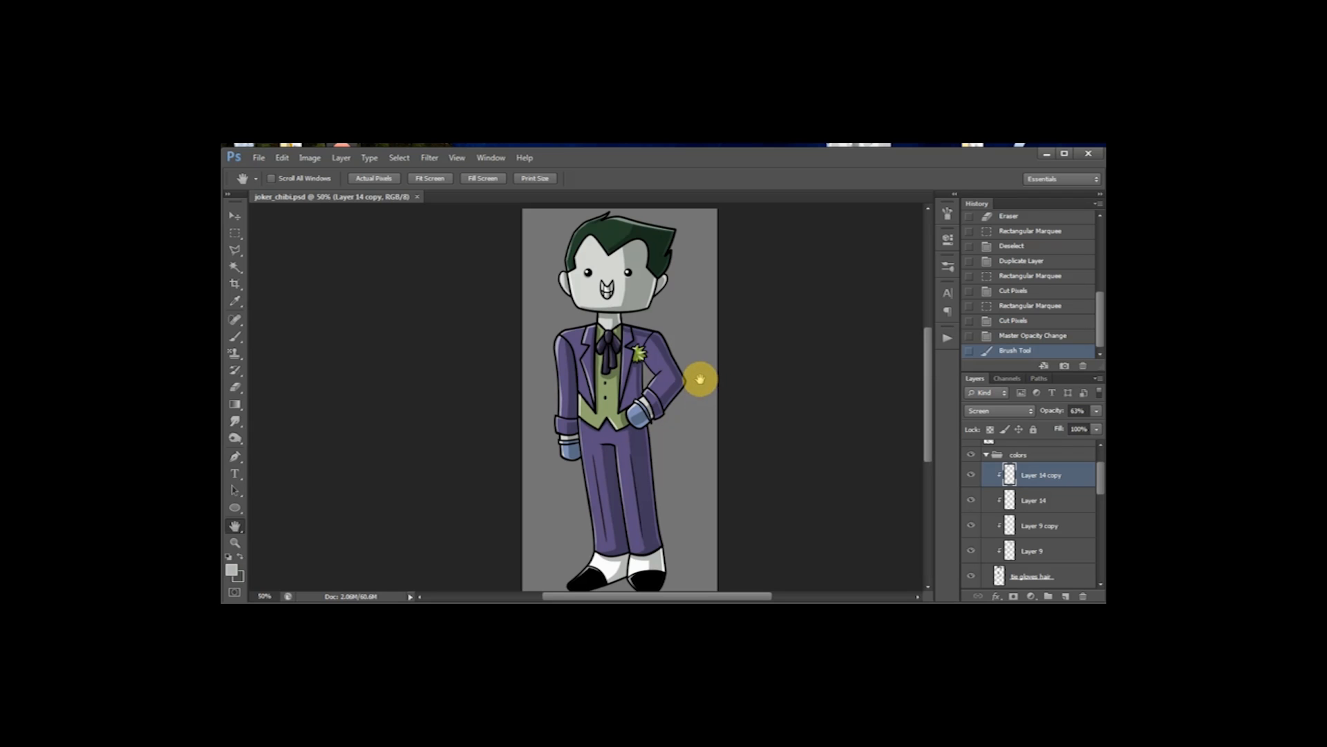
mouse_move(700, 406)
left_mouse_down()
mouse_move(694, 383)
mouse_move(697, 408)
mouse_move(693, 394)
mouse_move(714, 397)
left_mouse_up()
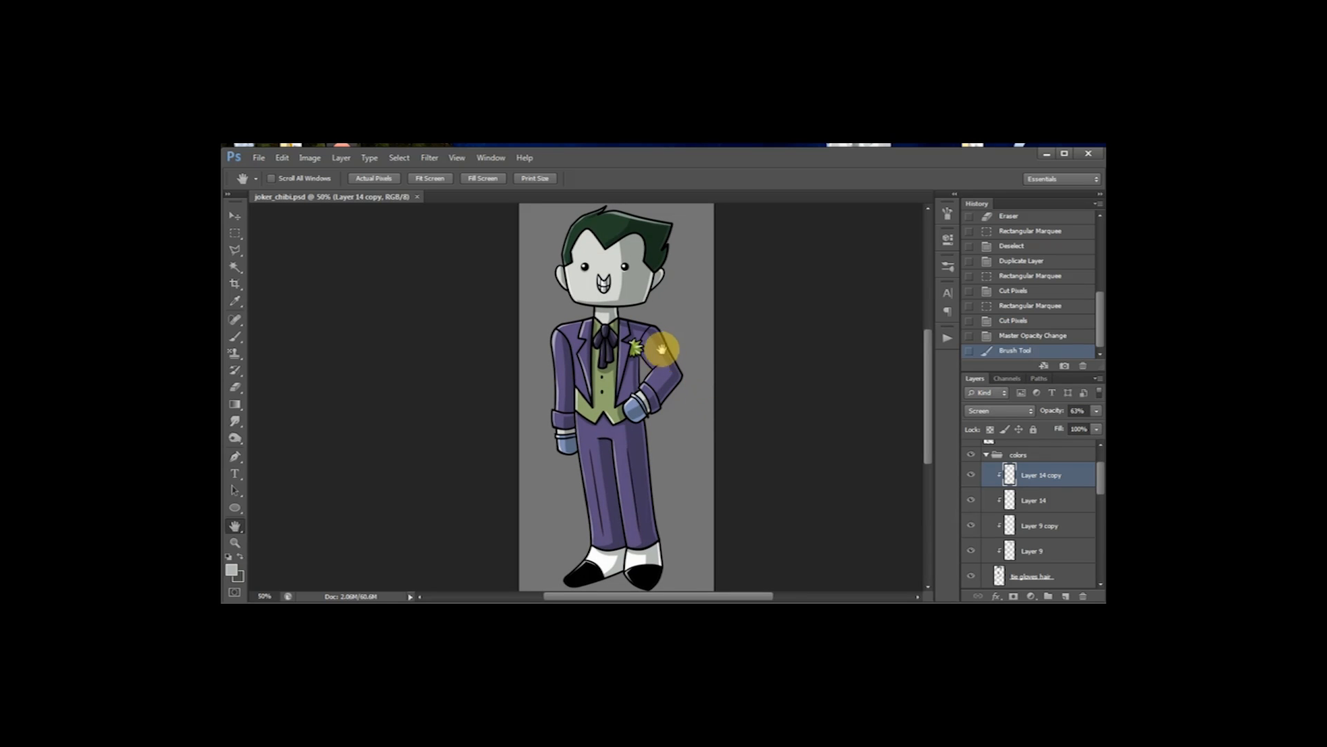
left_click_drag(673, 379, 687, 403)
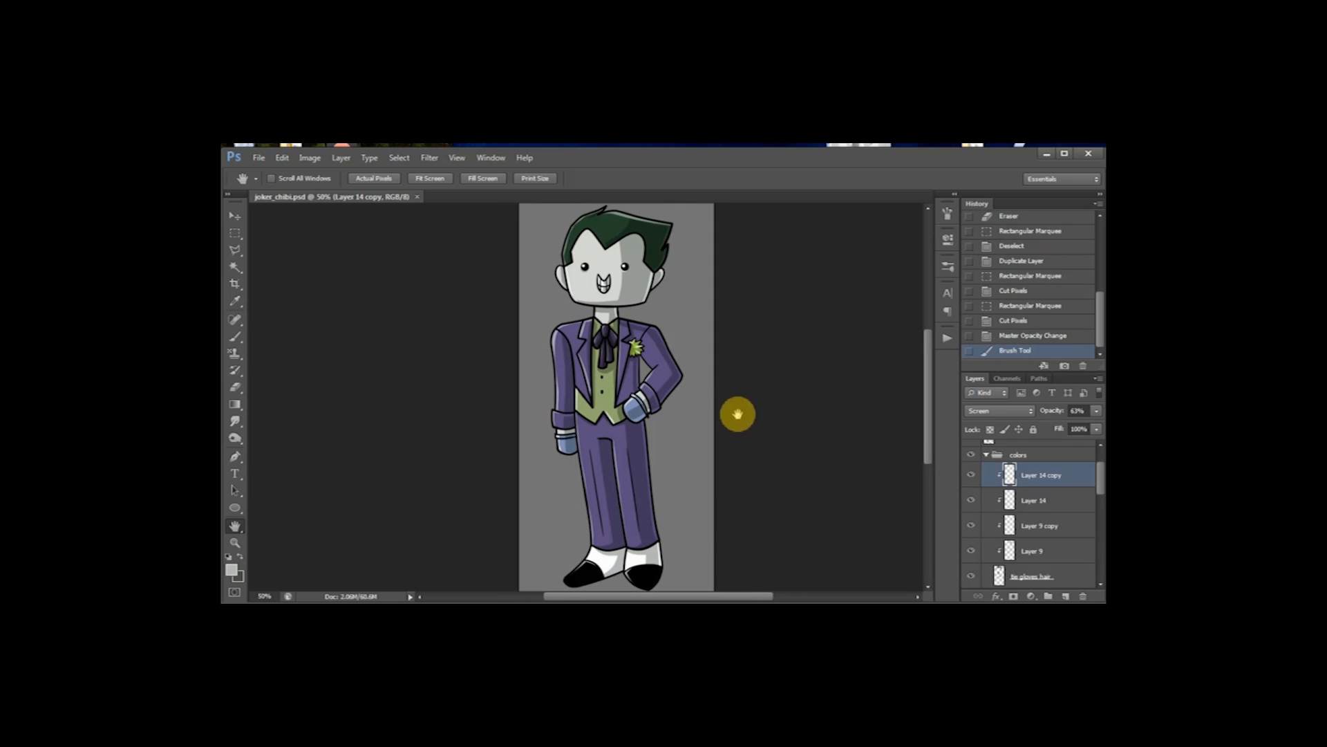
Step: Collapse the colors group and select Layer 2
left_click(987, 456)
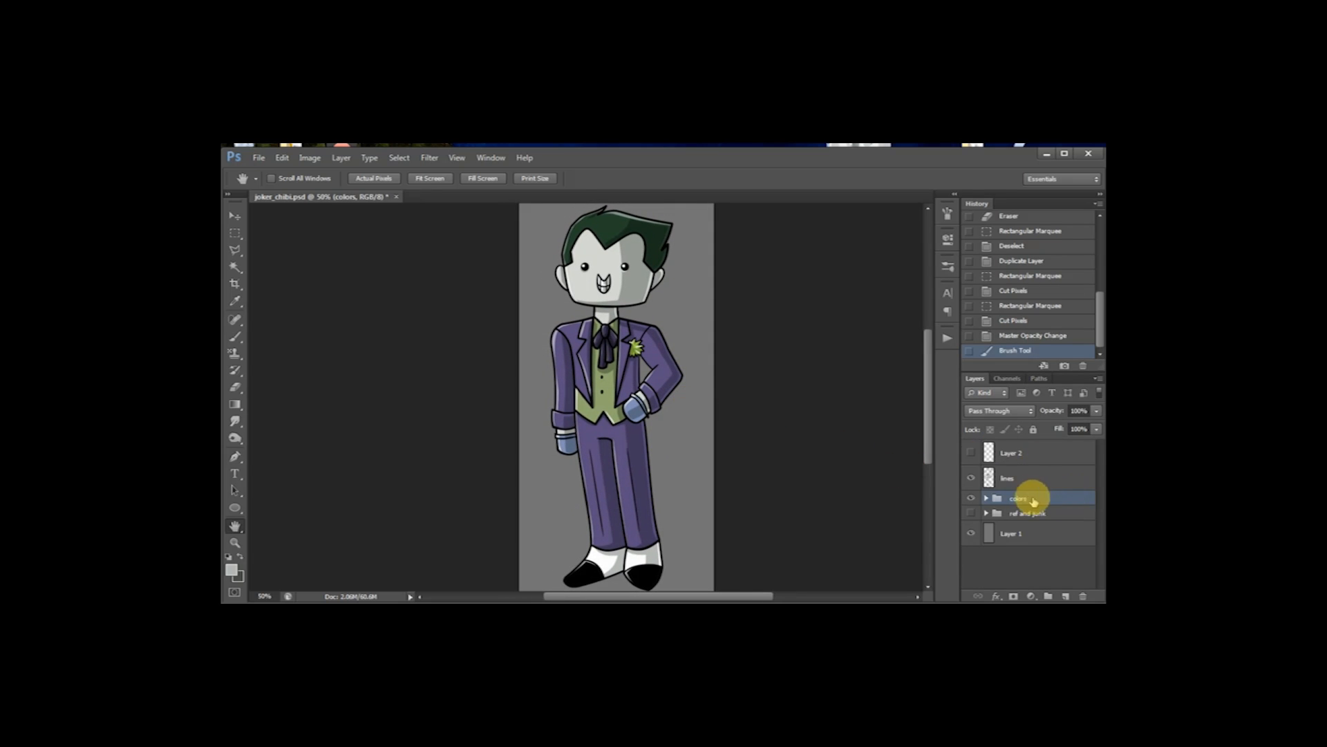
left_click_drag(735, 421, 761, 432)
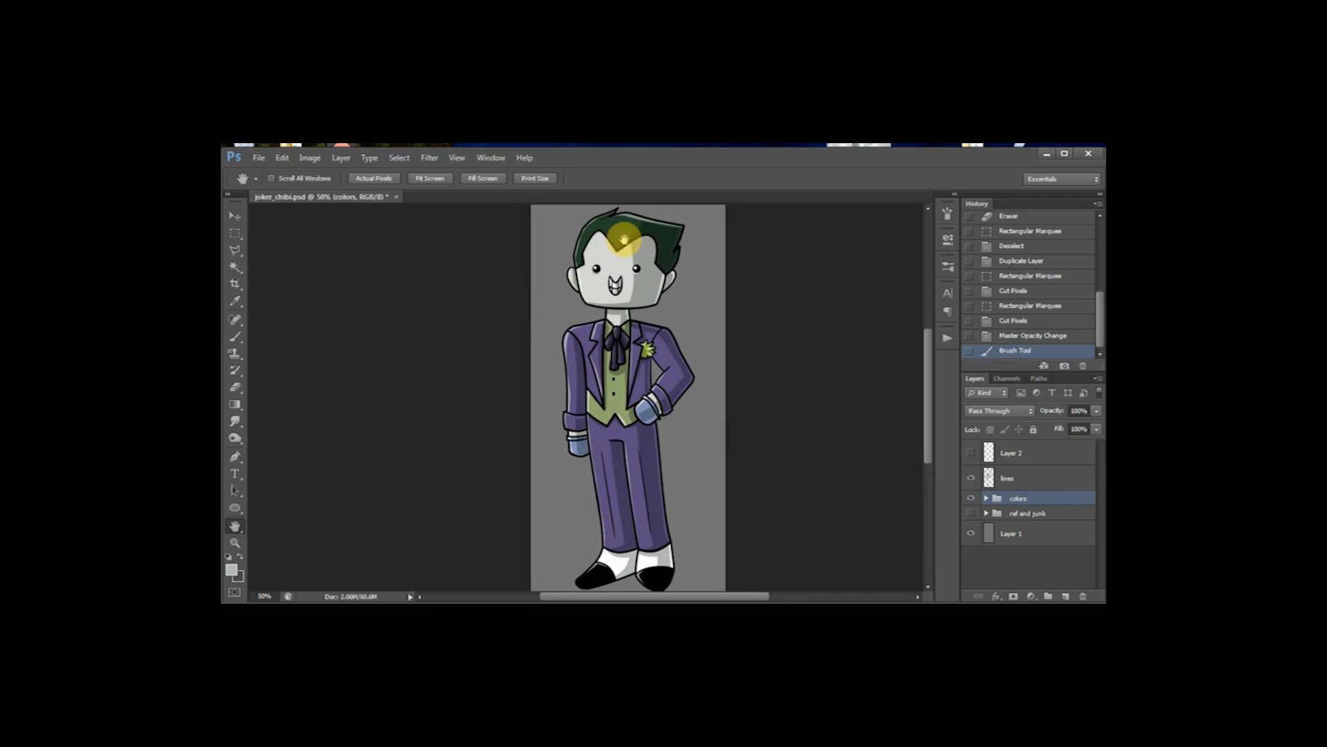
left_click(1020, 456)
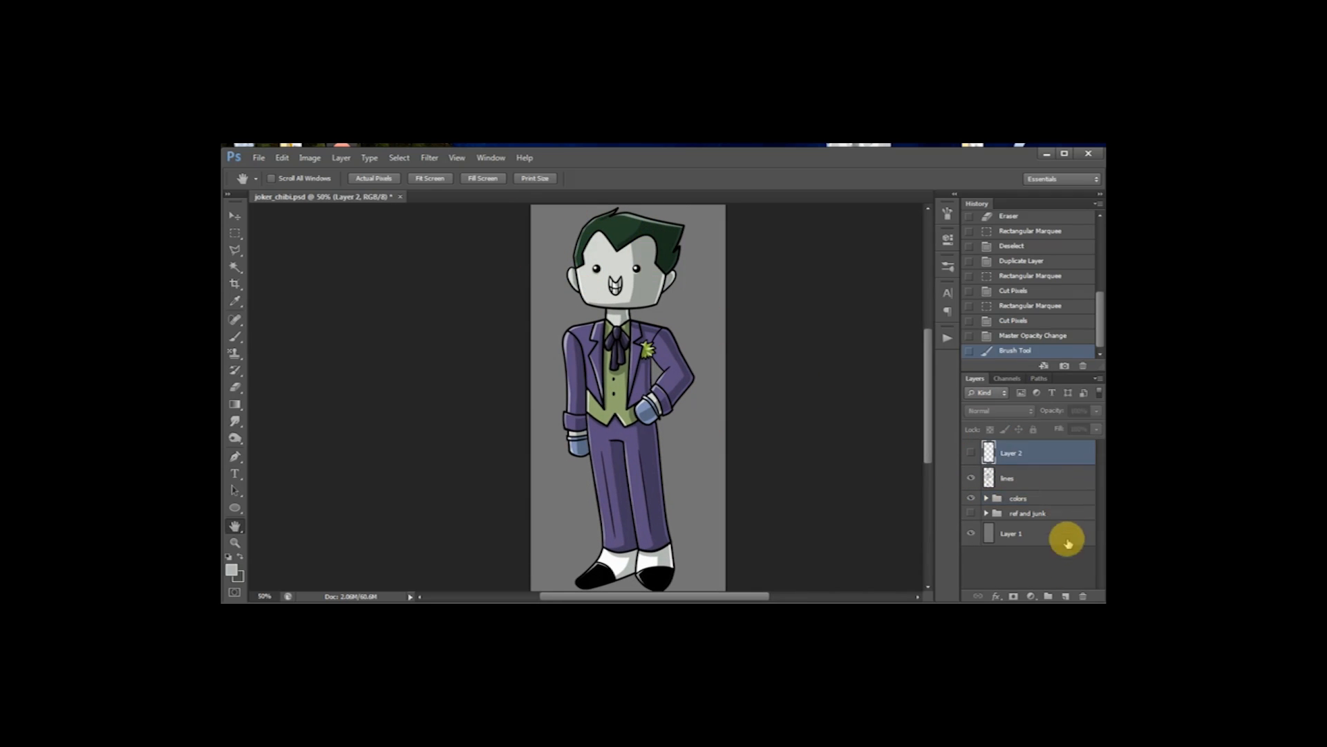
Step: On a new layer above Layer 2, draw black arrows pointing at the head, arm and legs, plus a line across the thighs
left_click(1067, 597)
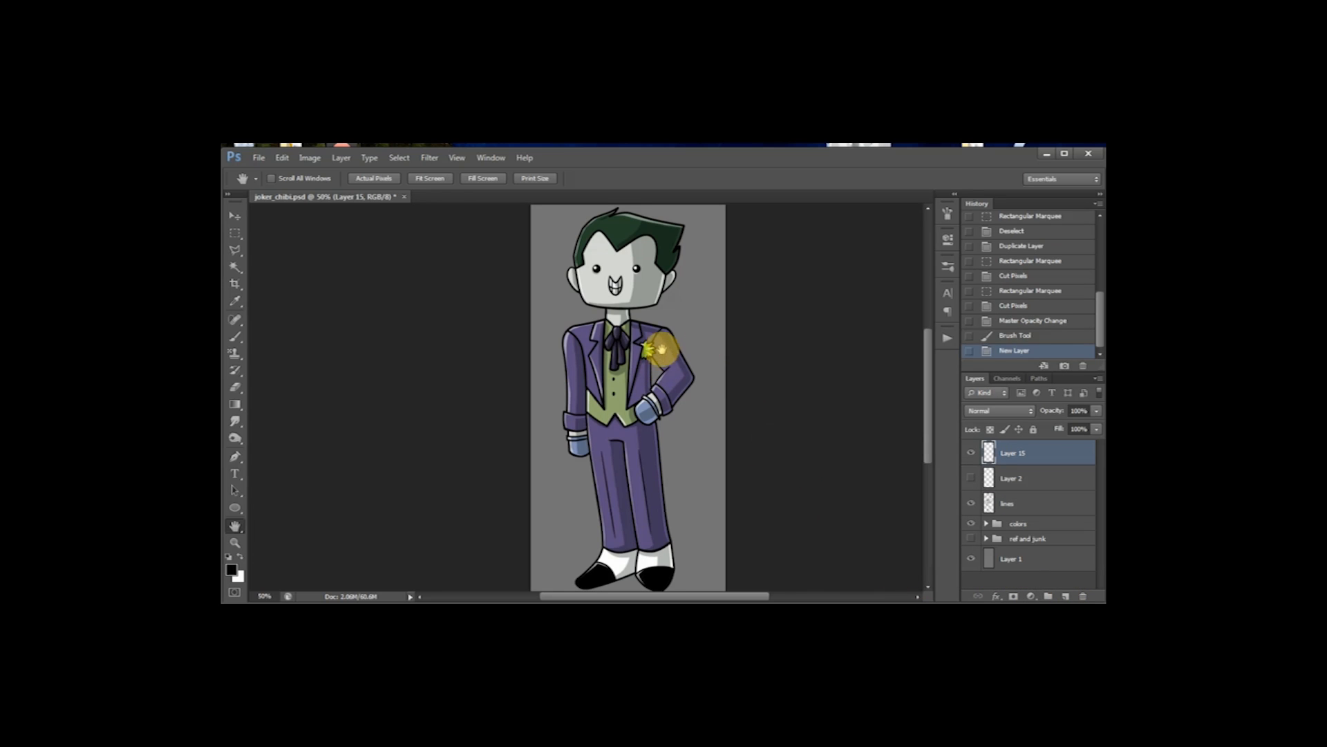
key("b")
mouse_move(542, 229)
left_mouse_down()
mouse_move(575, 245)
mouse_move(574, 223)
mouse_move(547, 244)
left_mouse_up()
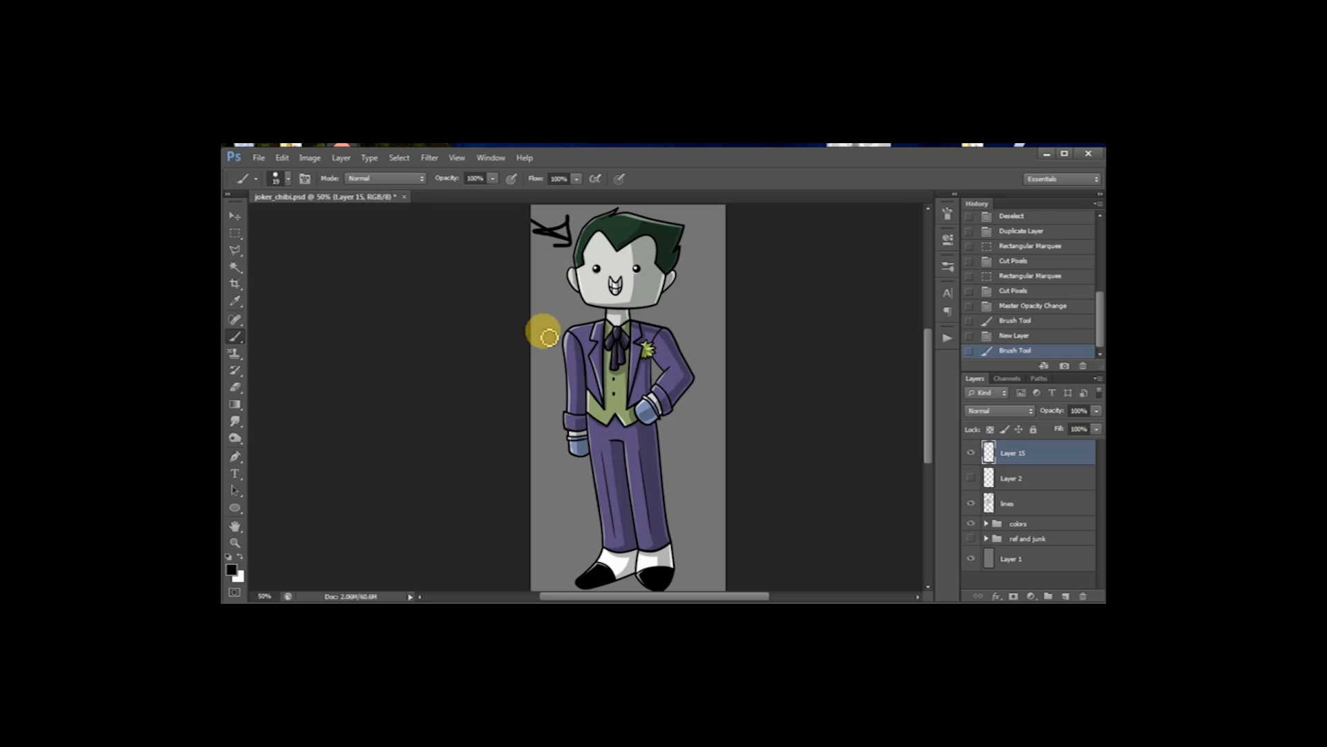
mouse_move(521, 374)
left_mouse_down()
mouse_move(546, 385)
mouse_move(534, 377)
left_mouse_up()
left_click_drag(536, 498, 573, 524)
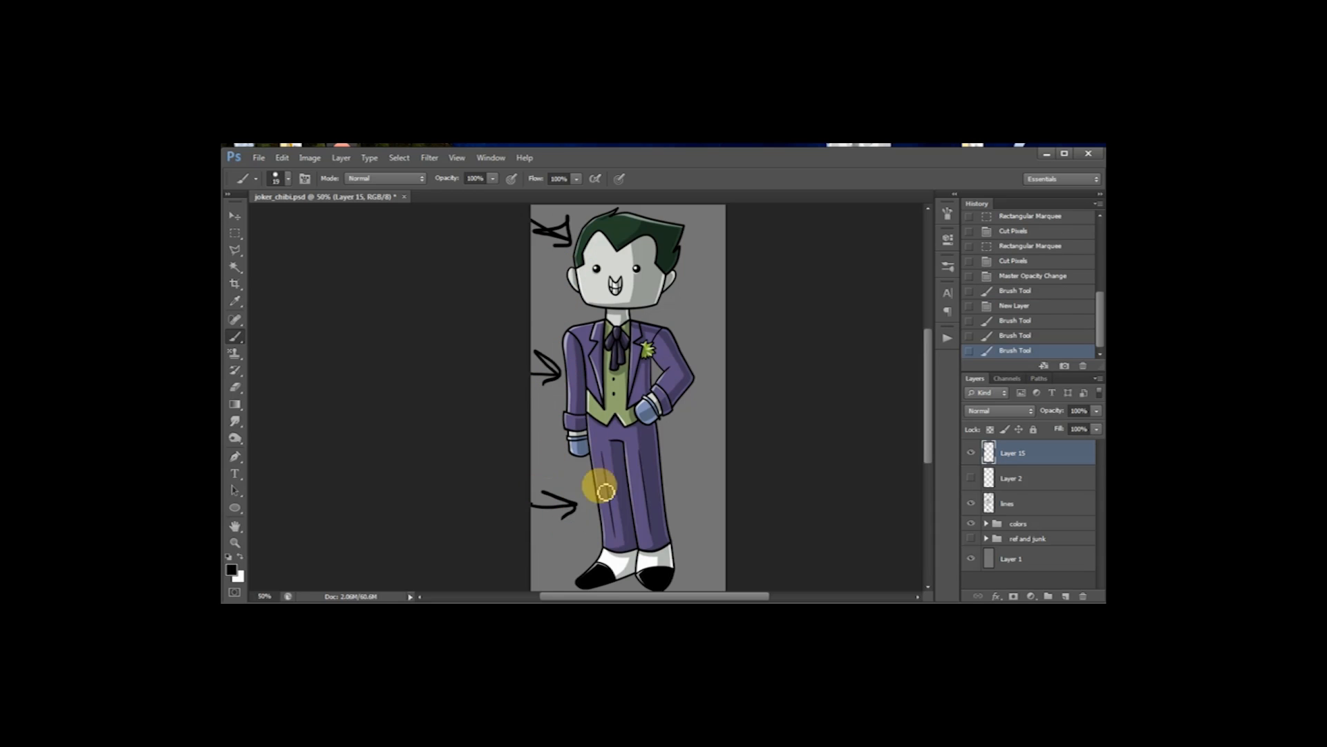
left_click_drag(529, 462, 622, 462)
mouse_move(714, 461)
left_mouse_down()
mouse_move(666, 465)
mouse_move(696, 459)
left_mouse_up()
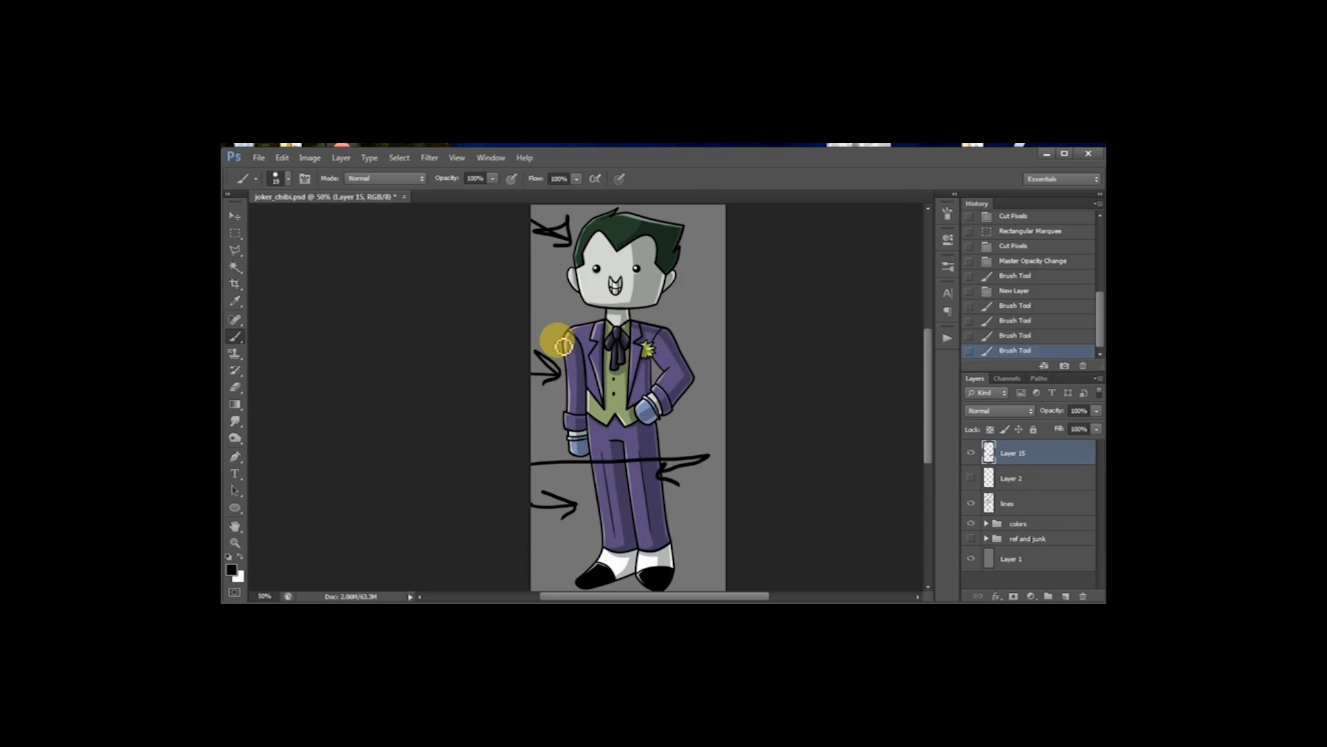
Step: Circle the shoulder and the bent elbow in black and add a short stroke pointing into the shoulder circle
left_click_drag(569, 325, 573, 329)
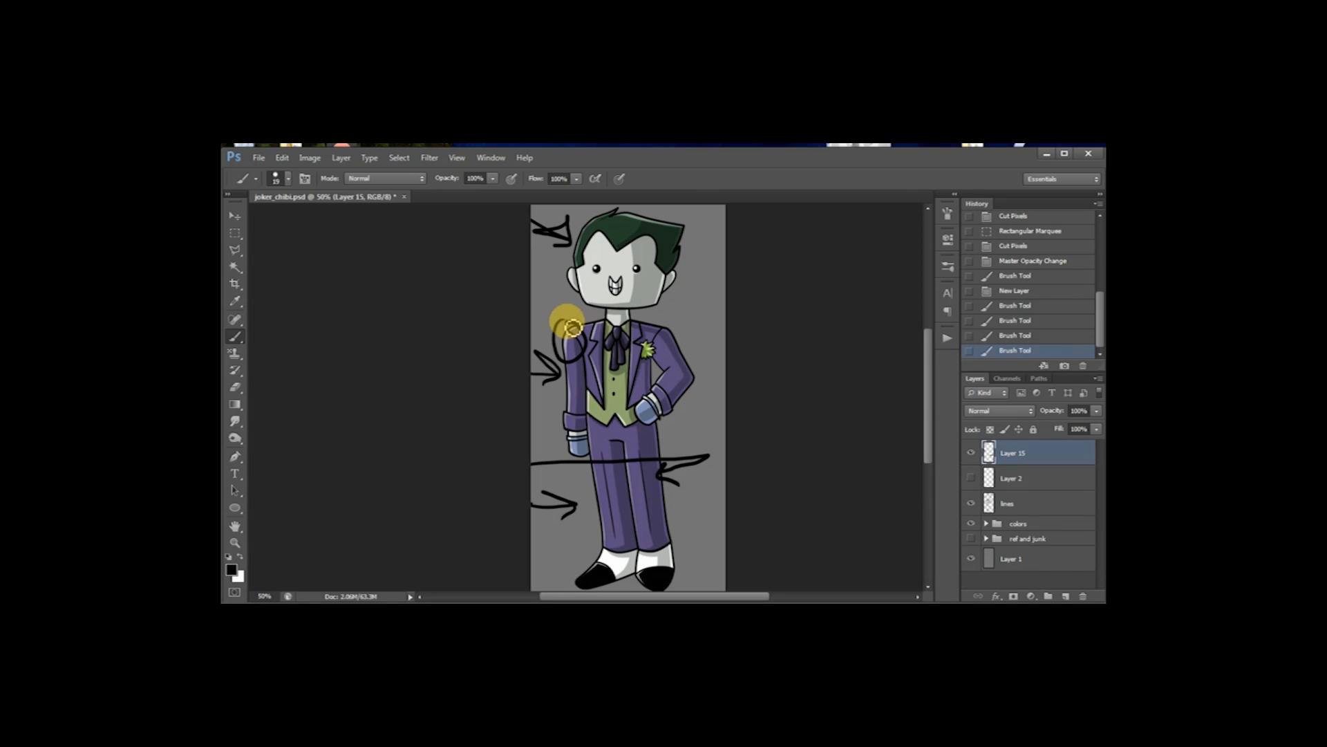
left_click_drag(573, 329, 575, 322)
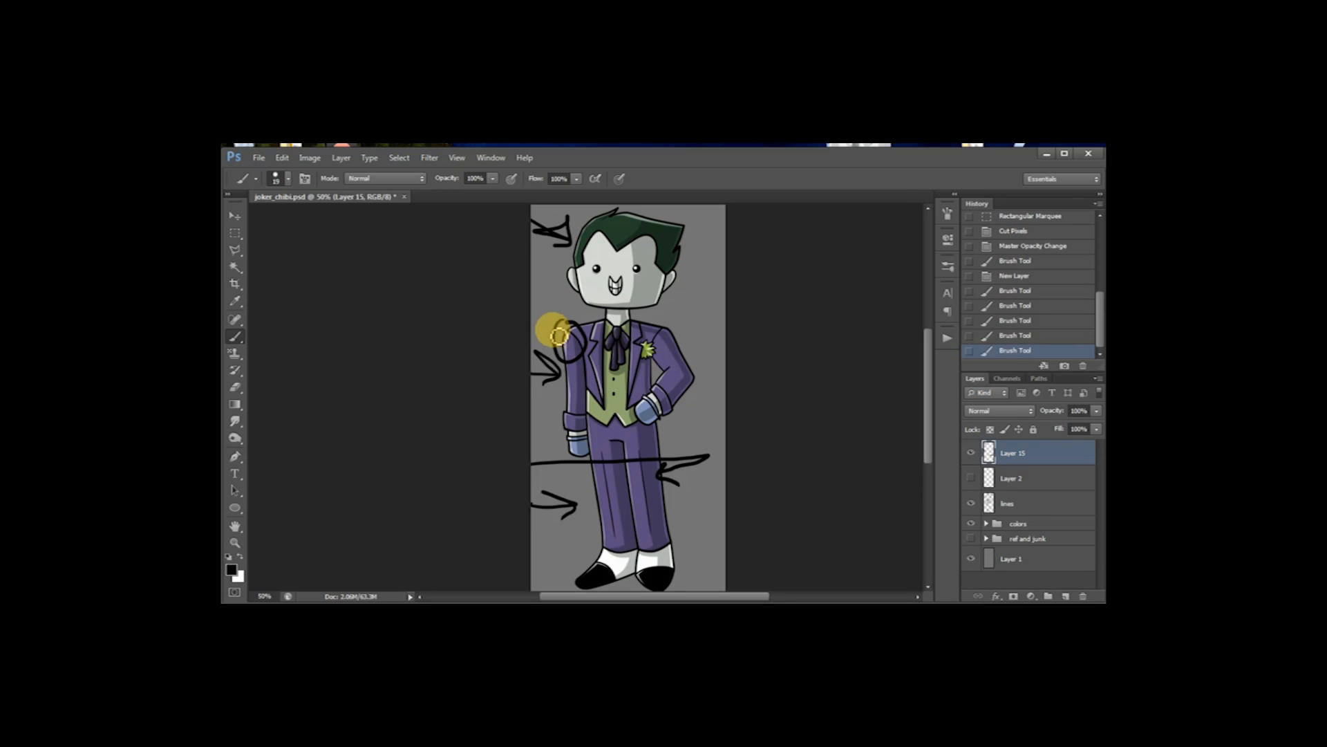
left_click_drag(538, 317, 584, 338)
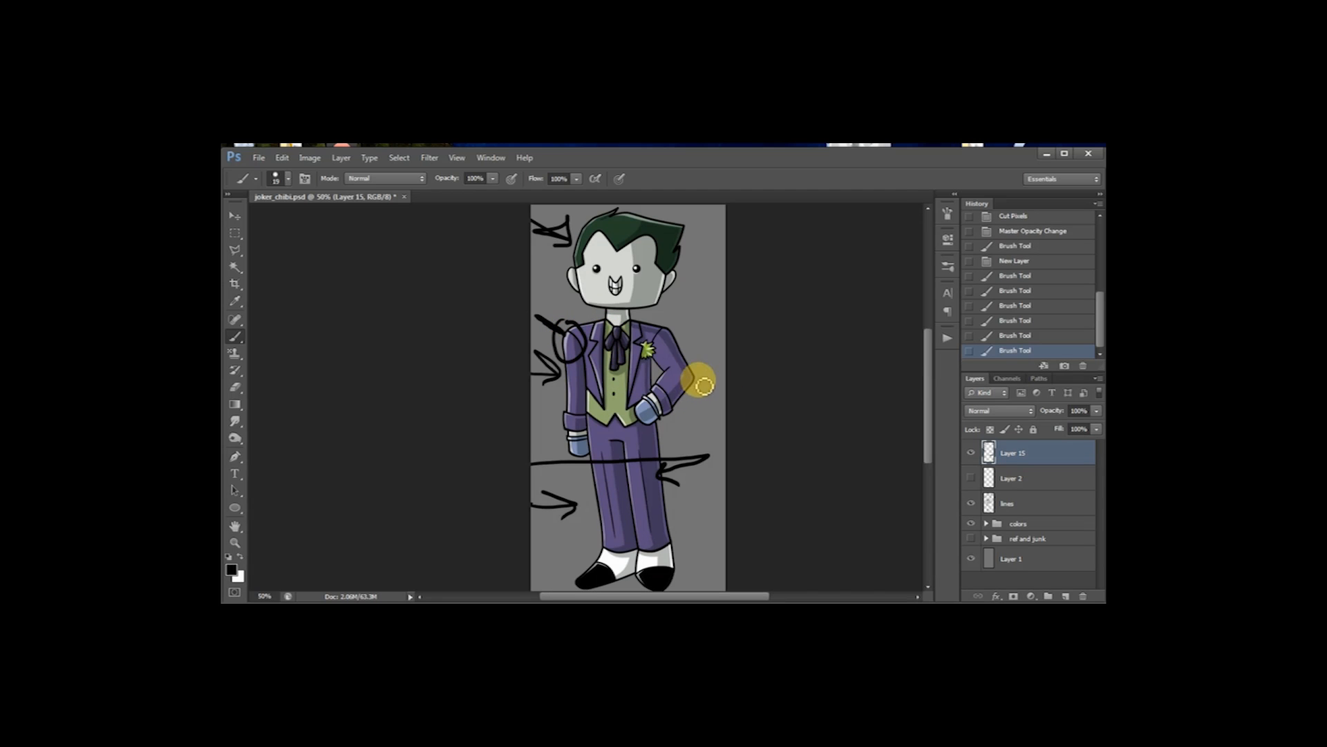
left_click_drag(692, 395, 698, 379)
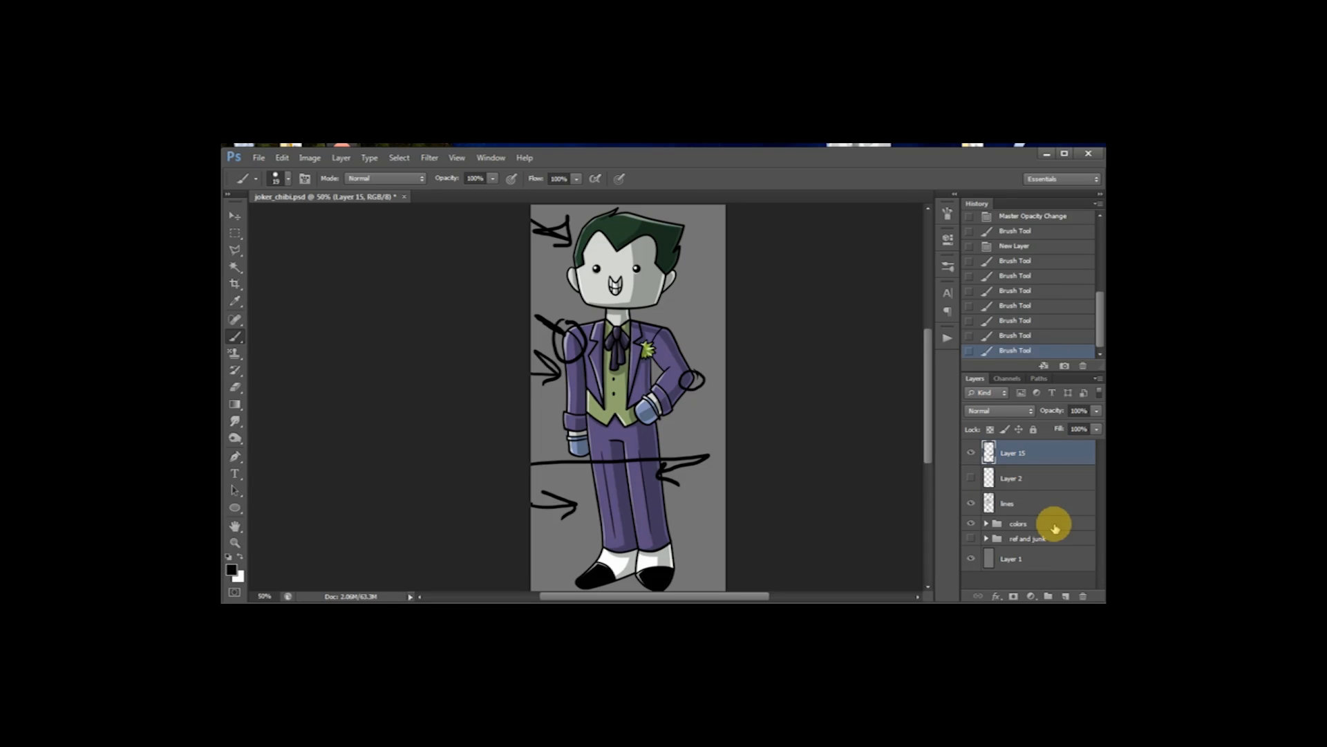
Step: Delete the layer holding the black annotation marks and save the drawing
key("Delete")
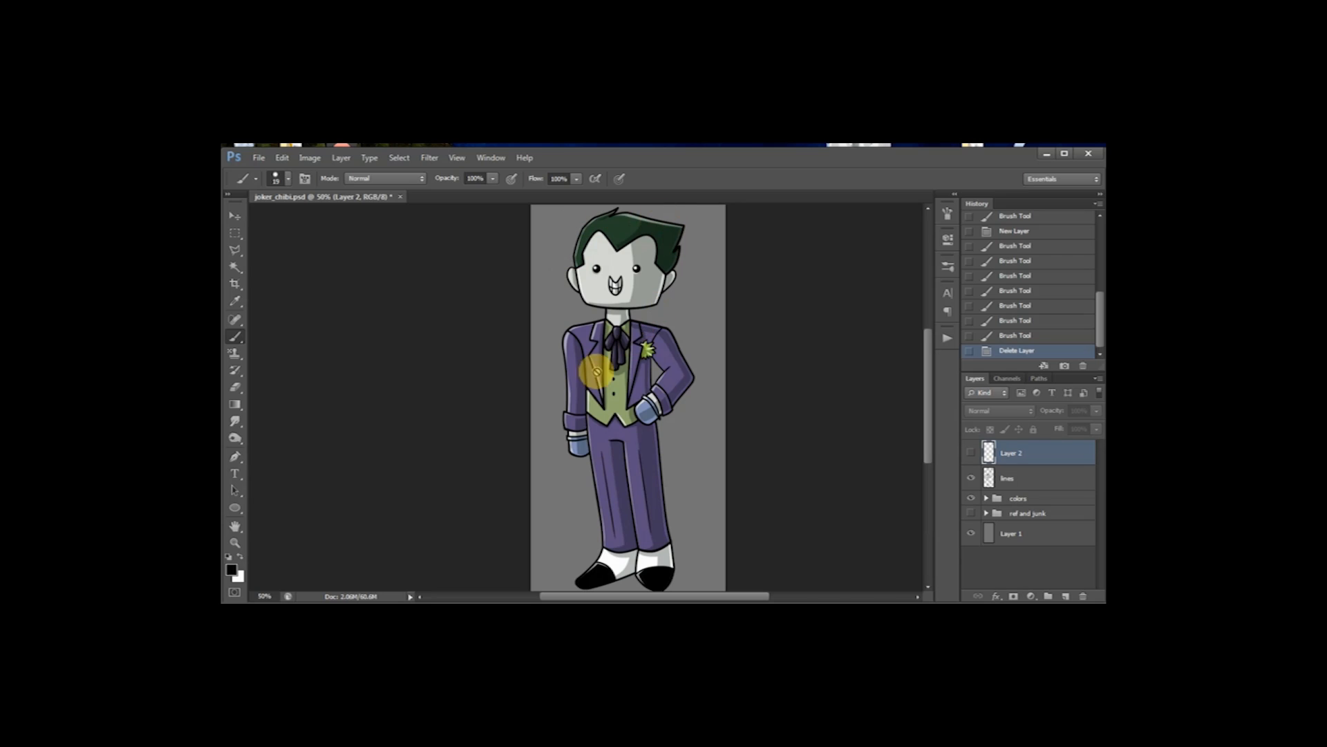
left_click(236, 233)
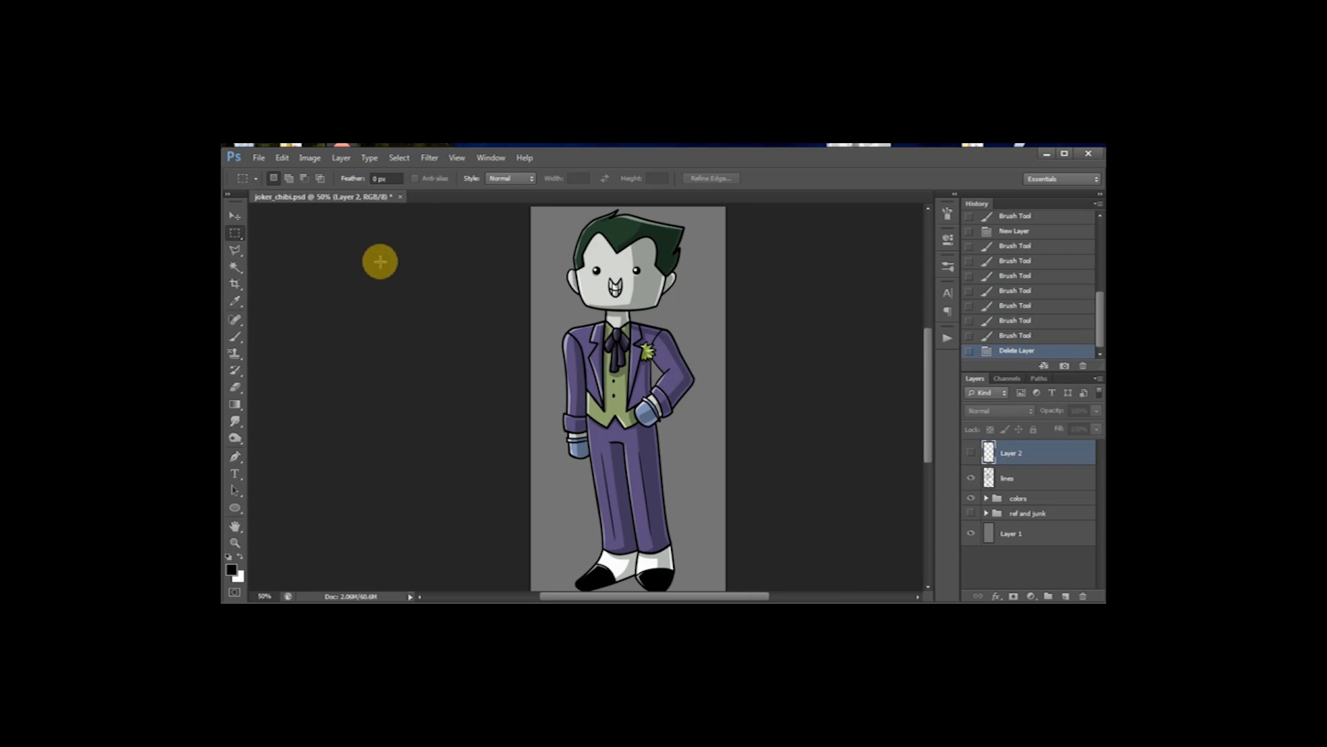
key("ctrl+s")
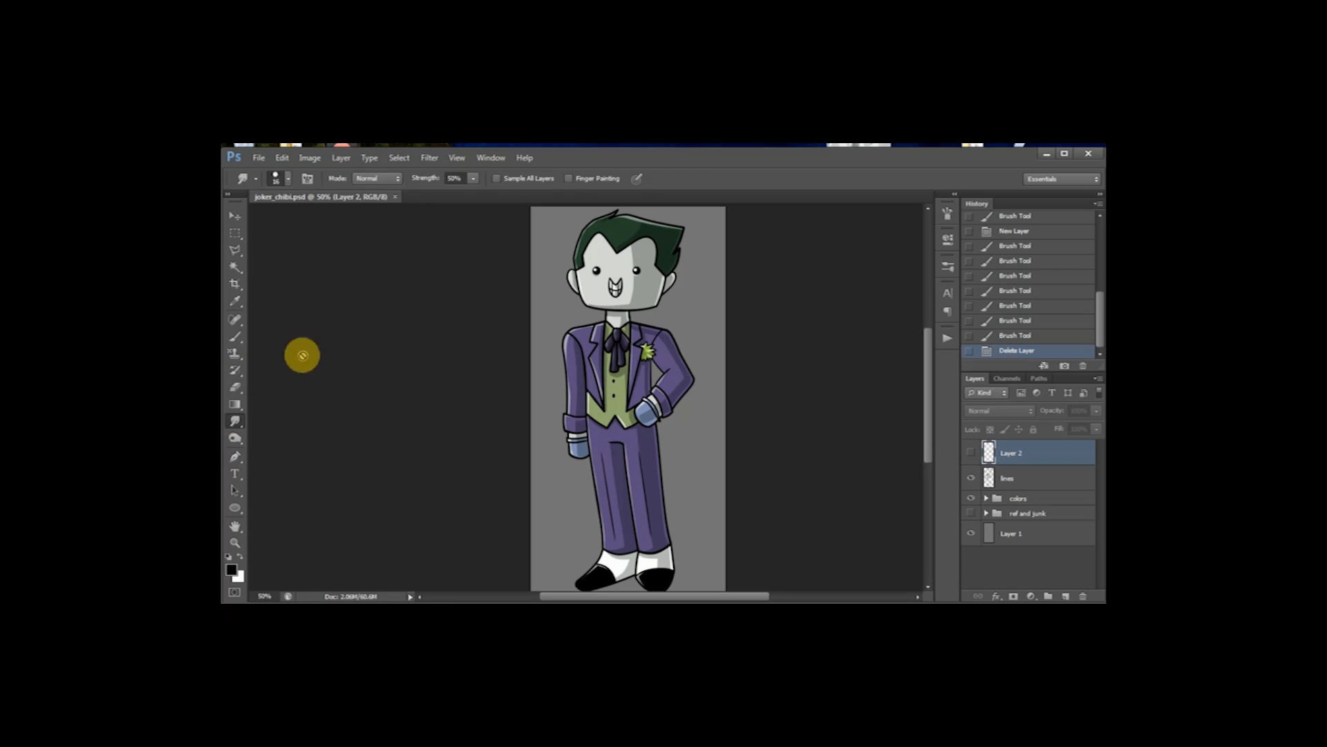
left_click(236, 387)
left_click(239, 232)
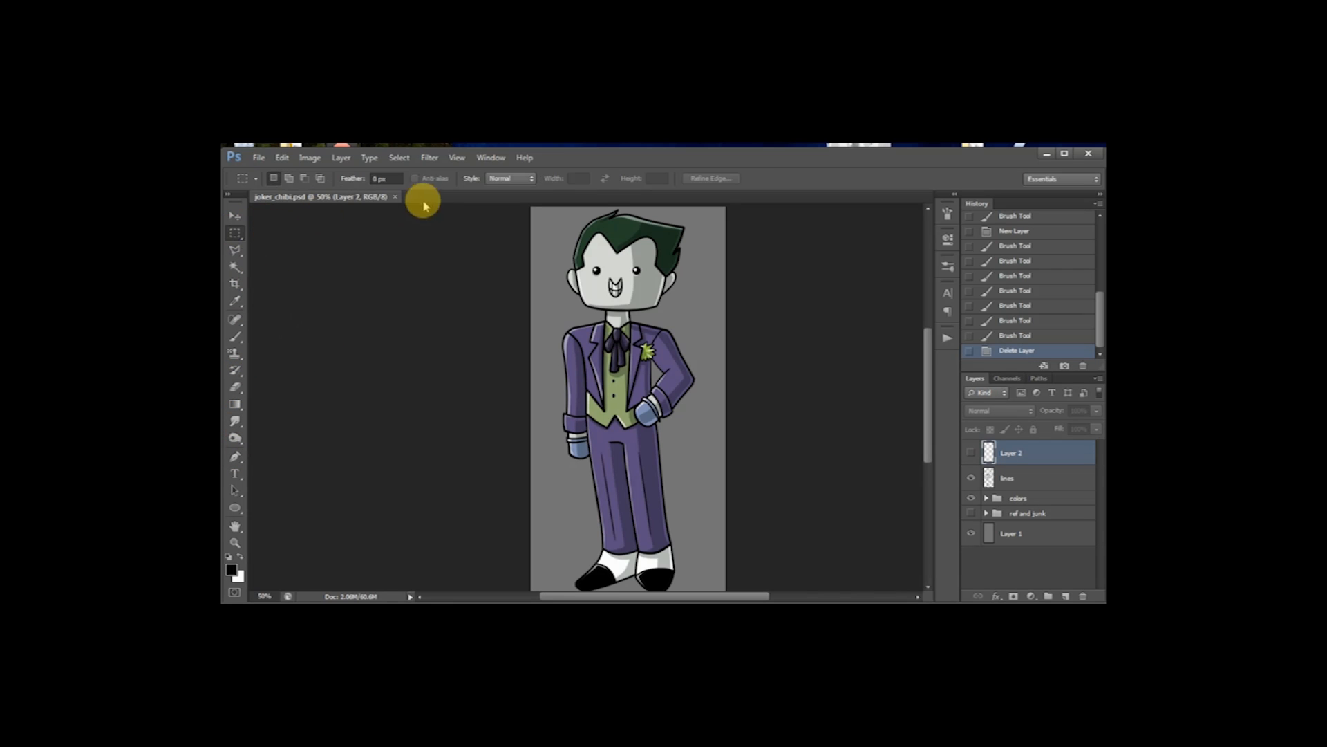
left_click(455, 158)
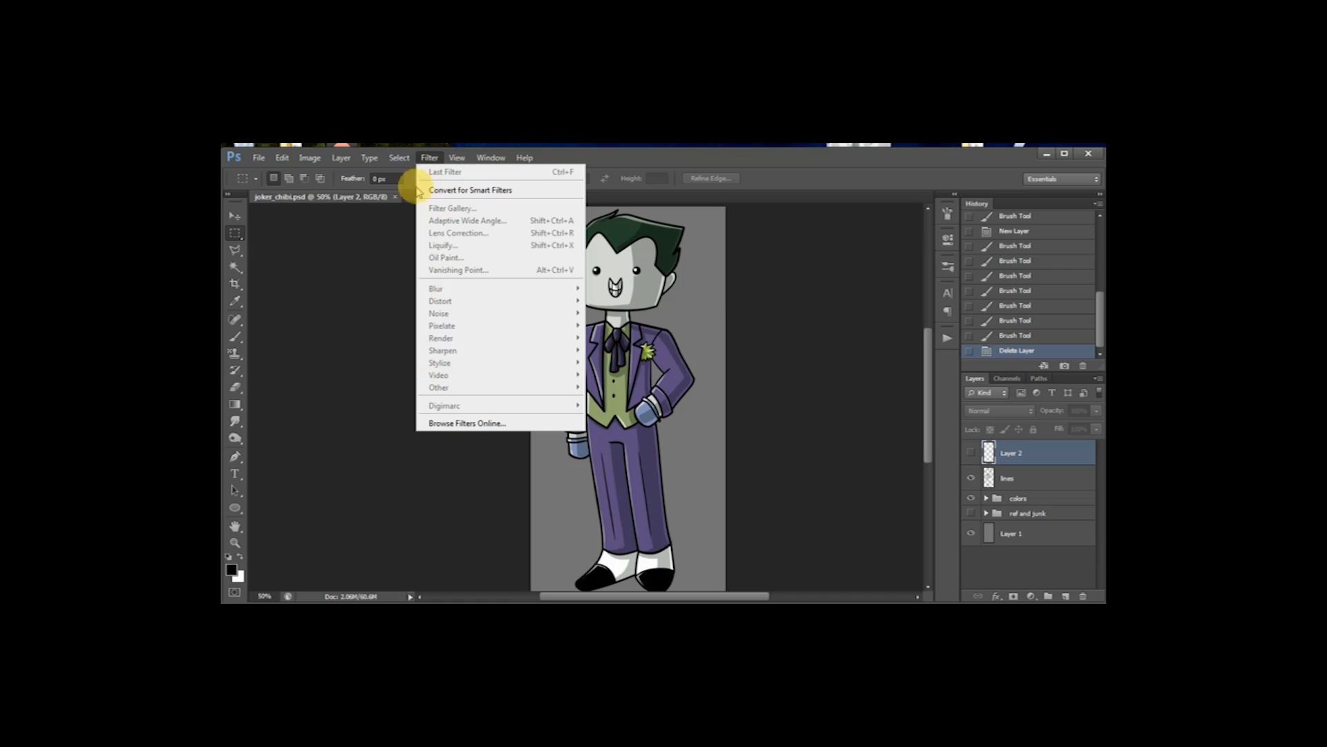
left_click(283, 252)
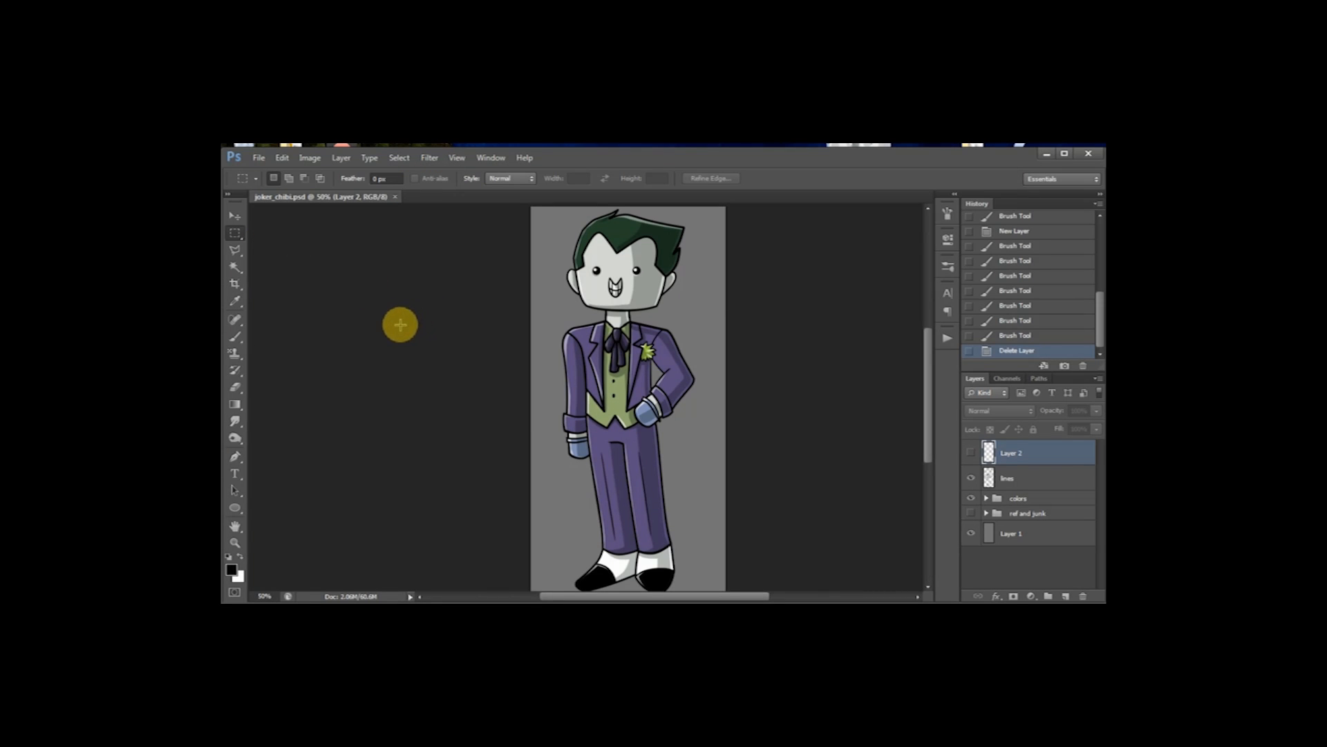
left_click(236, 525)
mouse_move(414, 407)
left_mouse_down()
mouse_move(426, 414)
mouse_move(436, 394)
mouse_move(409, 399)
left_mouse_up()
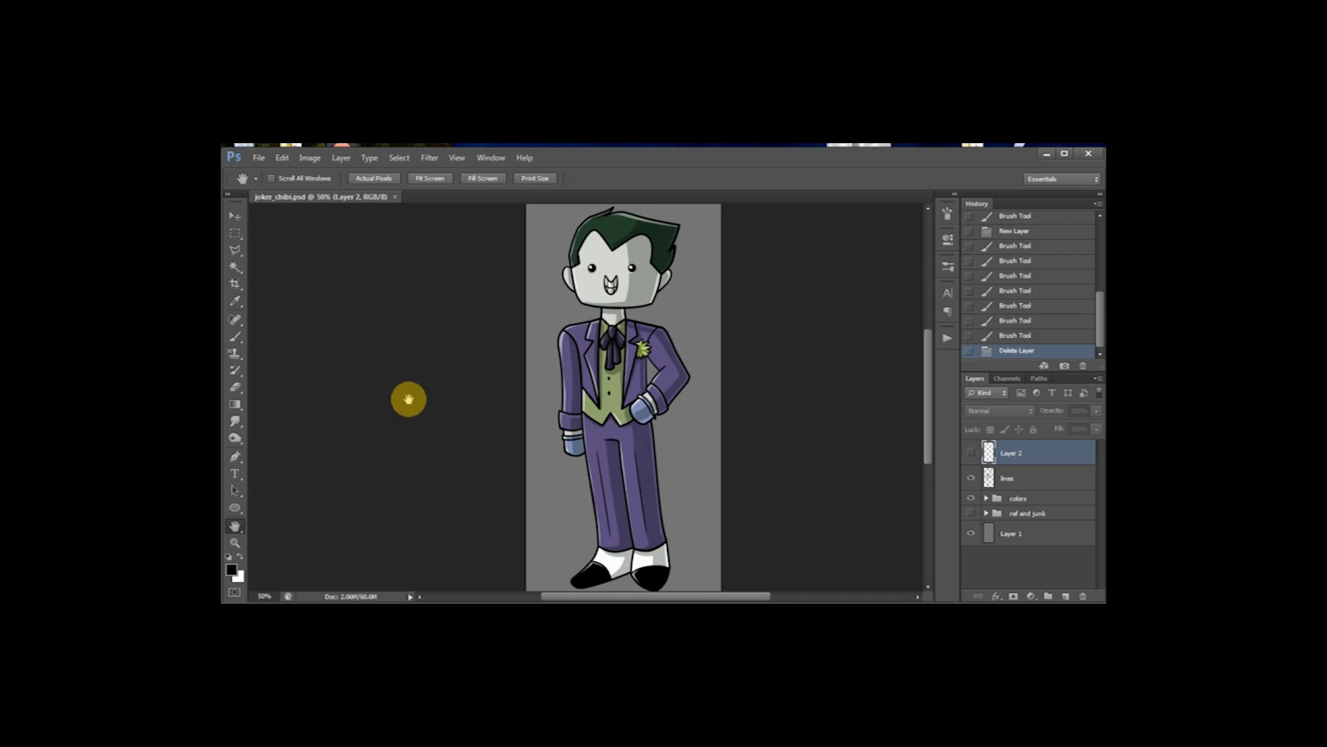
left_click(236, 234)
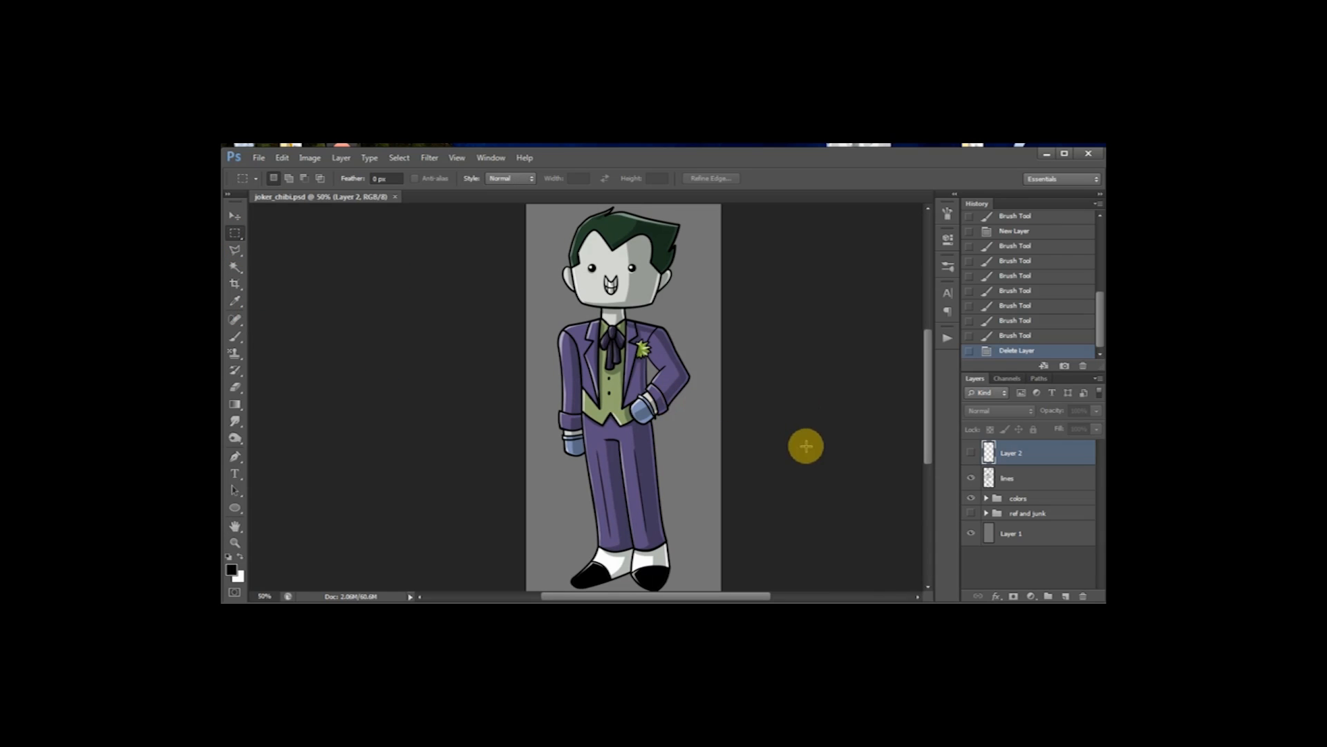